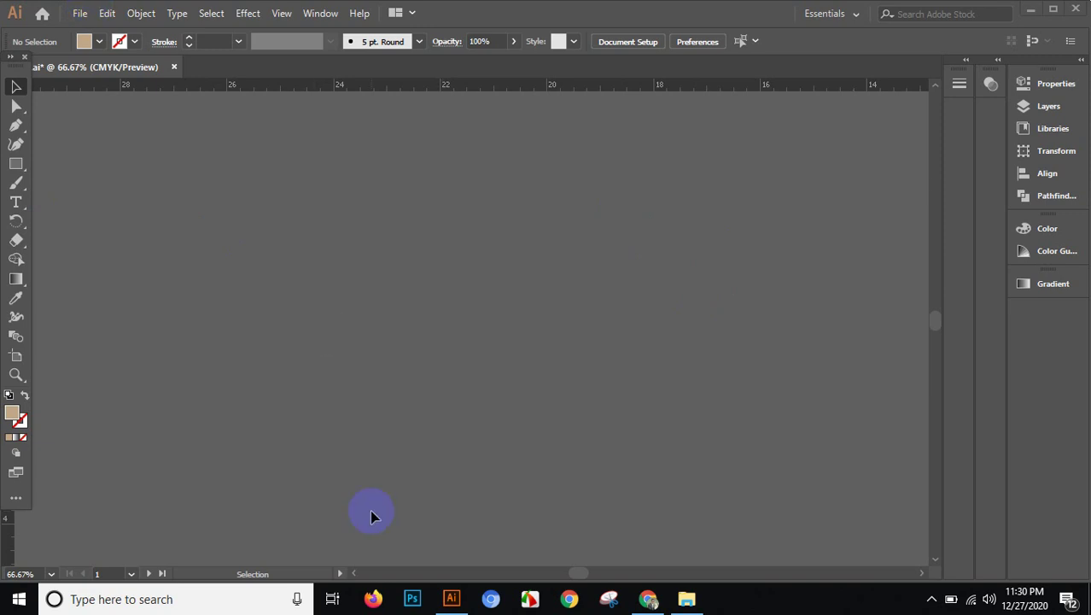
Choose File > New to bring up the New Document dialog.
click(79, 14)
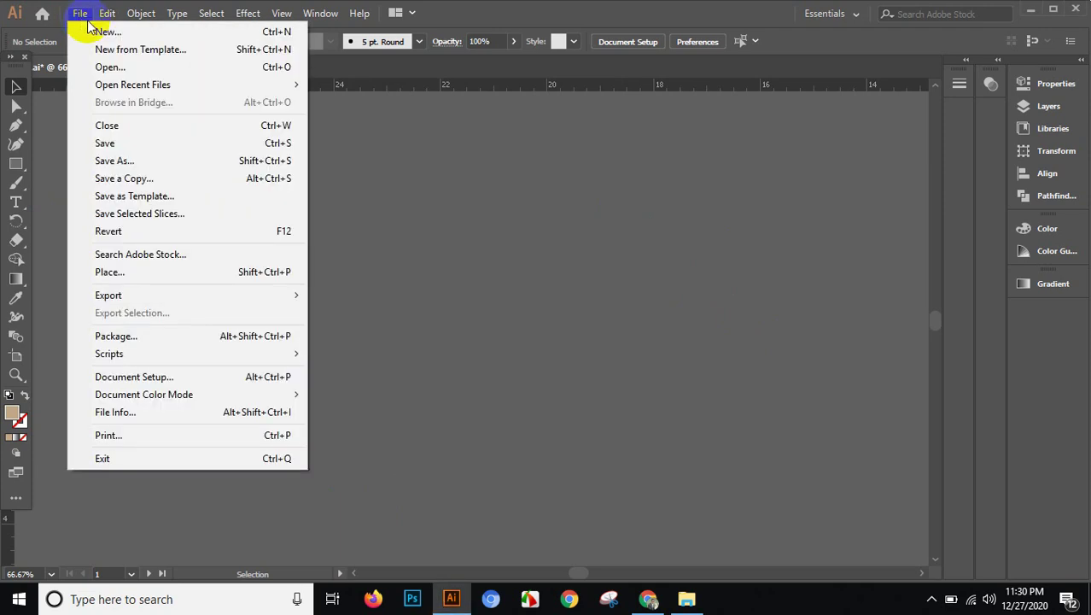
click(107, 31)
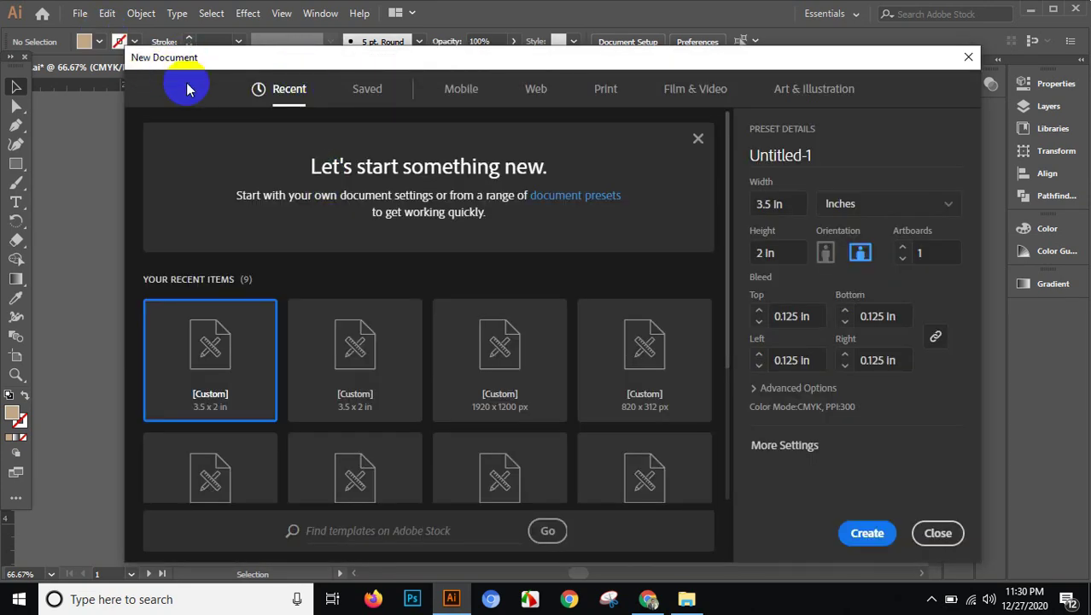
Name the document 'Food Business Card', keep inches, and set the size to 3.5 × 2 in.
click(837, 157)
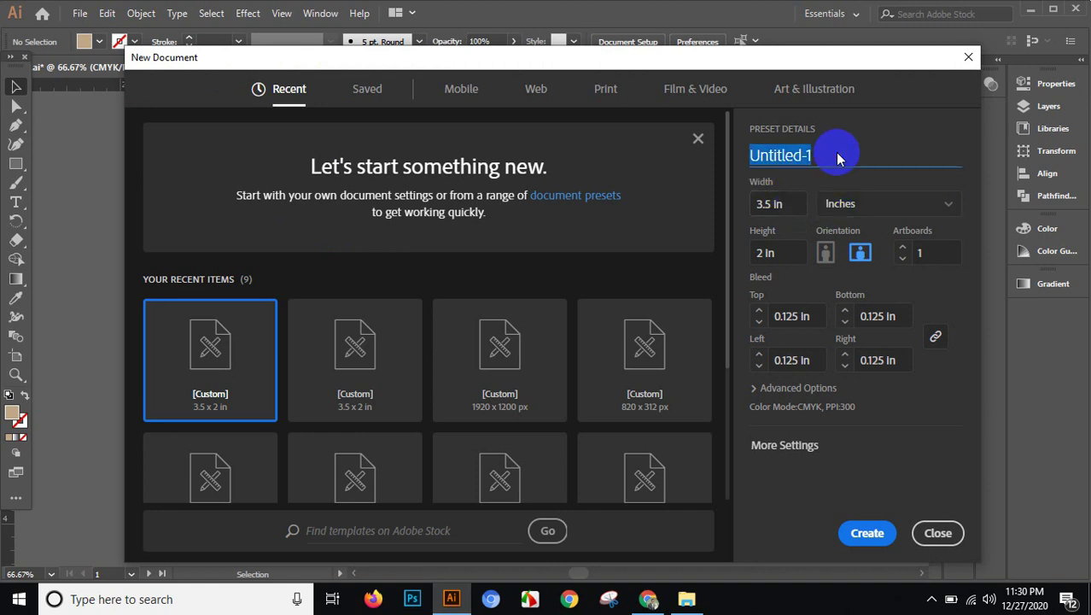
text(Food )
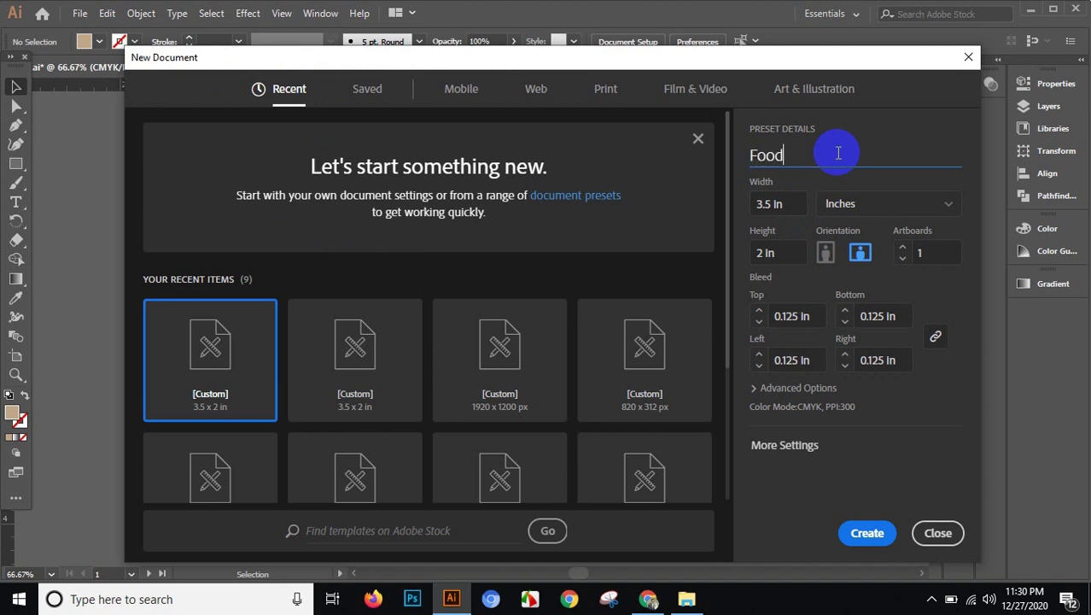
text(Business Card)
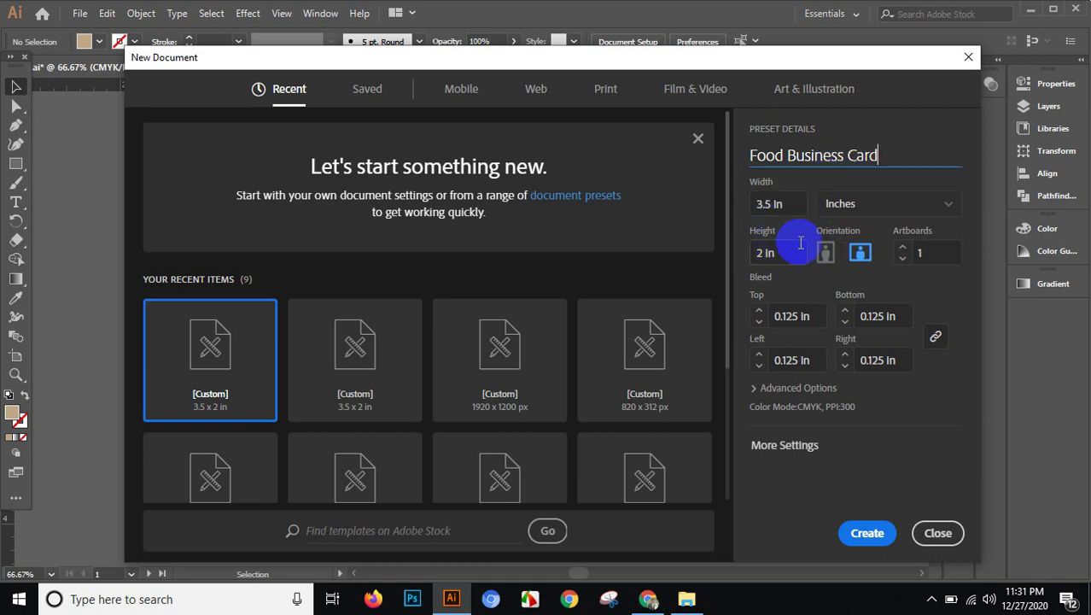
click(945, 207)
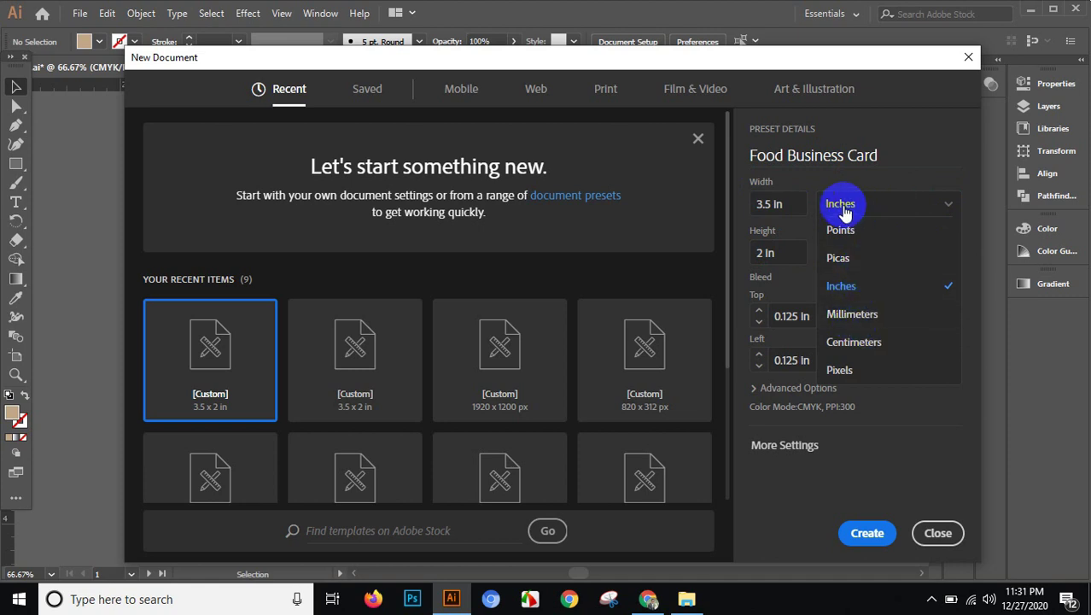
click(849, 287)
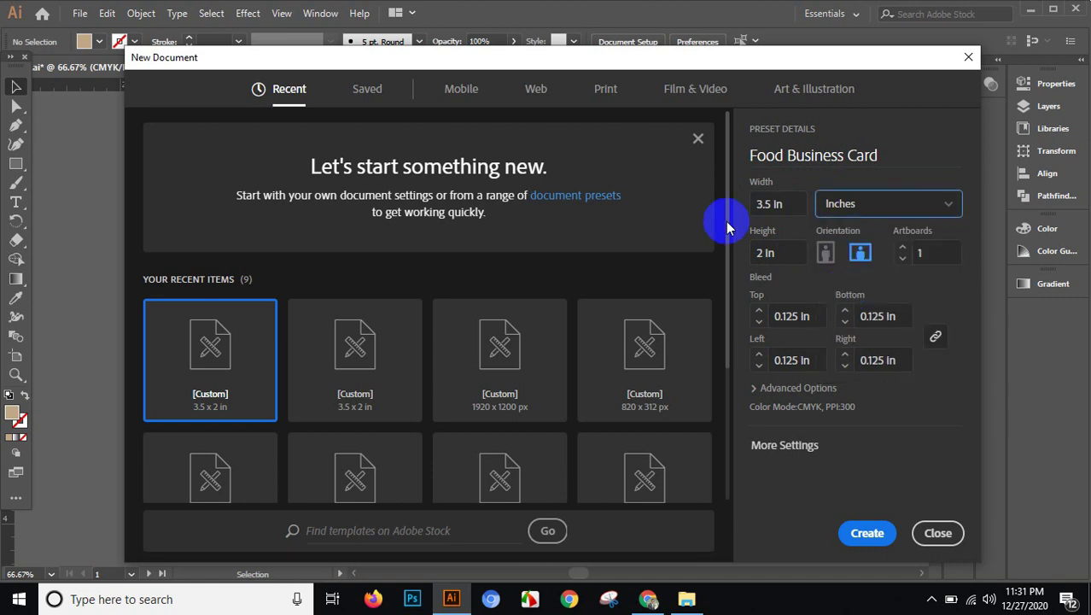
double_click(762, 209)
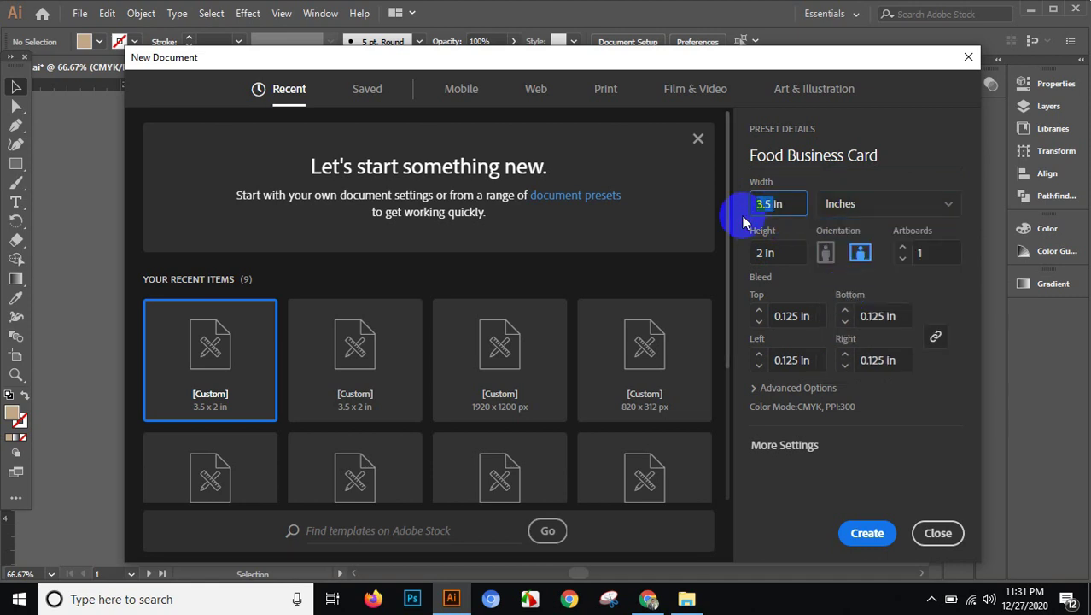
text(3.5)
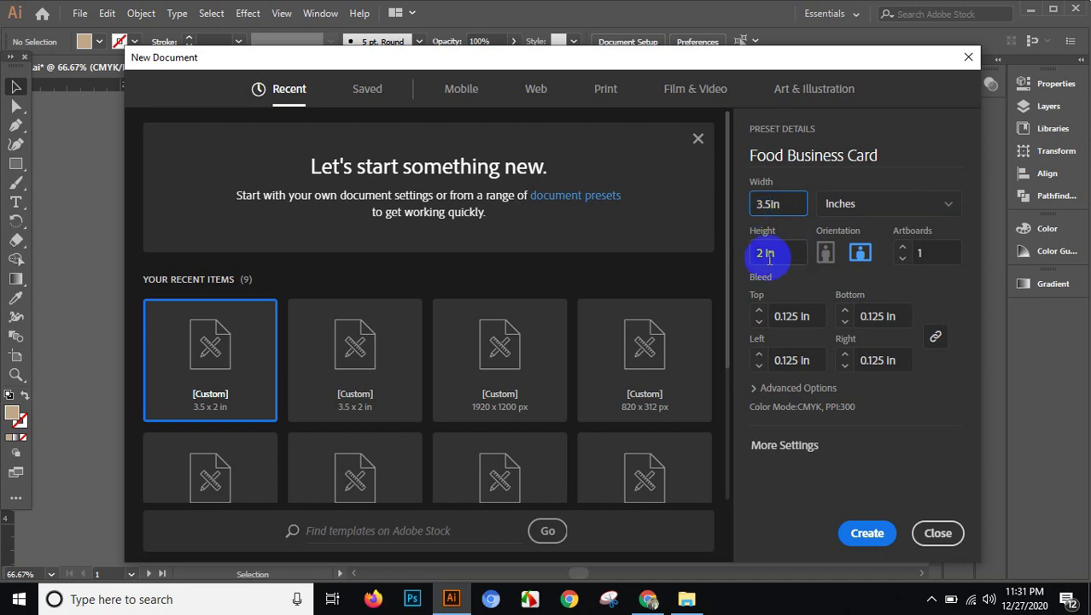
double_click(748, 256)
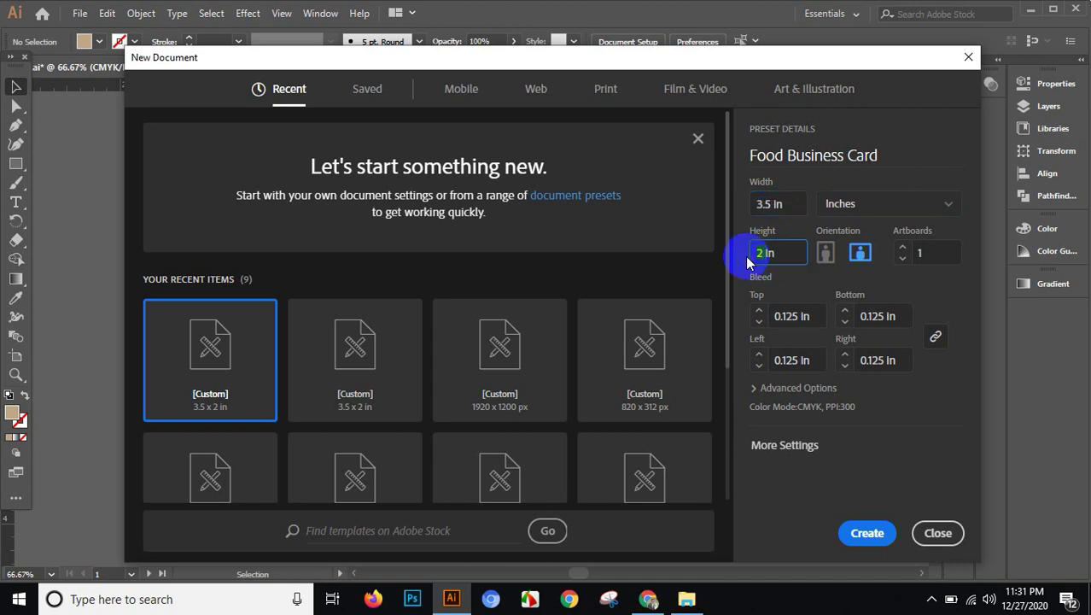
text(2)
Set 2 artboards and a linked 0.125 in bleed on all four sides.
click(903, 247)
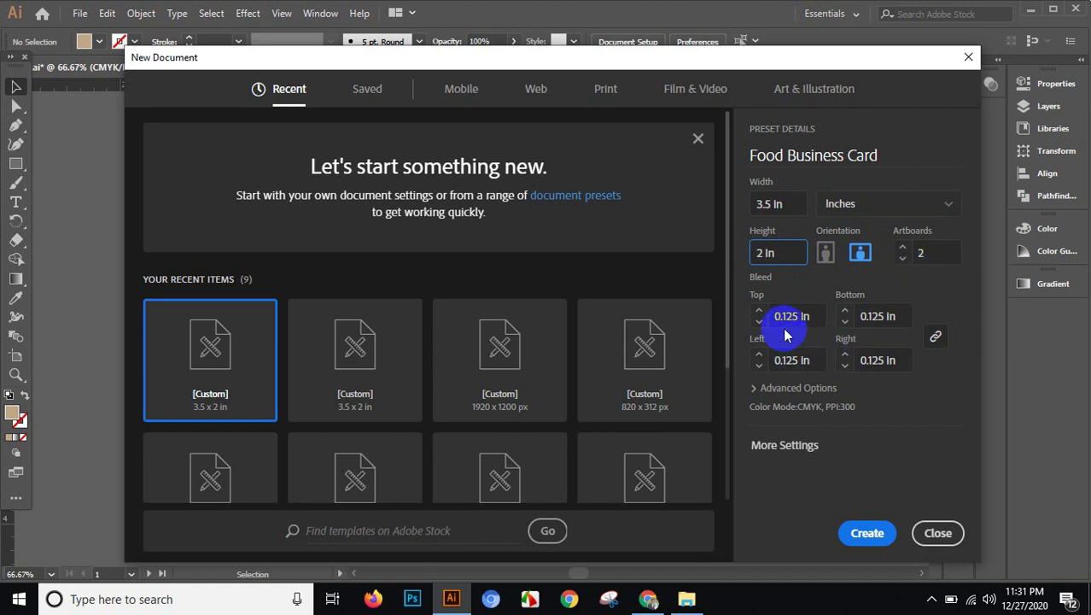
drag(797, 318, 771, 323)
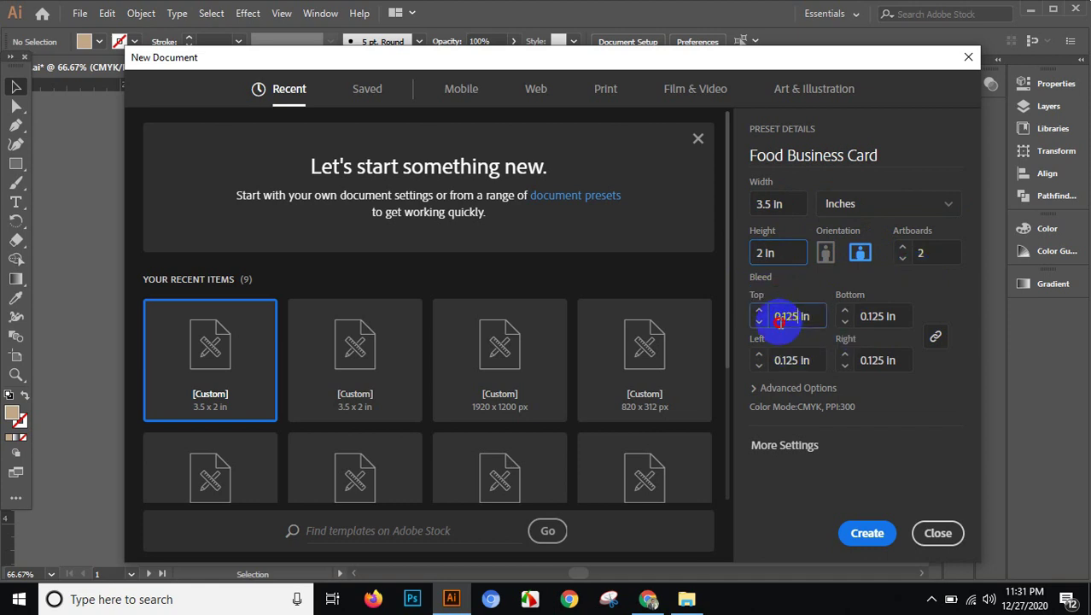
text(0)
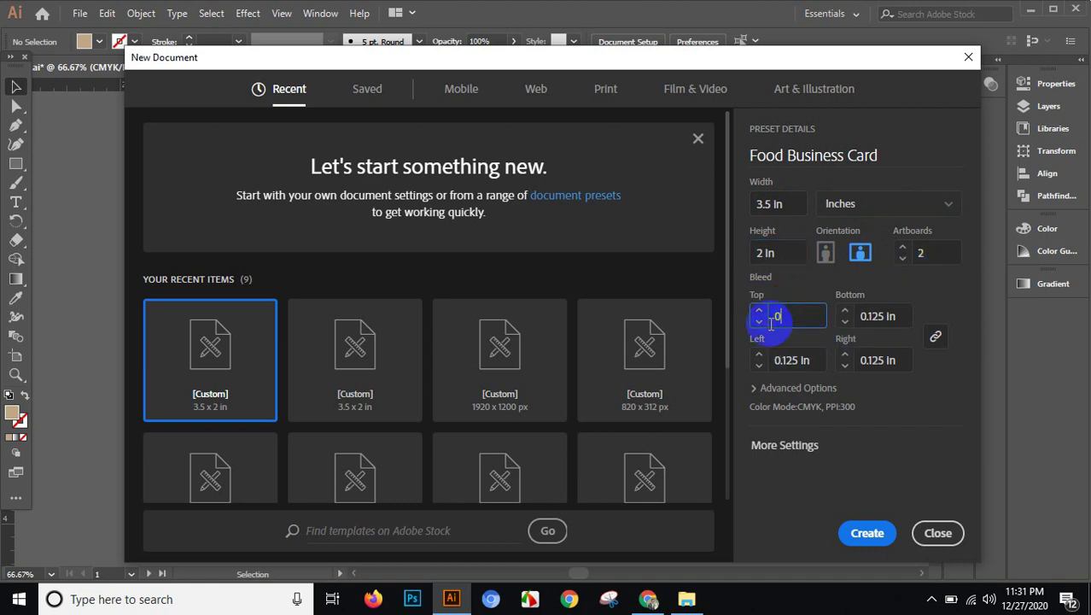
text(.125)
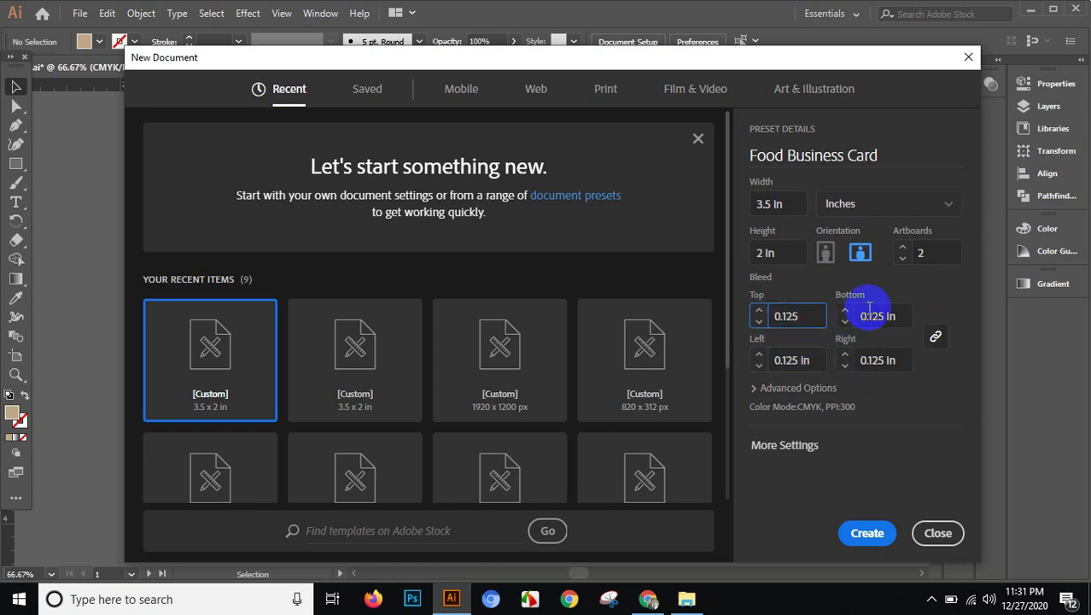
click(935, 345)
click(936, 342)
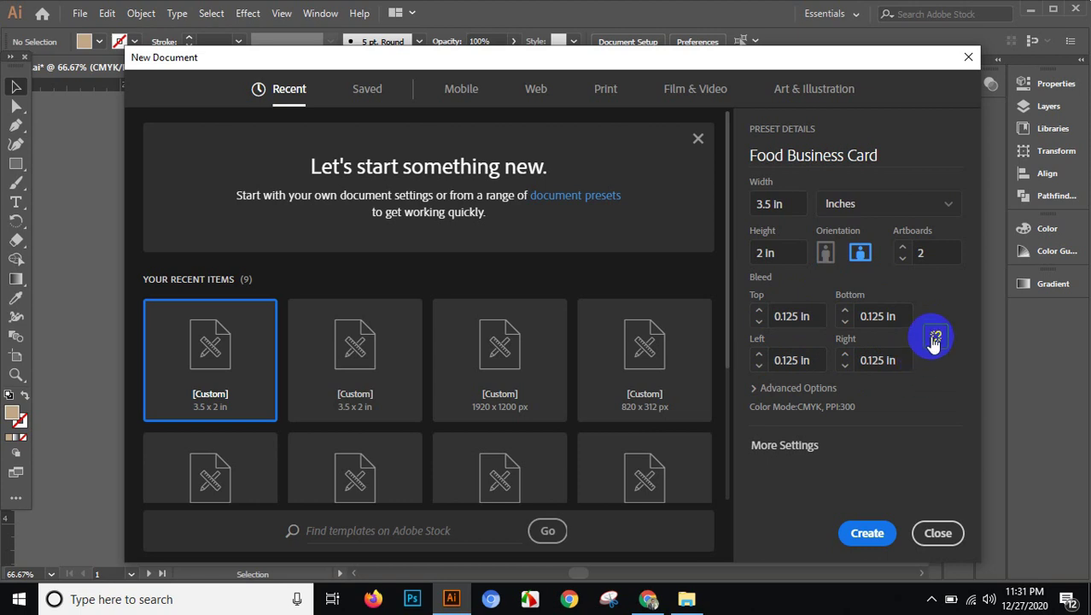
click(936, 339)
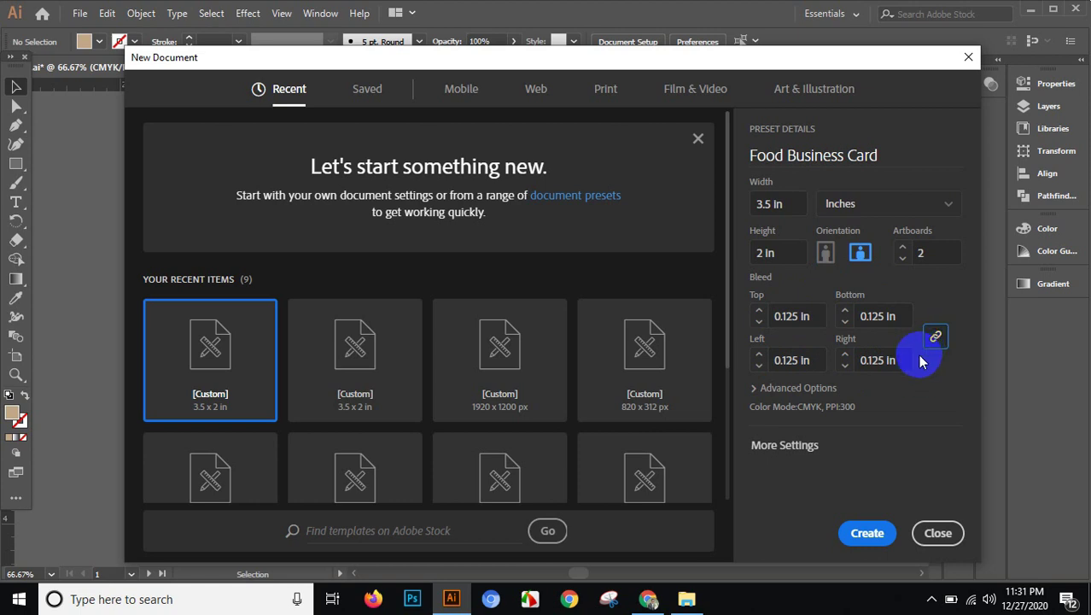
click(778, 450)
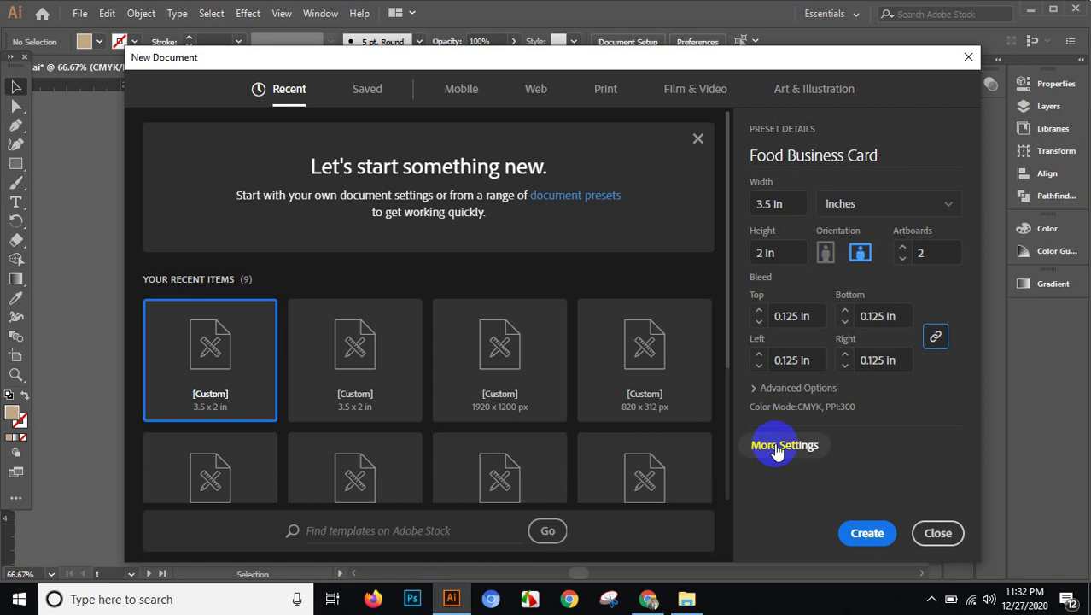
Review More Settings, then create the two-artboard Food Business Card document.
click(777, 450)
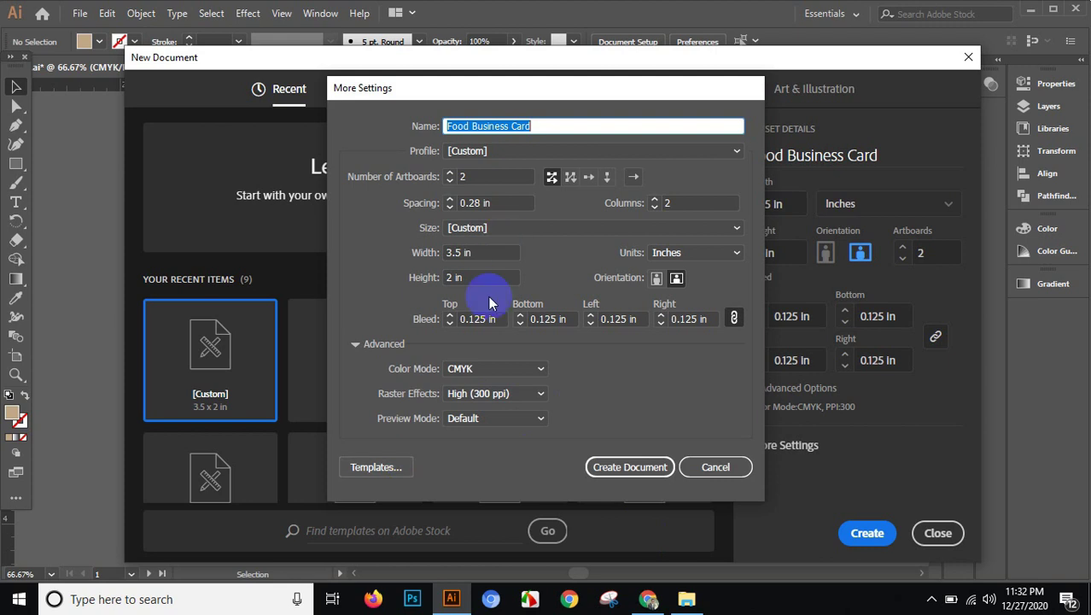
click(609, 477)
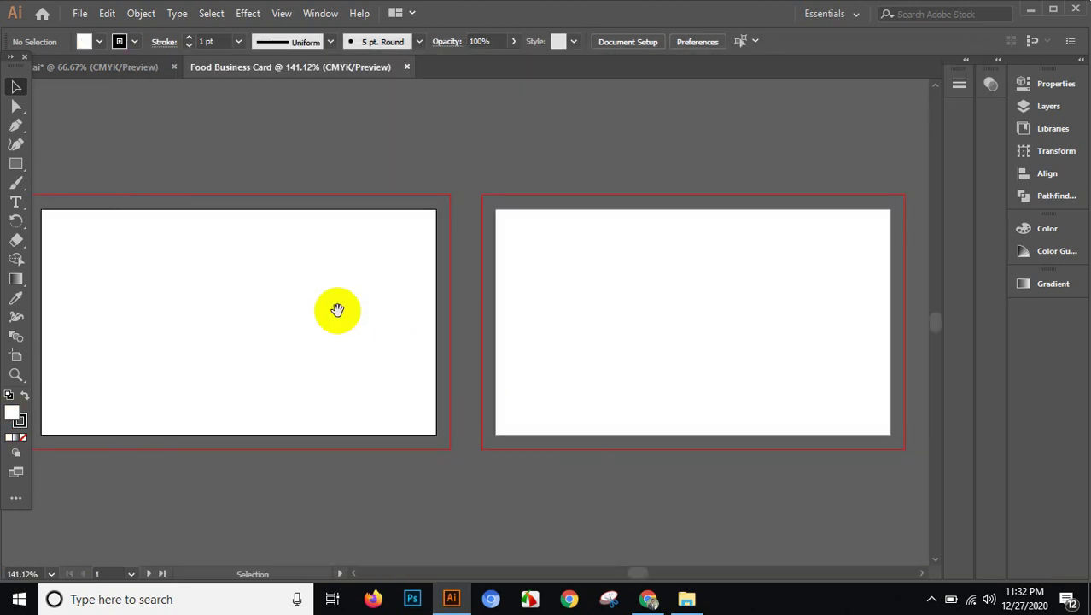
Draw a rectangle covering the whole first artboard.
drag(364, 315, 441, 304)
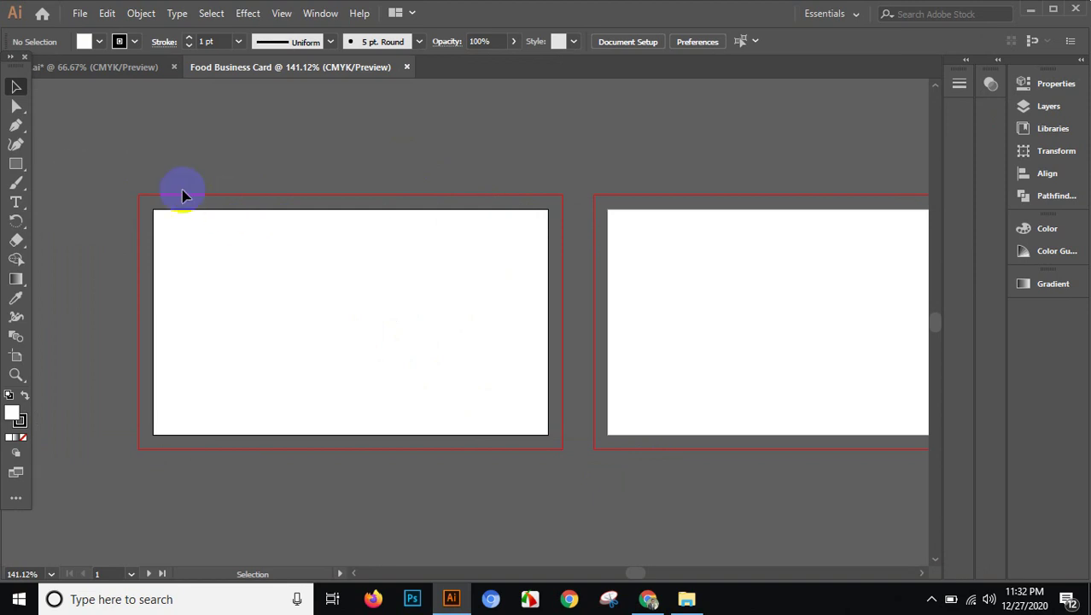
click(18, 166)
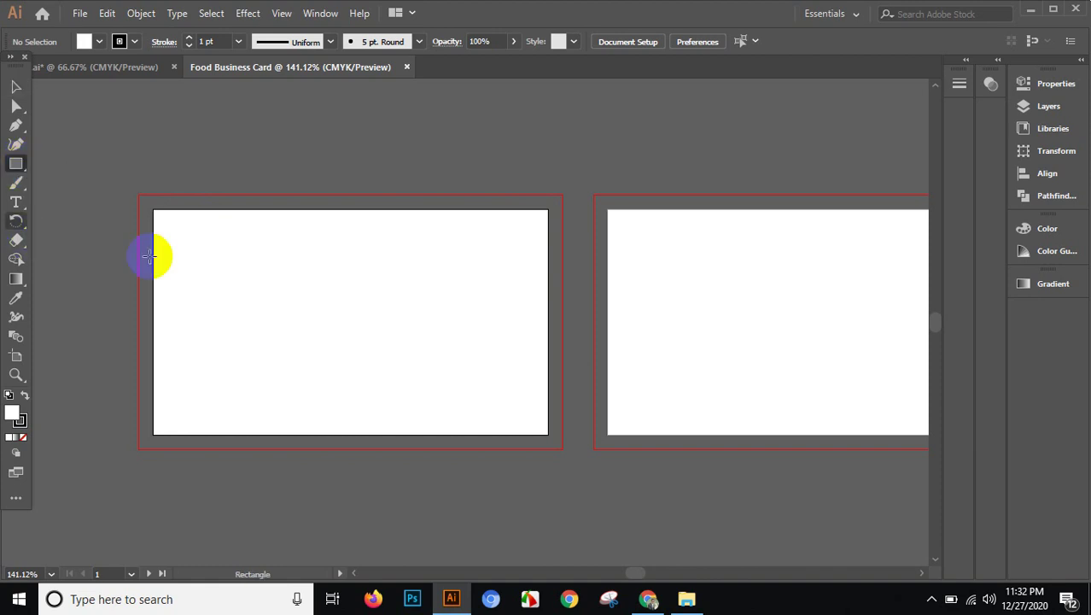
mouse_move(151, 208)
mouse_down()
mouse_move(523, 438)
mouse_move(548, 434)
mouse_up()
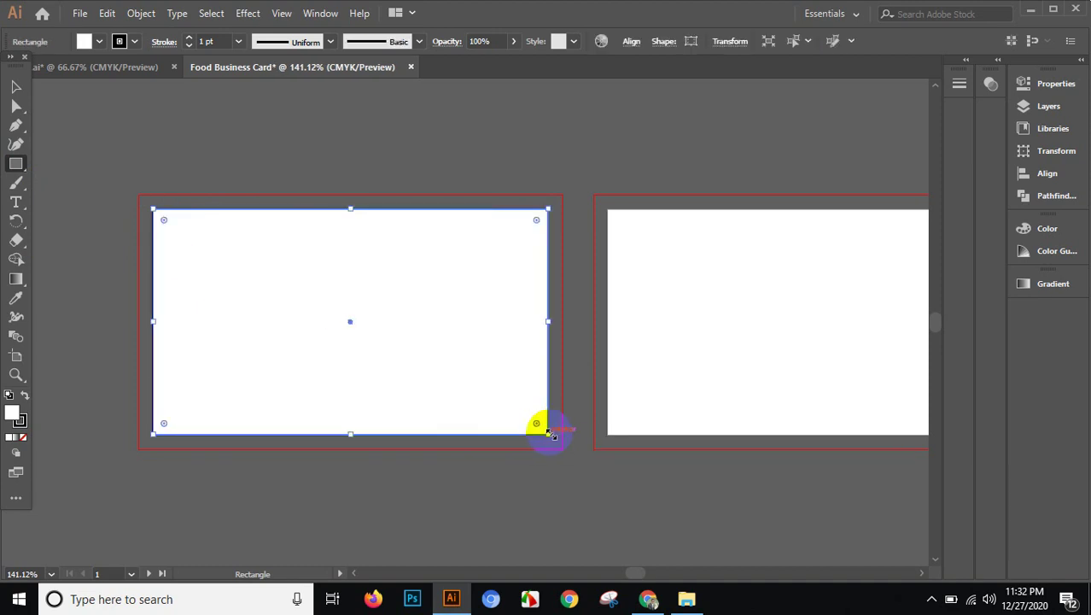
Give the rectangle a white fill and a CMYK Red stroke.
click(87, 43)
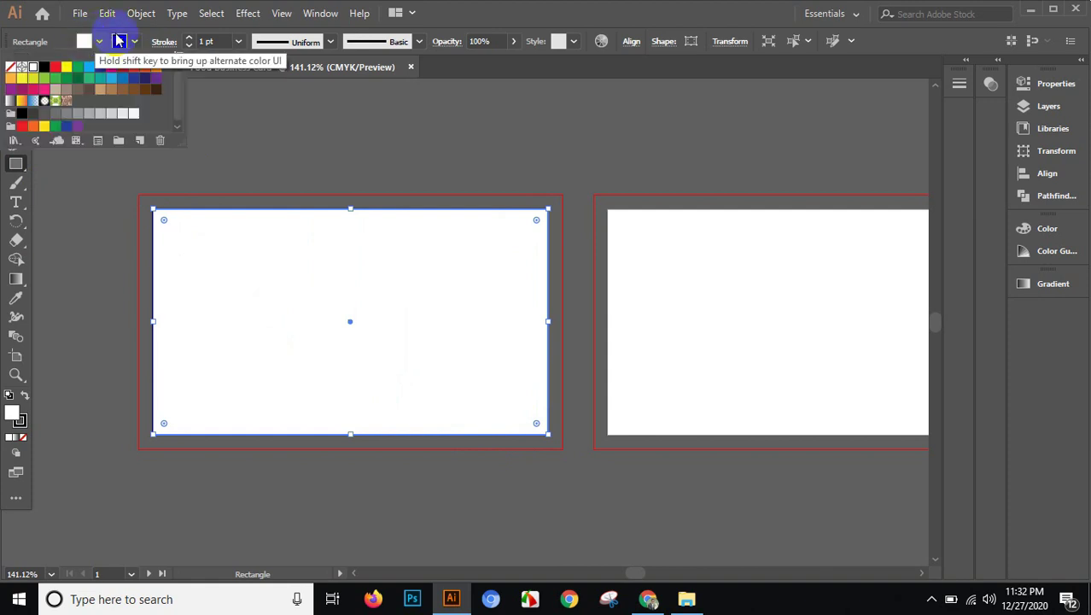
click(118, 41)
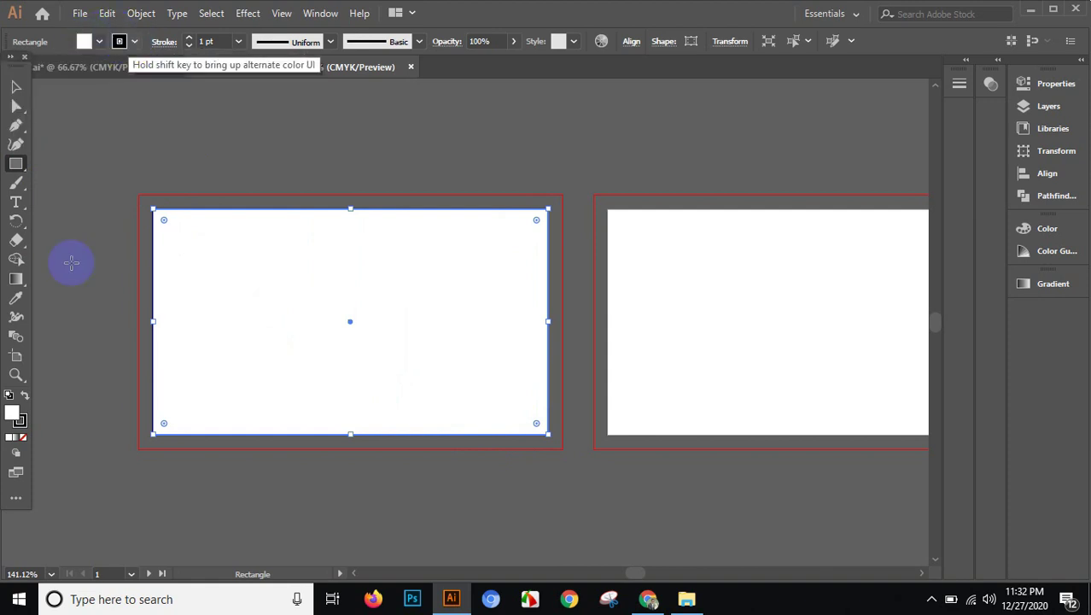
click(21, 420)
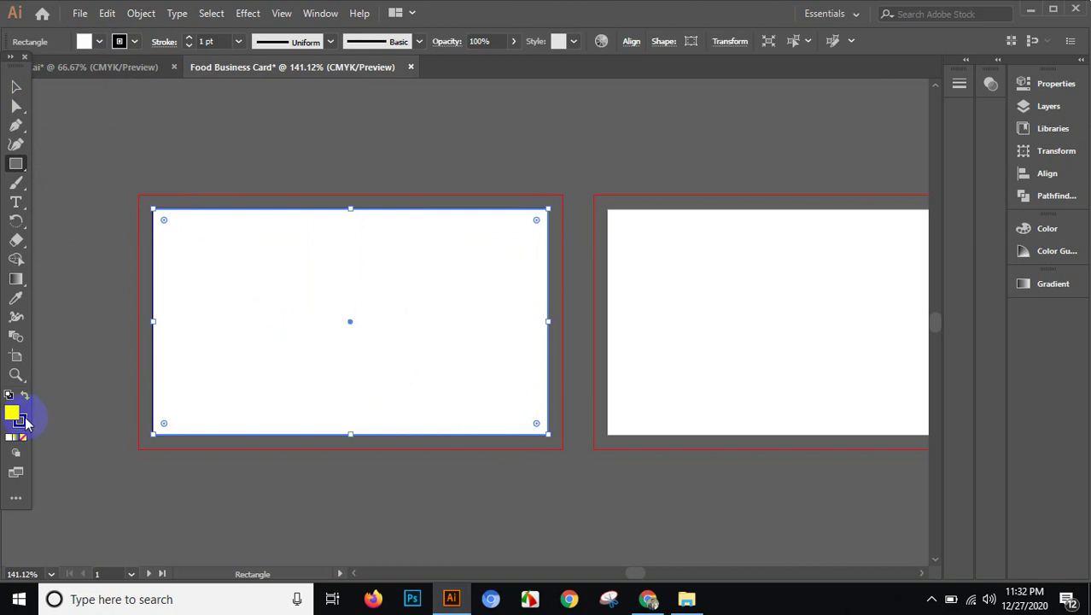
click(133, 41)
click(68, 69)
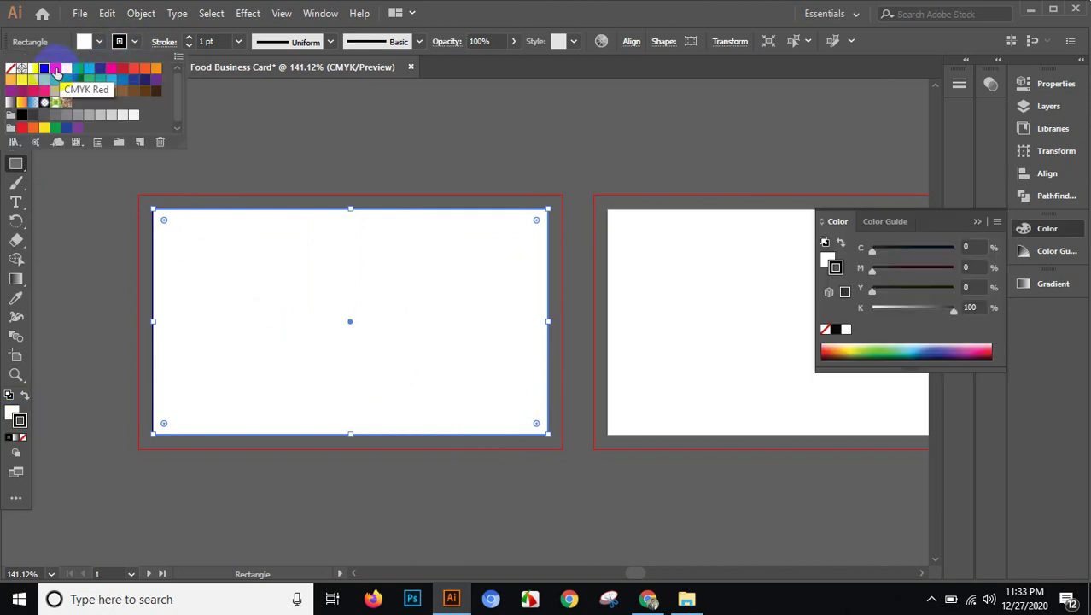
click(56, 70)
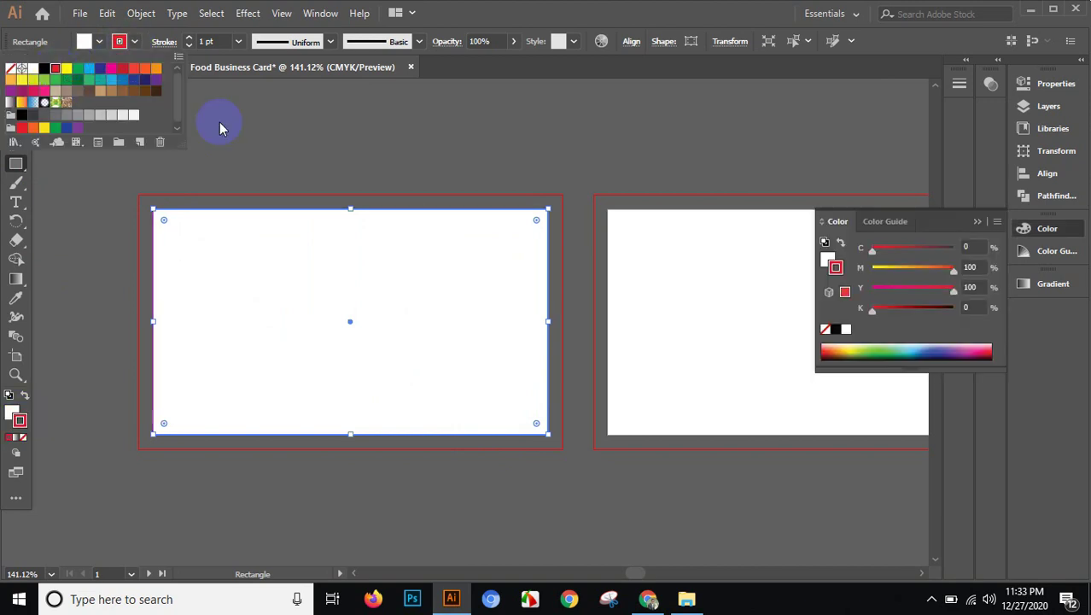
click(141, 17)
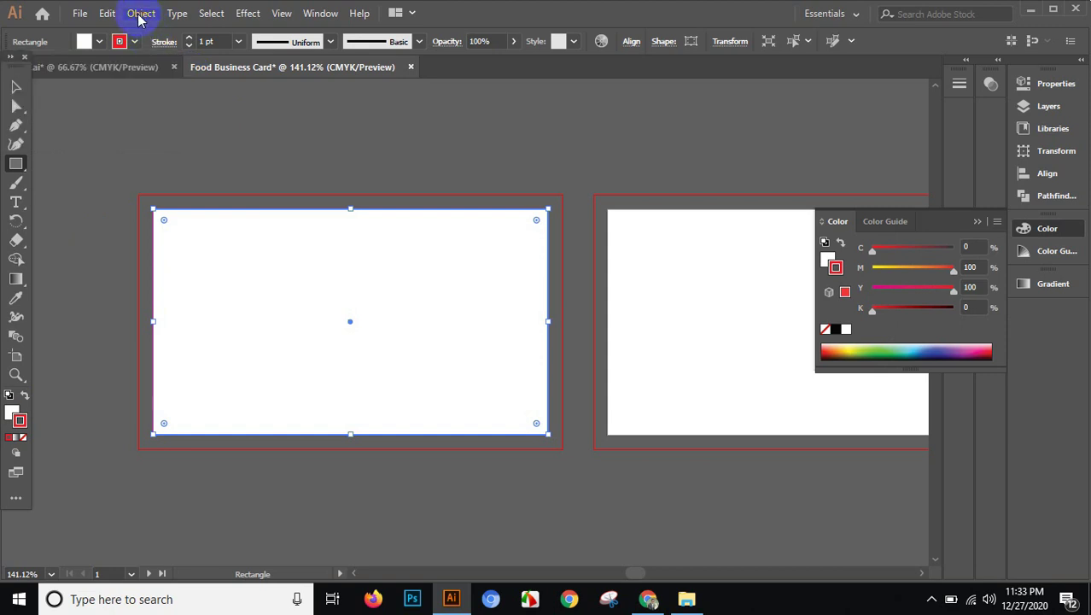
click(136, 13)
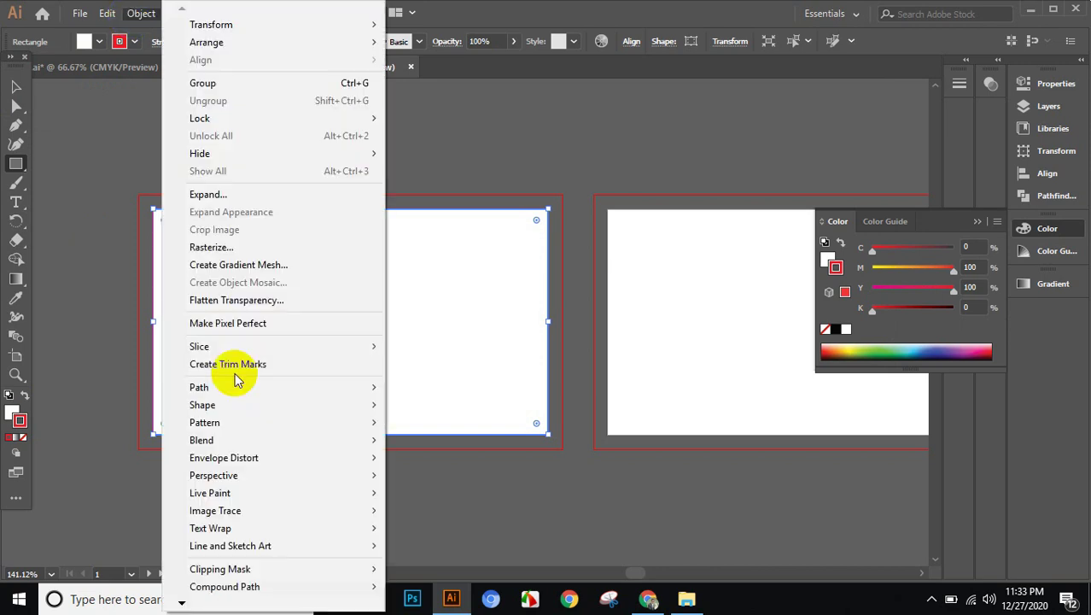
mouse_move(199, 387)
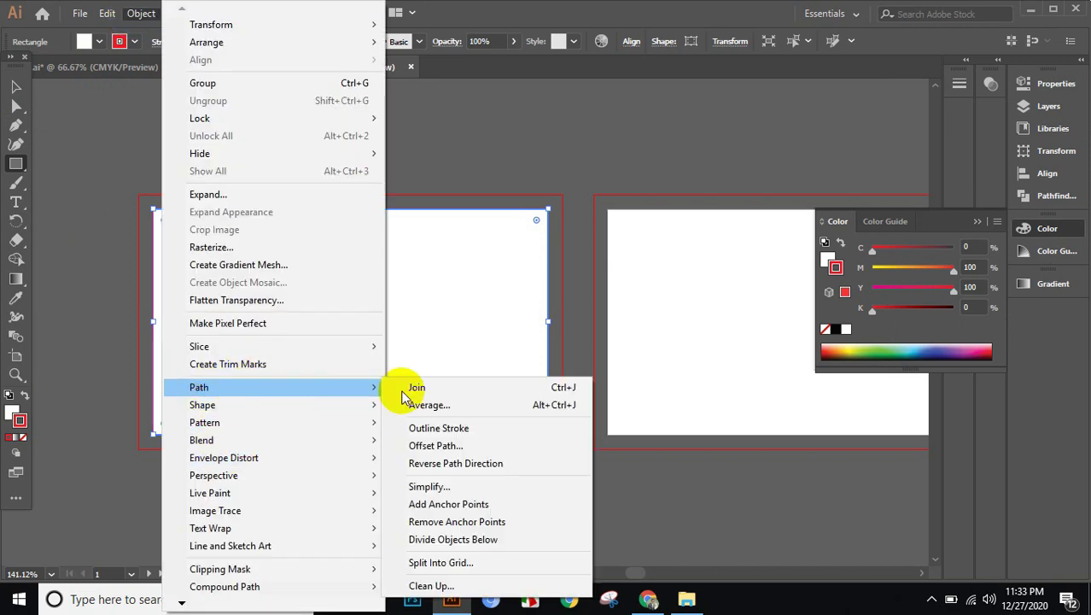
Add an inner rectangle with an Offset Path of -0.125 in.
click(421, 445)
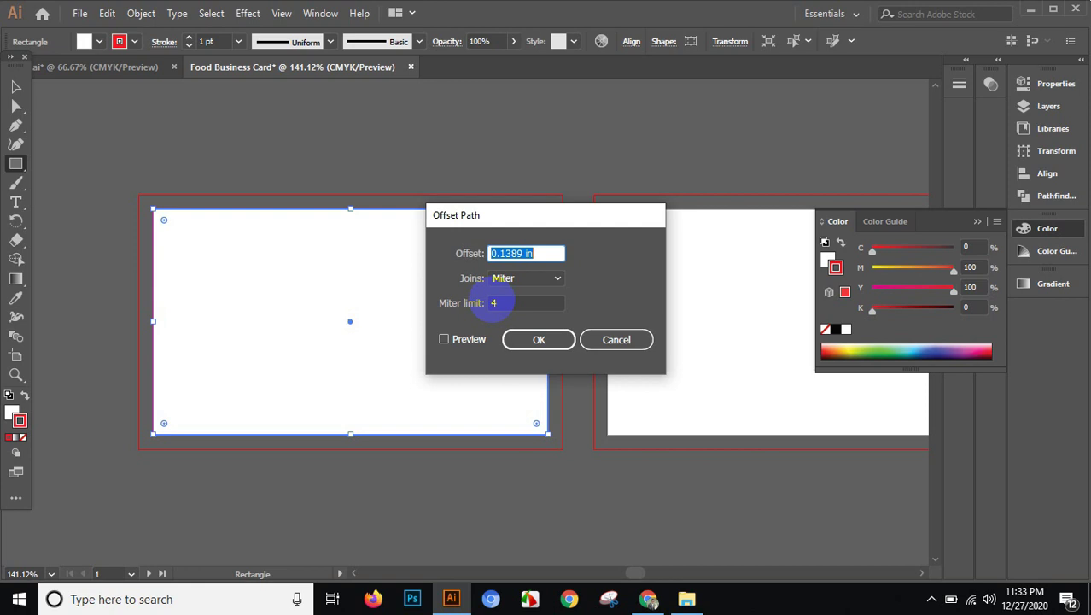
text(-0.125)
key(ctrl+a)
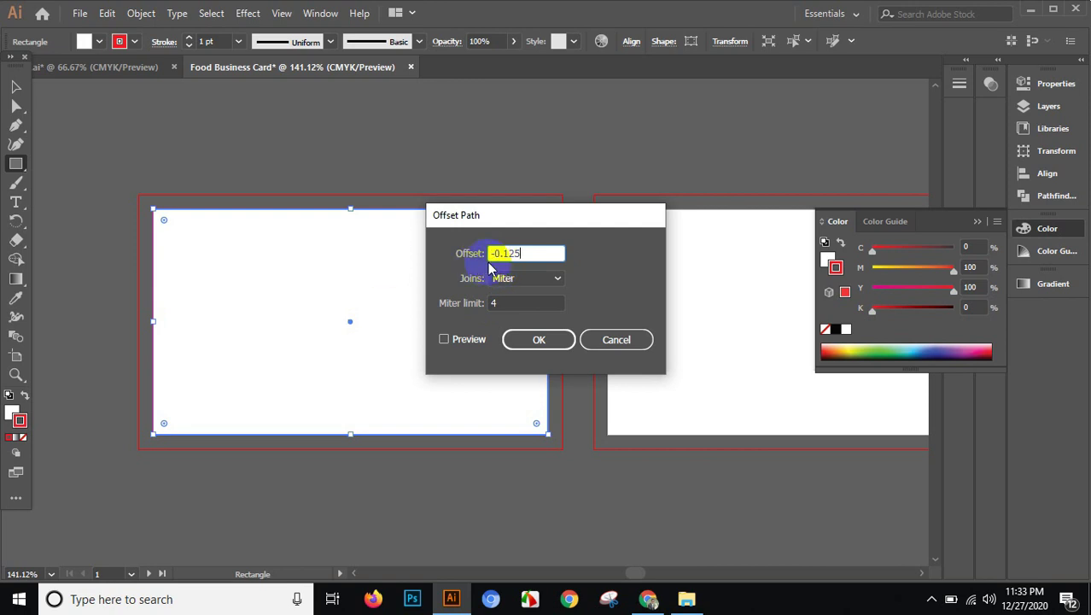
click(445, 340)
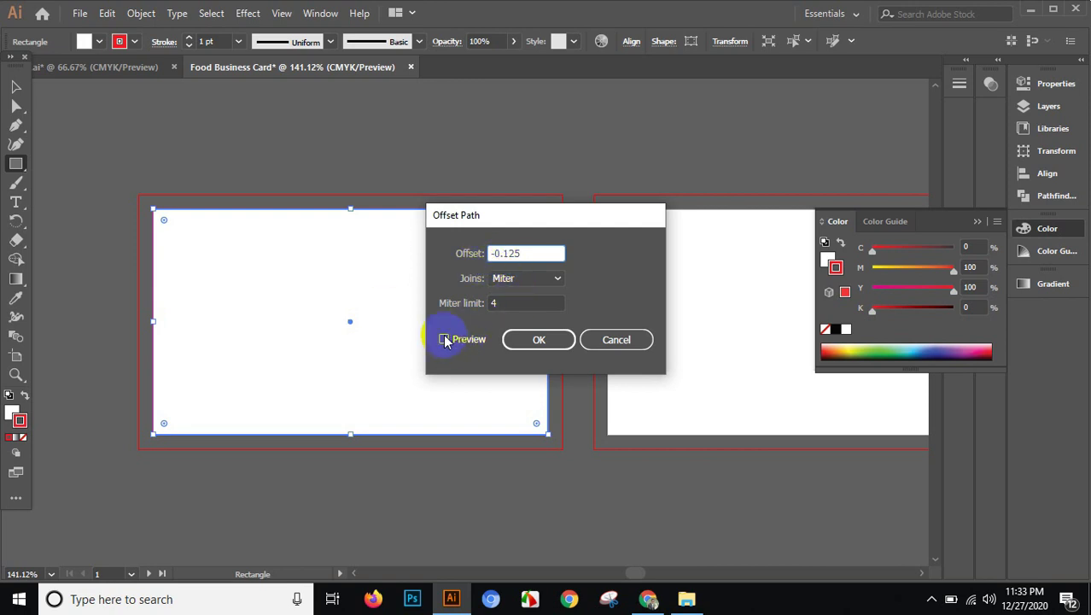
click(445, 340)
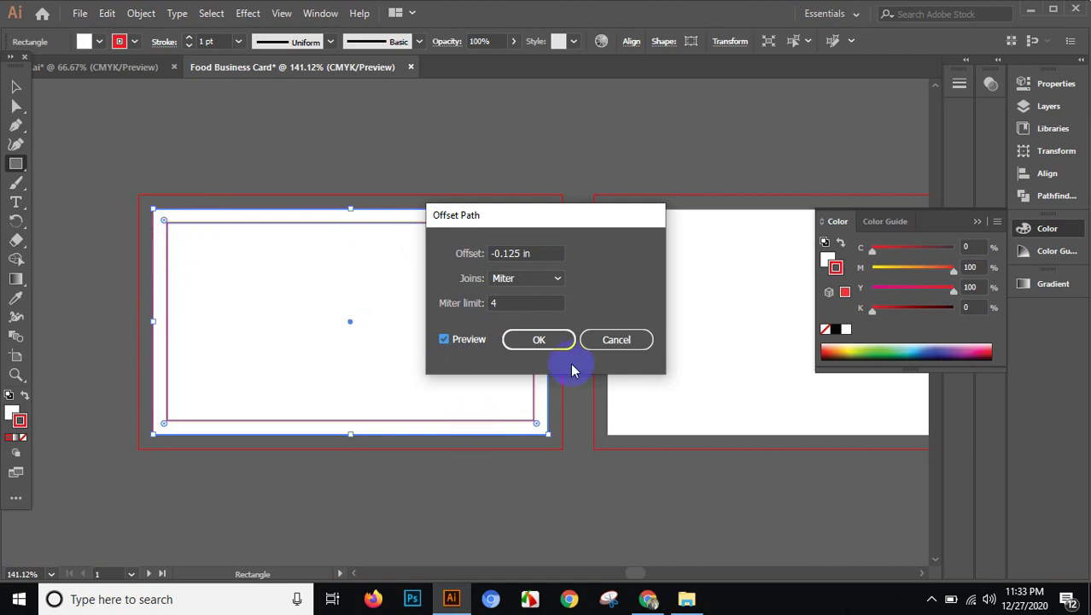
click(538, 339)
Stretch the outer card rectangle's corners out to the bleed edges.
click(16, 85)
drag(113, 173, 104, 222)
click(166, 214)
drag(152, 207, 138, 195)
drag(548, 434, 563, 448)
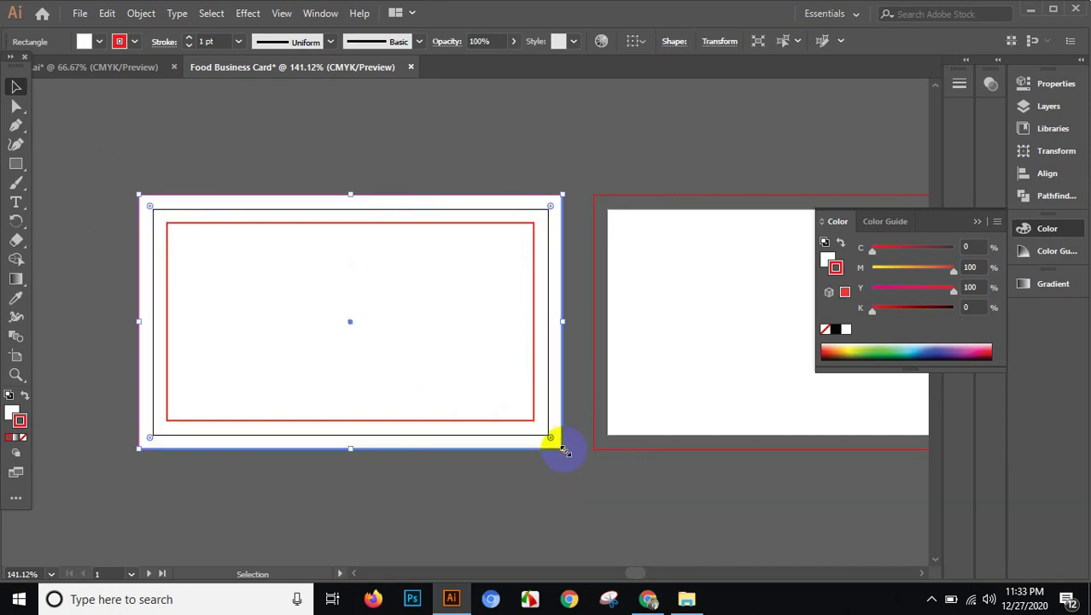
click(463, 487)
mouse_move(423, 473)
mouse_down()
mouse_move(501, 485)
mouse_move(548, 478)
mouse_up()
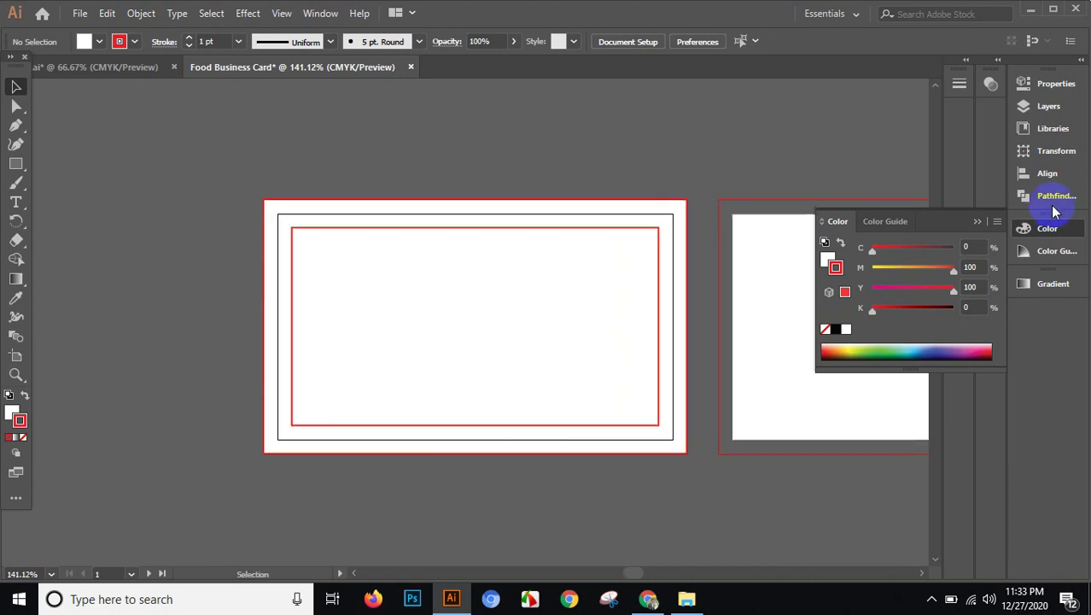
click(978, 221)
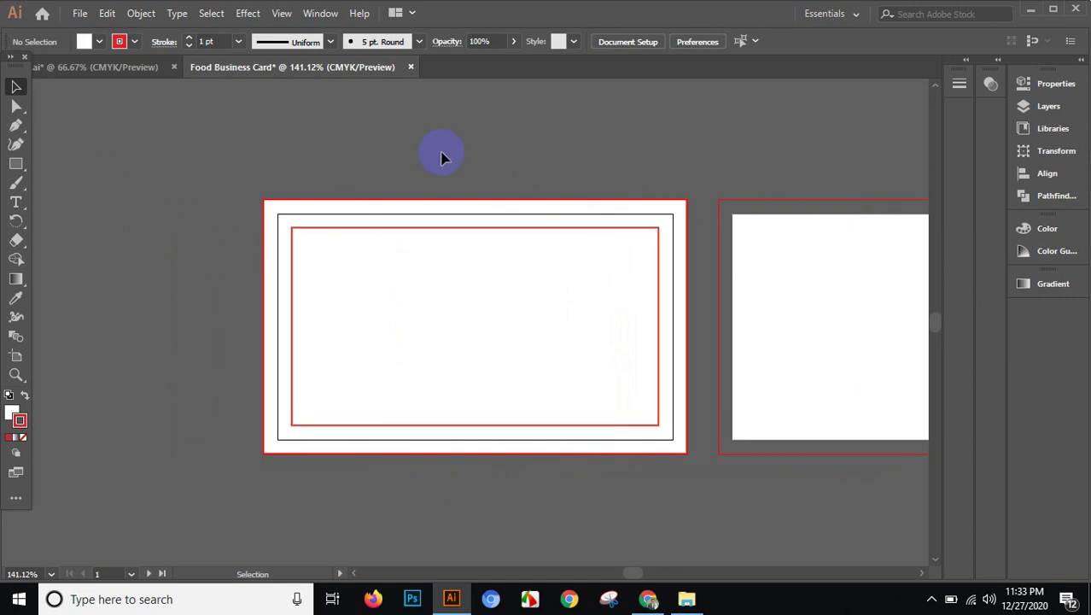
Lower the inner rectangle's stroke weight to 0.5 pt, then select the card background rectangle.
click(370, 232)
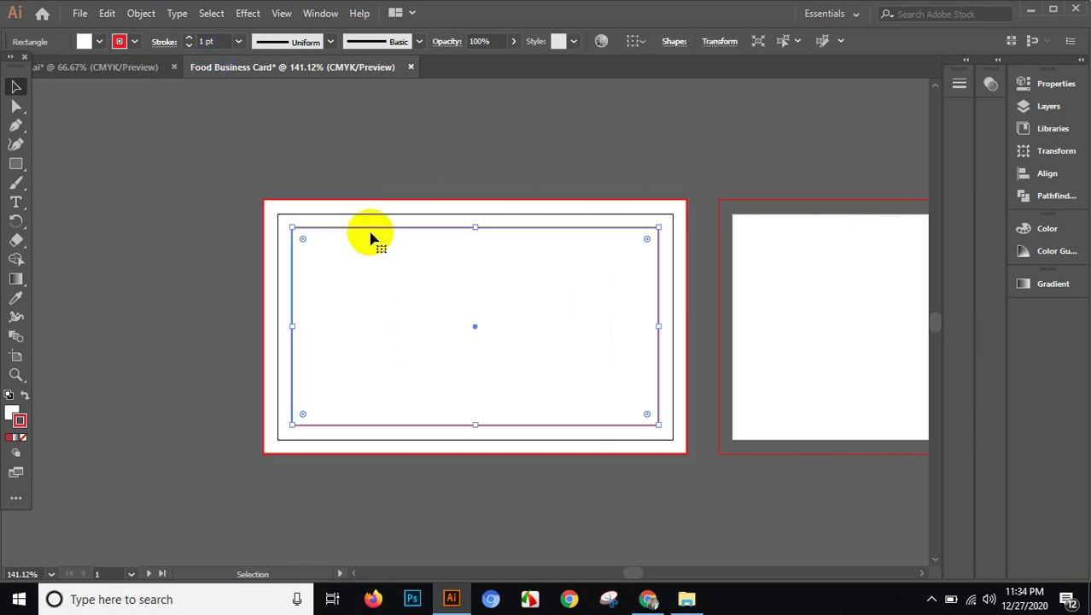
click(189, 47)
click(189, 47)
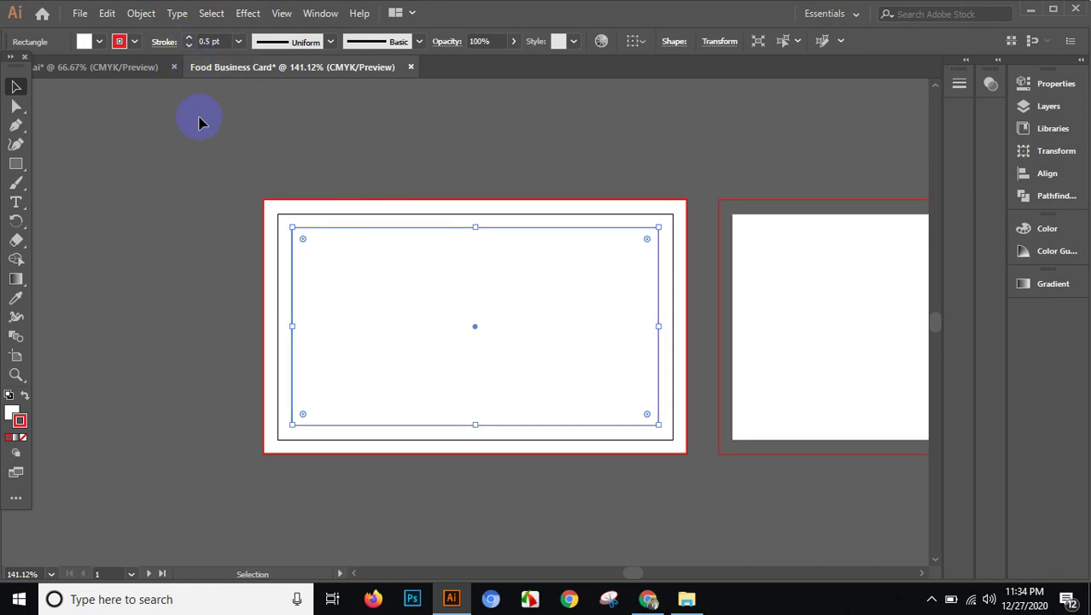
click(199, 121)
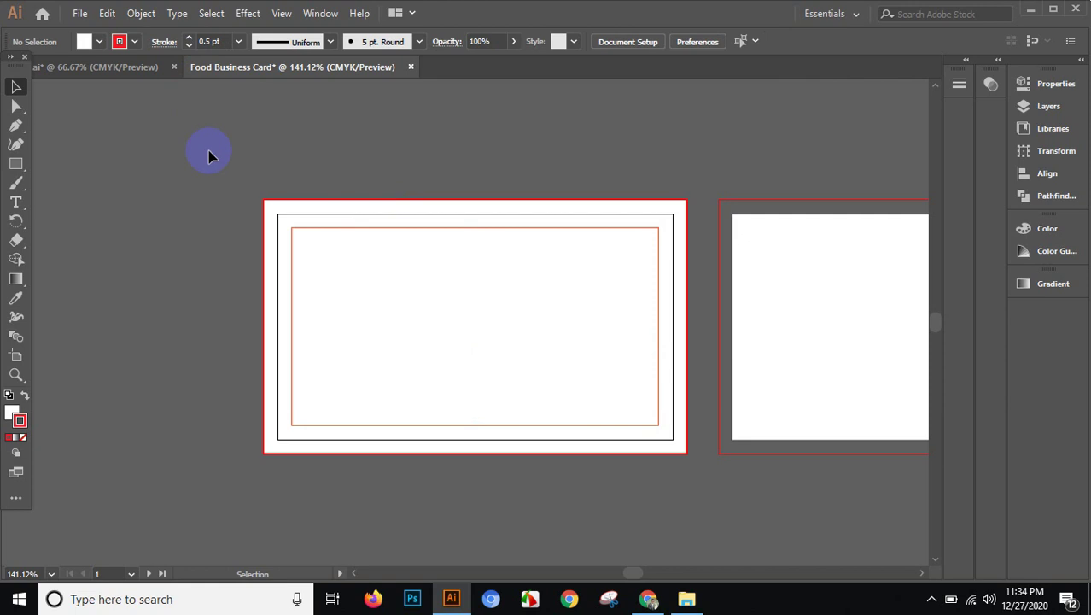
click(266, 208)
drag(266, 208, 268, 211)
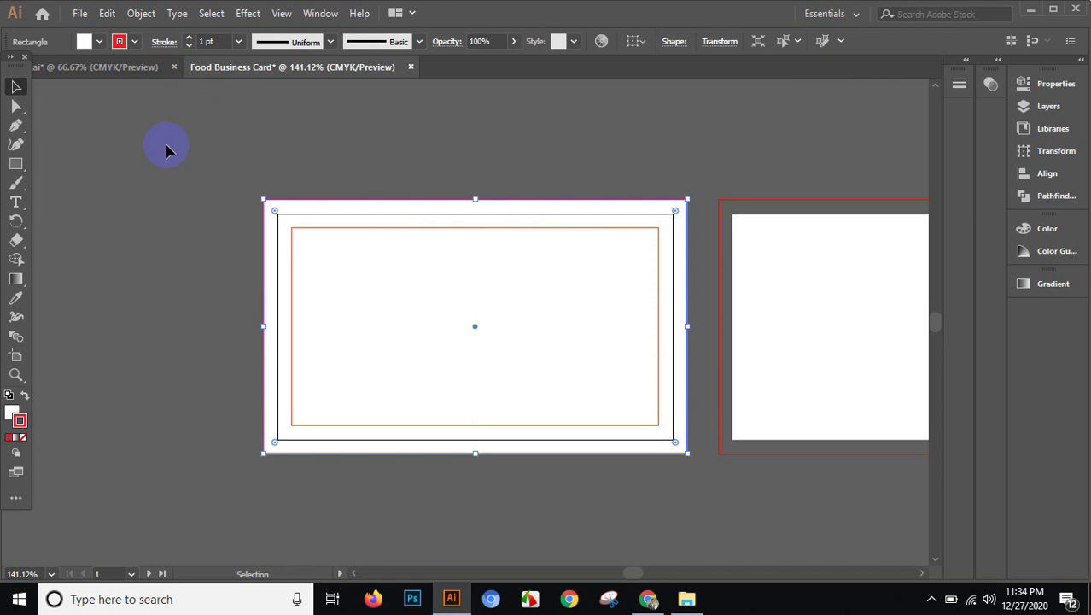
click(109, 67)
Copy the dark and tan swatch squares from the other document into Food Business Card.
click(494, 305)
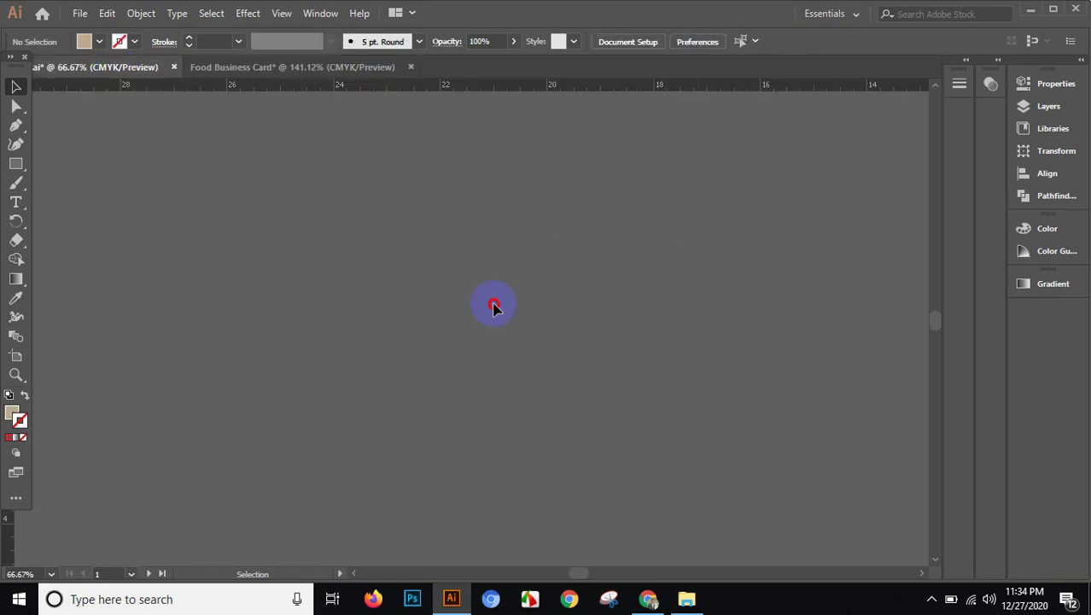
drag(699, 322, 531, 320)
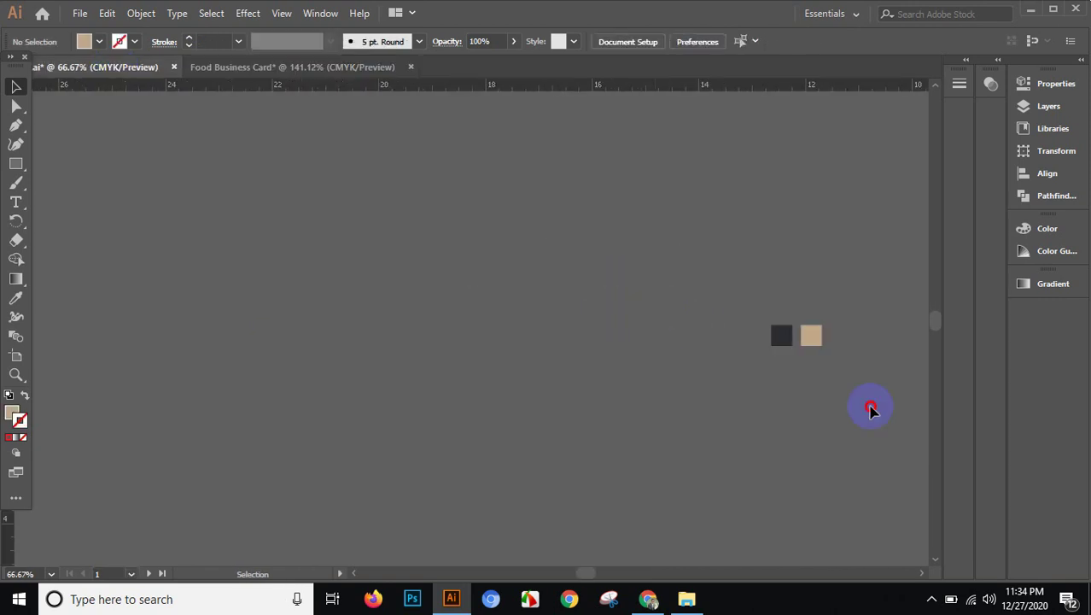
drag(864, 379, 860, 375)
drag(810, 335, 230, 73)
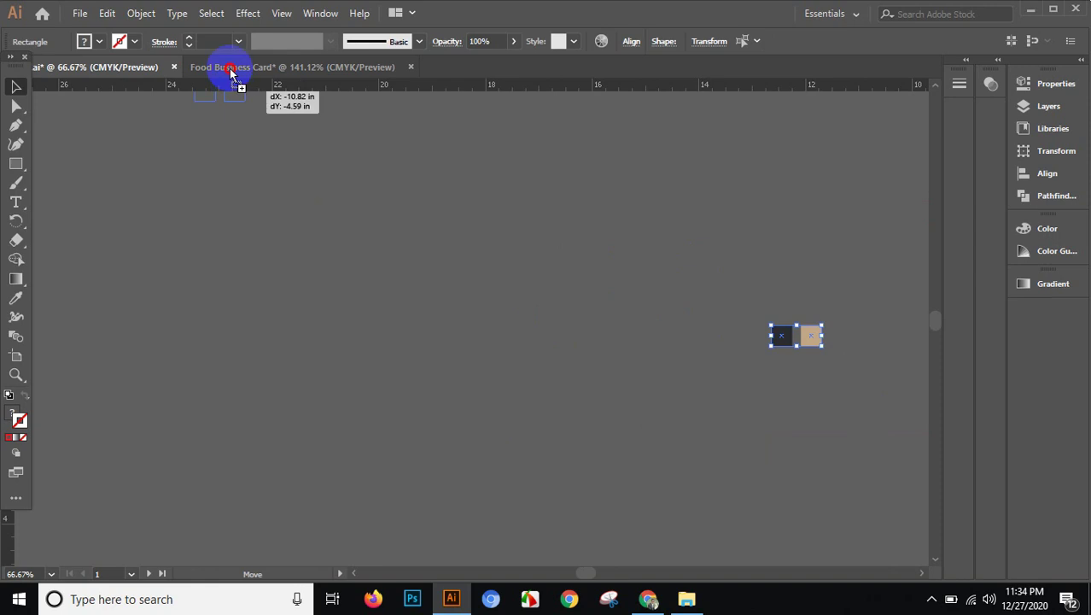
mouse_move(230, 72)
mouse_down()
mouse_move(306, 214)
mouse_move(226, 293)
mouse_up()
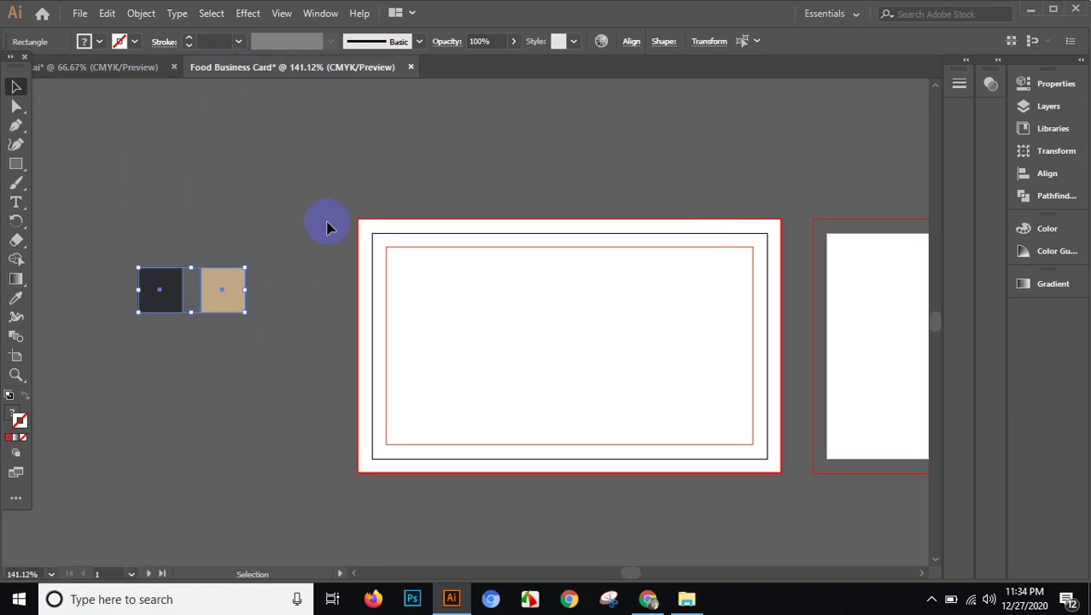
click(328, 220)
Fill the card background with the dark charcoal swatch using the Eyedropper.
click(366, 233)
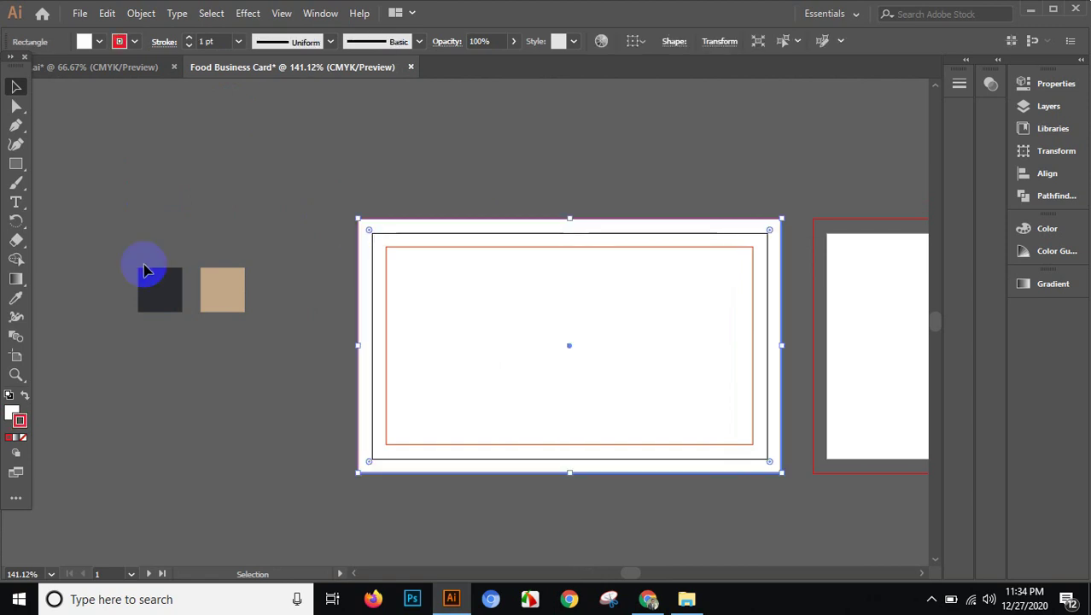
click(15, 297)
click(158, 289)
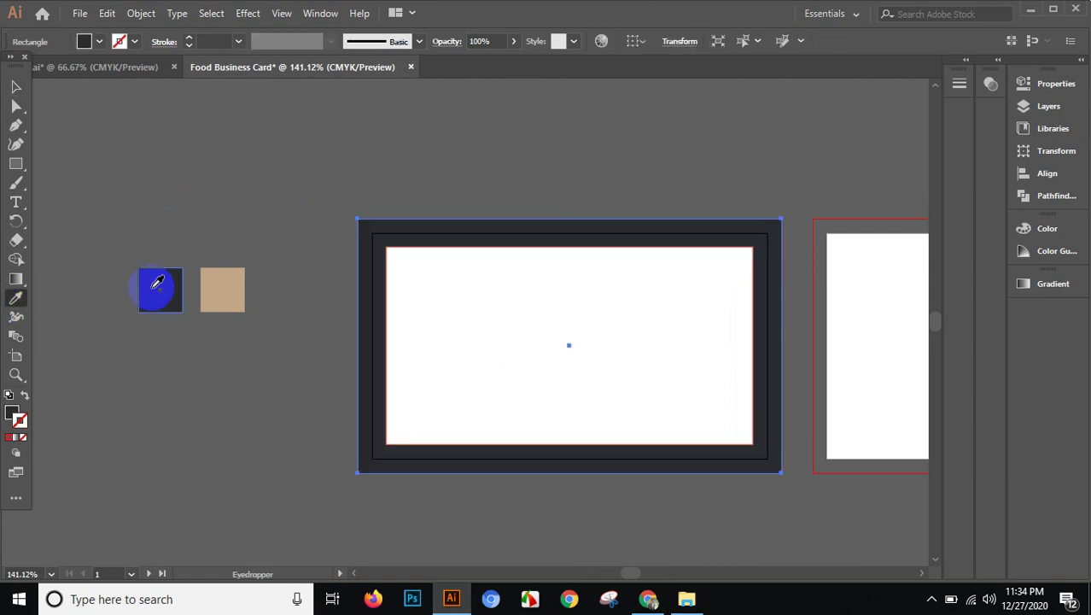
click(15, 86)
click(486, 308)
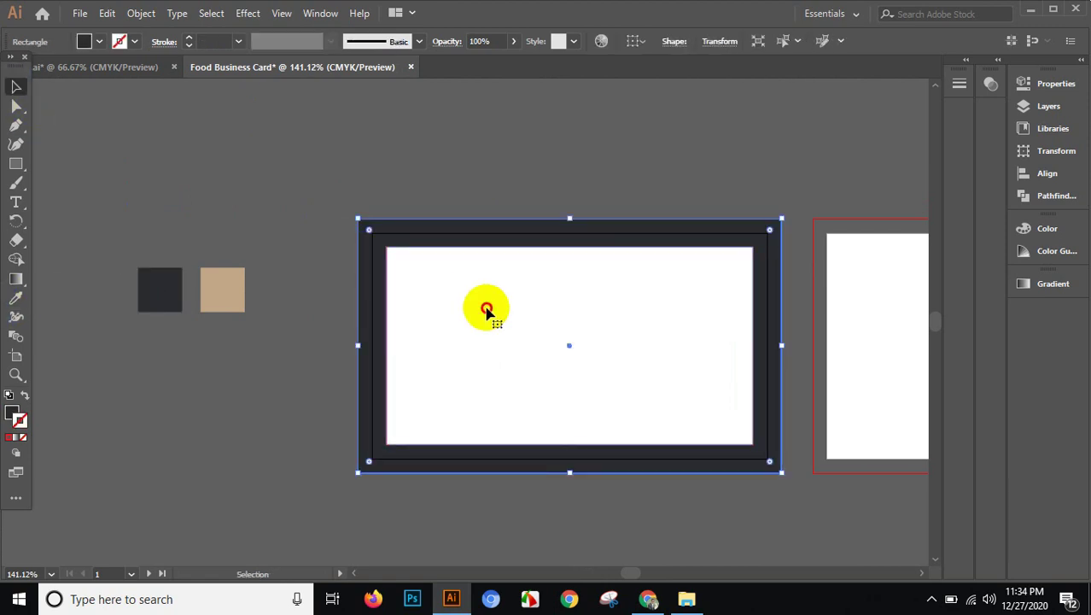
Set the inner rectangle's fill to None so the charcoal shows through.
click(83, 43)
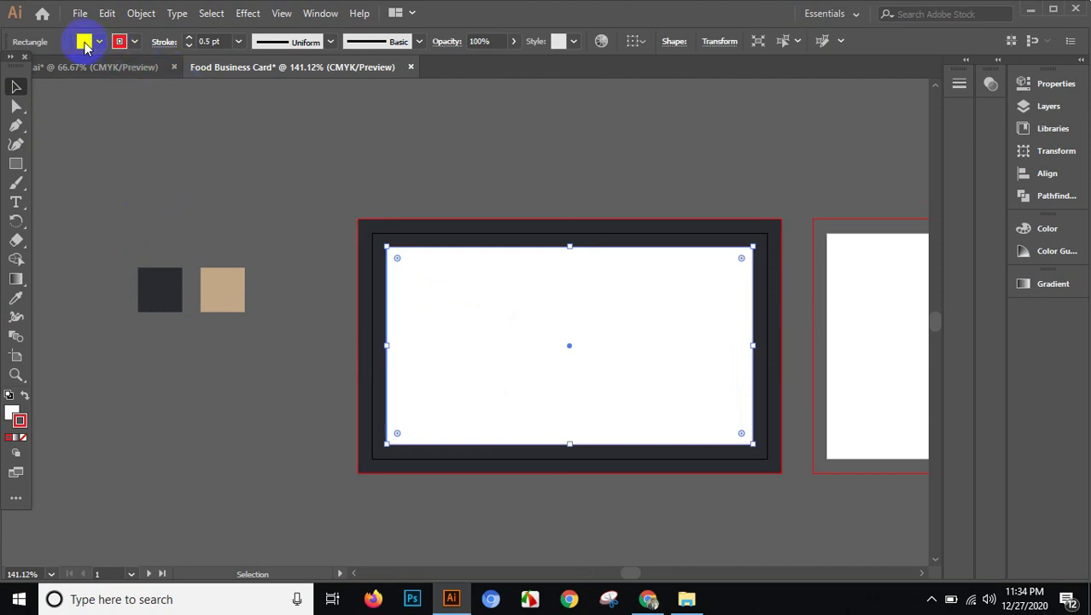
click(11, 411)
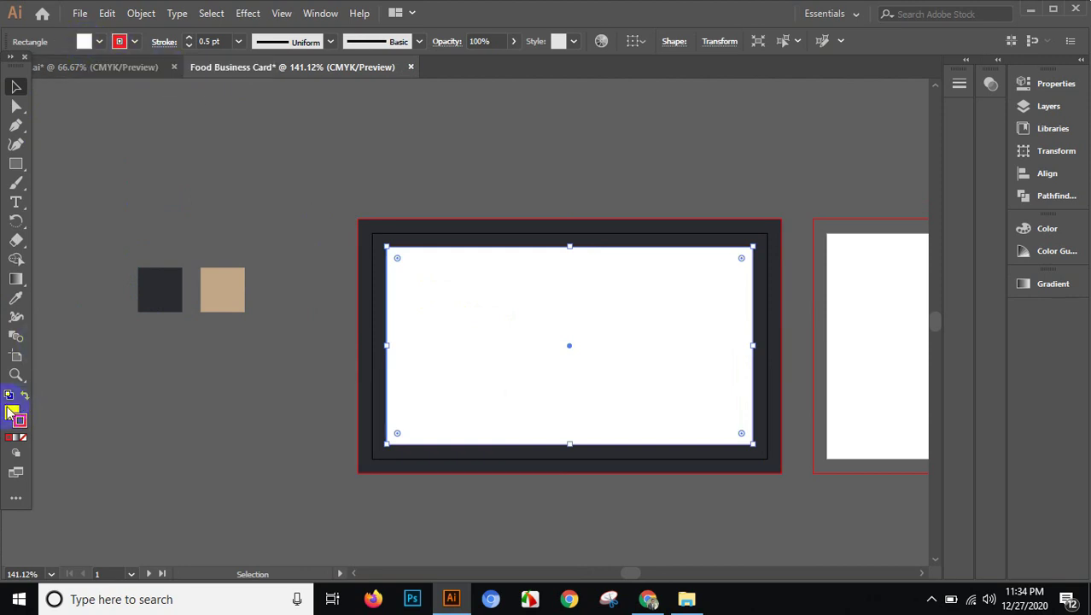
click(10, 413)
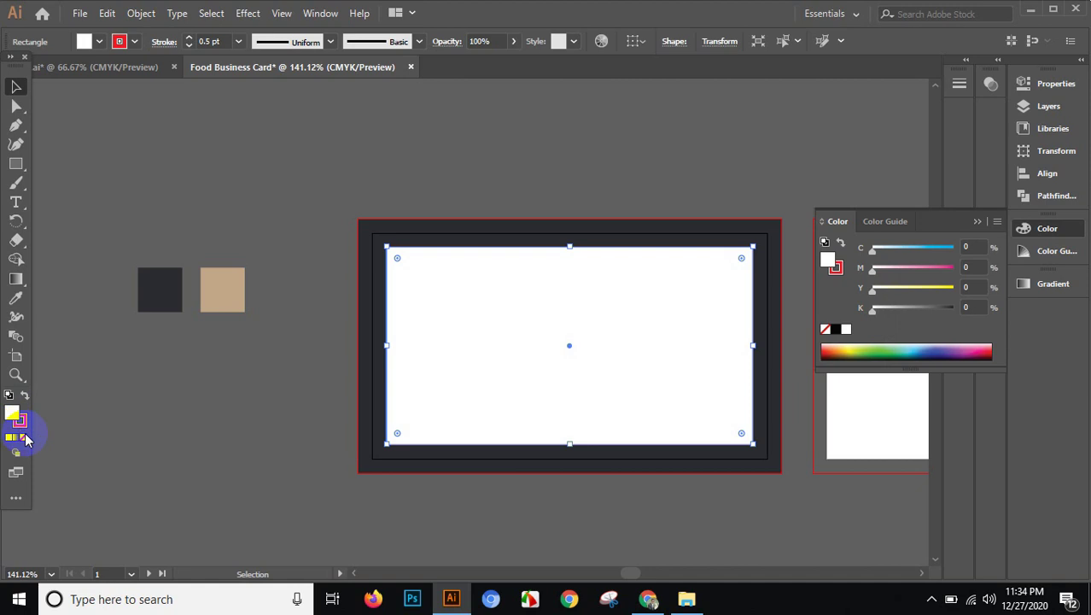
click(25, 438)
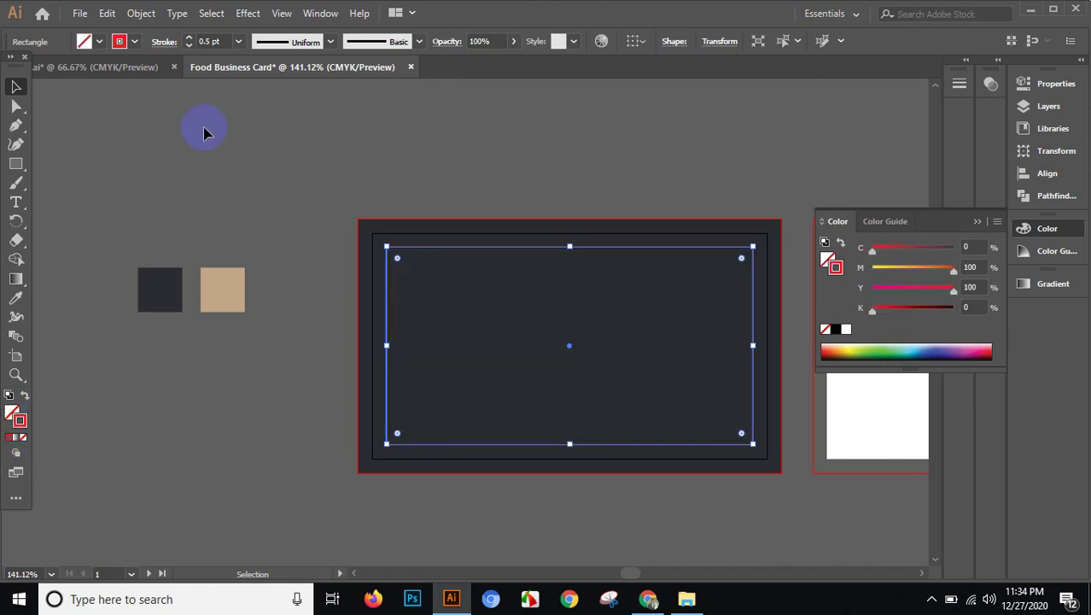
click(146, 129)
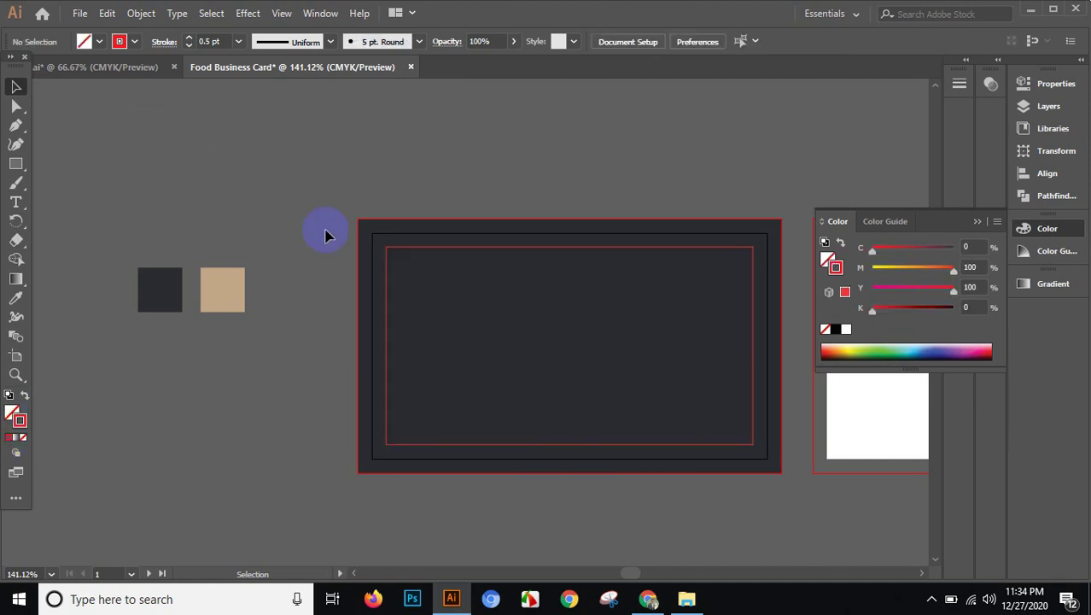
click(977, 223)
Zoom in on the card, try selecting its rectangles together, then clear the selection.
drag(556, 307, 389, 307)
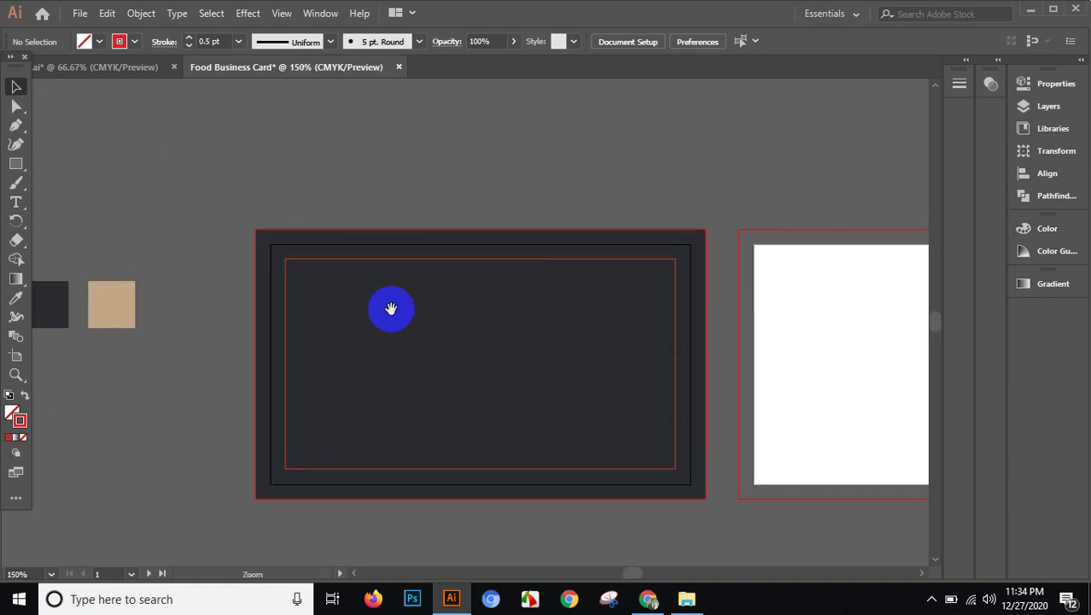
drag(365, 257, 334, 201)
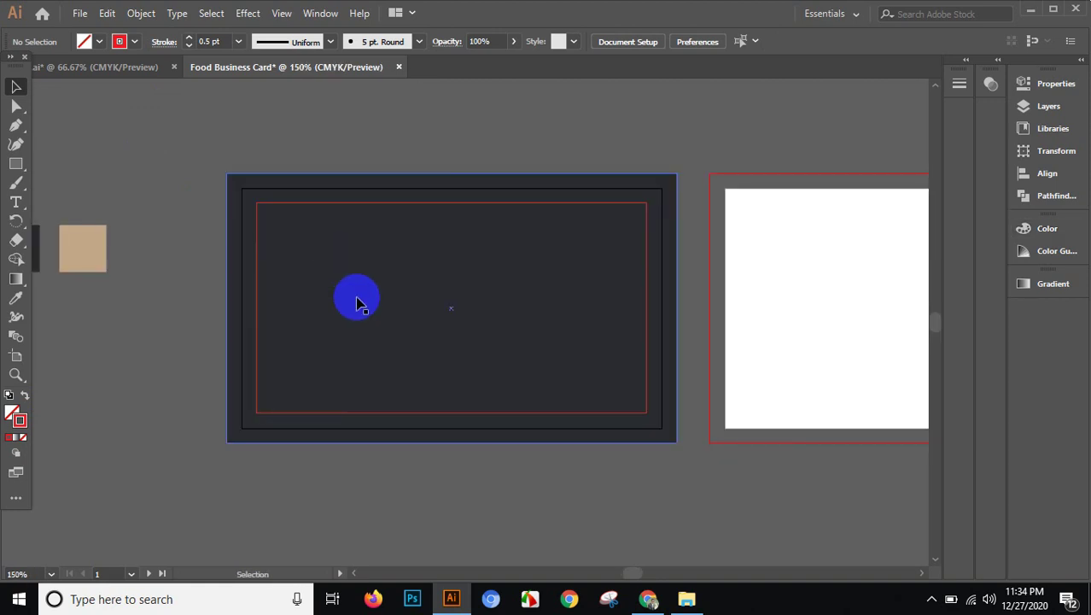
click(224, 163)
drag(224, 162, 268, 206)
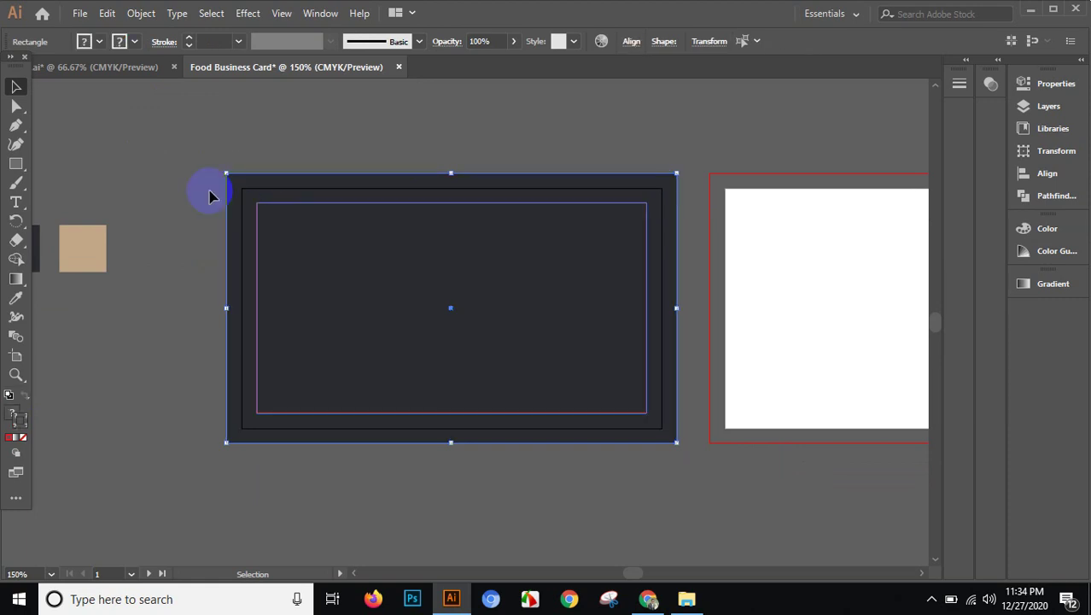
click(178, 173)
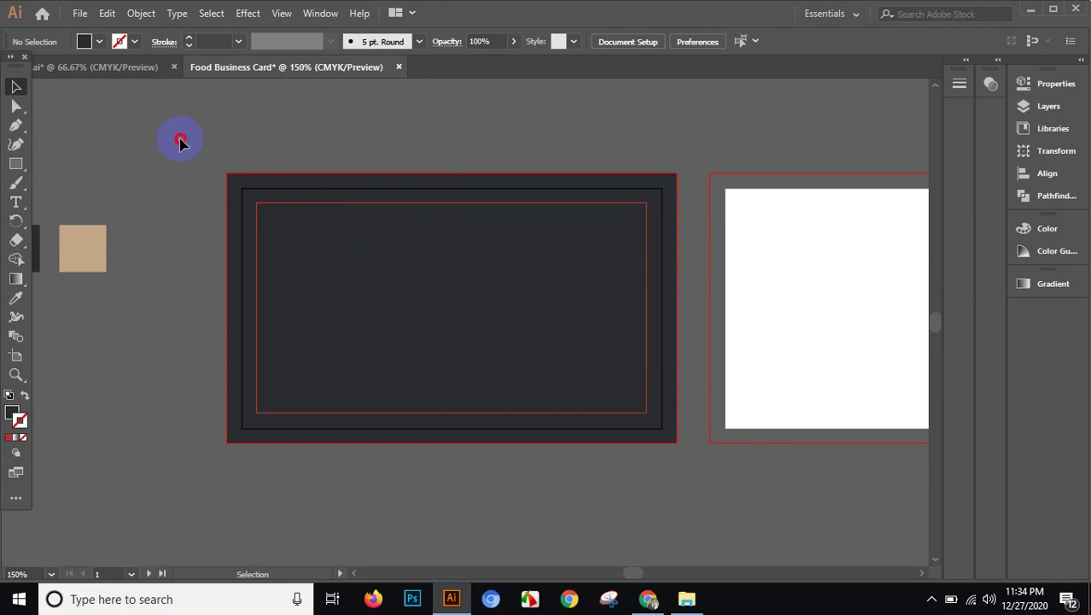
drag(181, 138, 300, 276)
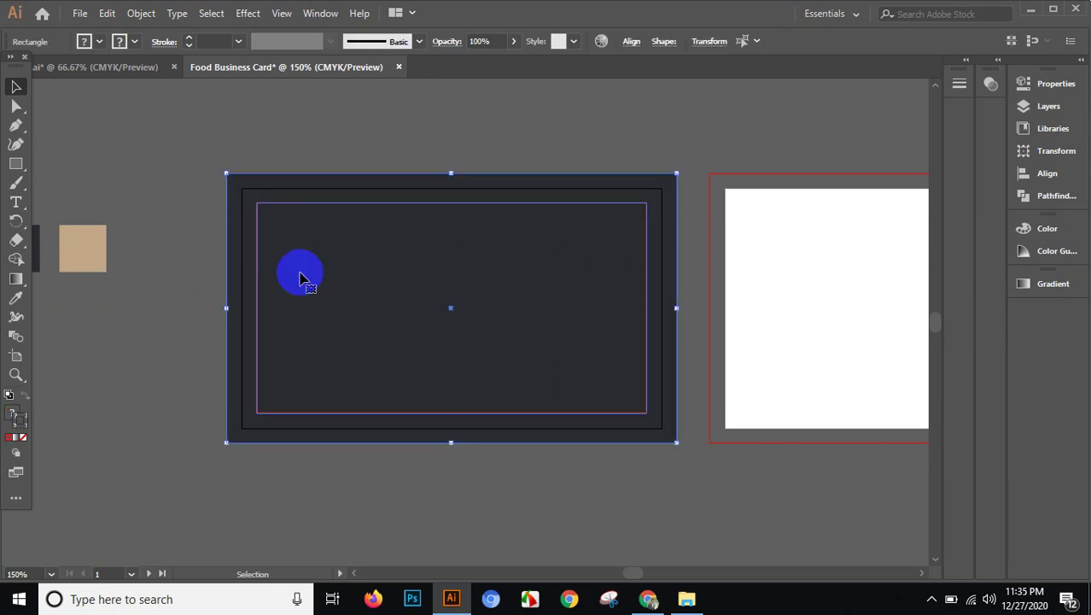
key(ctrl+shift+a)
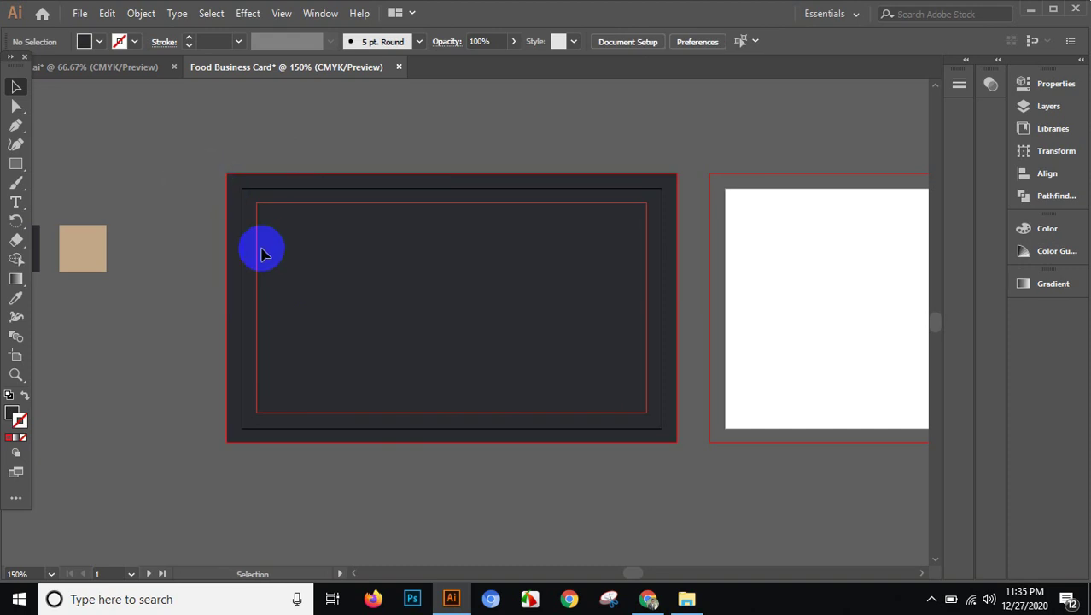
drag(92, 223, 133, 247)
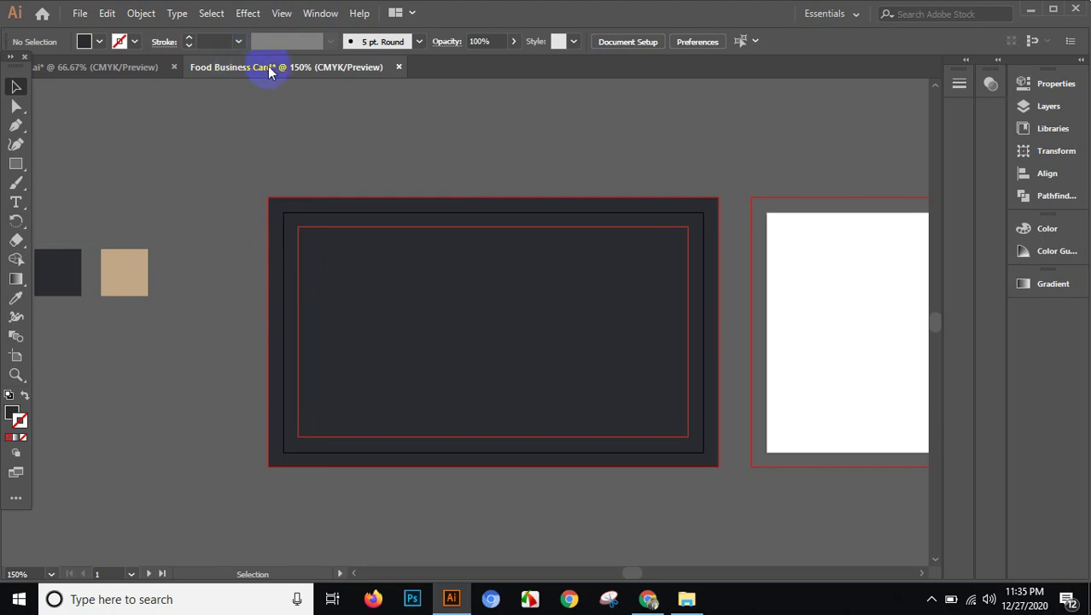
Bring the tan fork-and-knife logo from the other document into Food Business Card.
click(134, 67)
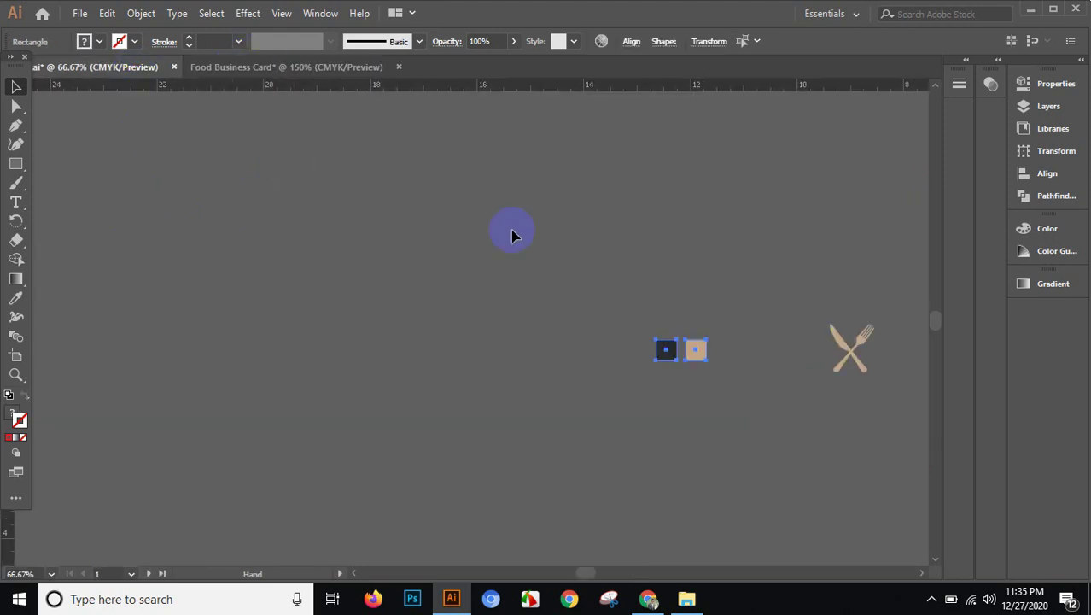
click(850, 352)
drag(850, 352, 154, 75)
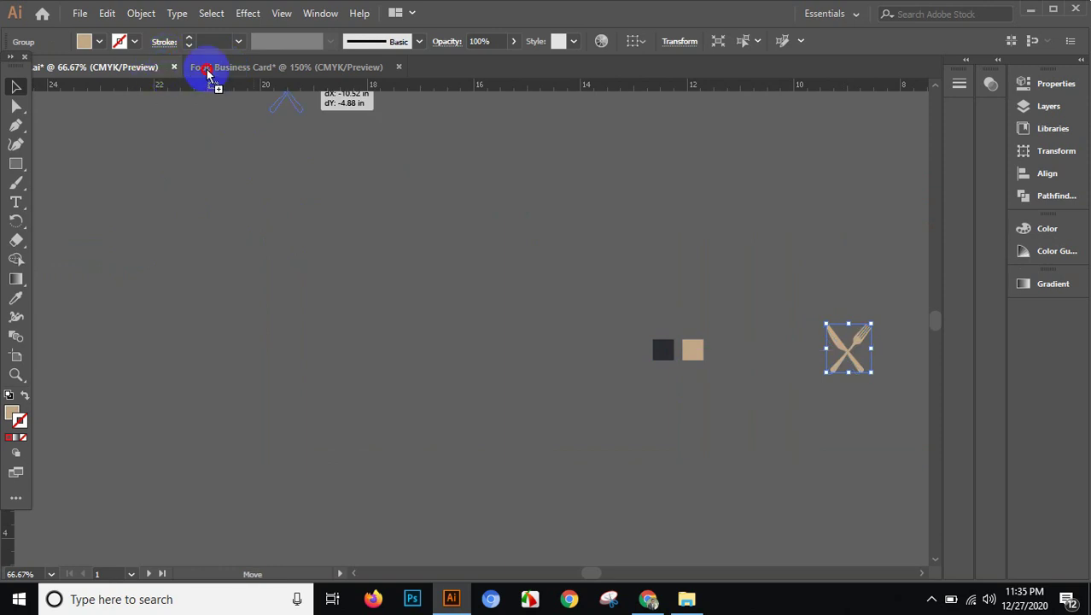
drag(155, 76, 194, 150)
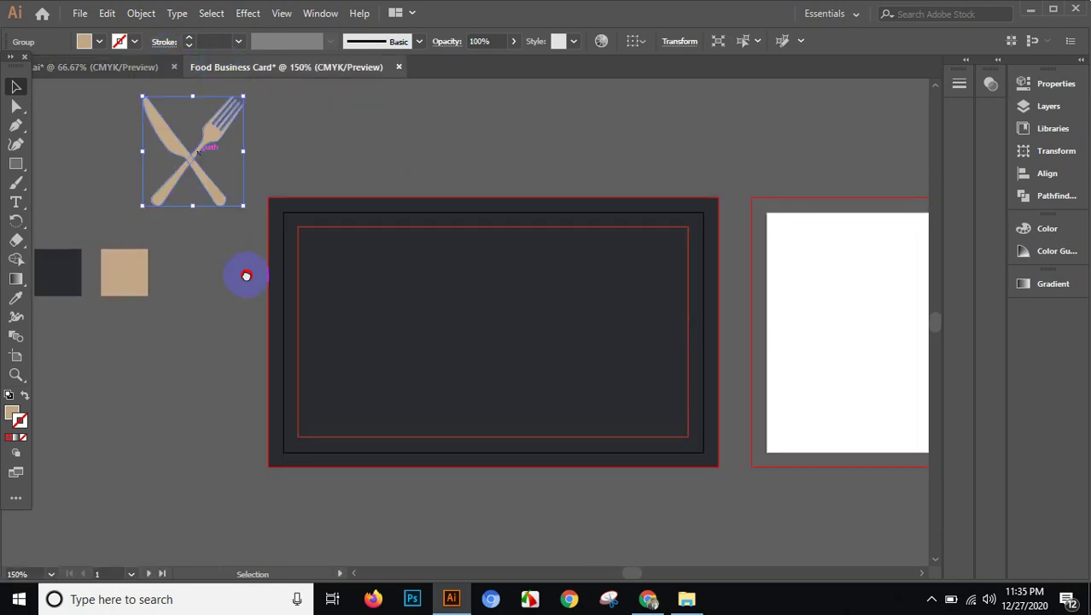
scroll(228, 325, up, 2)
scroll(214, 374, up, 3)
drag(461, 269, 461, 269)
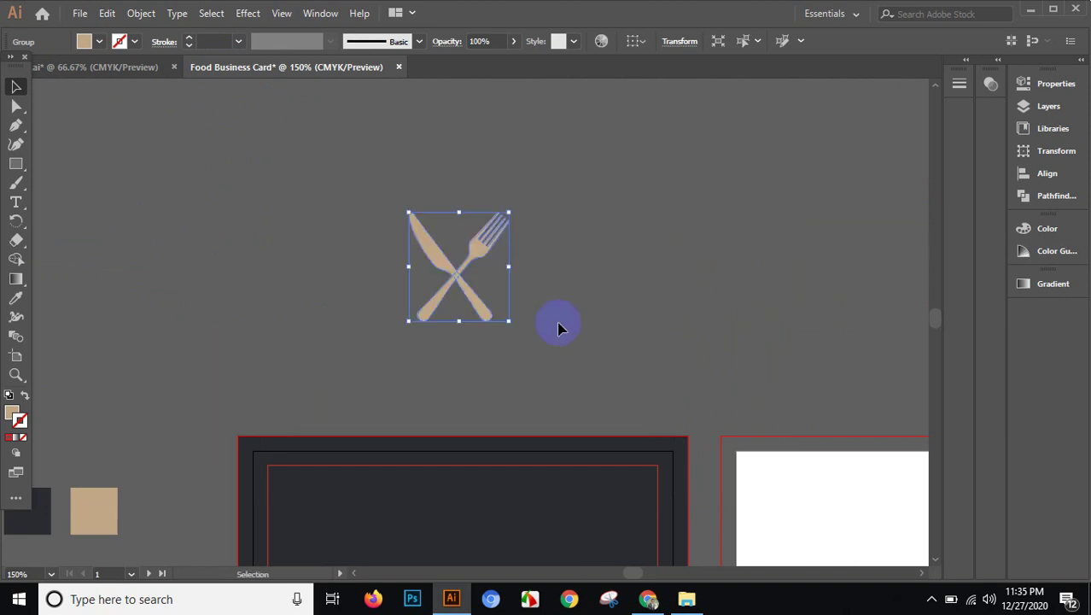
click(548, 324)
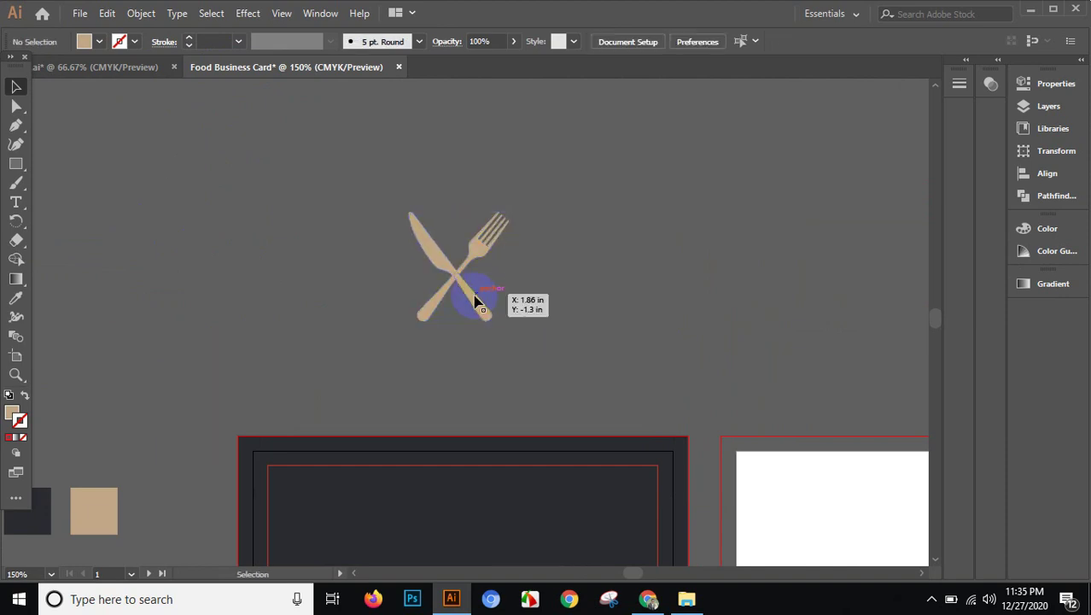
Shrink the fork-and-knife logo and place it just above the card.
drag(305, 157, 552, 365)
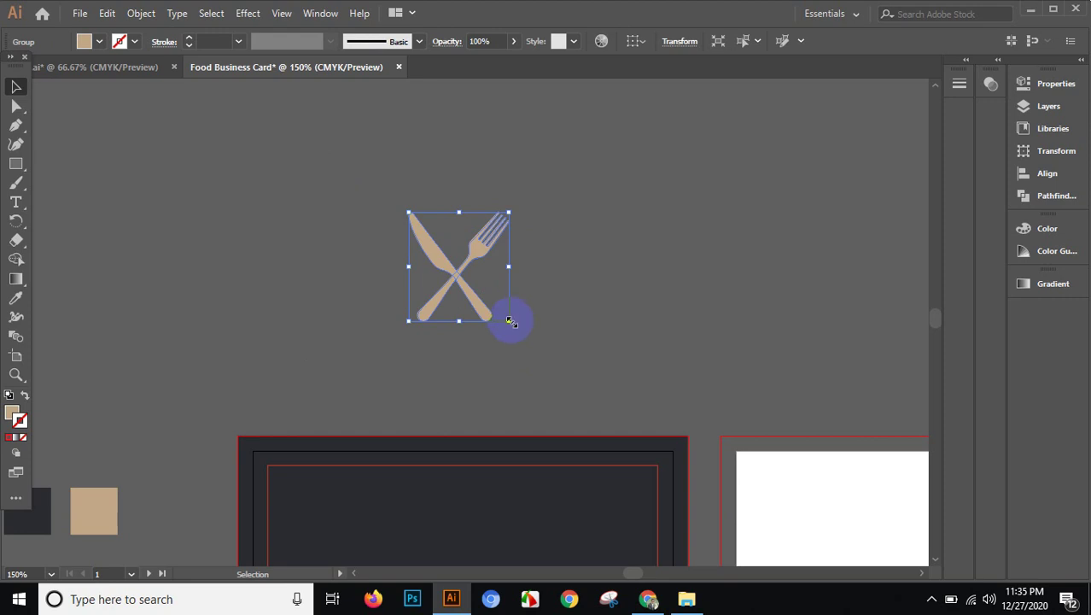
drag(509, 321, 488, 298)
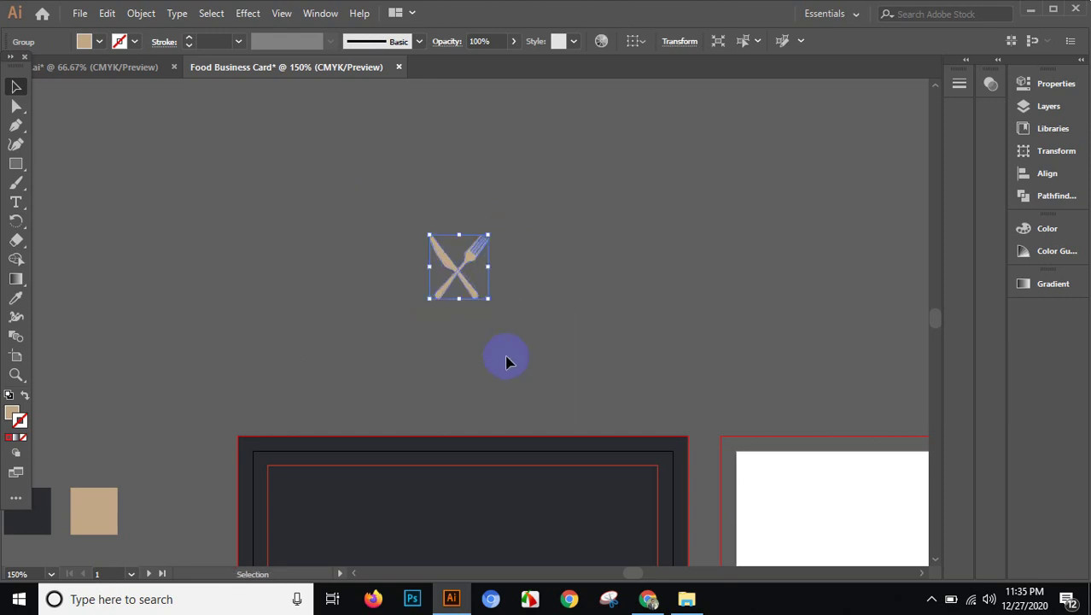
scroll(489, 229, down, 2)
drag(489, 226, 435, 311)
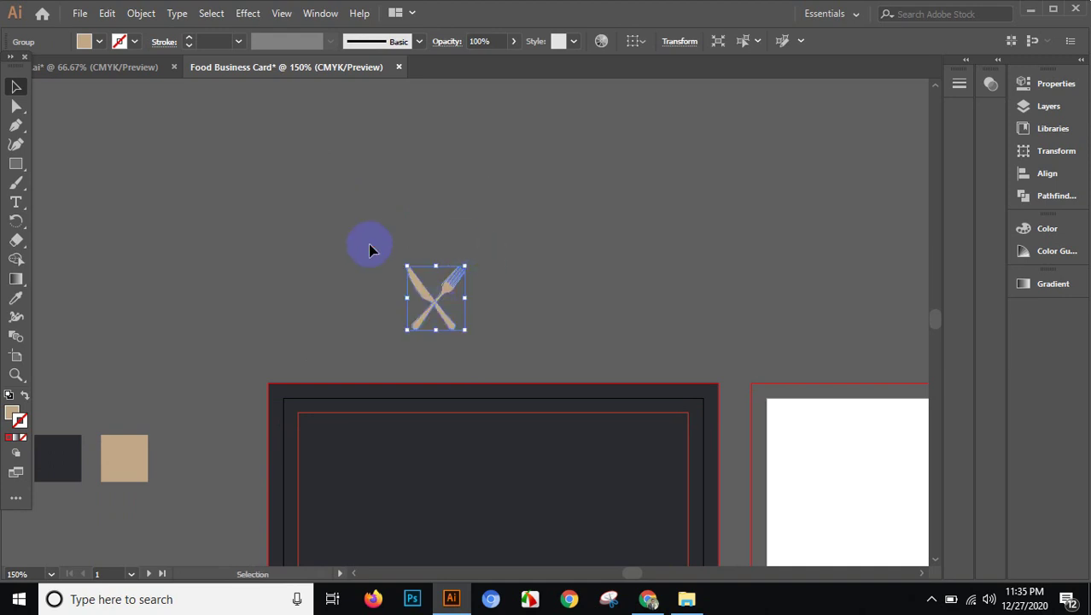
drag(369, 248, 462, 304)
click(648, 598)
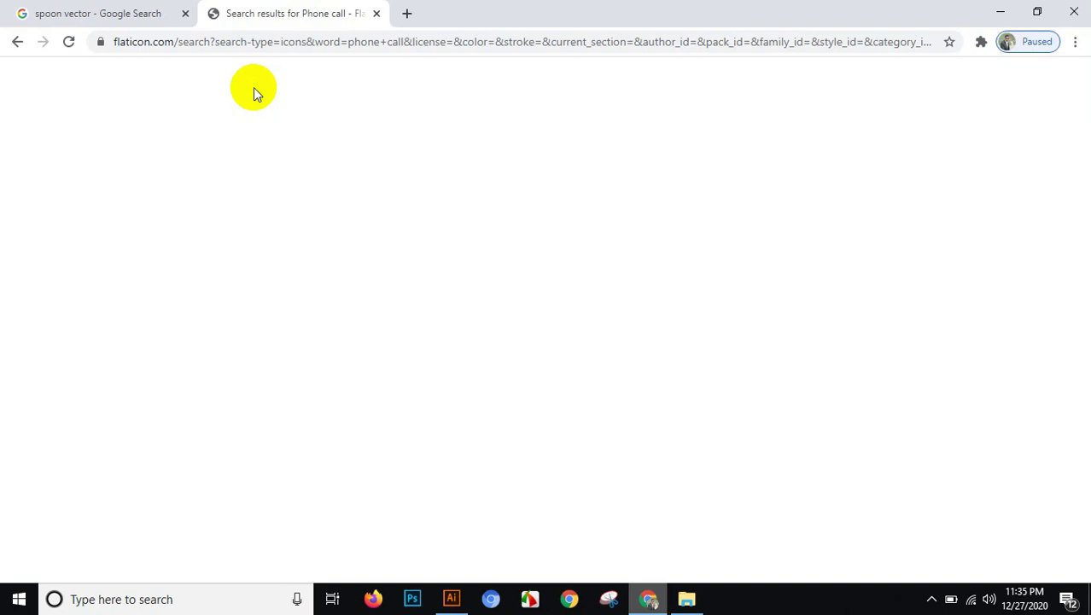
click(125, 18)
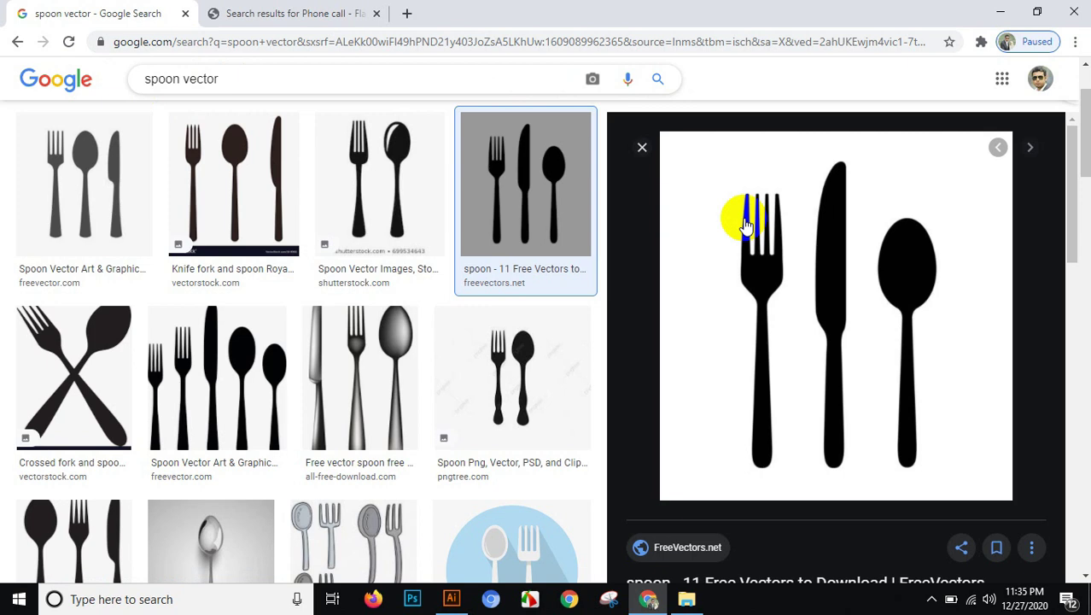
Copy the black fork, knife and spoon image from the spoon vector results, then return to Illustrator.
scroll(280, 297, down, 2)
scroll(269, 287, down, 3)
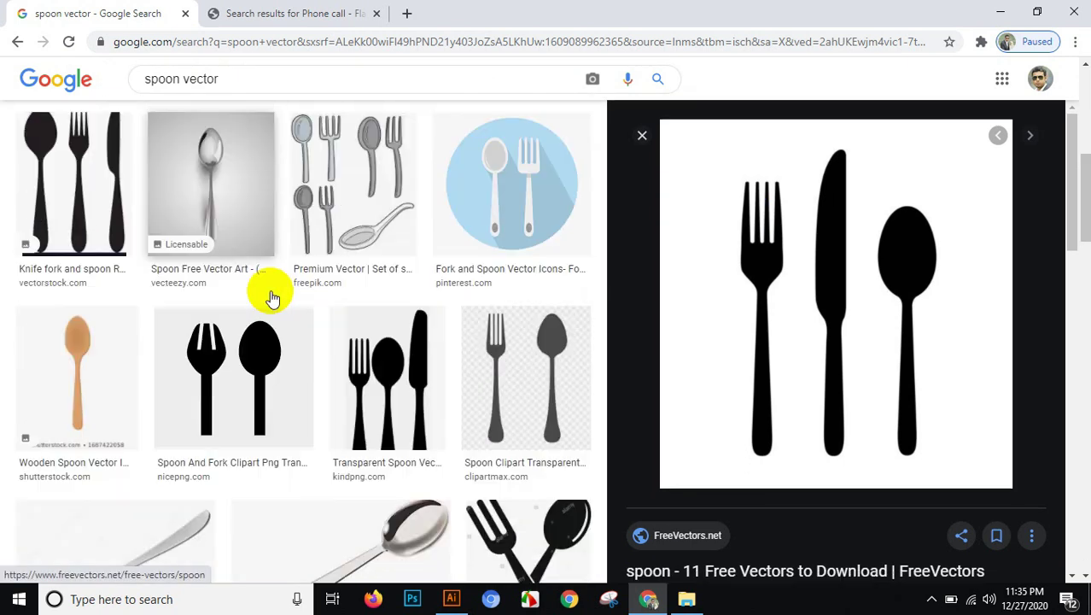
scroll(270, 300, down, 3)
scroll(341, 230, up, 3)
scroll(342, 235, up, 4)
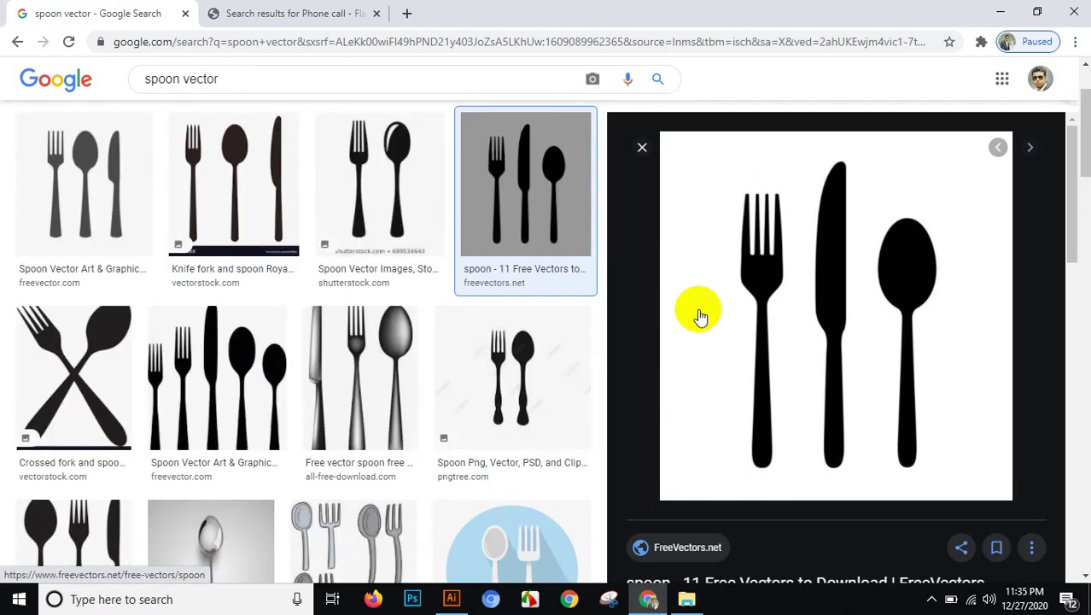
click(766, 266)
right_click(766, 267)
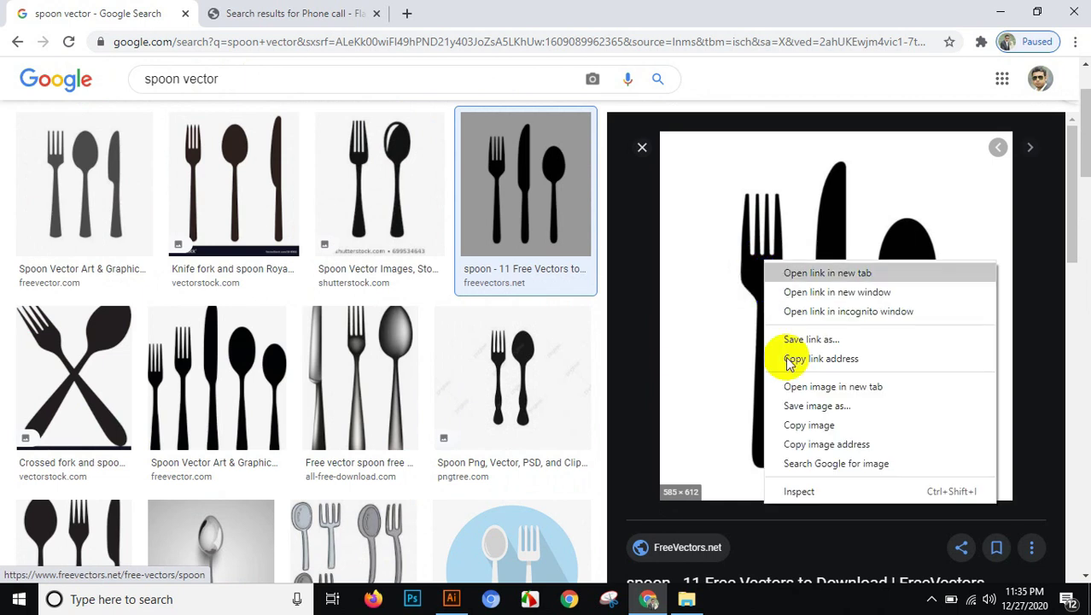
click(787, 427)
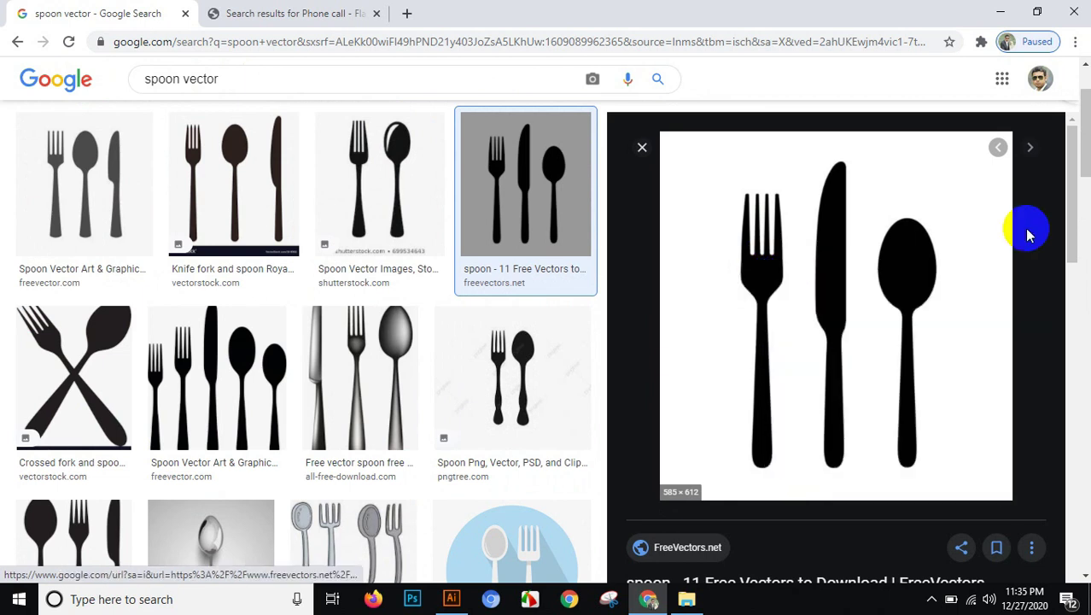
click(636, 603)
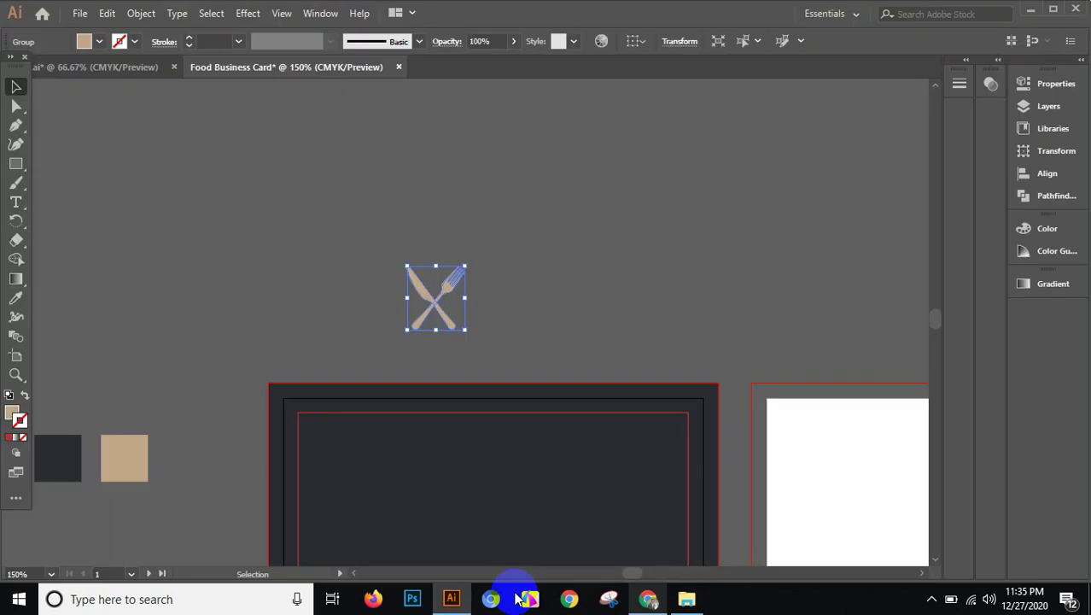
Paste the copied cutlery picture and move it off the card to the upper left.
click(106, 13)
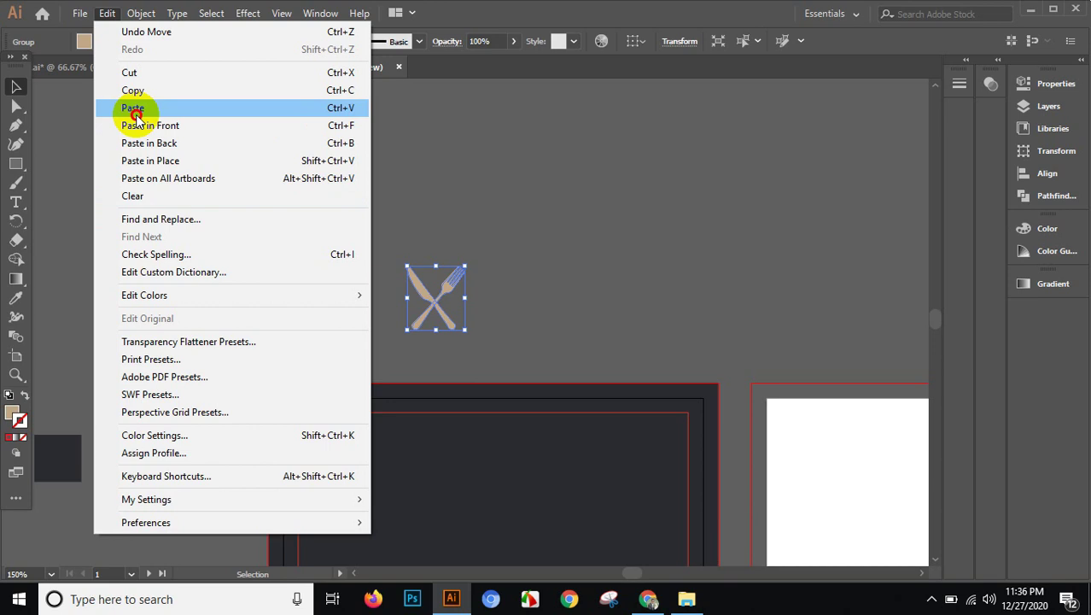
click(138, 125)
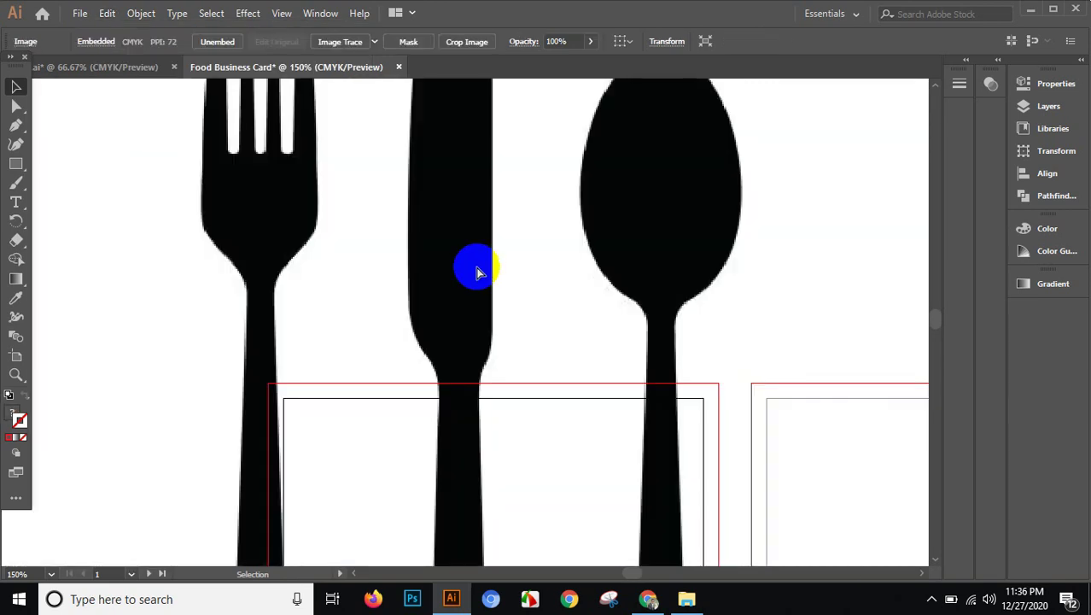
scroll(475, 263, down, 3)
scroll(531, 239, left, 2)
mouse_move(377, 258)
mouse_down()
mouse_move(350, 271)
mouse_move(374, 269)
mouse_up()
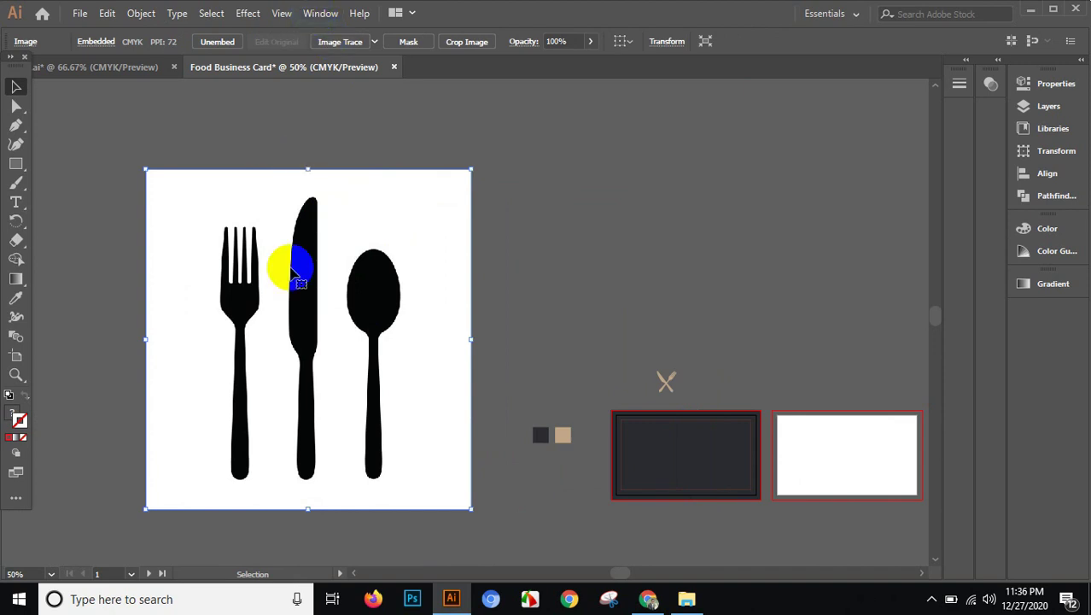
drag(309, 304, 283, 264)
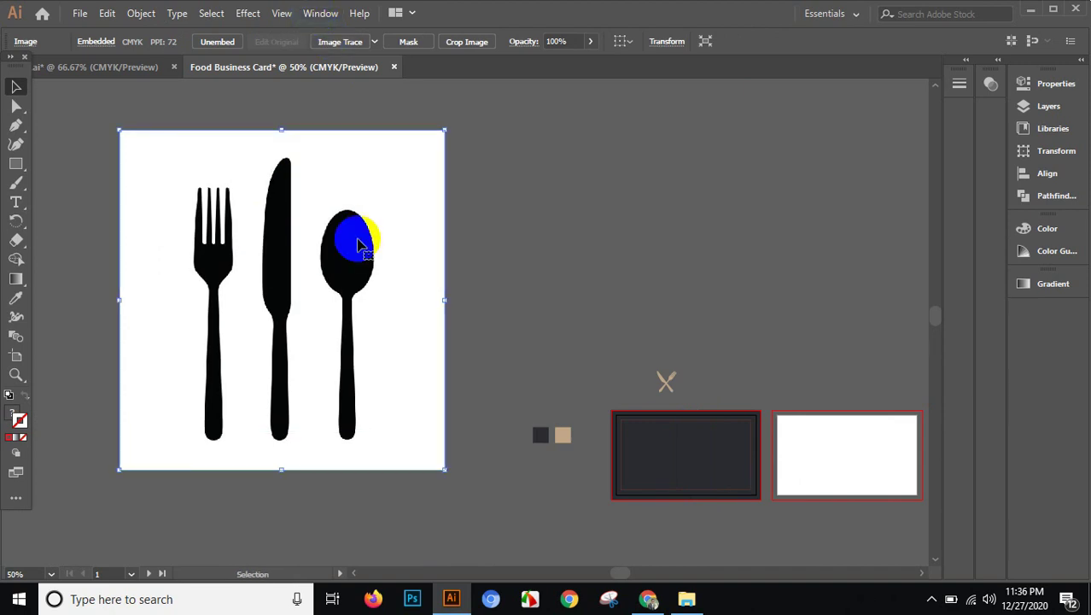
Image Trace the cutlery with Ignore White and expand it into vector shapes.
click(318, 13)
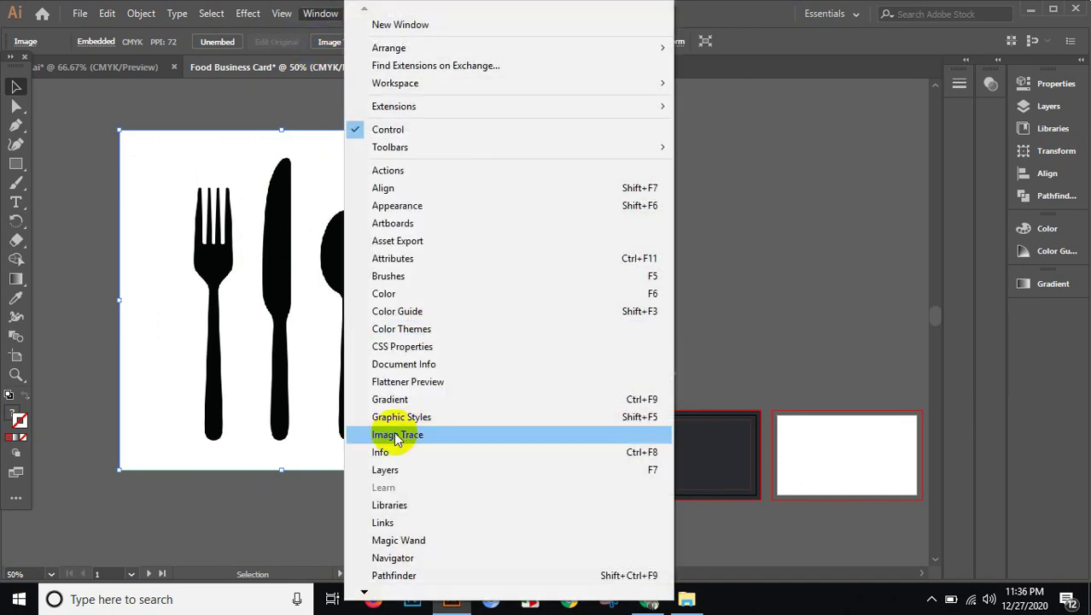
click(395, 435)
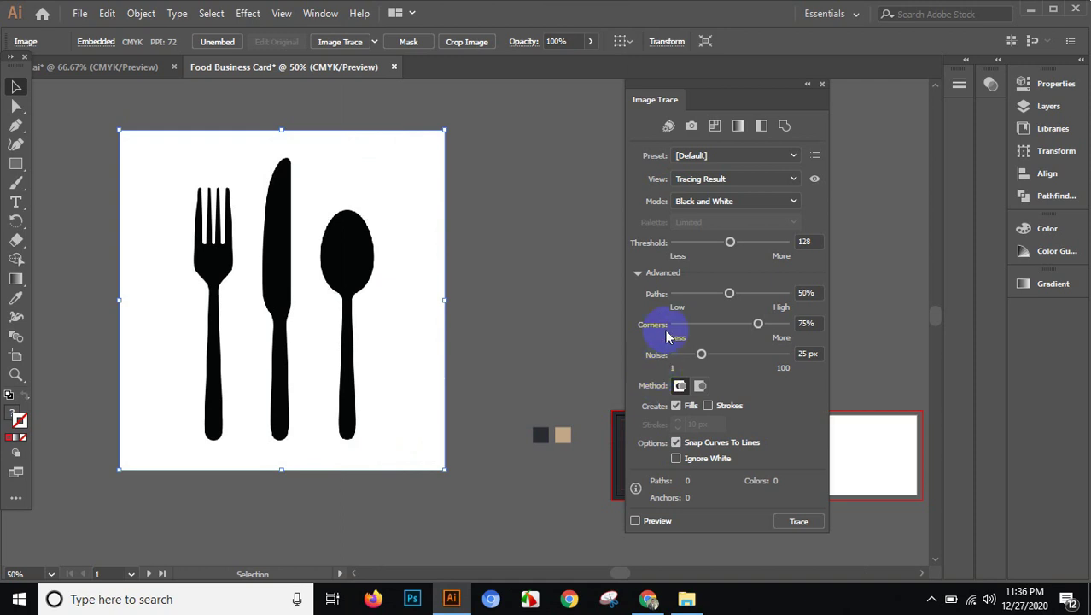
click(637, 272)
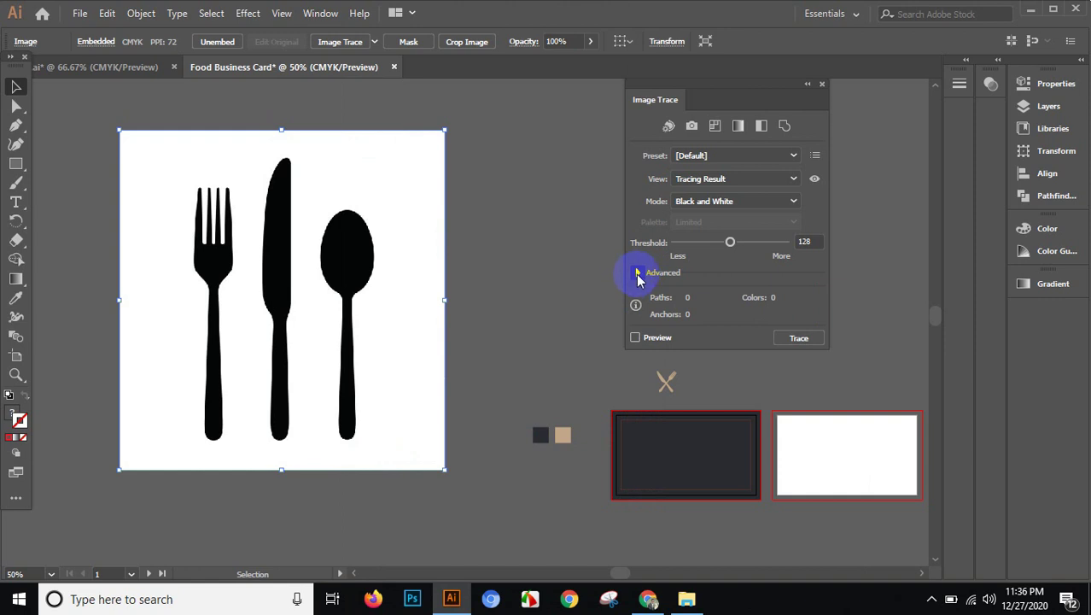
click(637, 272)
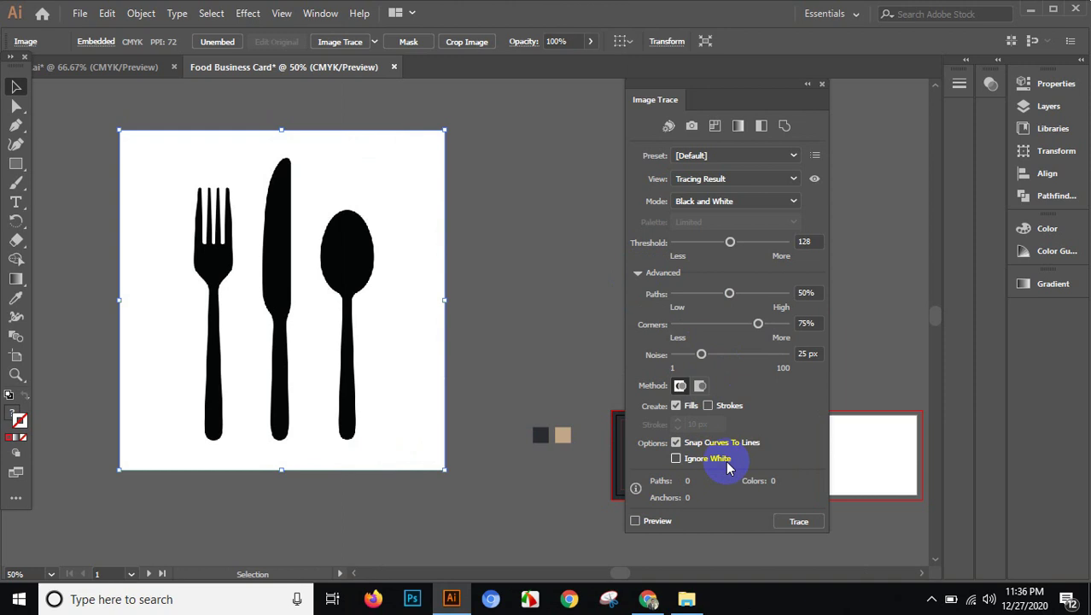
click(677, 458)
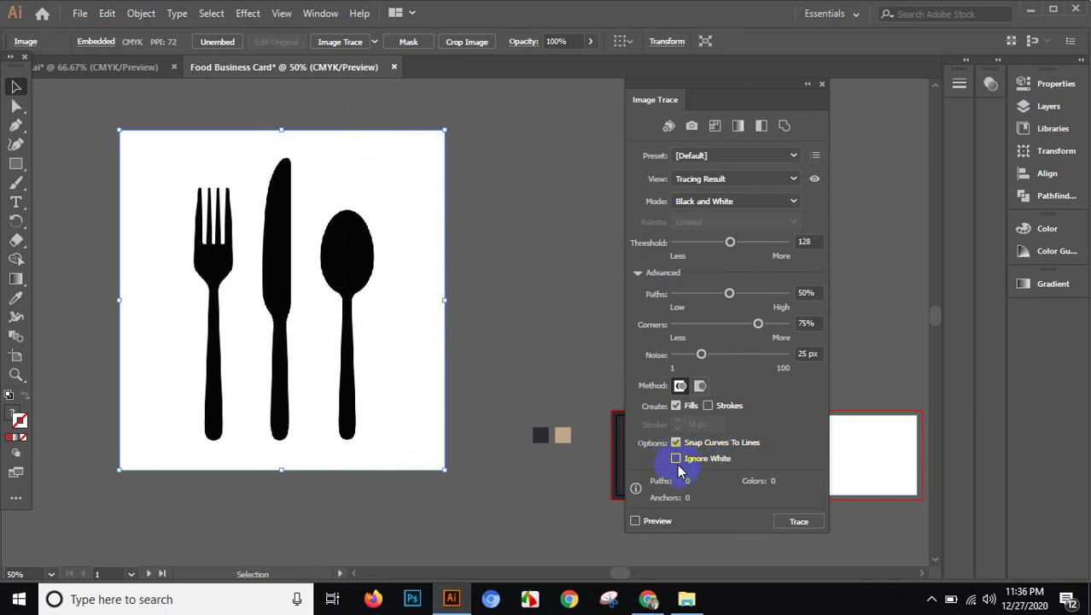
click(635, 521)
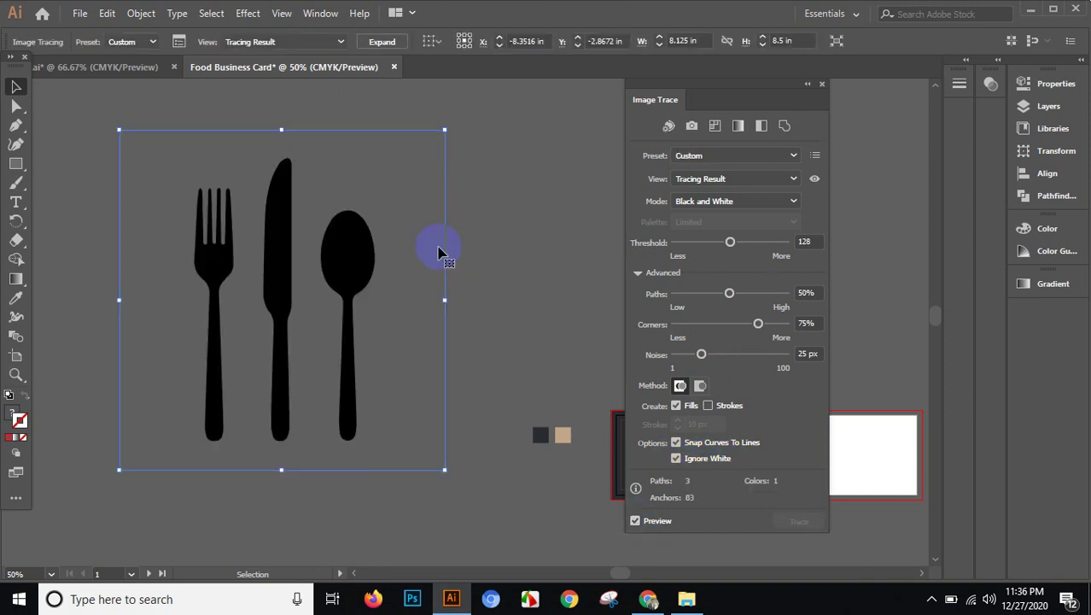
click(821, 85)
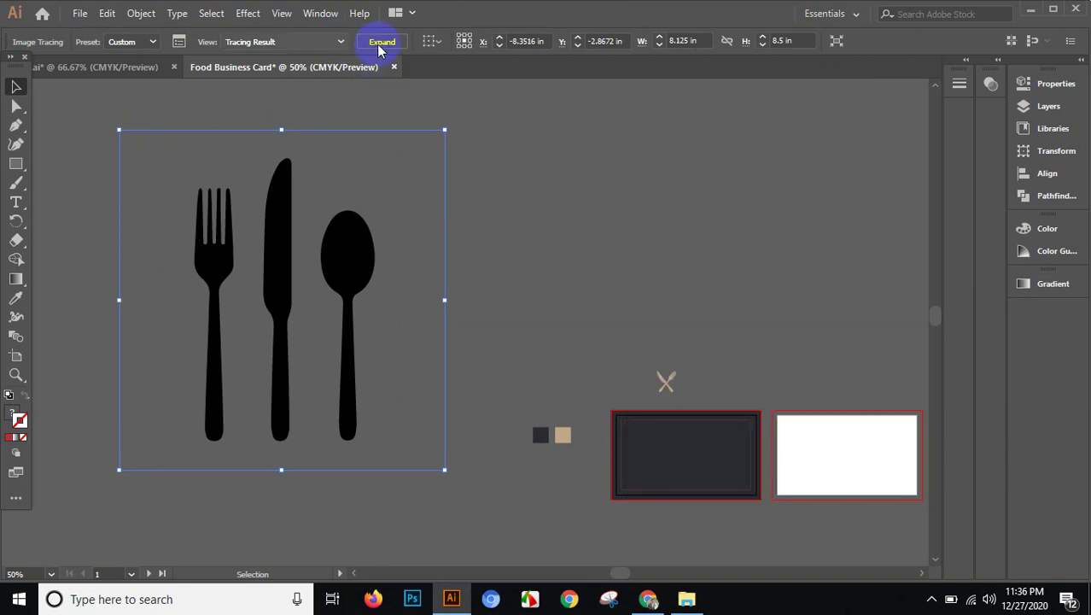
click(382, 43)
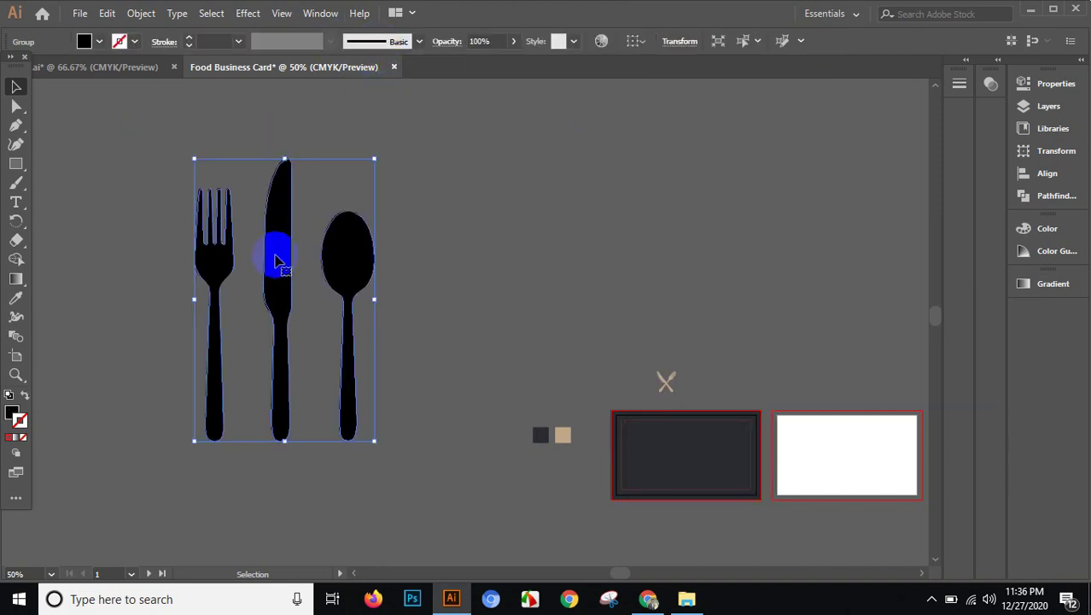
Ungroup the traced cutlery and delete the spoon.
click(274, 220)
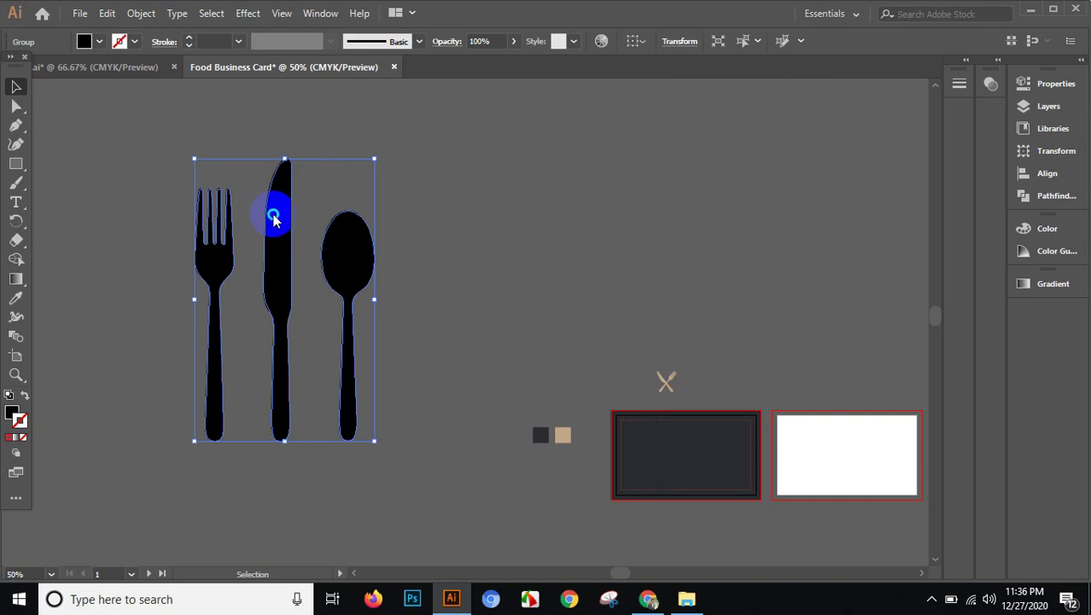
right_click(274, 220)
click(307, 349)
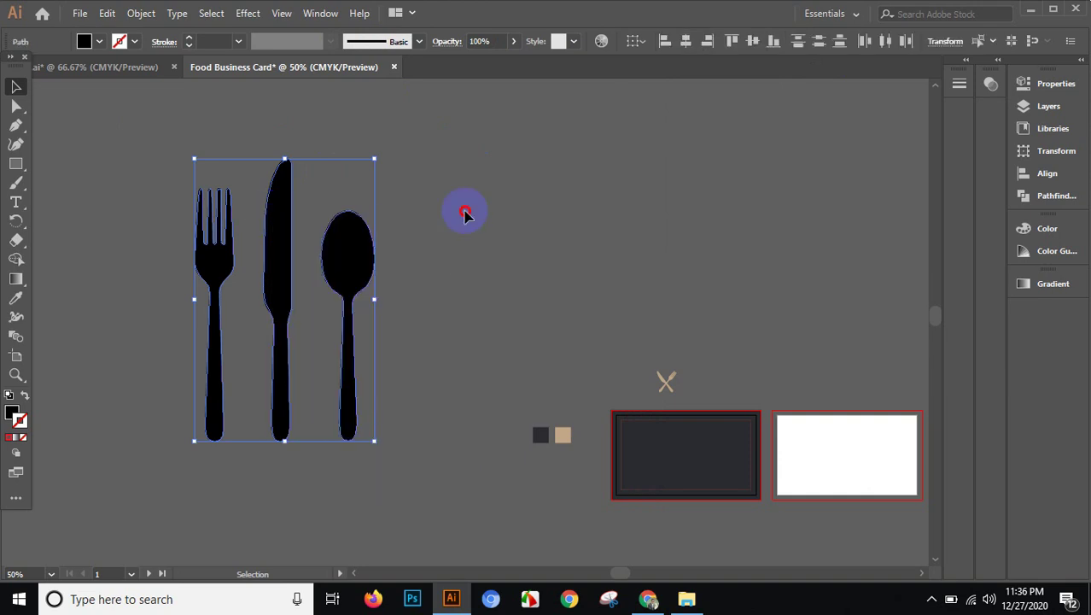
click(462, 218)
mouse_move(333, 177)
mouse_down()
mouse_move(394, 282)
mouse_move(367, 275)
mouse_up()
key(Delete)
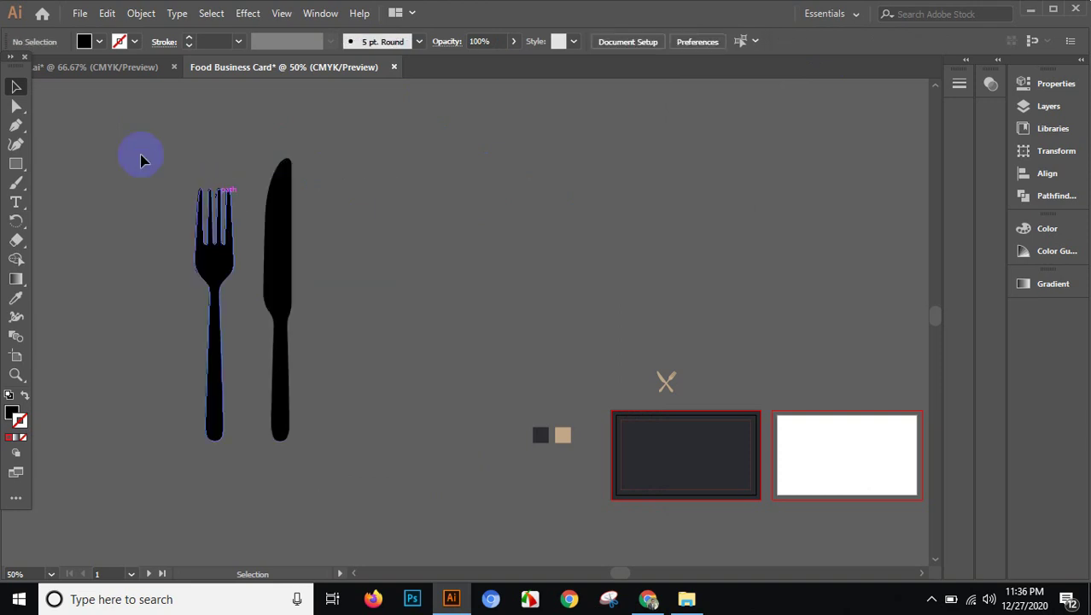
Fill the fork and knife with the sampled tan colour and lay the fork over the knife.
drag(342, 449, 142, 157)
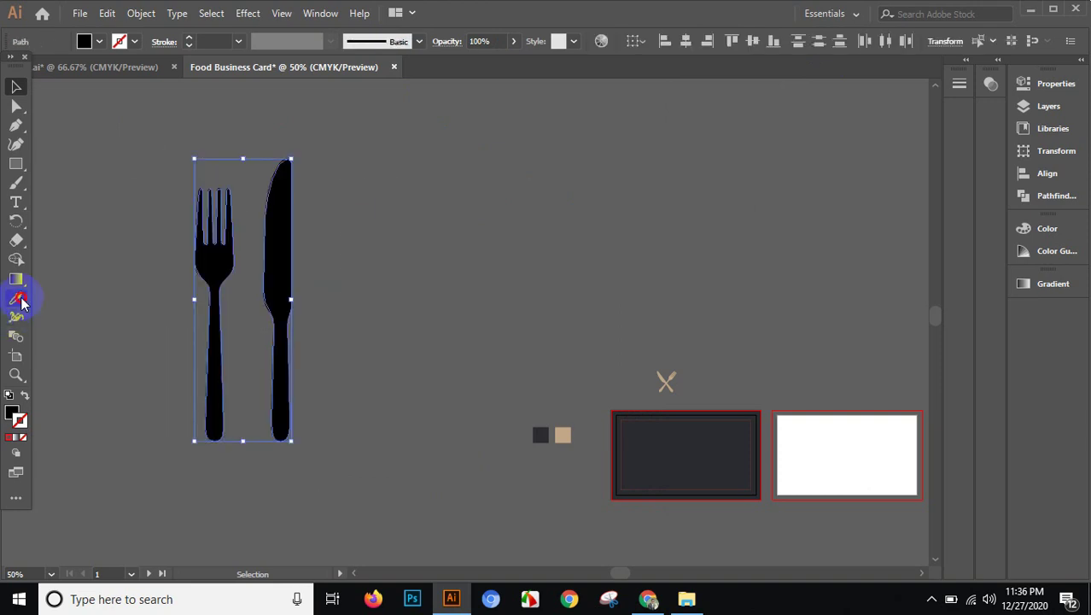
click(16, 298)
click(563, 435)
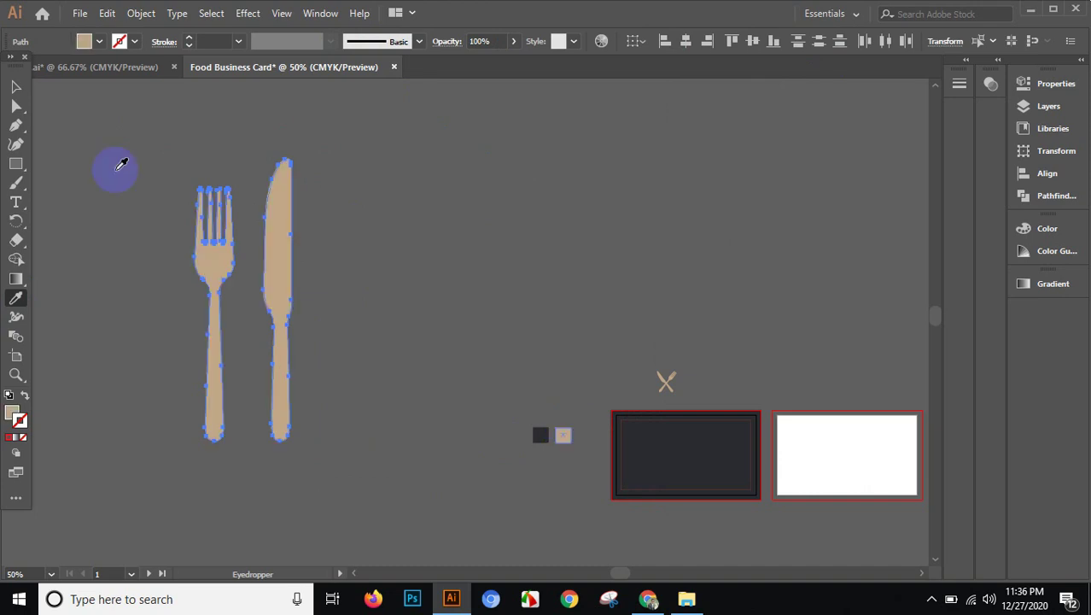
click(17, 88)
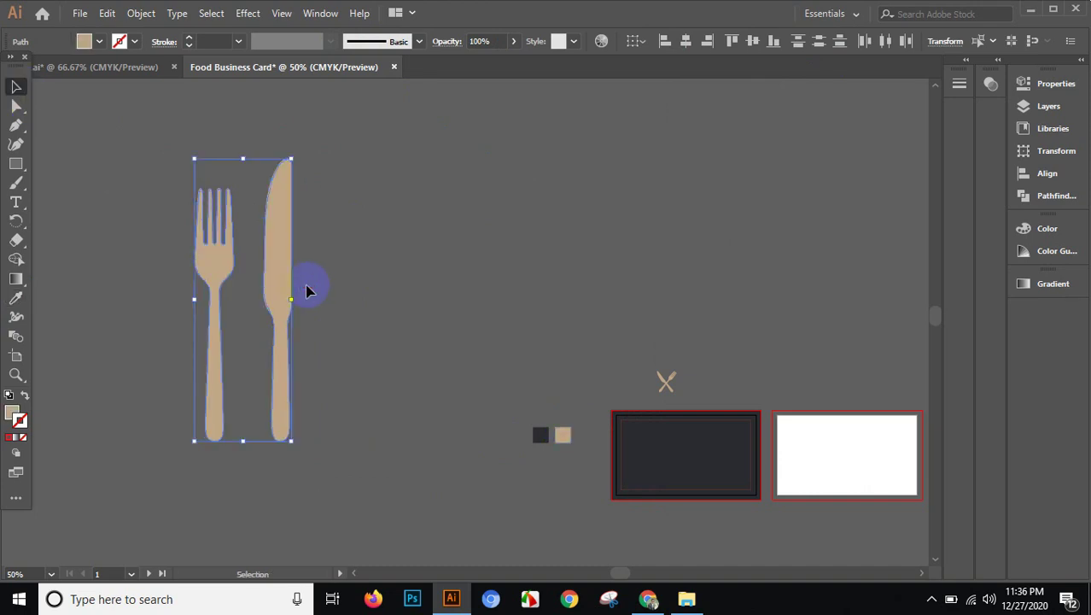
click(307, 291)
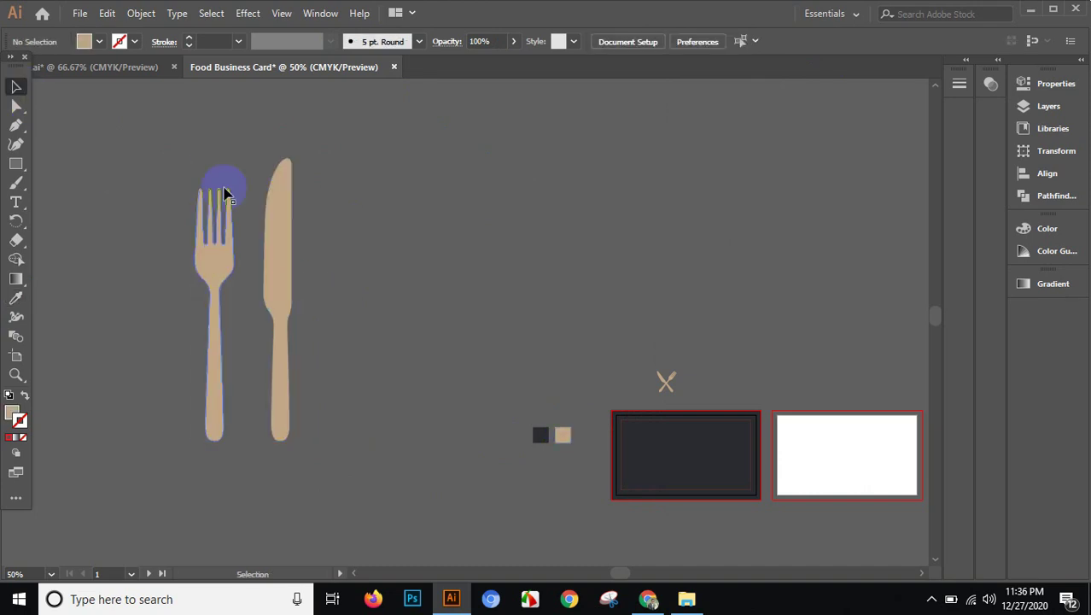
click(310, 215)
drag(310, 215, 347, 174)
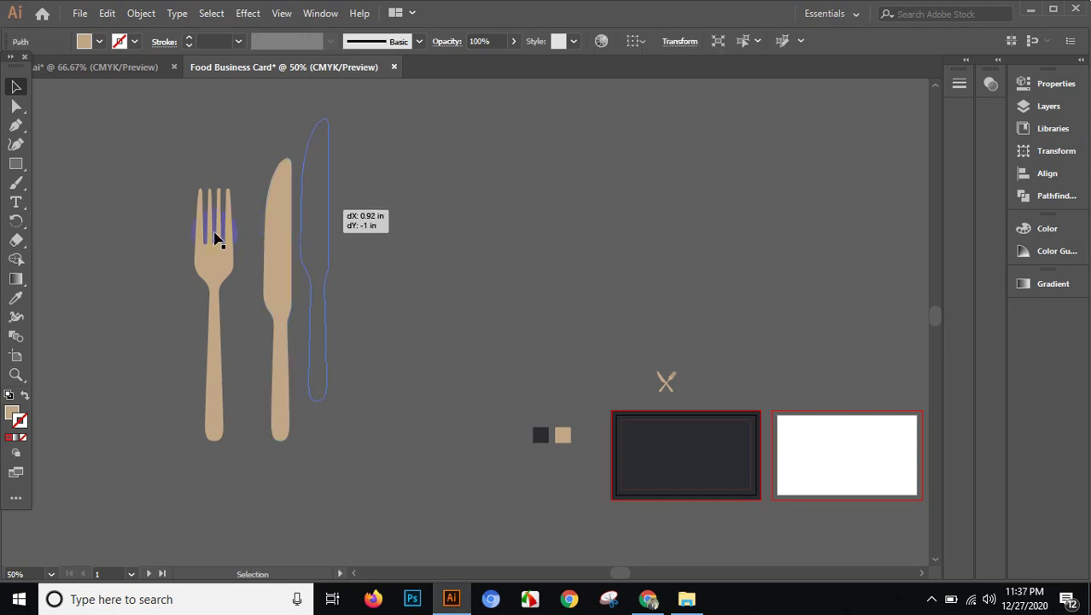
mouse_move(233, 189)
mouse_down()
mouse_move(345, 179)
mouse_move(409, 251)
mouse_up()
Rotate and shift the large knife and fork so they cross in an X.
click(319, 119)
drag(303, 113, 224, 166)
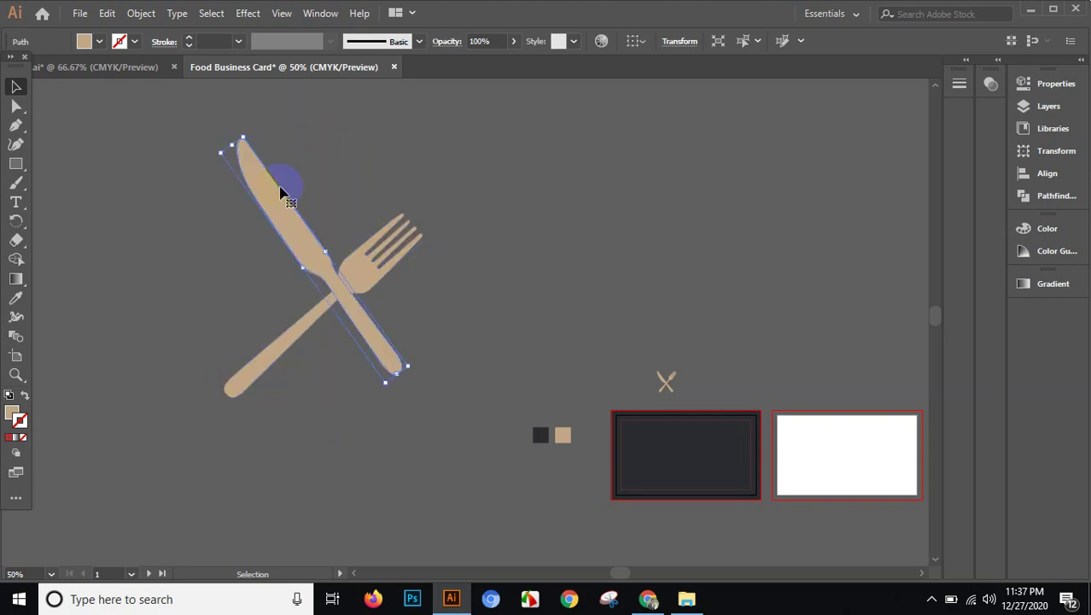
mouse_move(271, 213)
mouse_down()
mouse_move(248, 229)
mouse_move(254, 222)
mouse_move(242, 215)
mouse_up()
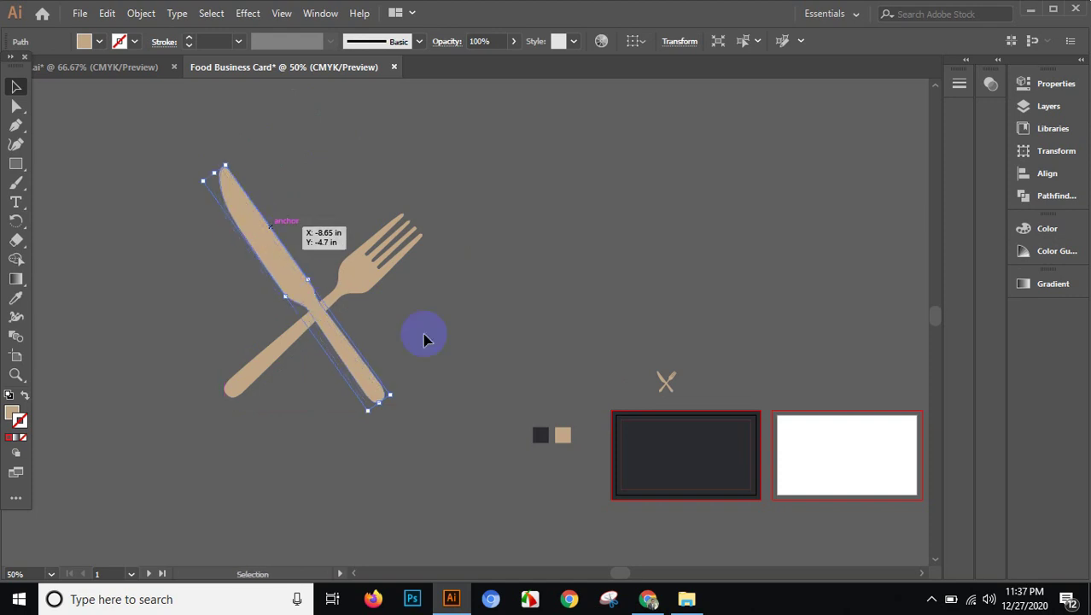
click(401, 252)
drag(401, 252, 421, 225)
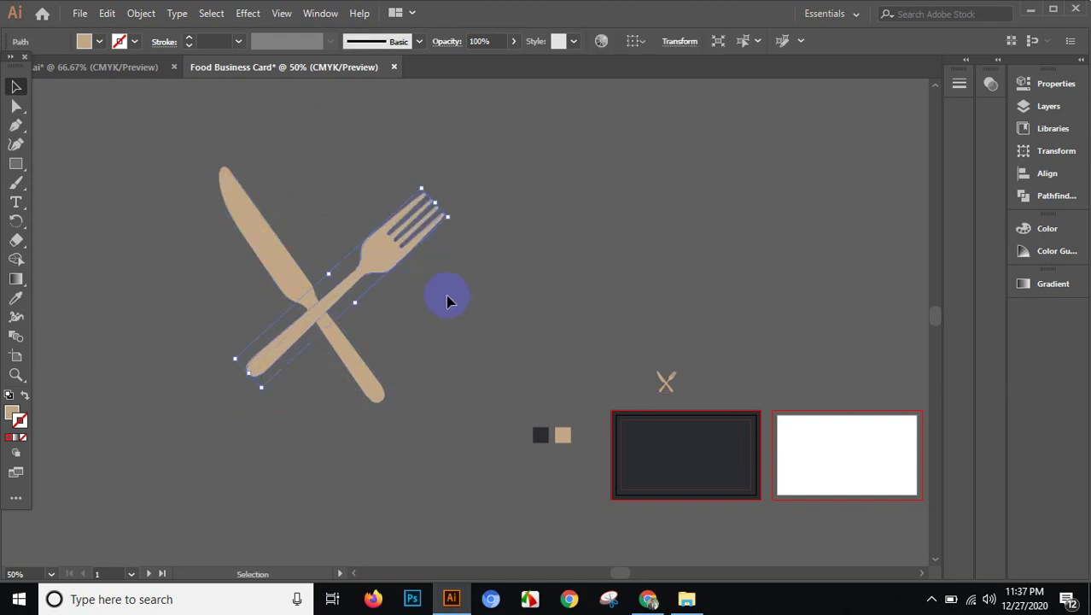
click(188, 140)
drag(237, 203, 337, 327)
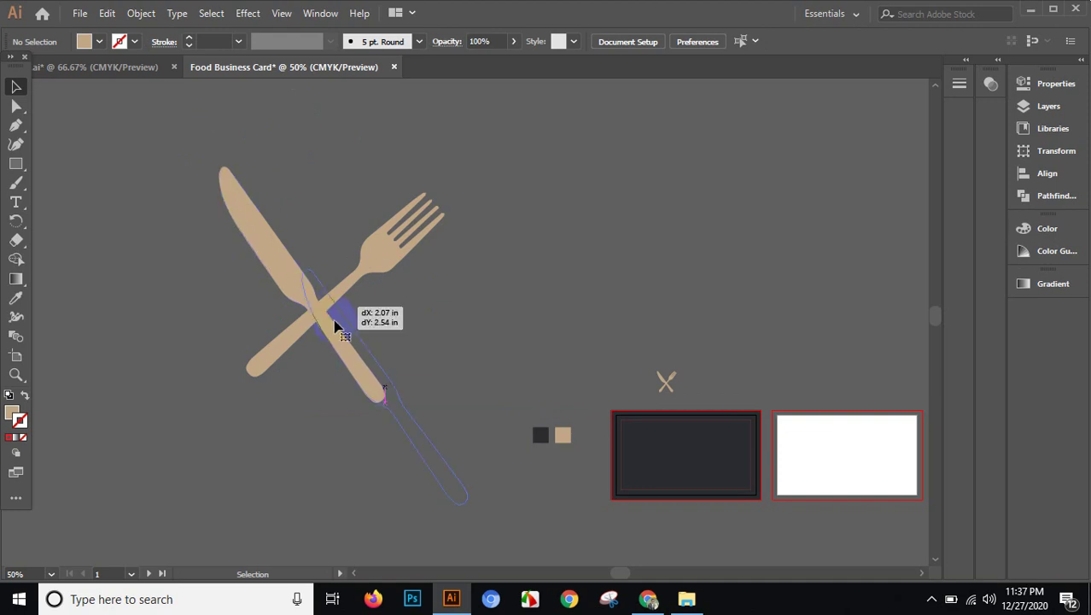
Delete the large knife and fork and zoom in on the small crossed cutlery.
click(312, 260)
key(Delete)
drag(309, 231, 390, 340)
key(Delete)
drag(665, 378, 344, 304)
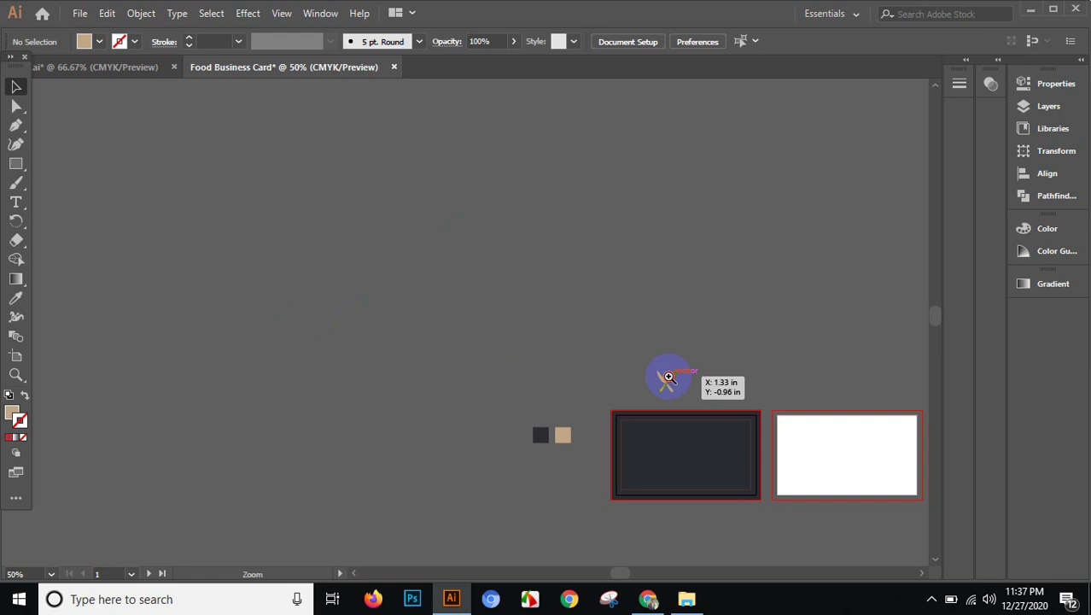
drag(204, 268, 485, 307)
click(485, 307)
drag(465, 261, 572, 222)
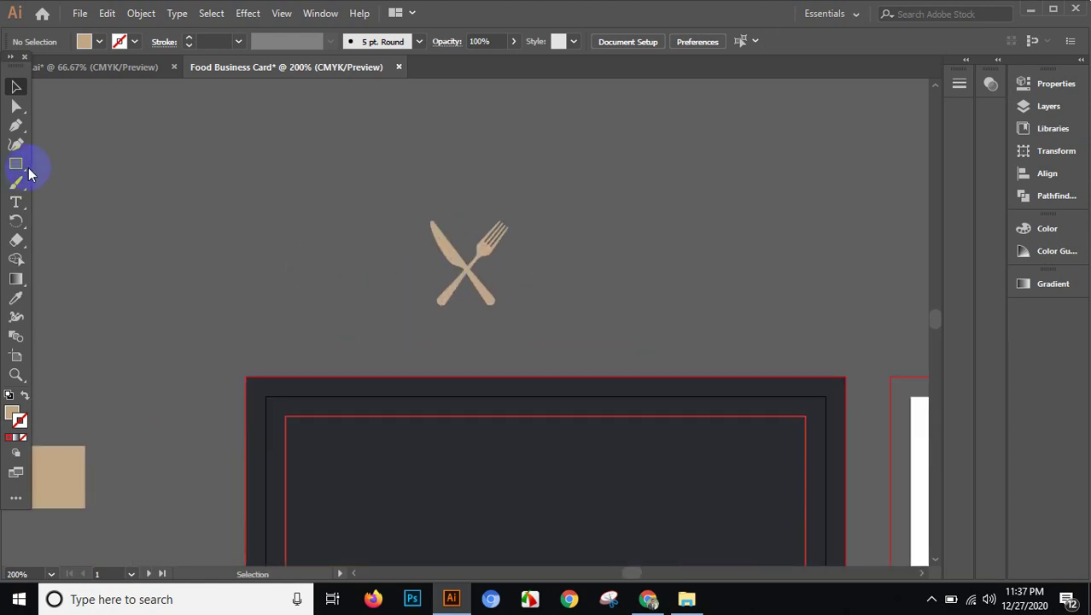
Draw a circle around the small crossed cutlery with no fill and a tan outline.
click(29, 168)
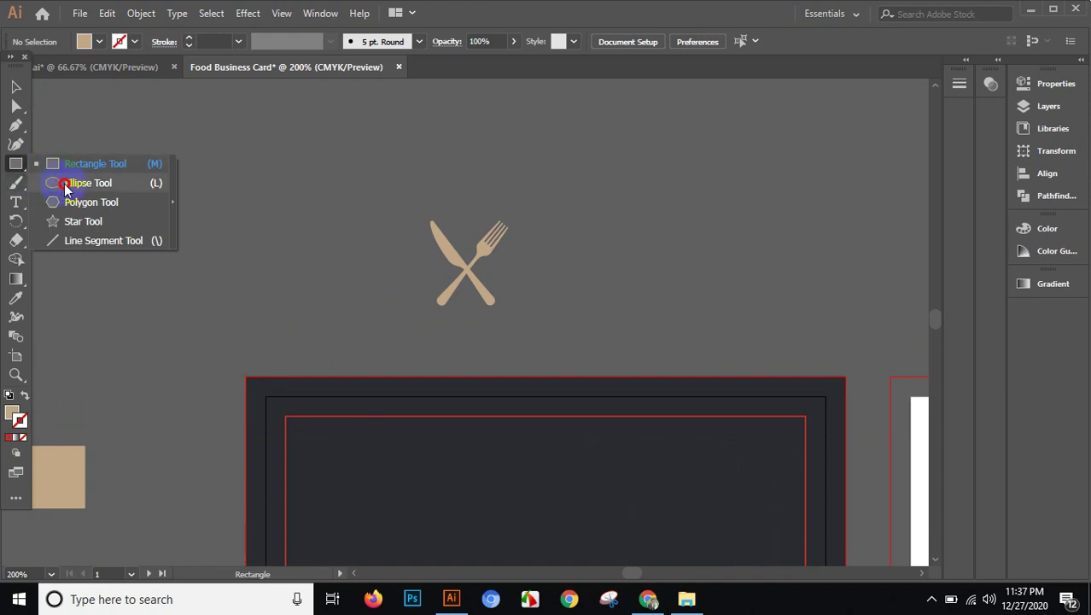
click(53, 183)
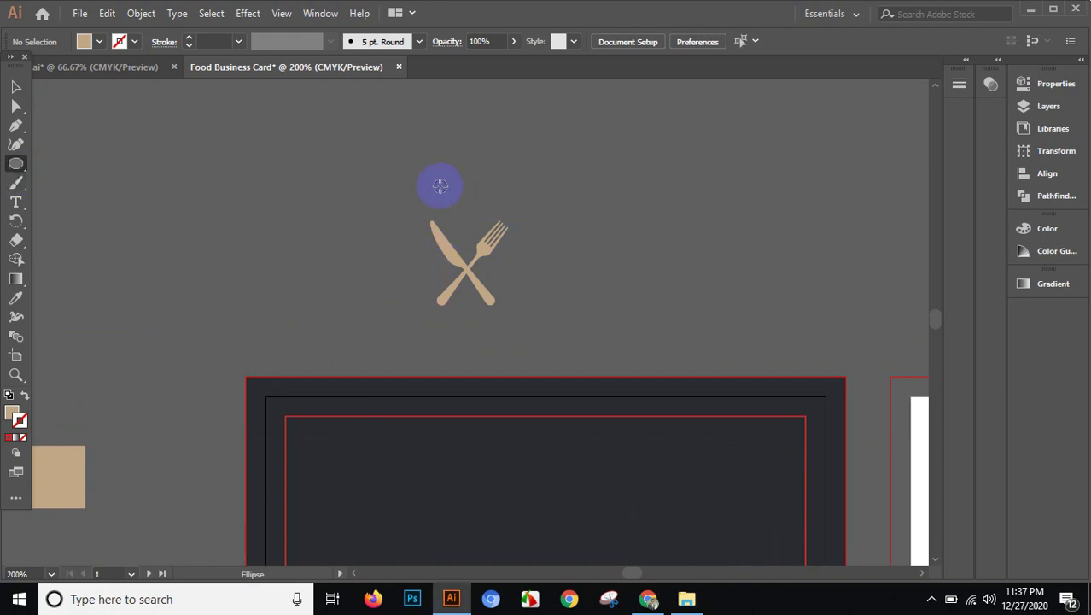
drag(437, 185, 526, 271)
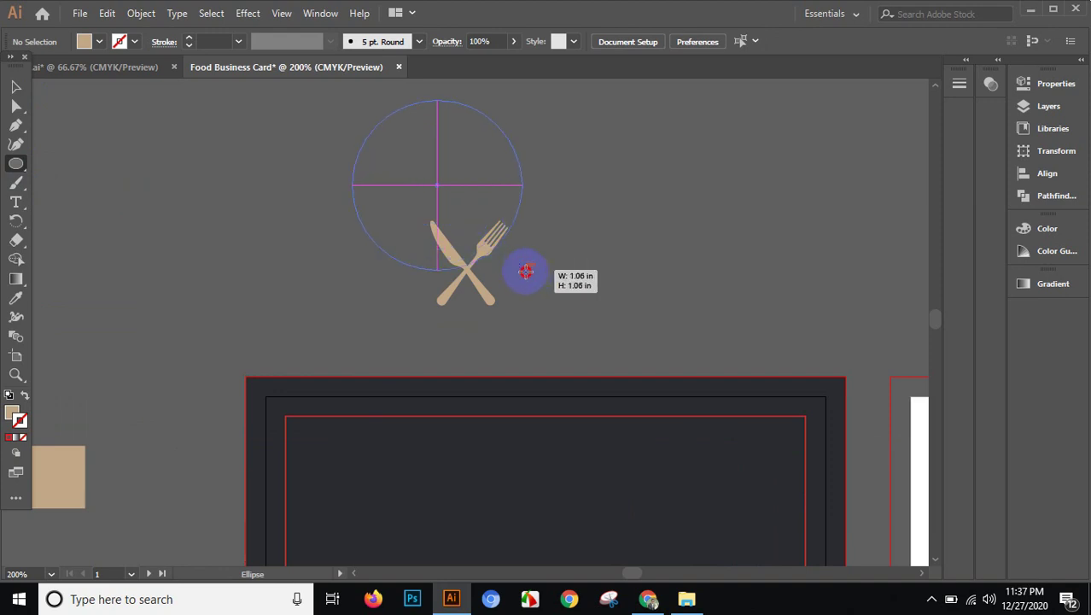
key(alt)
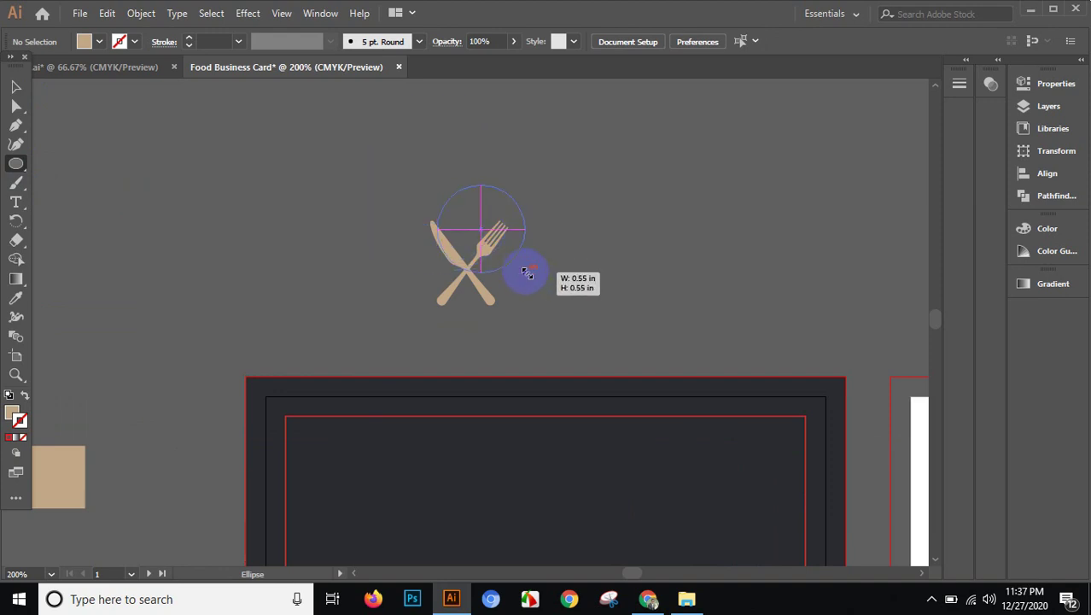
drag(525, 272, 525, 272)
key(ctrl+z)
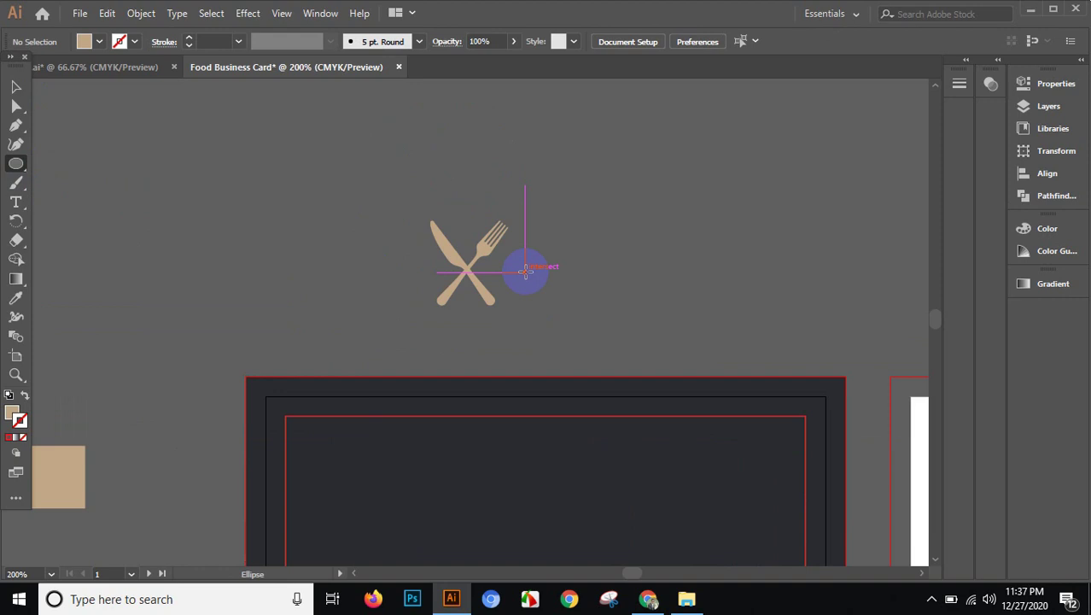
drag(525, 272, 485, 278)
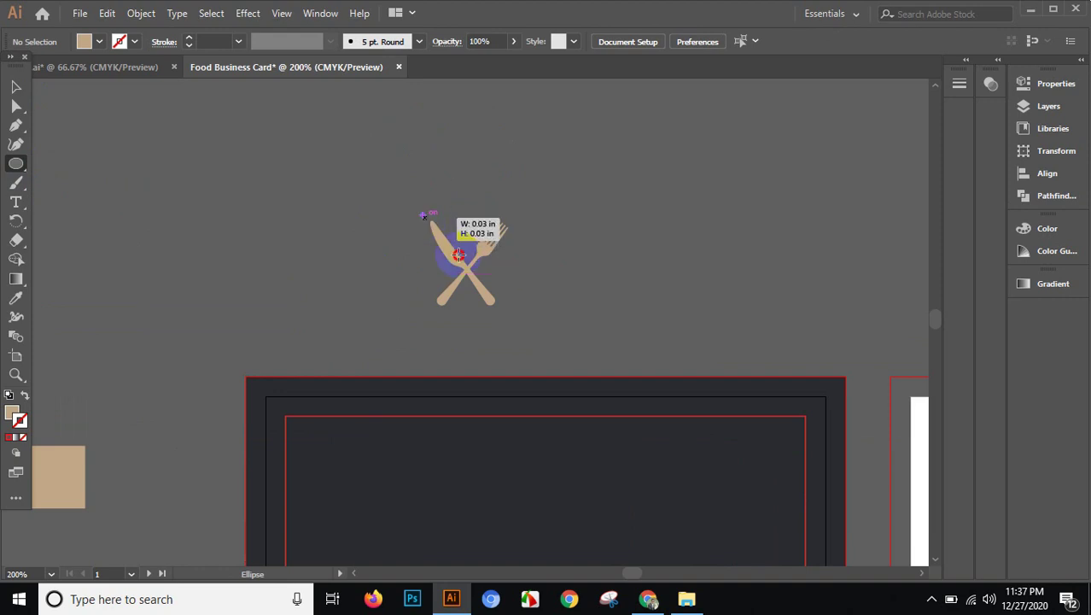
drag(484, 277, 530, 320)
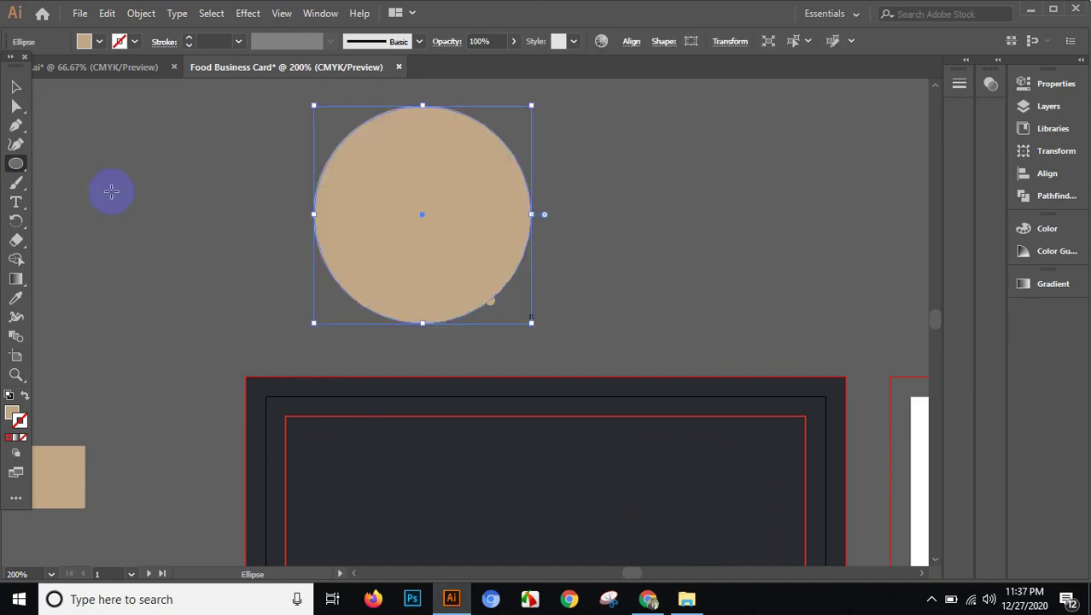
click(13, 414)
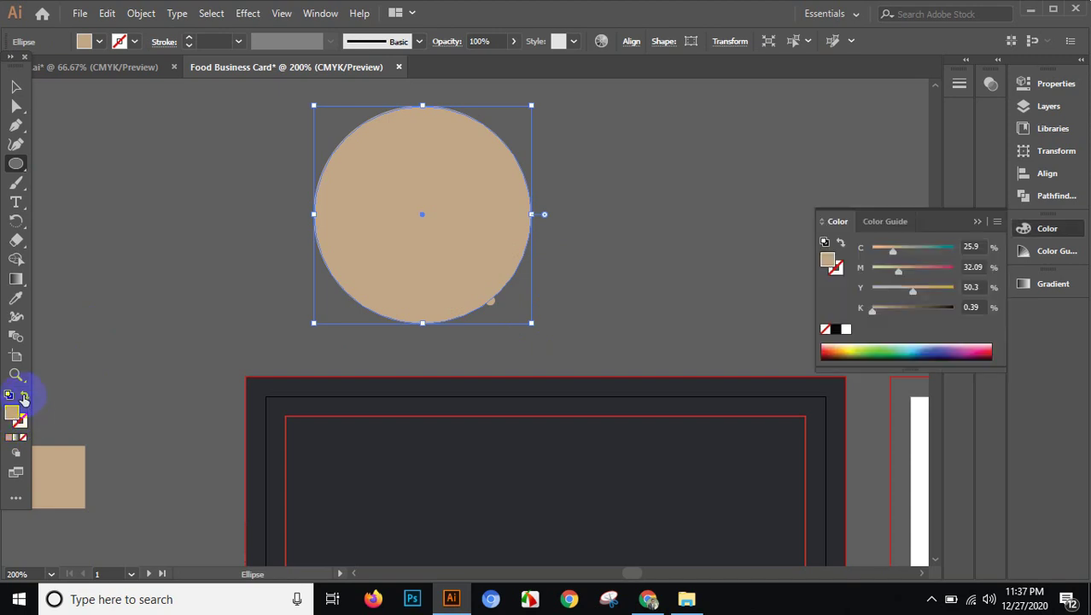
click(25, 397)
click(15, 87)
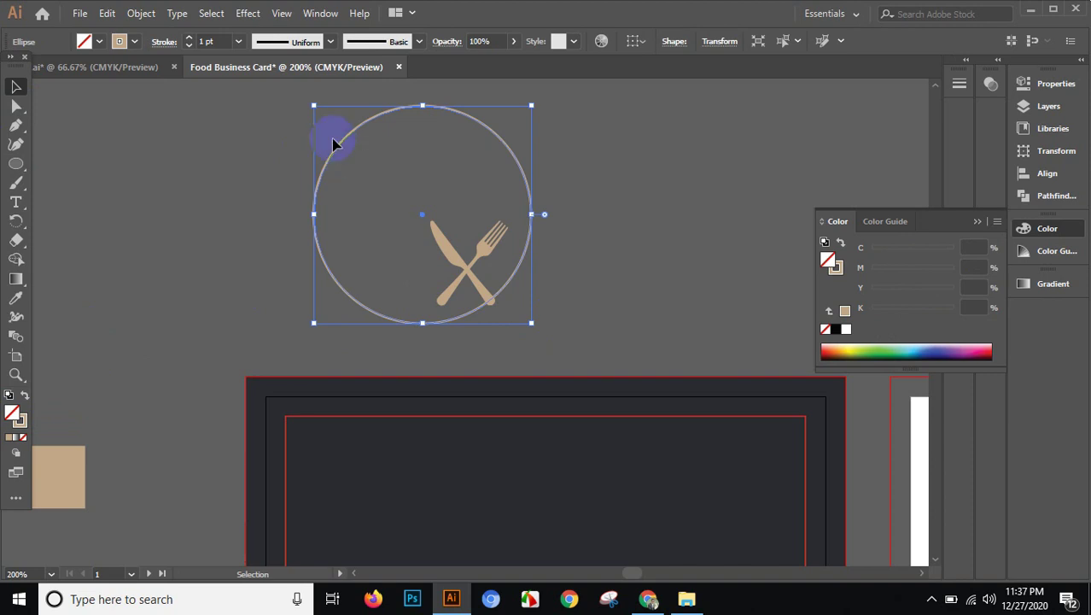
Move the circle left of the cutlery and set its stroke to 3 pt.
scroll(439, 231, up, 2)
scroll(480, 224, left, 5)
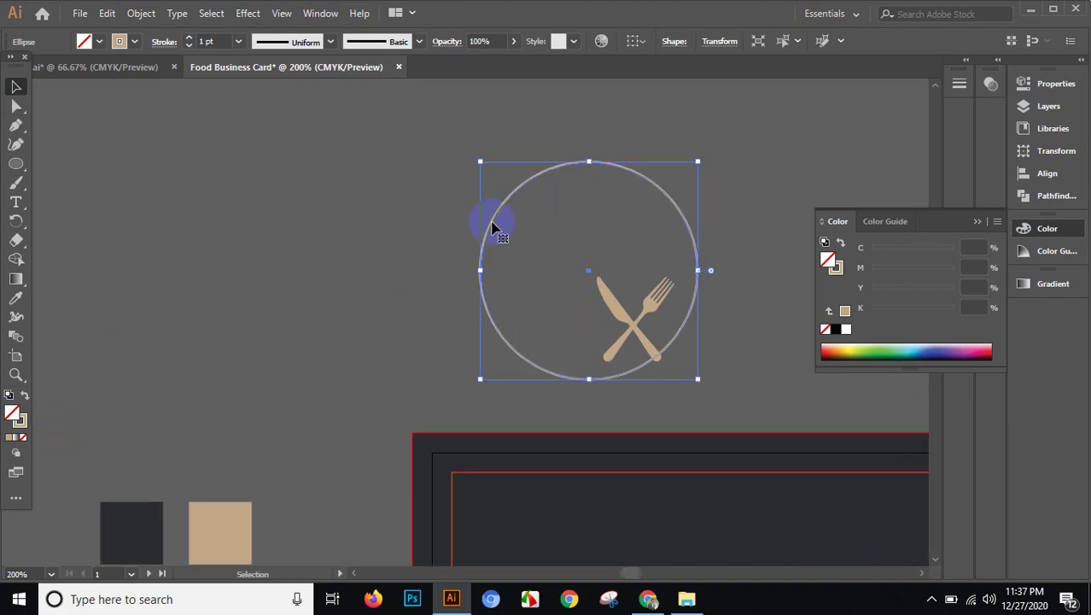
drag(494, 221, 342, 206)
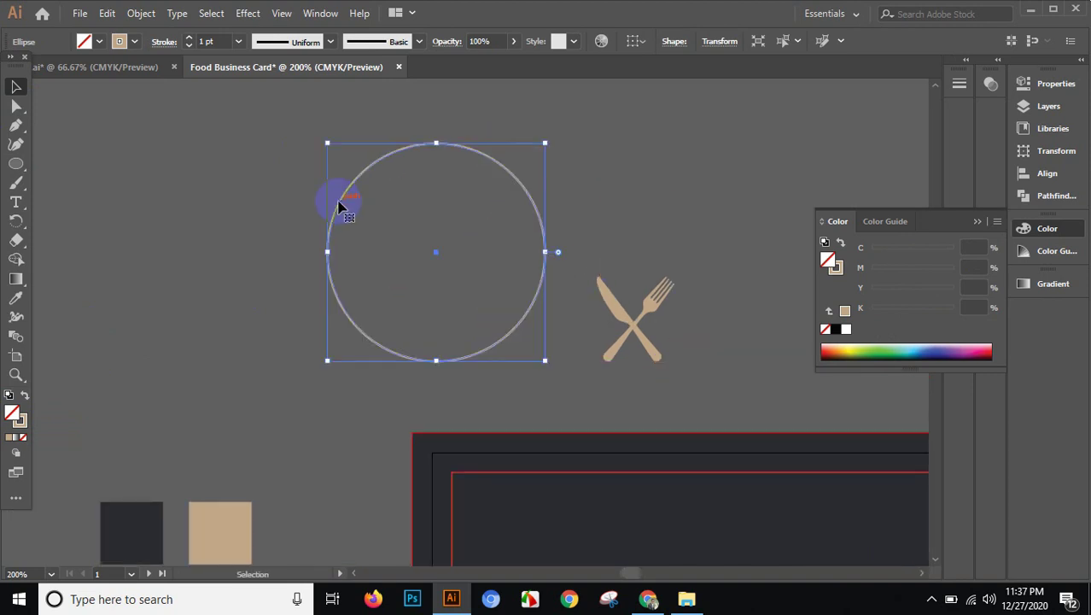
click(189, 38)
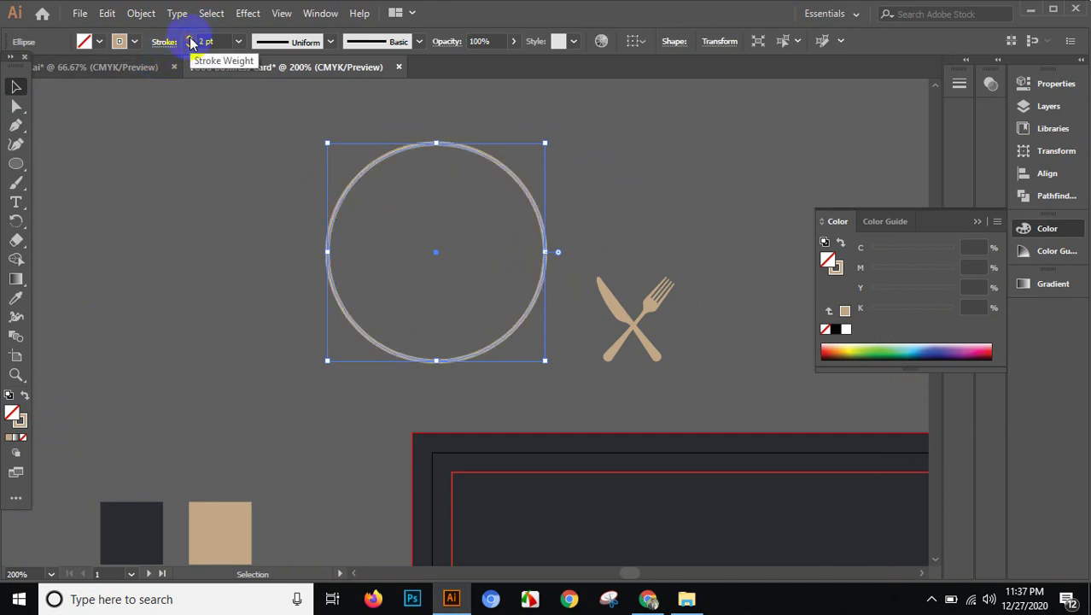
click(190, 39)
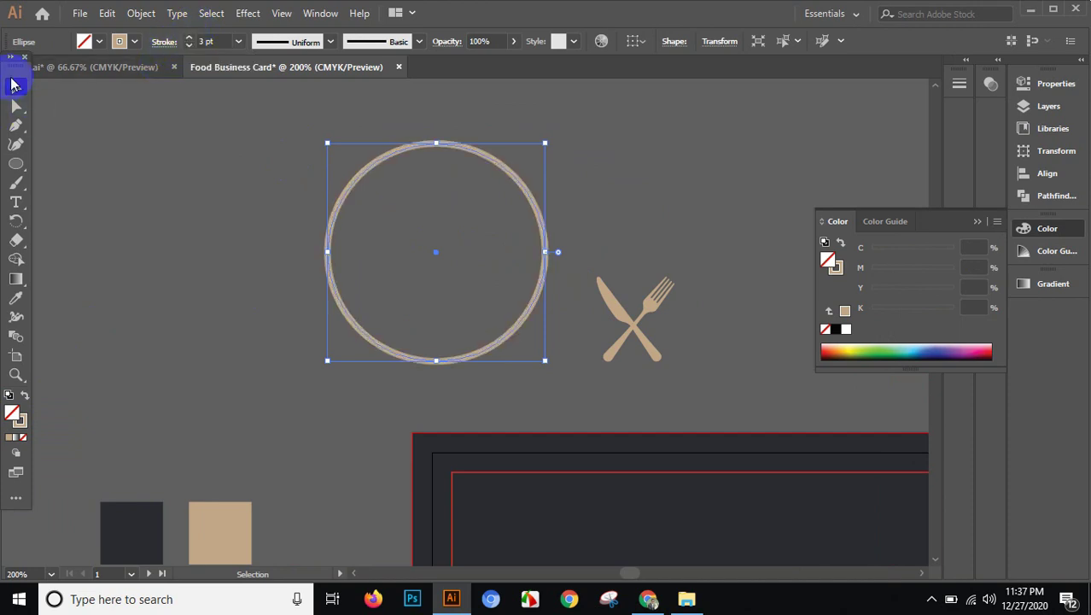
Alt-drag a corner to make a smaller concentric copy, then select the inner ring.
click(161, 217)
drag(304, 176, 369, 236)
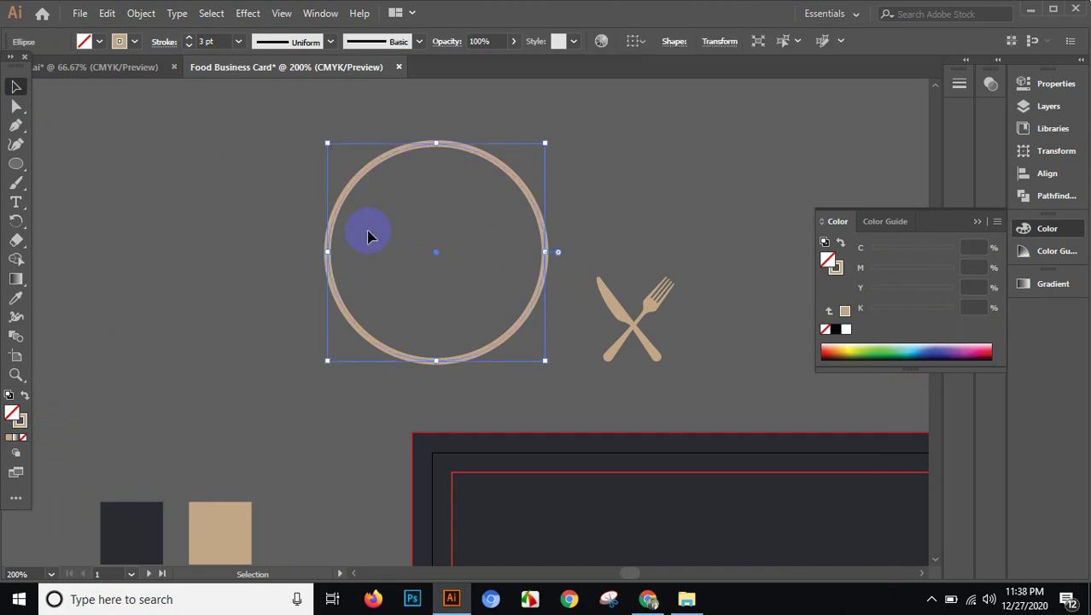
key(a)
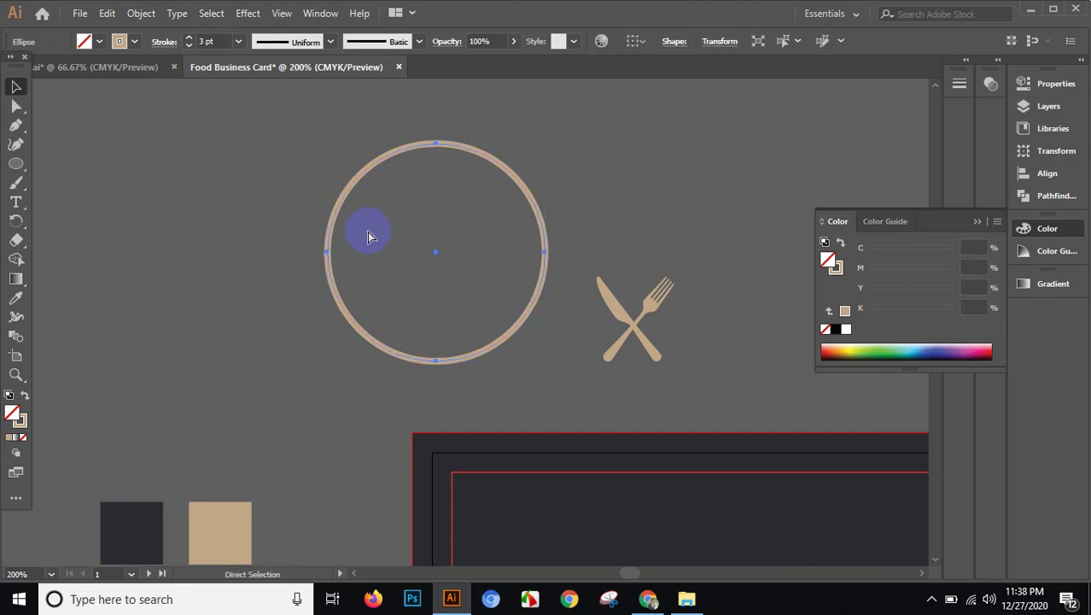
key(v)
key(a)
key(v)
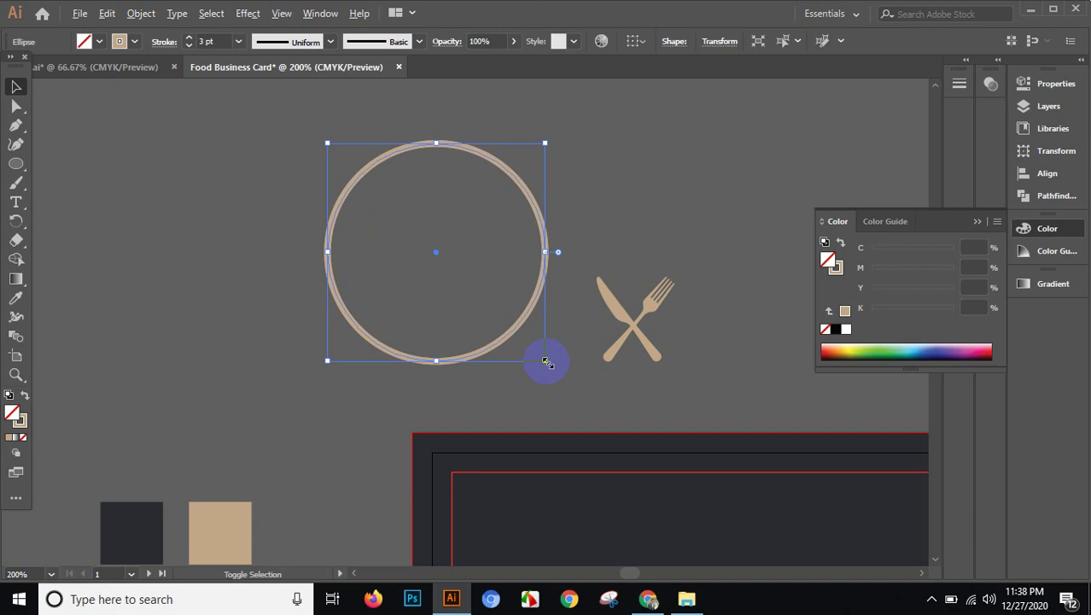
drag(546, 362, 532, 355)
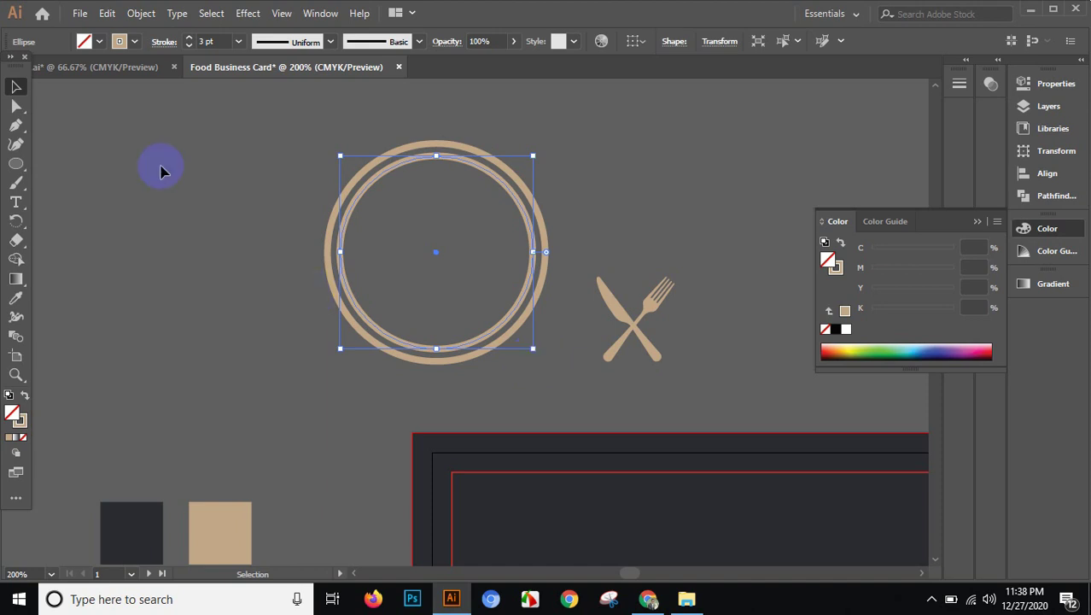
click(318, 256)
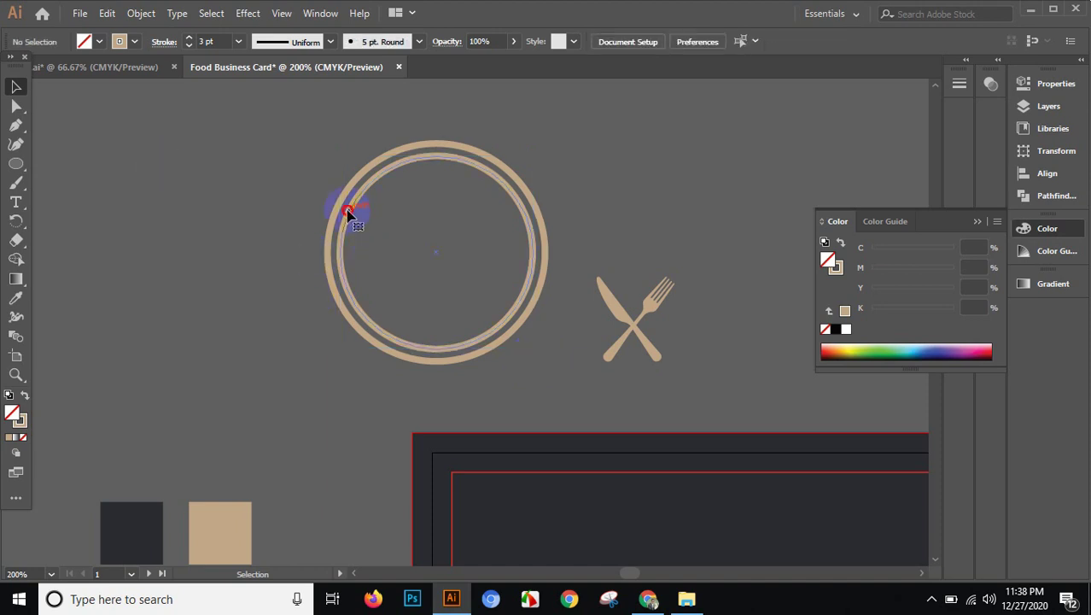
click(347, 213)
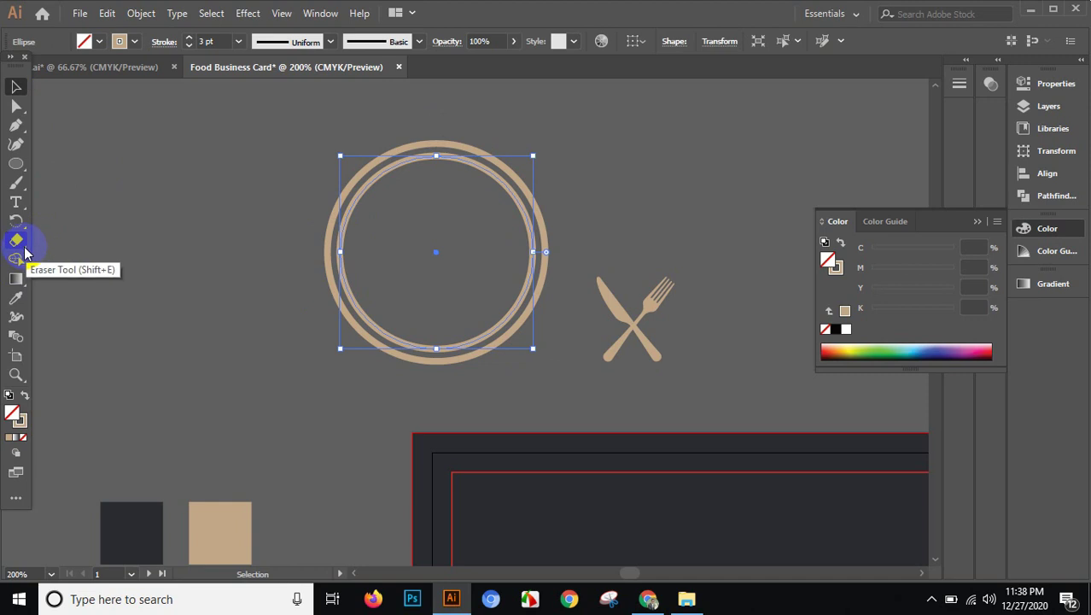
drag(19, 243, 66, 267)
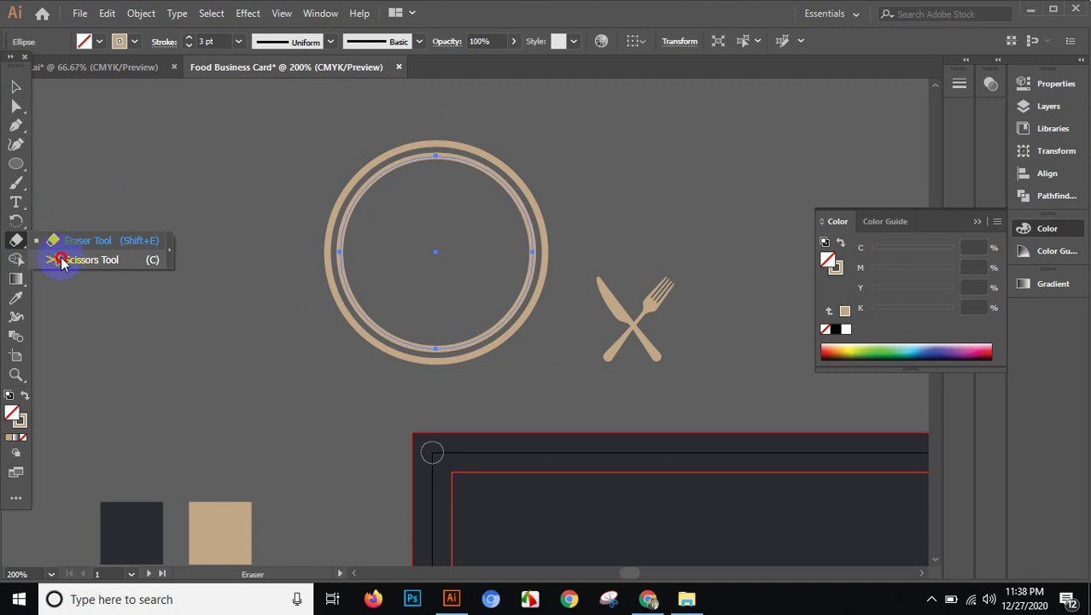
click(61, 261)
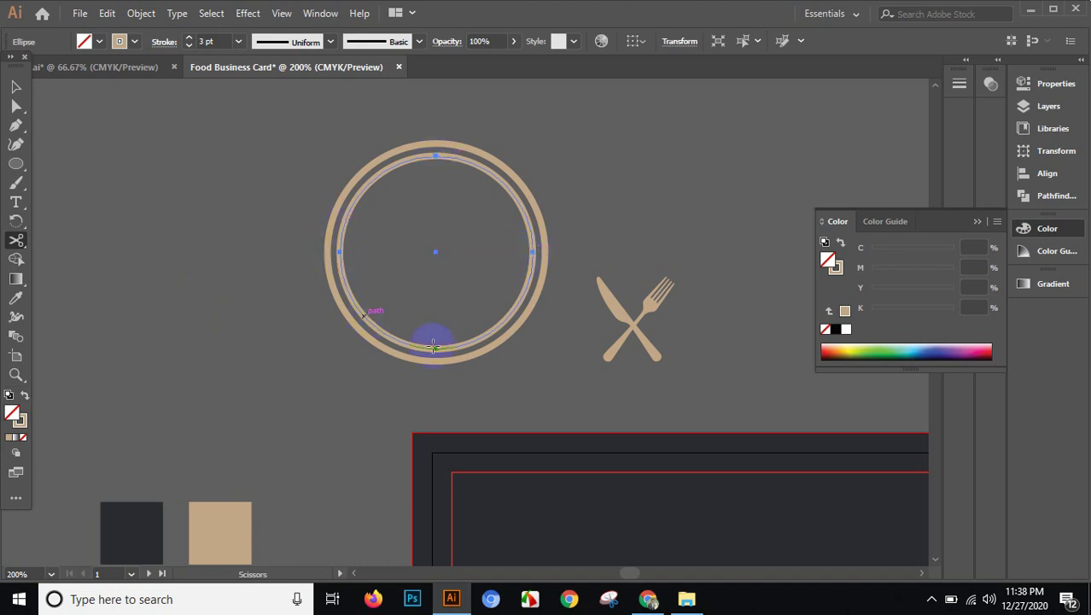
Cut the inner ring at its left and right points and delete the lower arc.
click(531, 251)
click(531, 250)
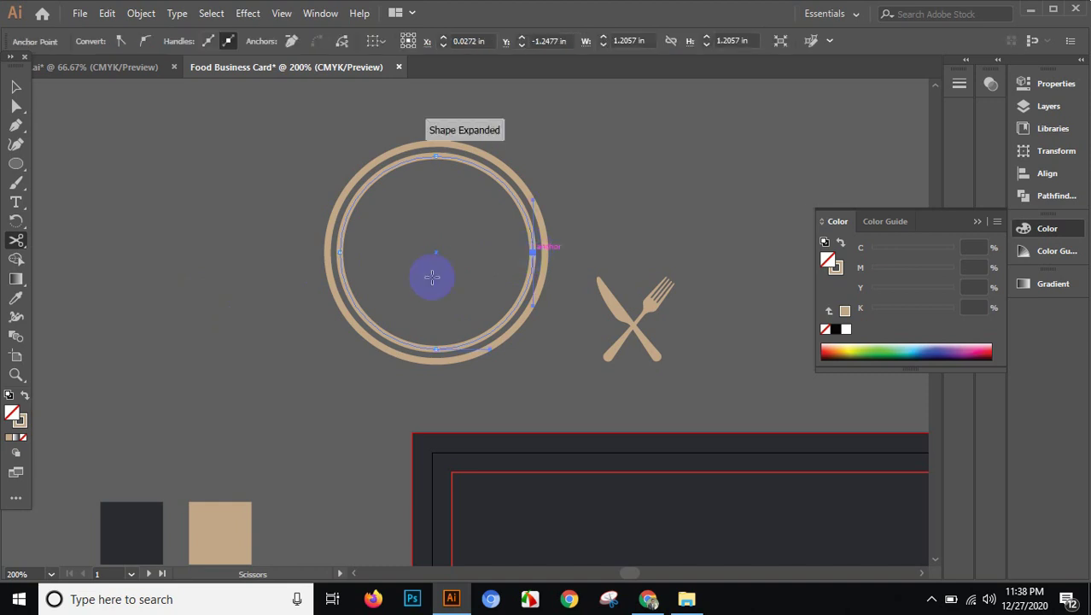
click(340, 251)
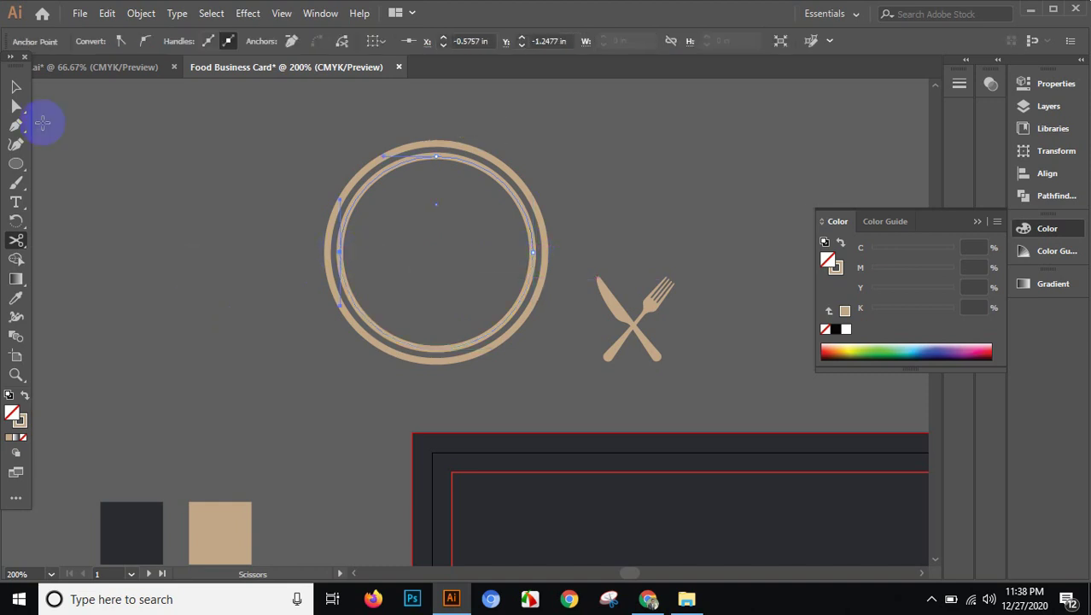
click(16, 88)
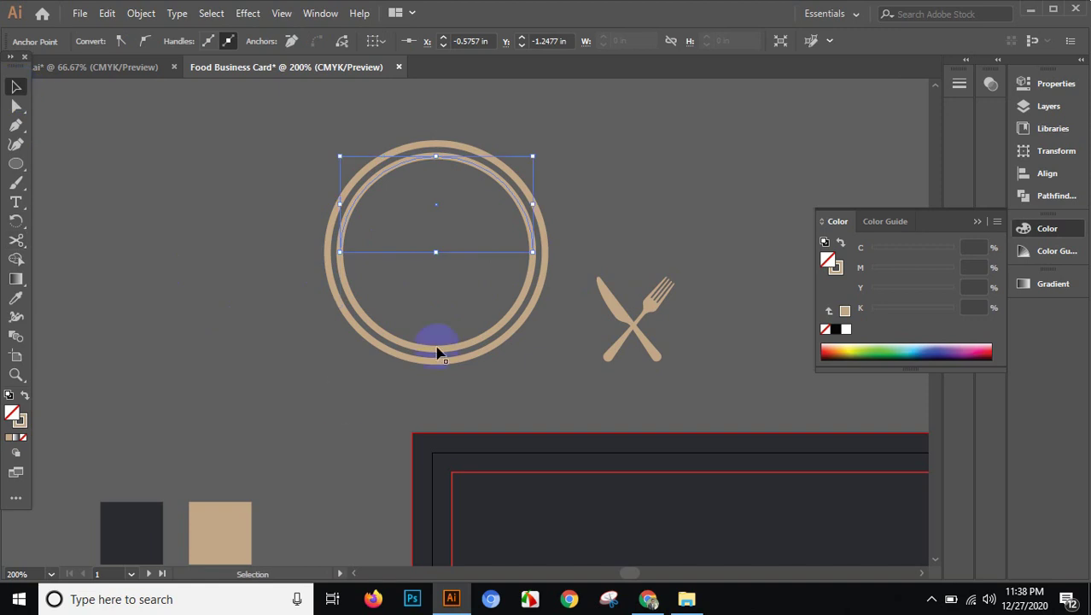
click(421, 351)
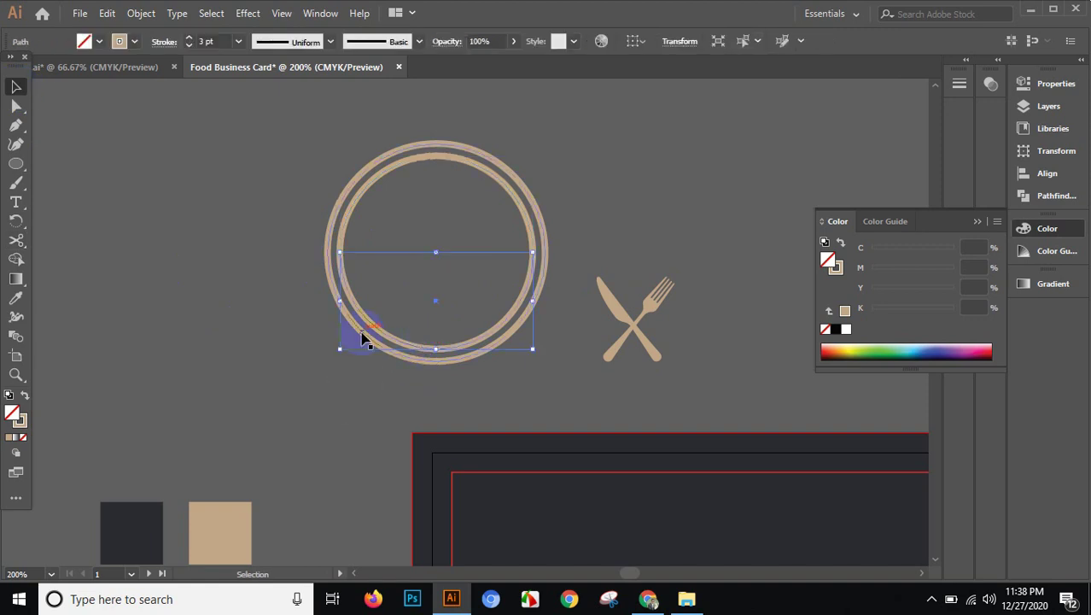
click(376, 176)
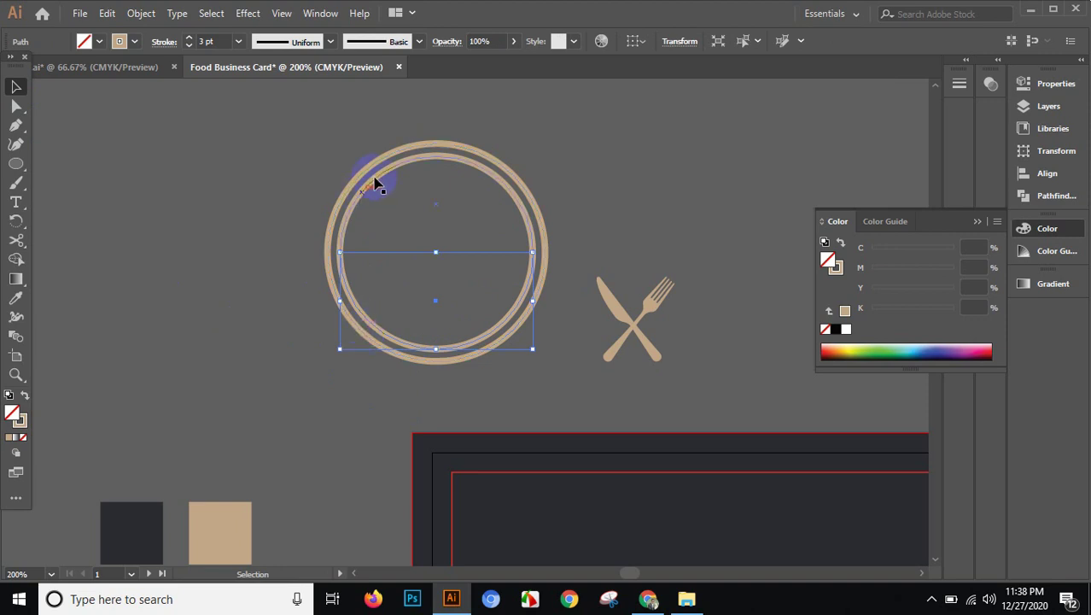
click(419, 350)
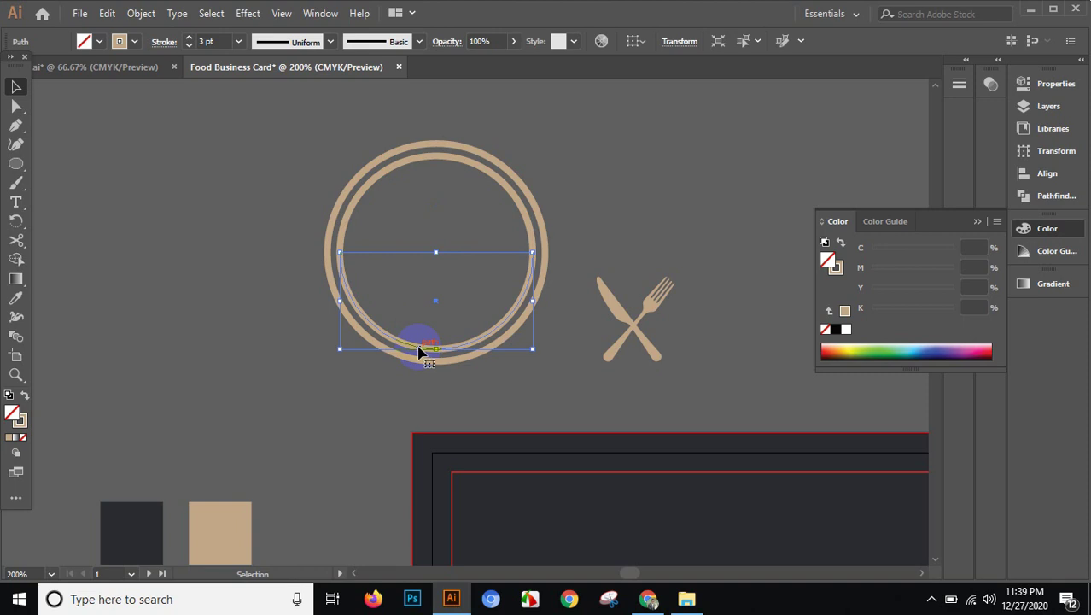
key(Delete)
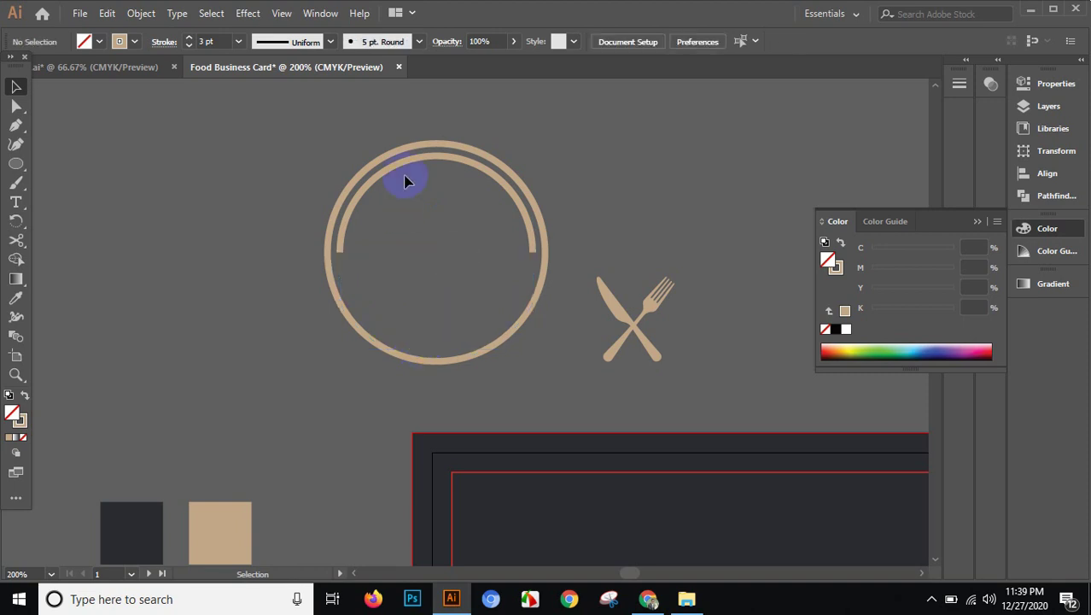
Apply Width Profile 1 to the remaining upper arc so it tapers at both ends.
click(405, 164)
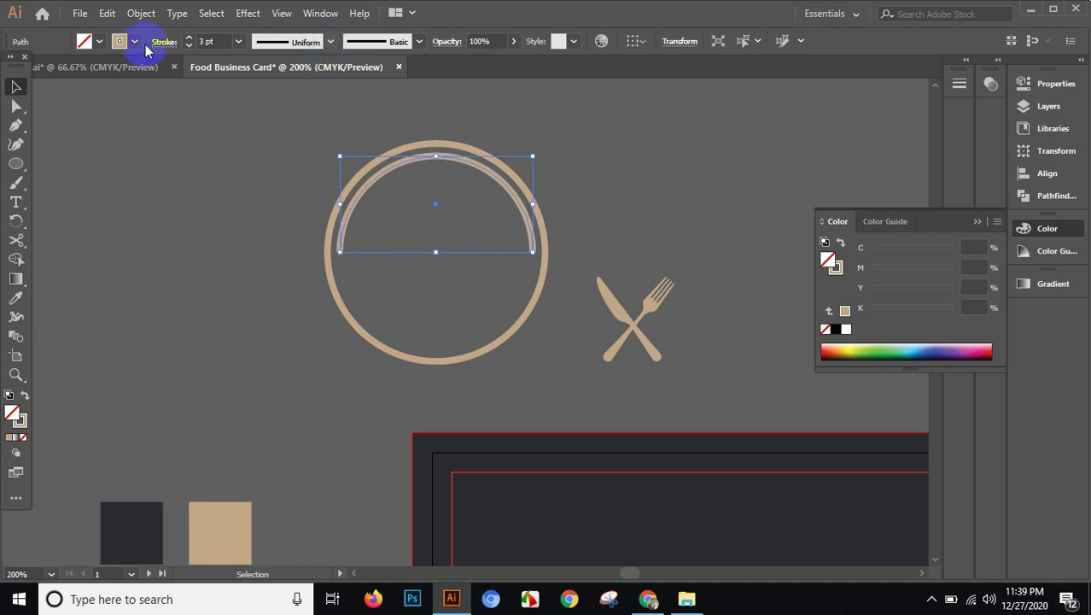
click(331, 44)
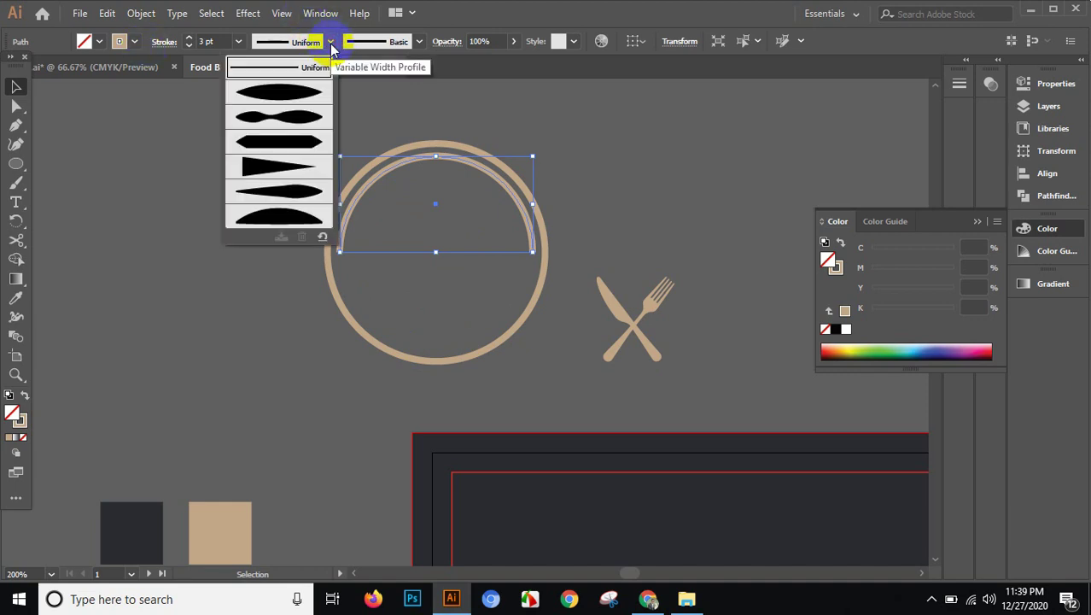
click(282, 94)
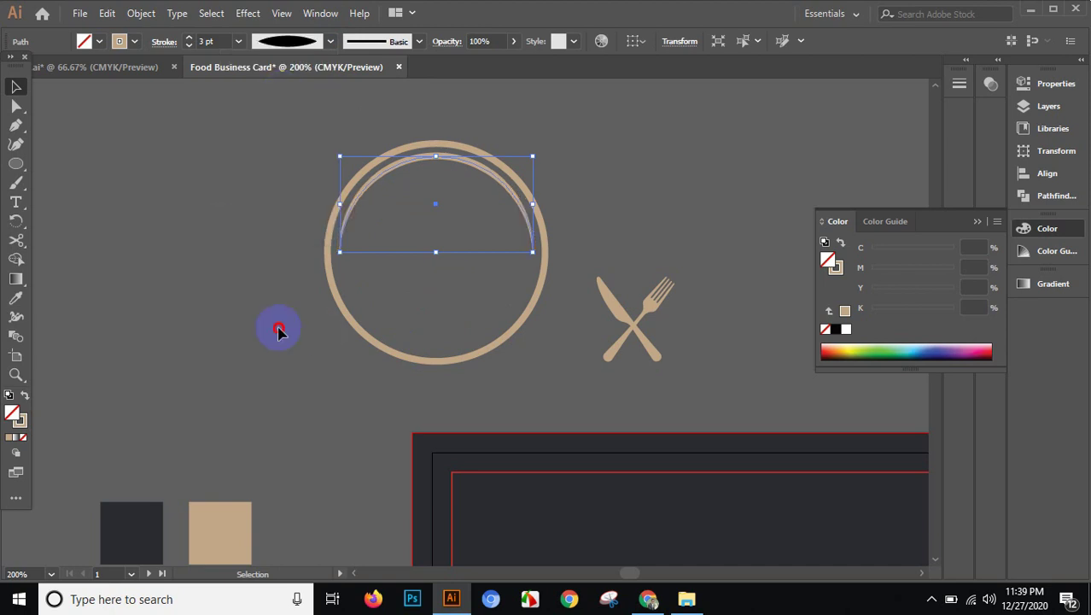
click(345, 248)
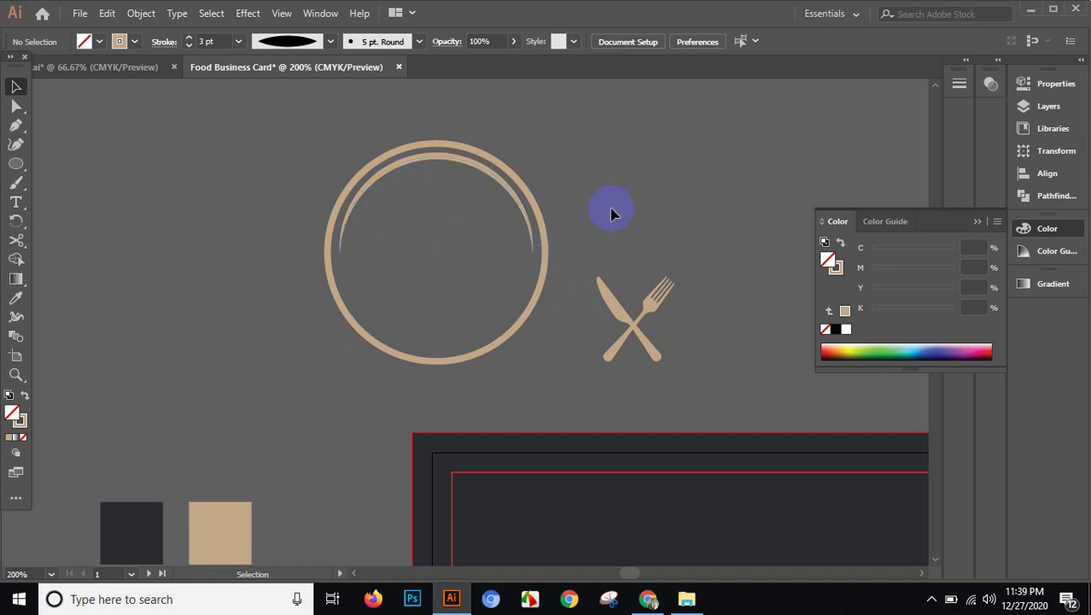
Move the tapered arc out to the left of the plate.
click(410, 163)
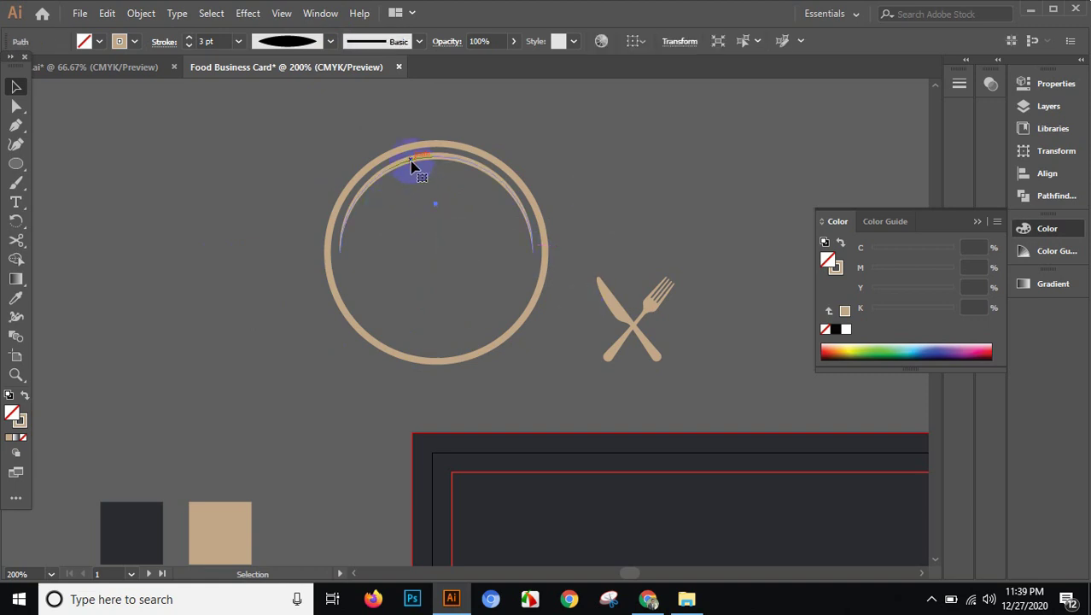
drag(410, 164, 195, 166)
click(373, 190)
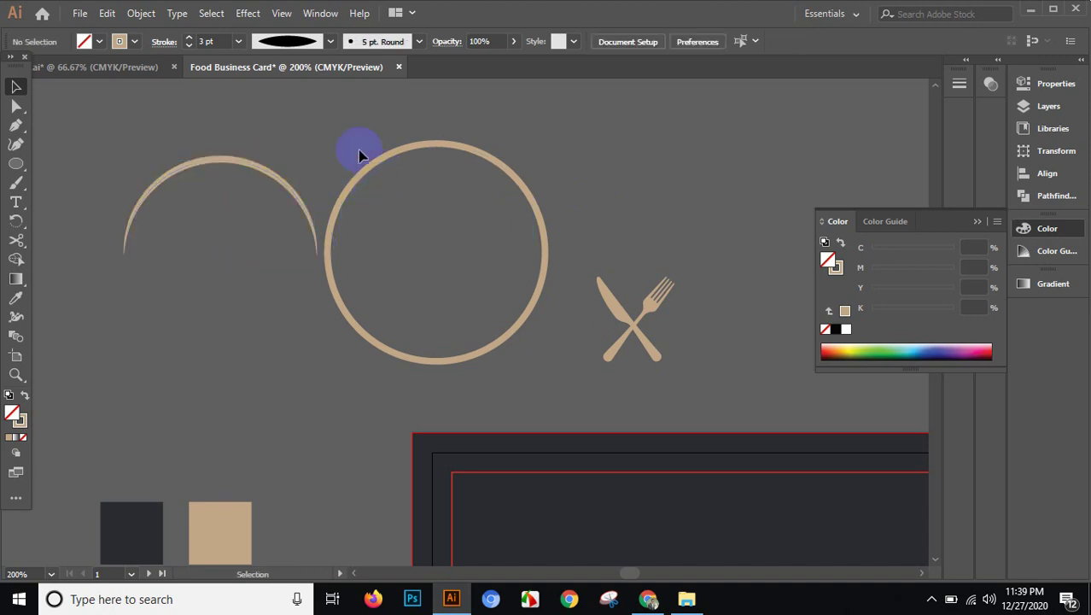
Alt-drag a scaled-down copy of the plate circle to make a 1.23 in inner ring.
drag(356, 146, 391, 181)
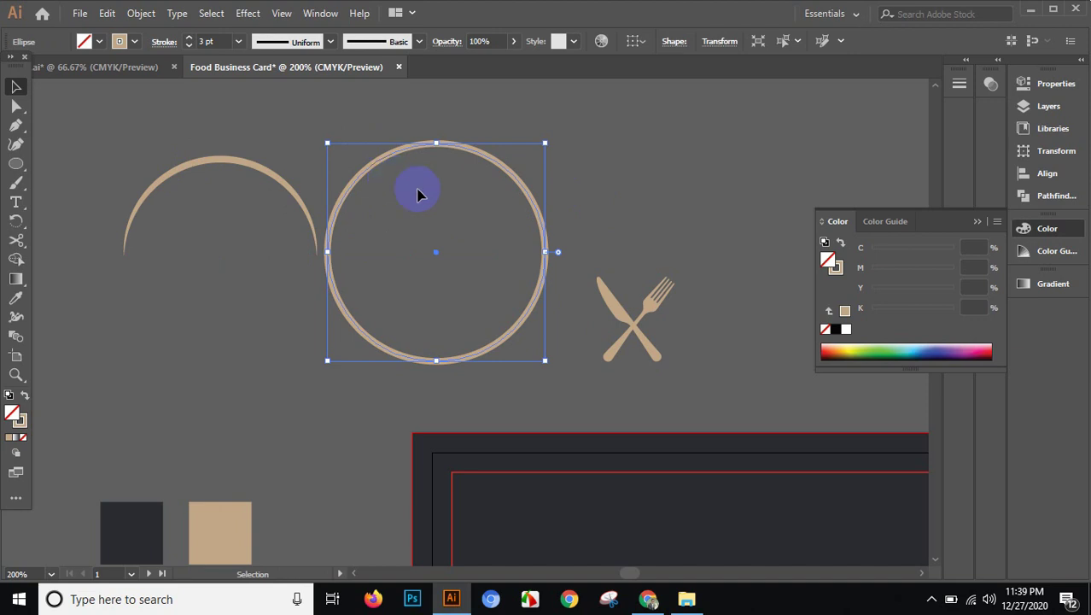
key(a)
key(ctrl+g)
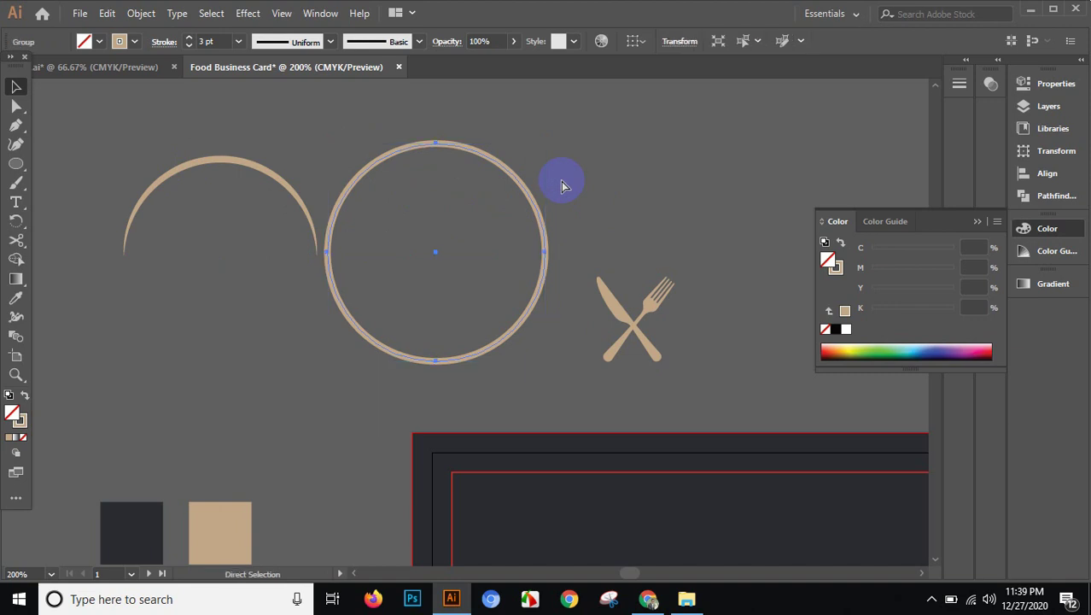
key(v)
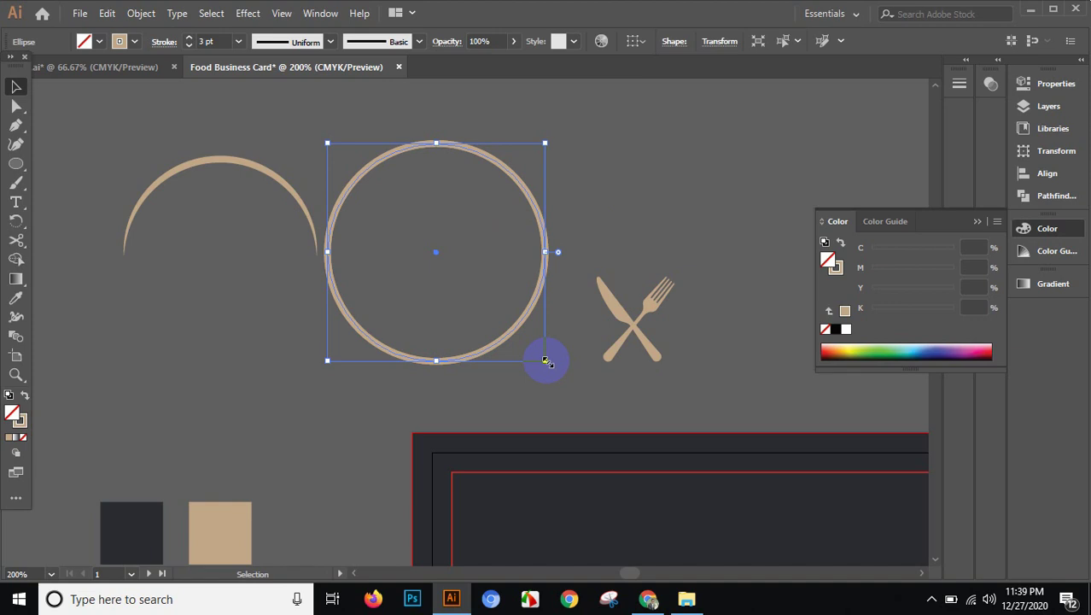
drag(546, 362, 533, 355)
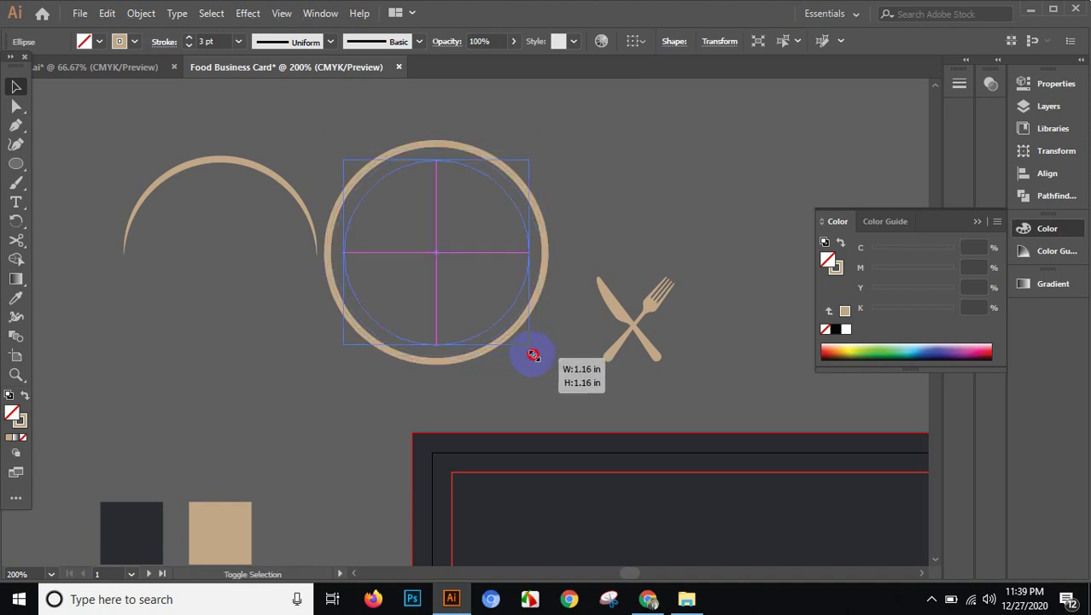
drag(533, 355, 528, 349)
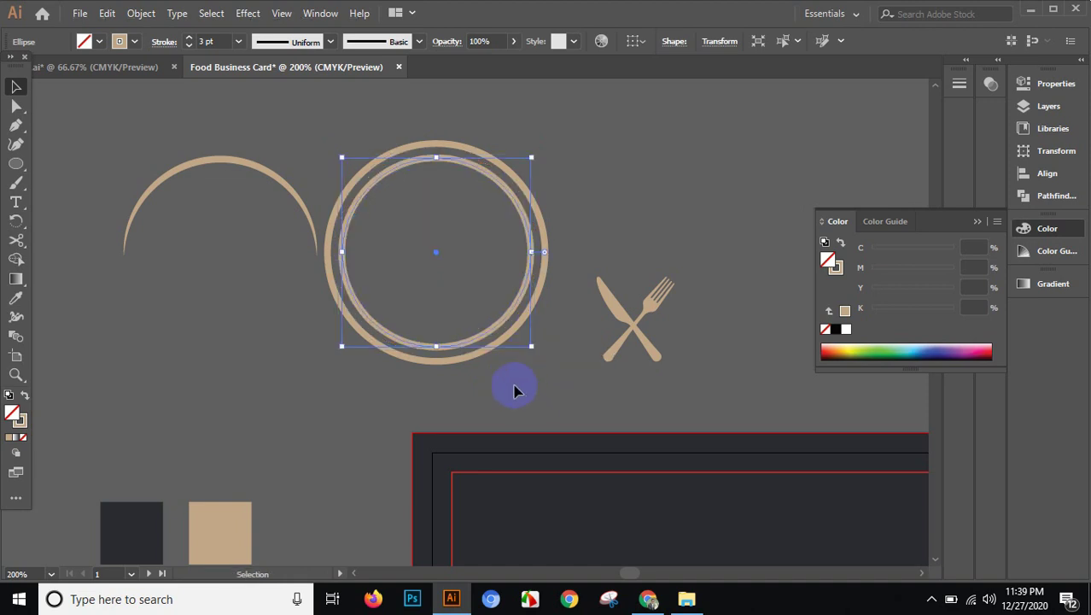
click(514, 389)
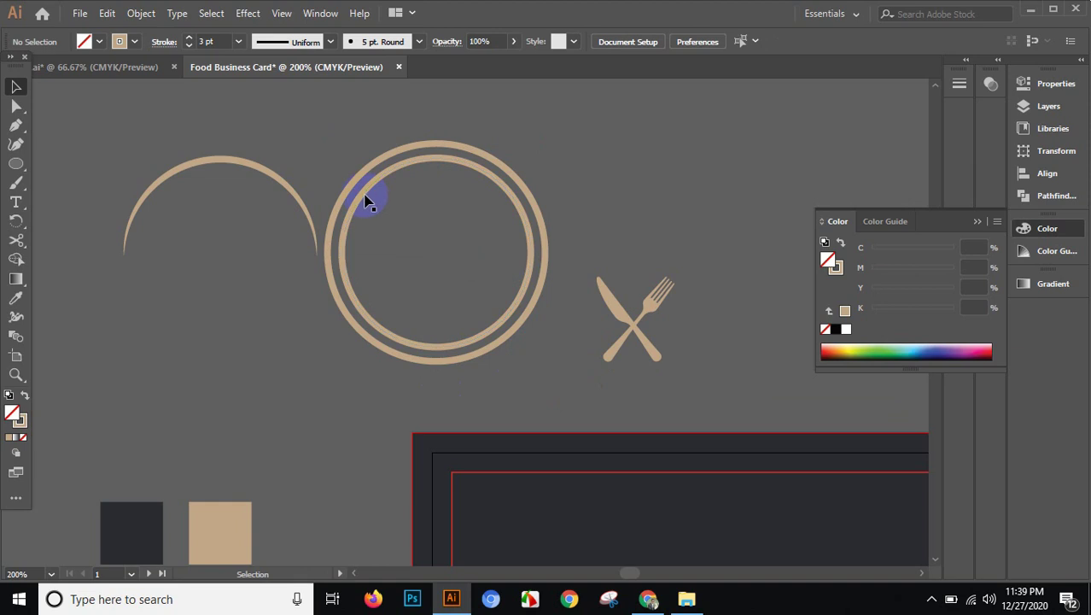
click(365, 198)
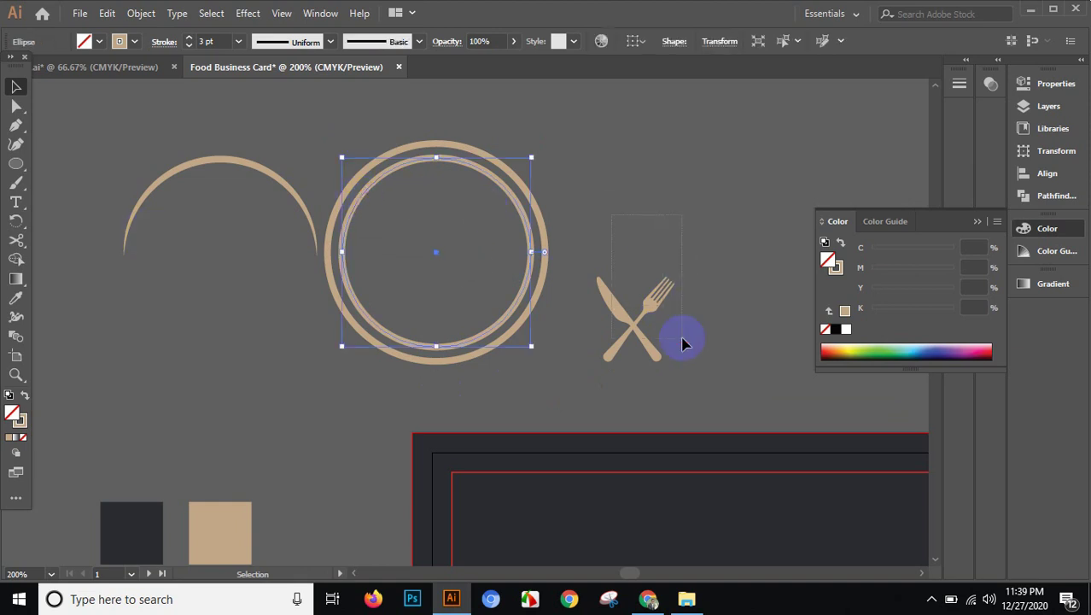
click(682, 342)
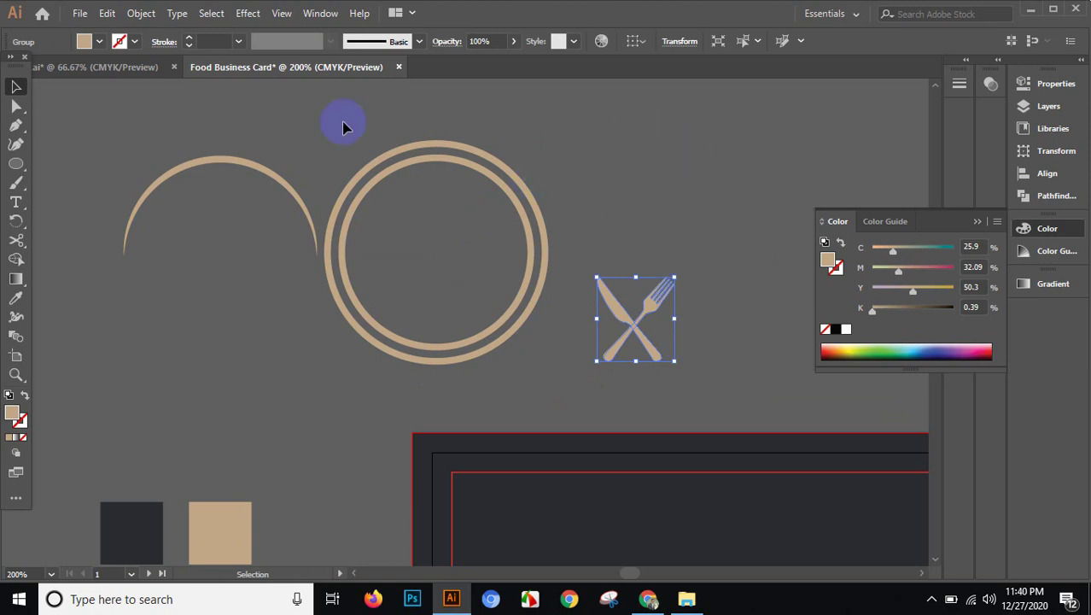
Place Type on a Path along the inner circle and start deleting the Lorem ipsum placeholder.
click(26, 214)
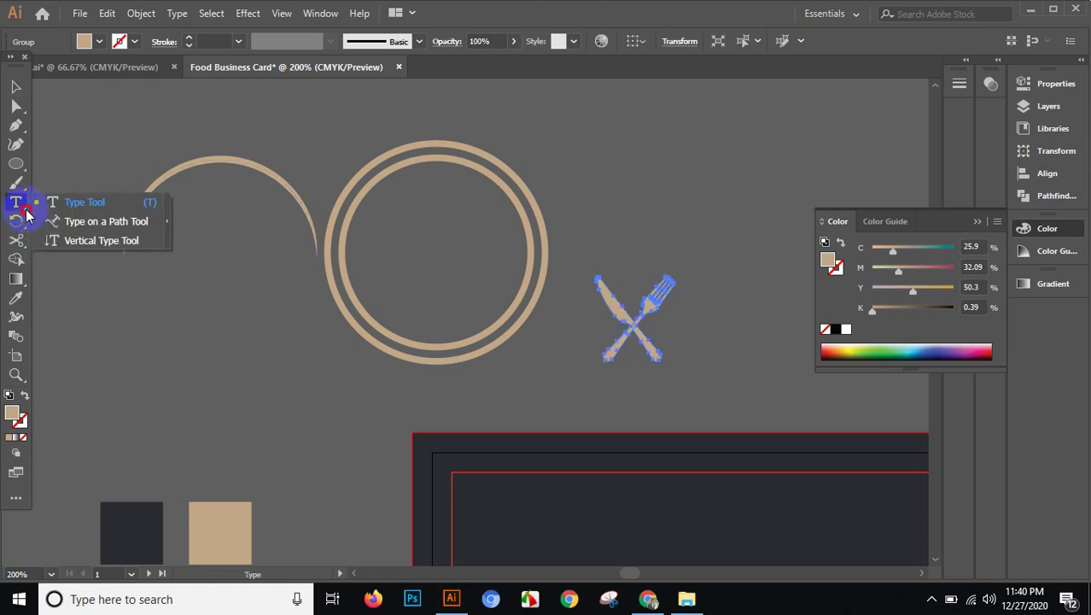
mouse_move(27, 213)
mouse_down()
mouse_move(135, 229)
mouse_move(60, 226)
mouse_up()
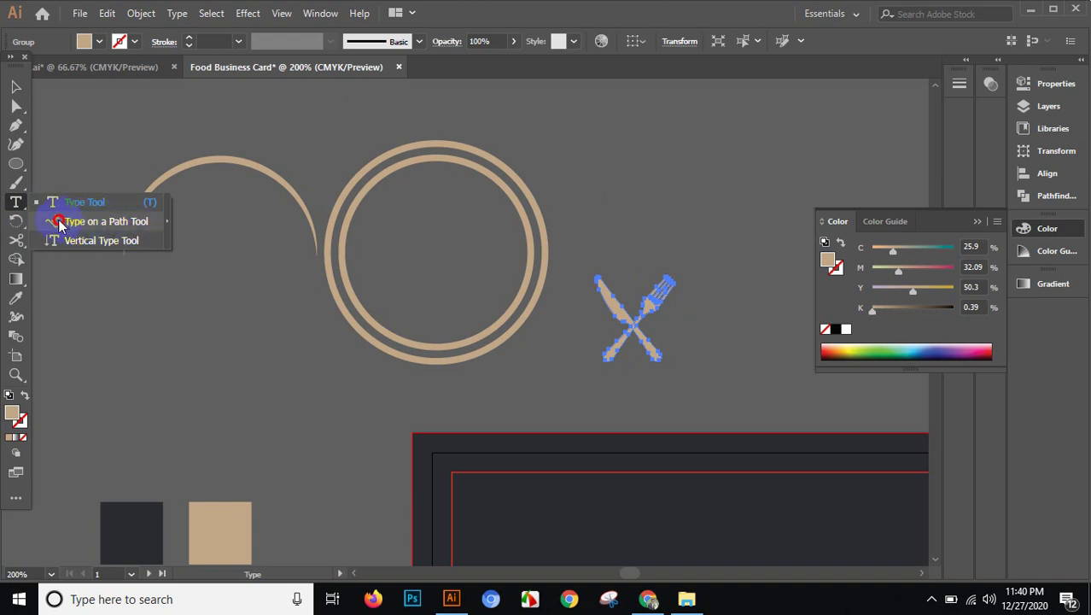
drag(60, 224, 94, 222)
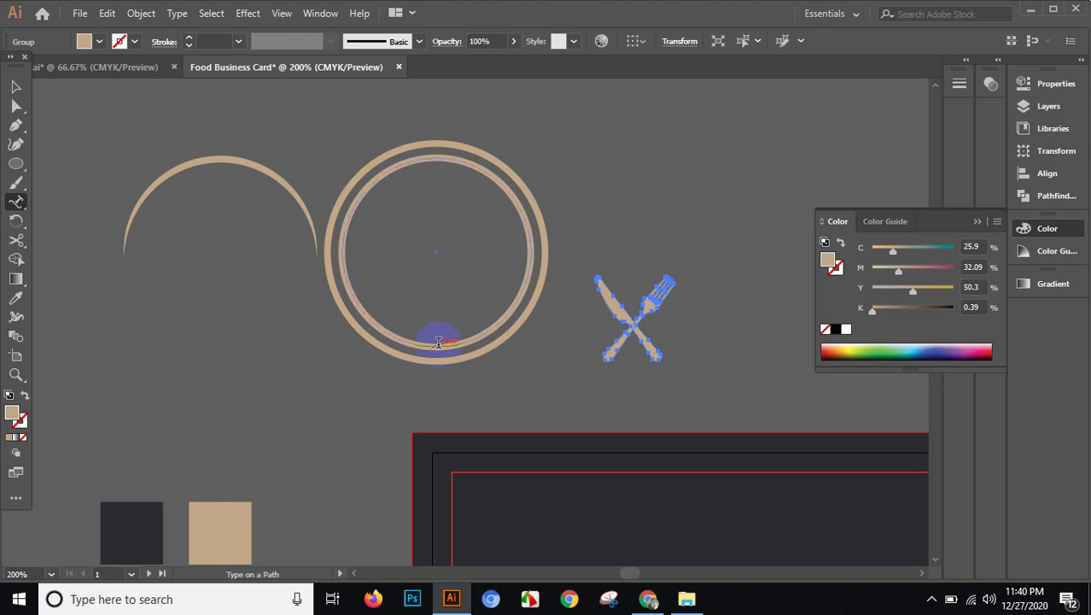
click(438, 344)
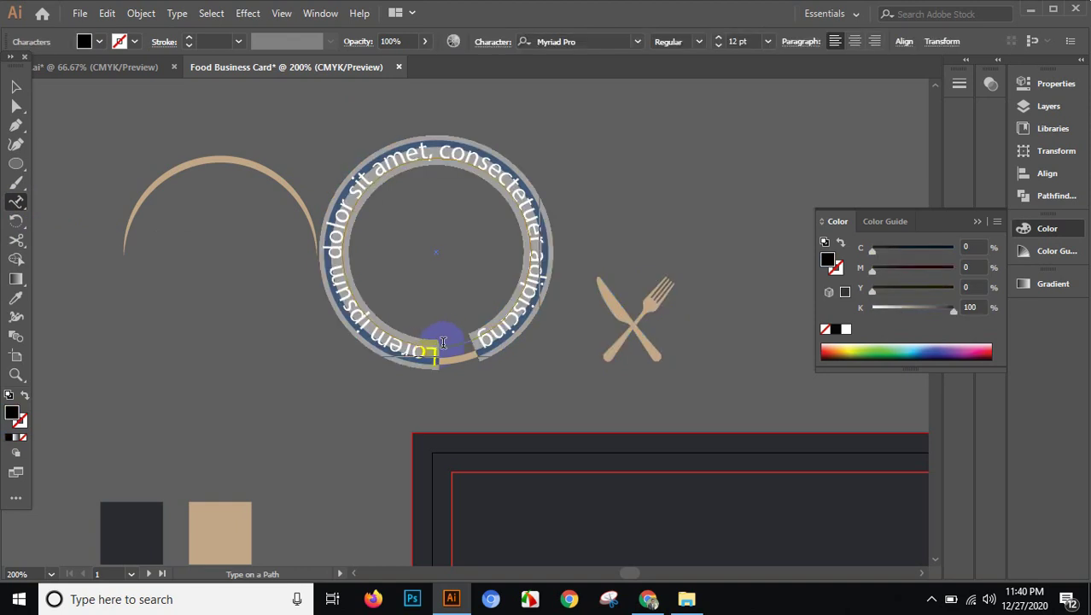
click(438, 352)
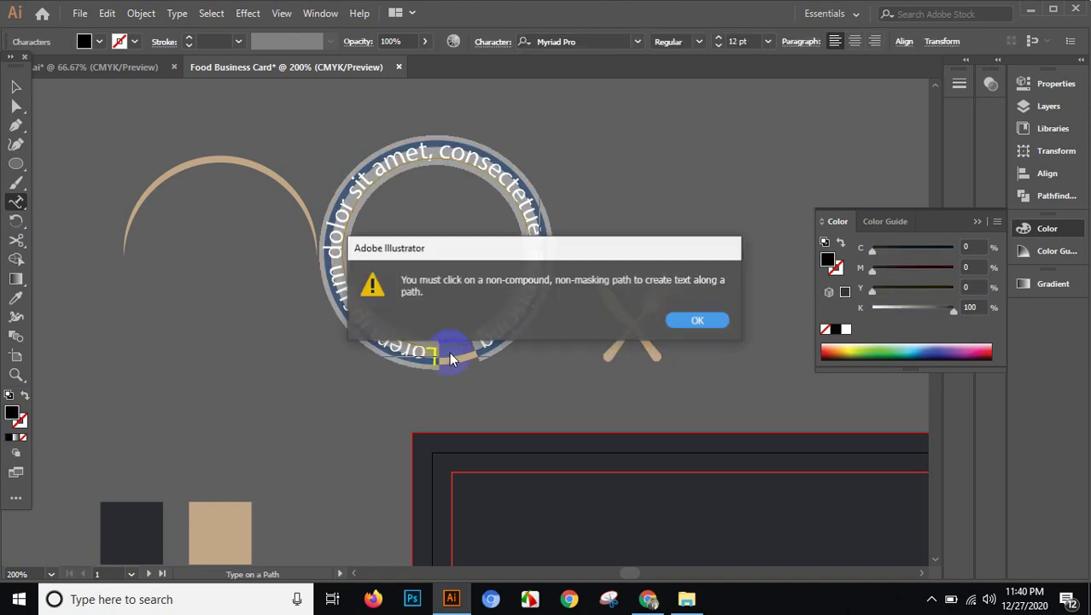
click(693, 320)
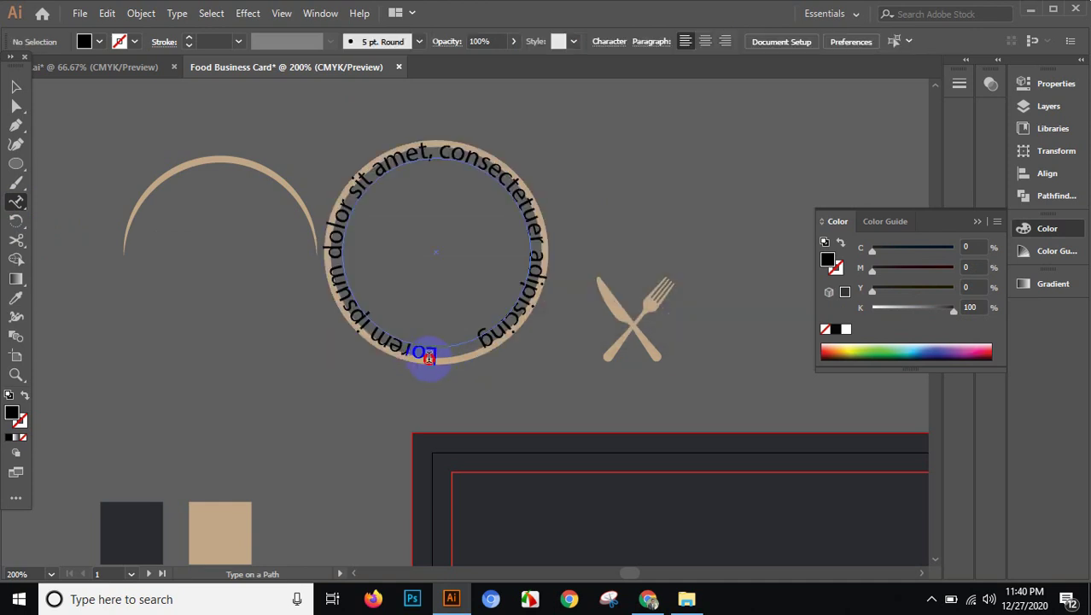
key(Delete)
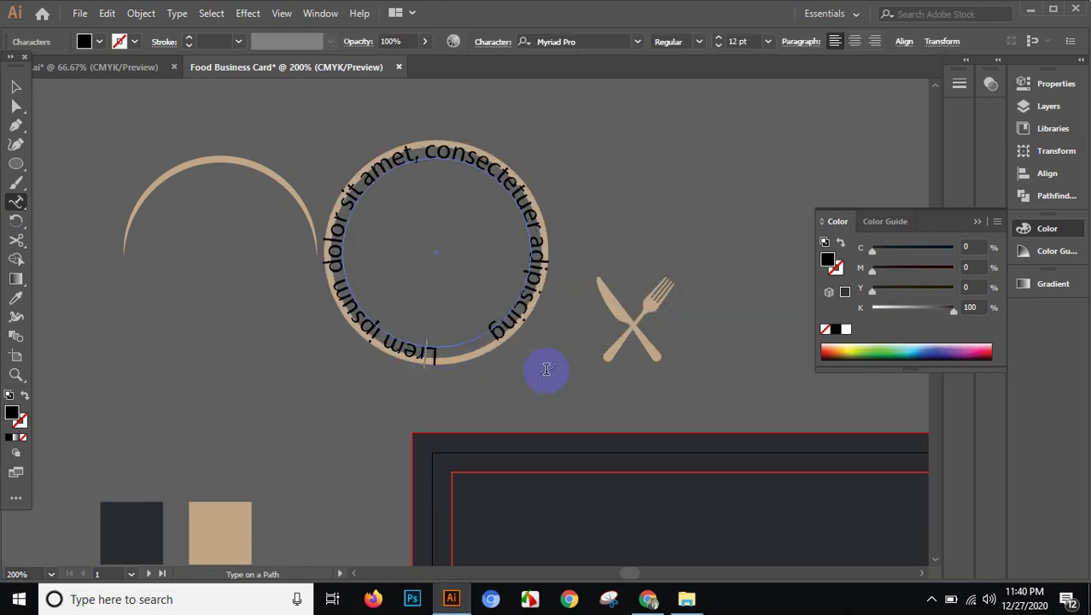
key(BackSpace)
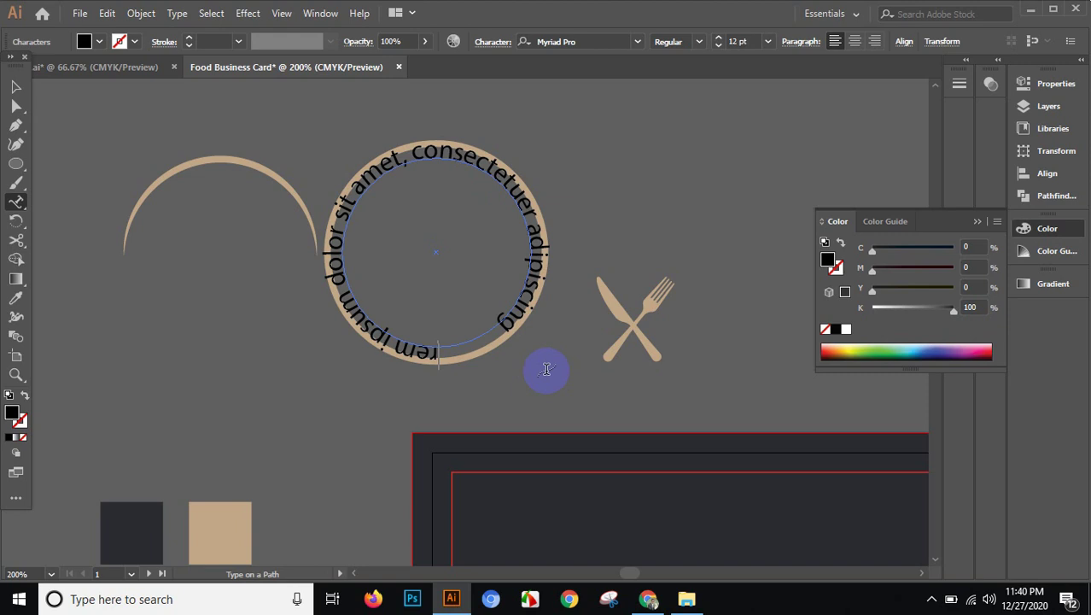
key(Delete)
key(Delete)
key(Delete)
key(Delete)
key(Delete)
key(Delete)
key(Delete)
key(Delete)
key(Delete)
key(Delete)
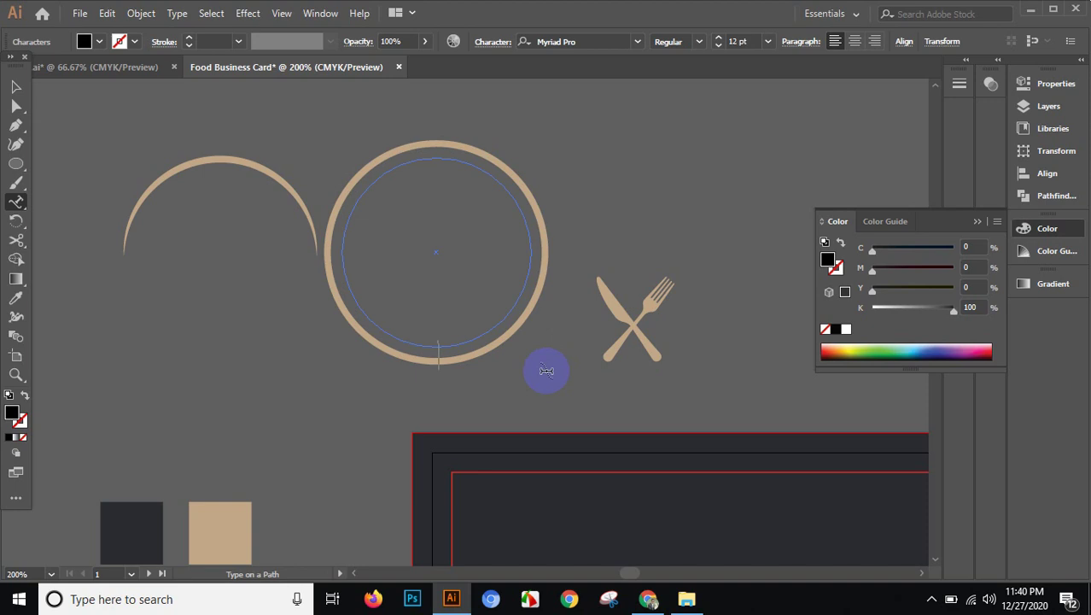
Type the business name 'Food Circle' on the circle path, fix its ending, and select it.
text(Food)
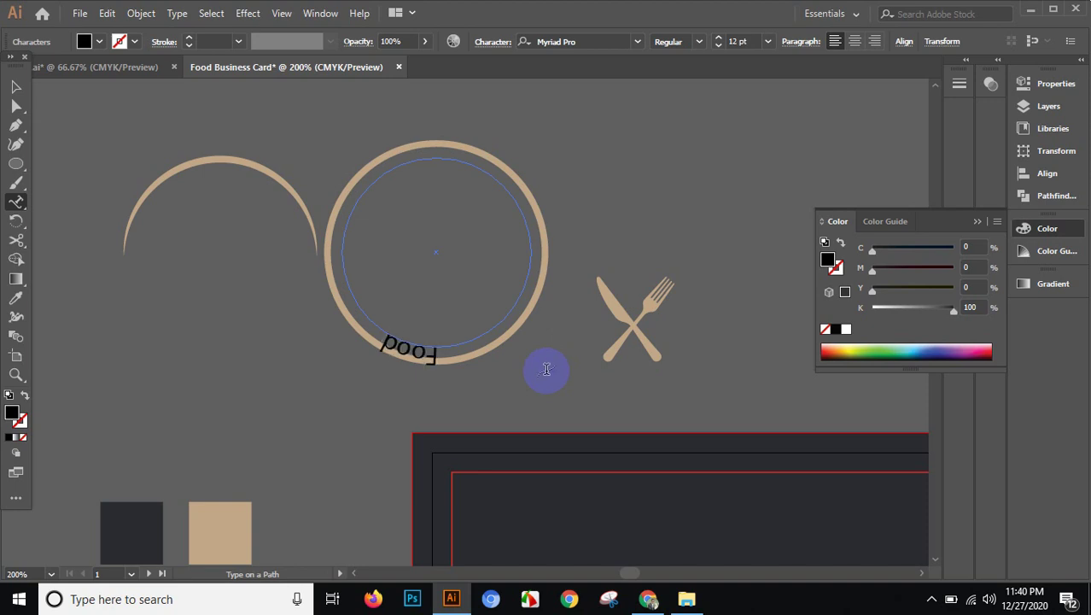
text( Circle)
key(BackSpace)
key(BackSpace)
text(c)
text(le)
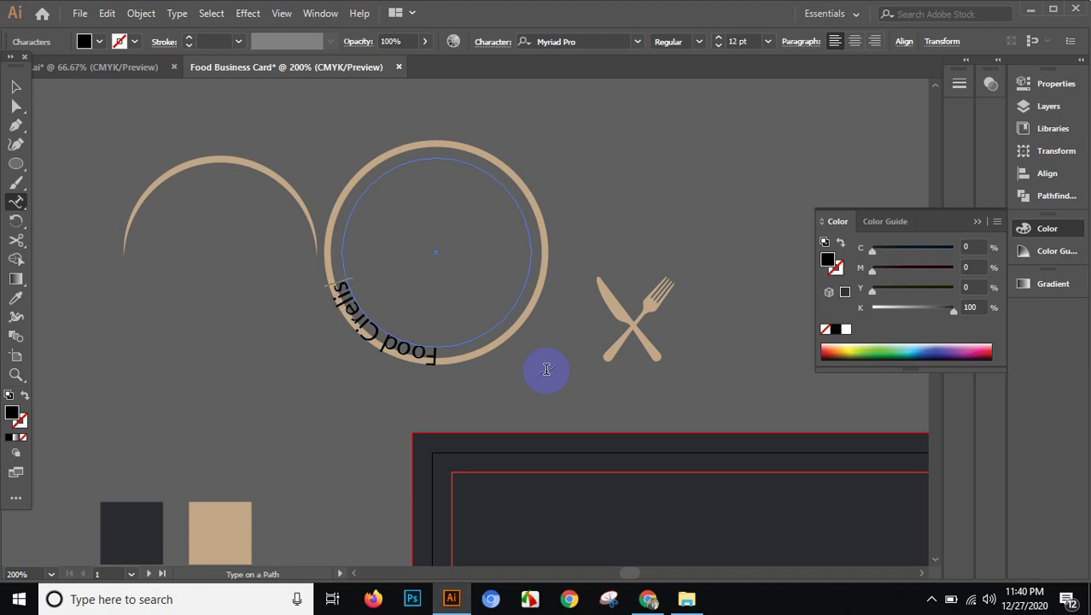
click(15, 88)
click(380, 308)
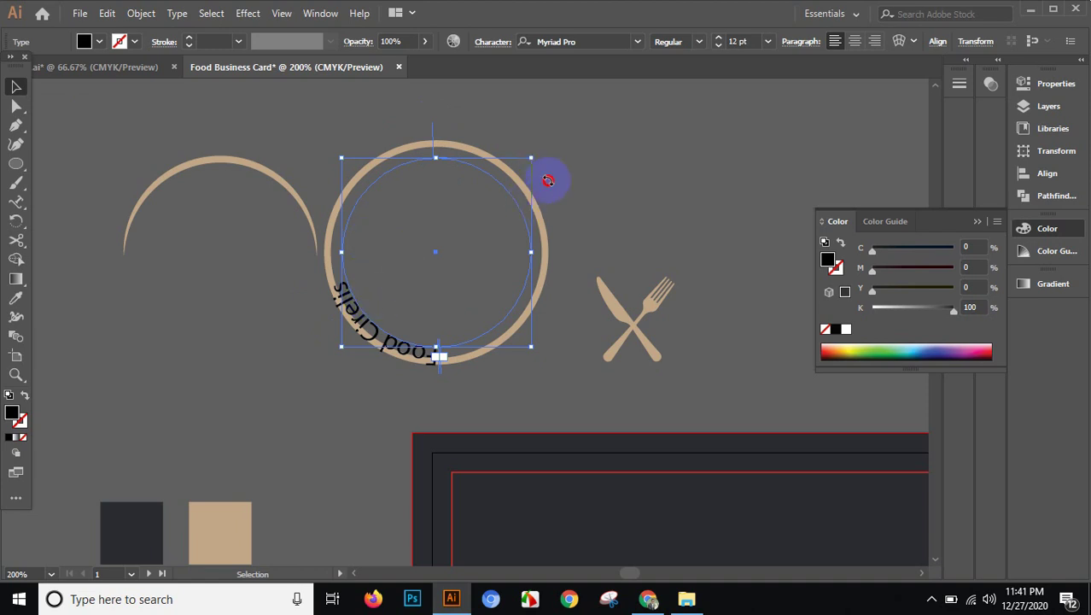
Slide the curved name text around the ring until it's centred along the bottom.
mouse_move(545, 175)
mouse_down()
mouse_move(483, 353)
mouse_move(409, 174)
mouse_up()
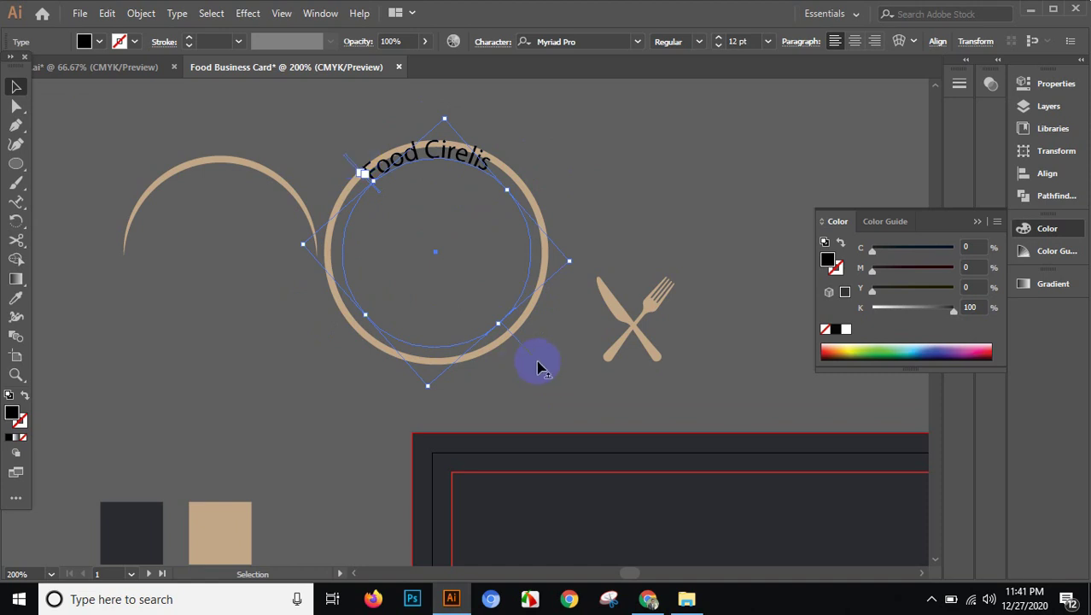
drag(502, 324, 494, 306)
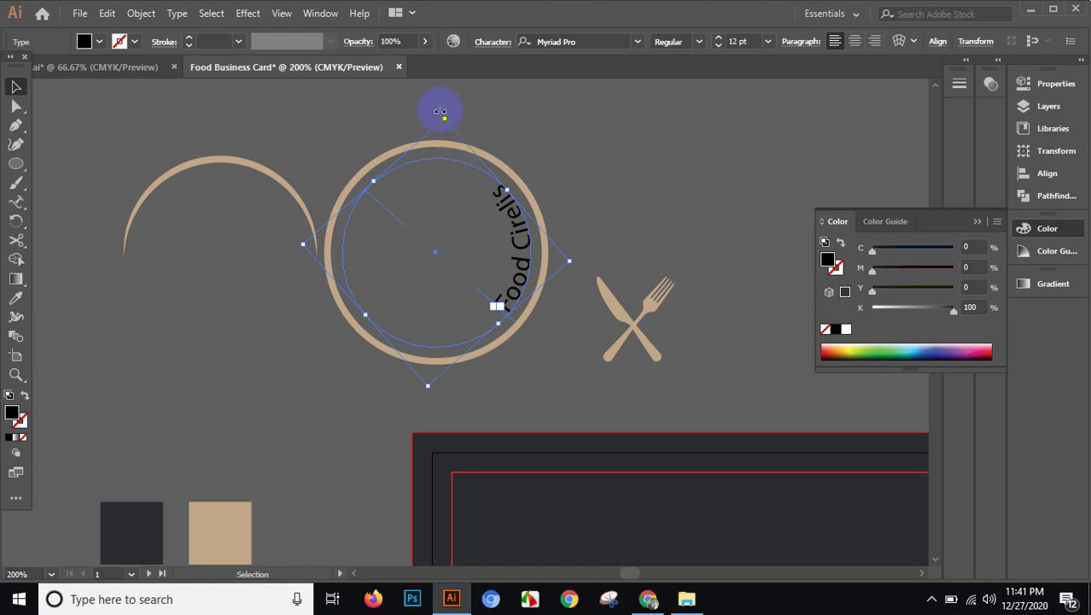
drag(445, 112, 508, 250)
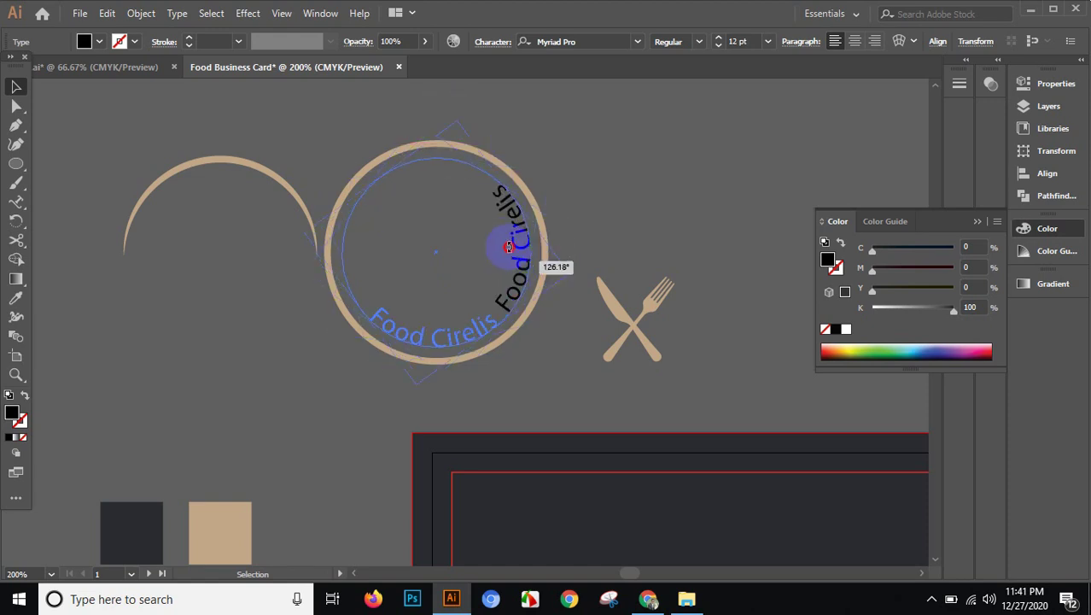
drag(508, 250, 491, 389)
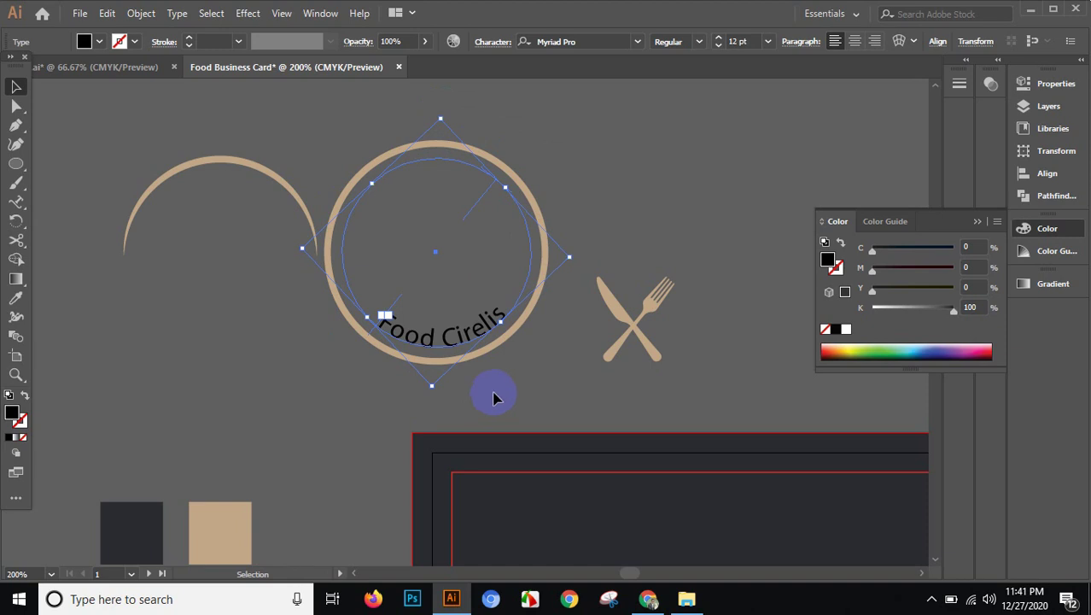
click(495, 396)
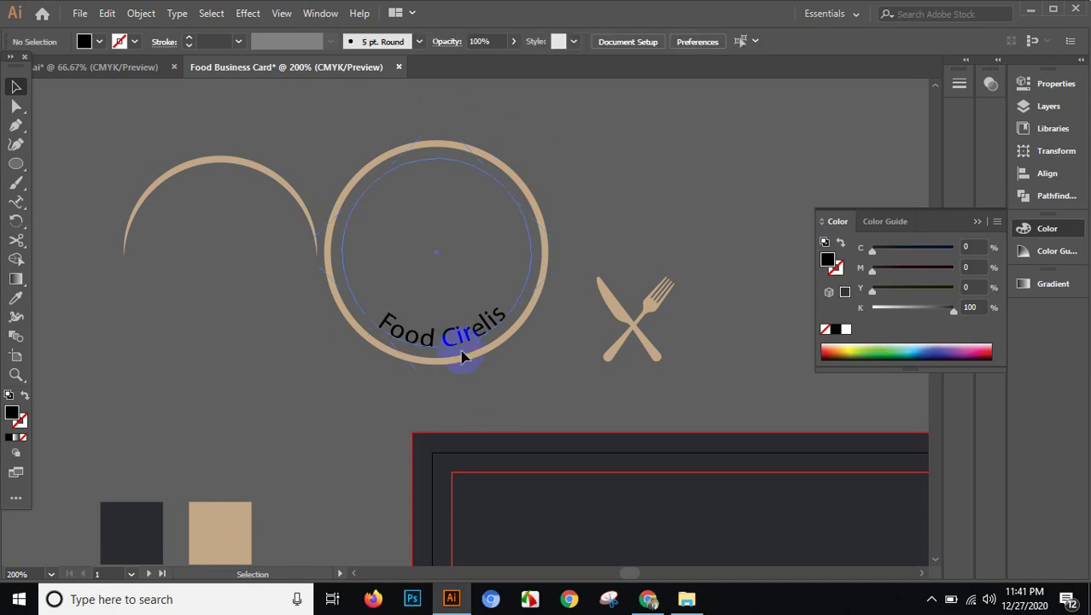
click(466, 338)
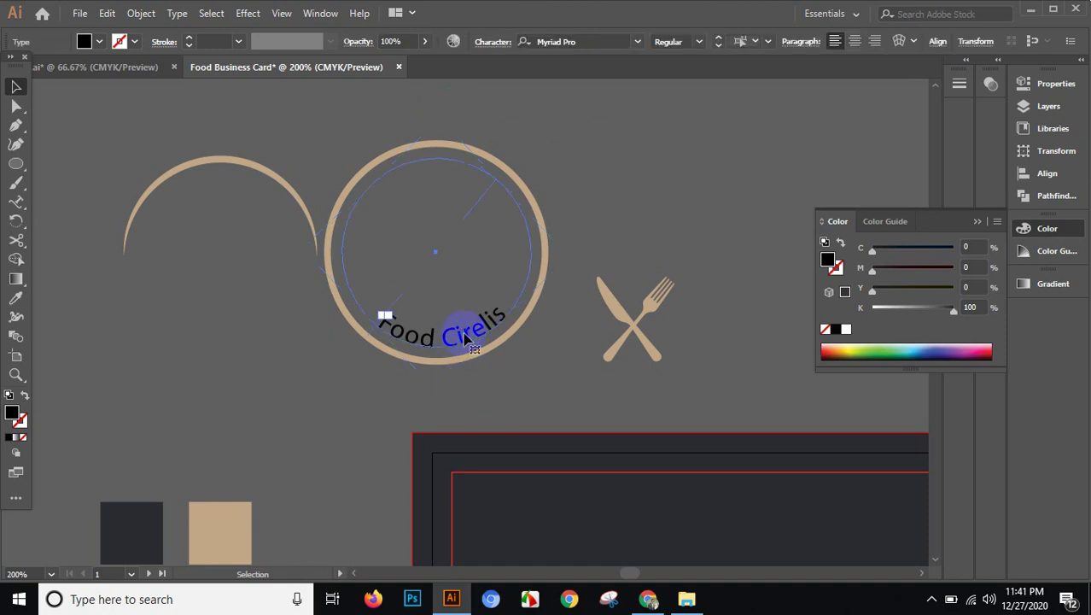
Set the curved Food Cirelis text to Open Sans Bold.
click(635, 45)
click(635, 46)
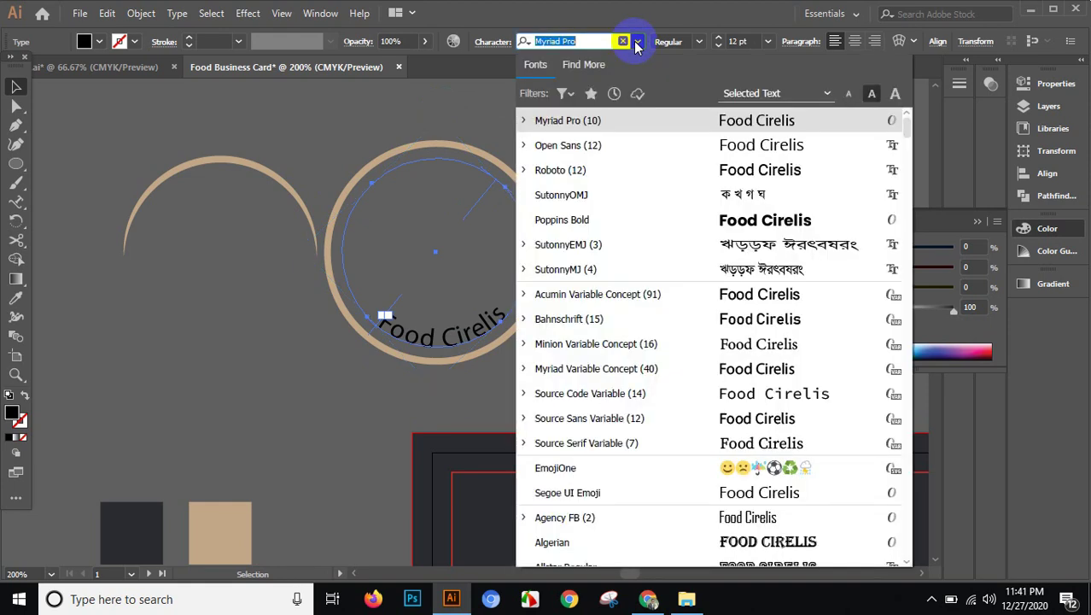
text(o)
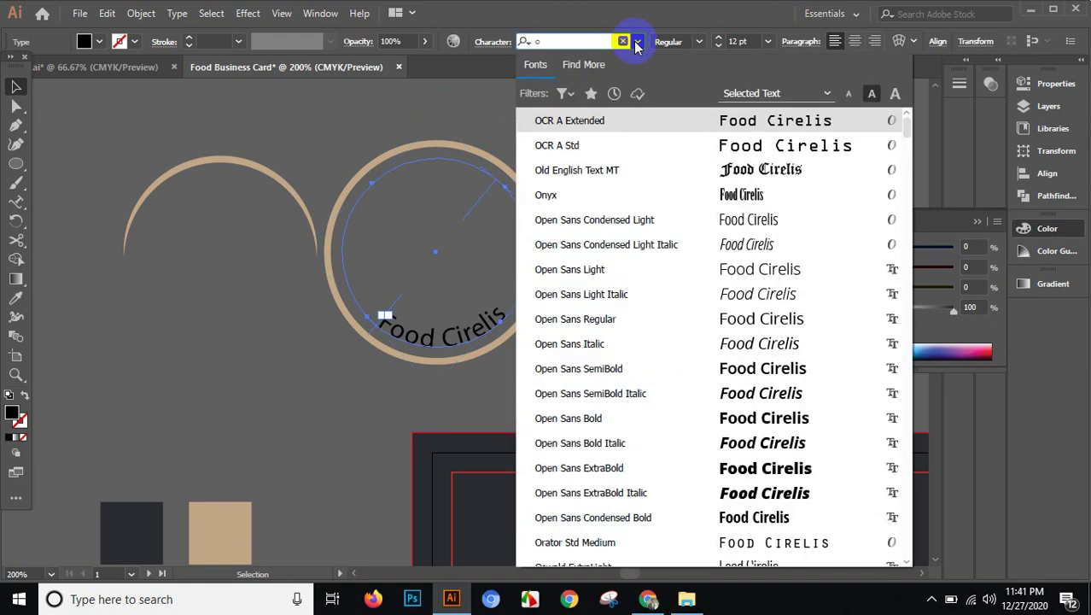
text(p)
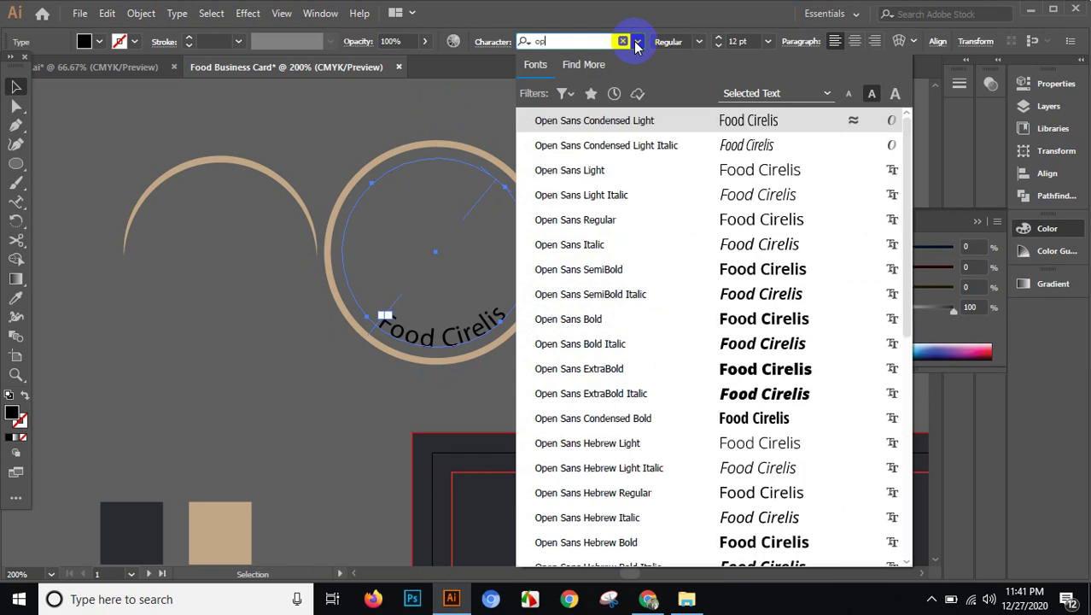
text(e)
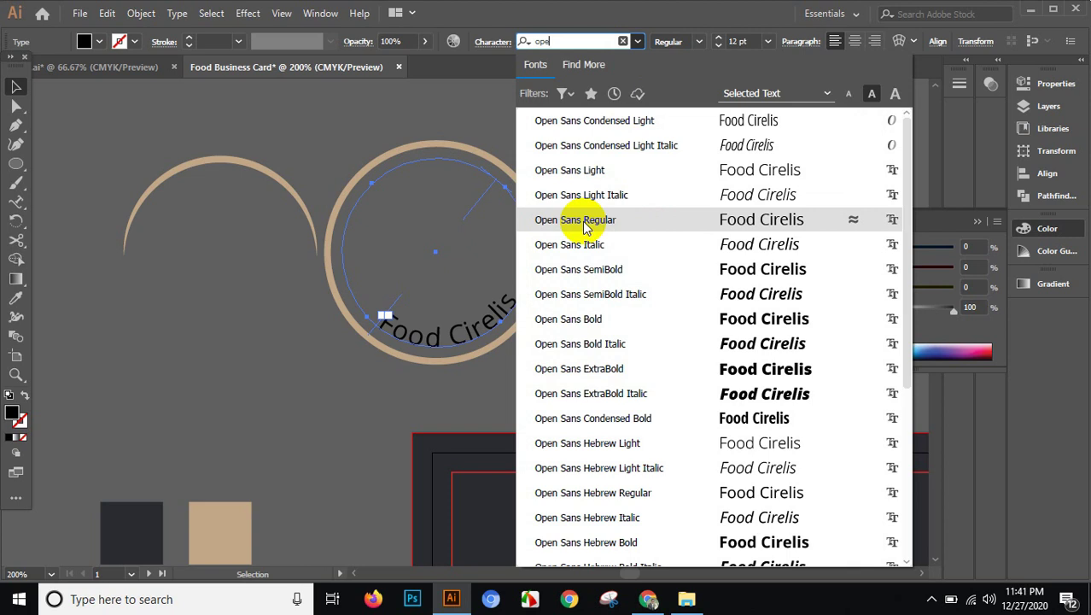
click(584, 224)
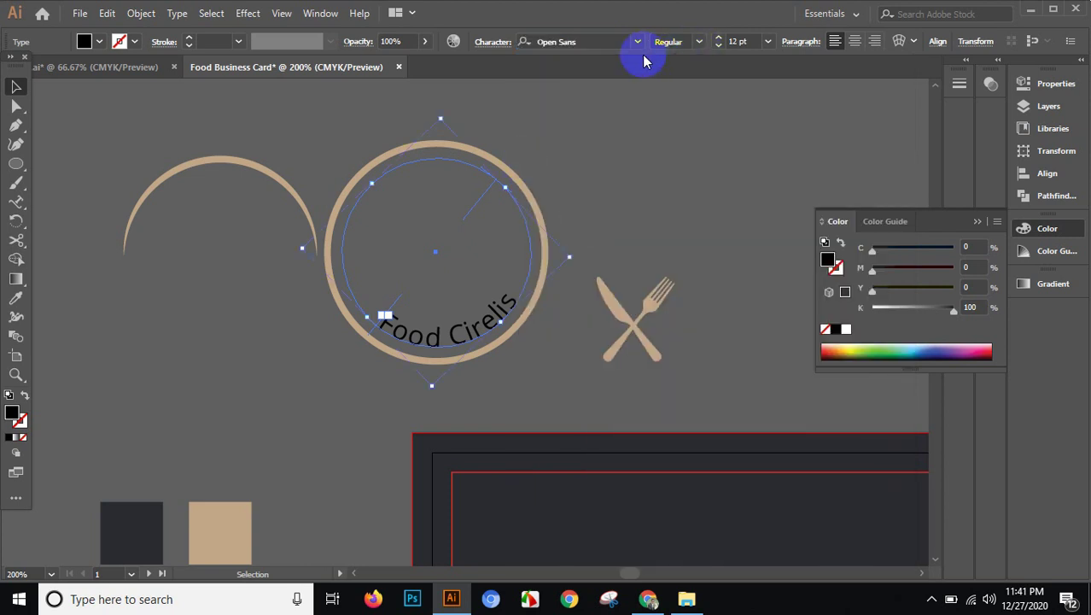
click(699, 42)
click(685, 202)
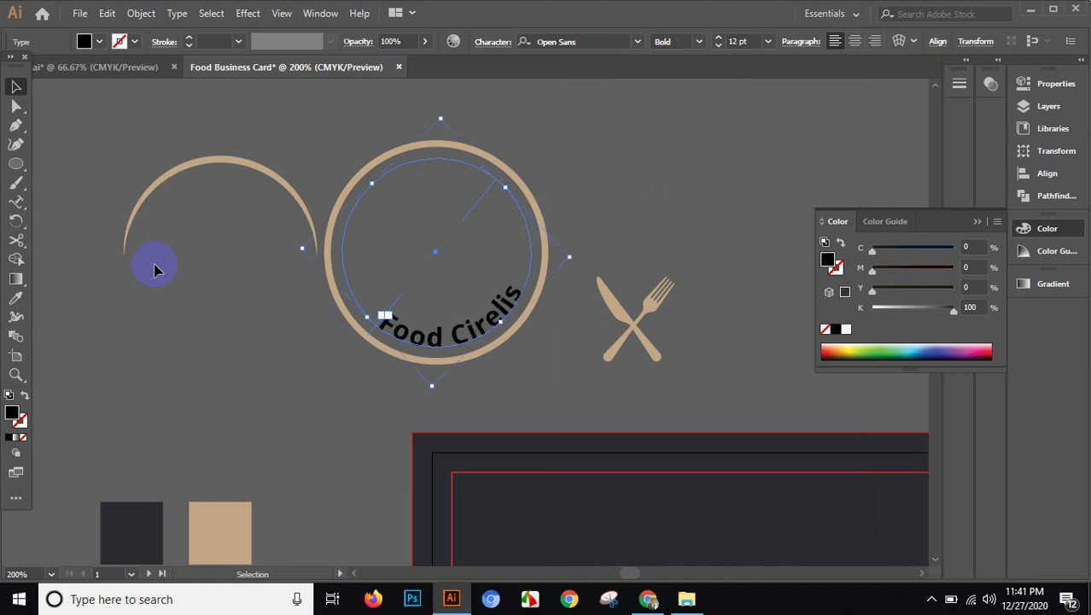
Colour the curved text tan from the swatch and rotate it to the ring's lower inner edge.
click(15, 297)
click(220, 519)
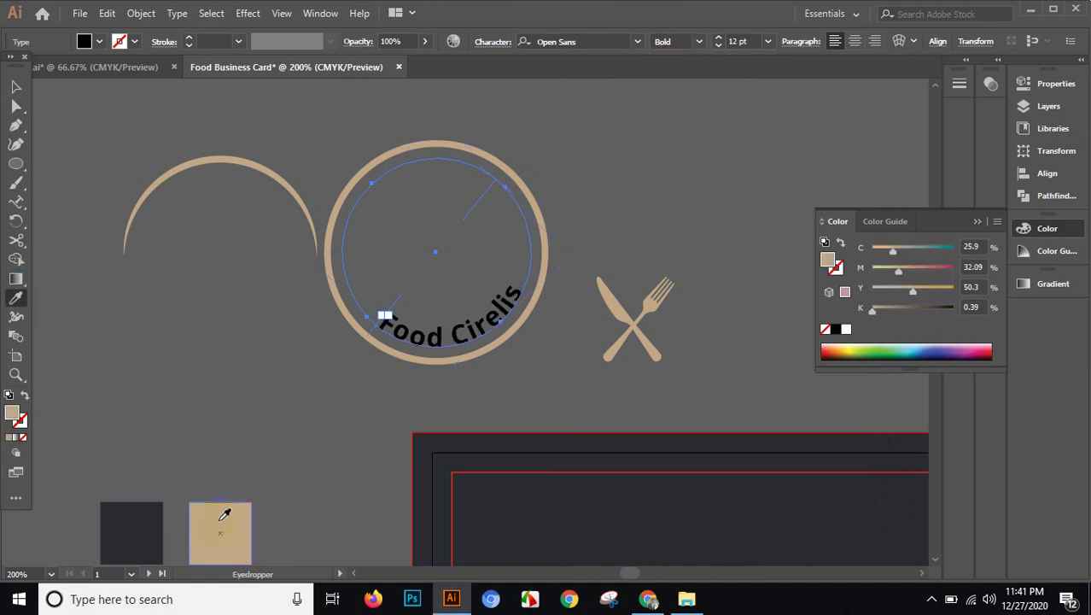
click(16, 87)
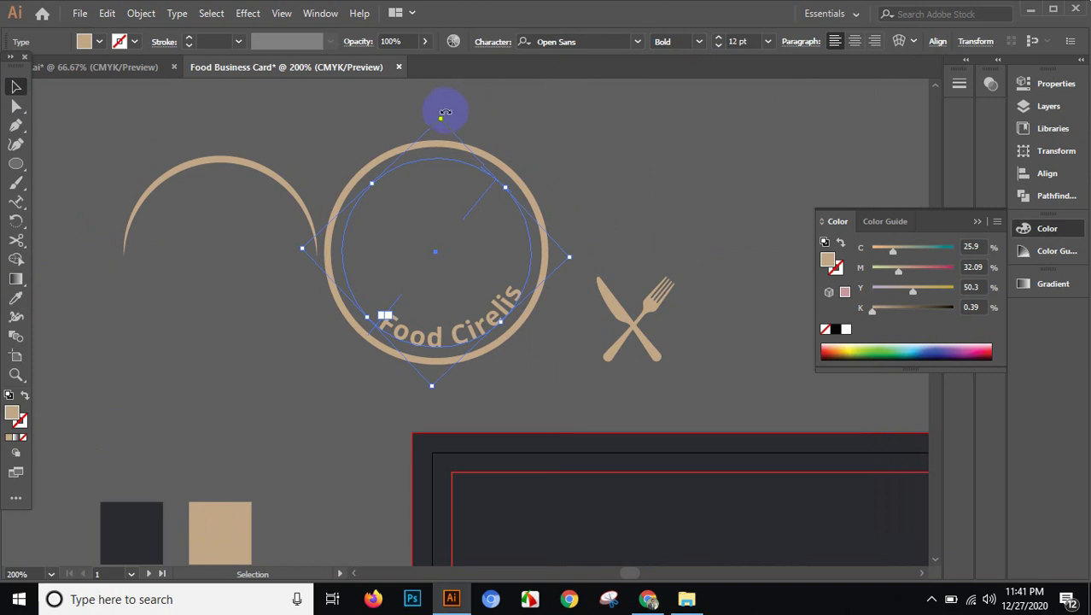
drag(445, 111, 457, 127)
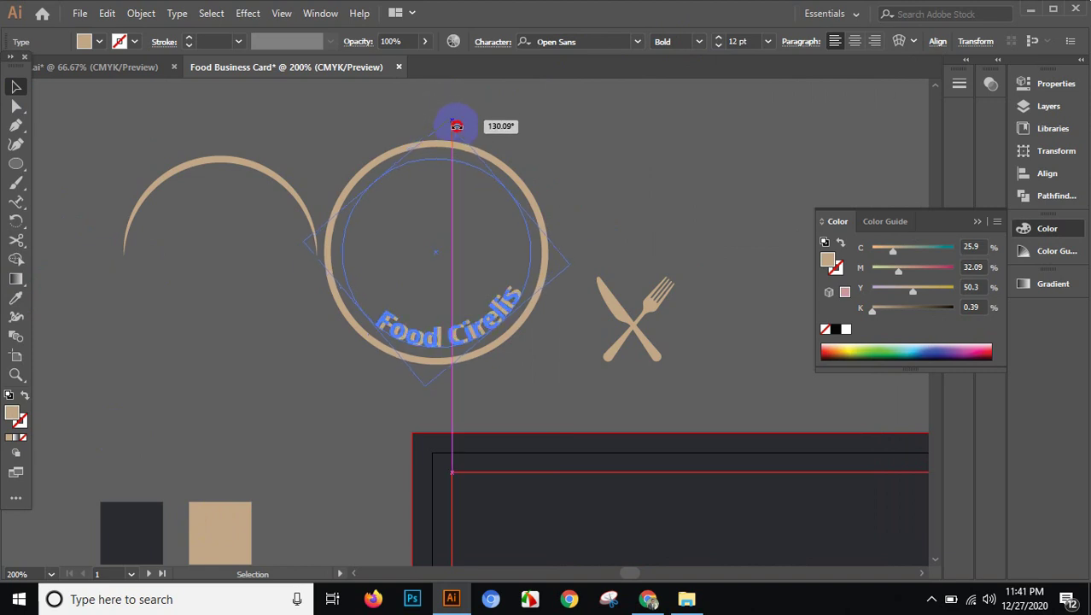
drag(457, 127, 510, 156)
click(578, 180)
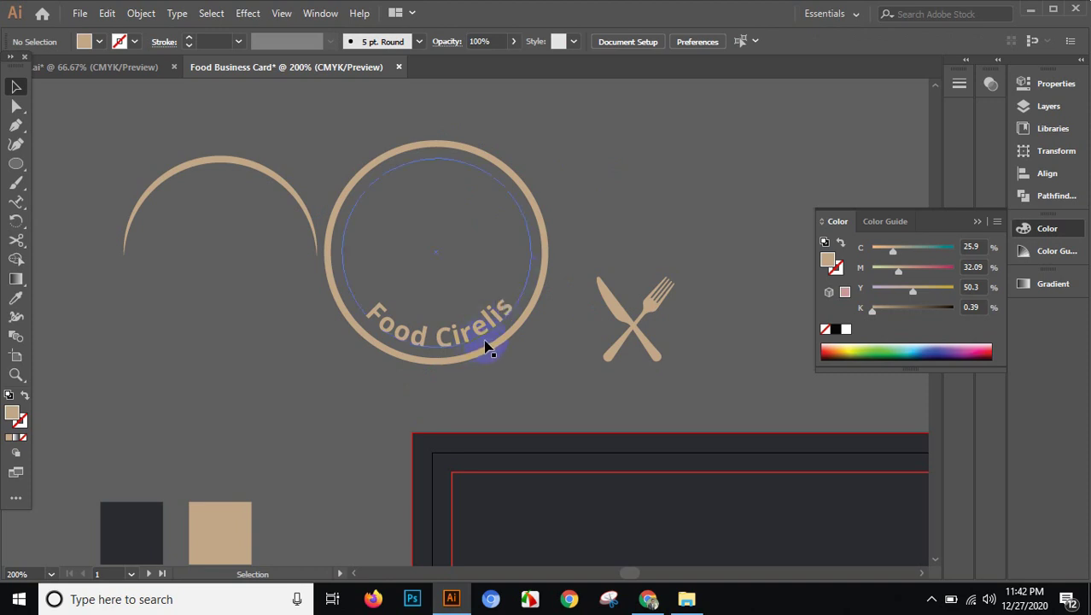
click(17, 203)
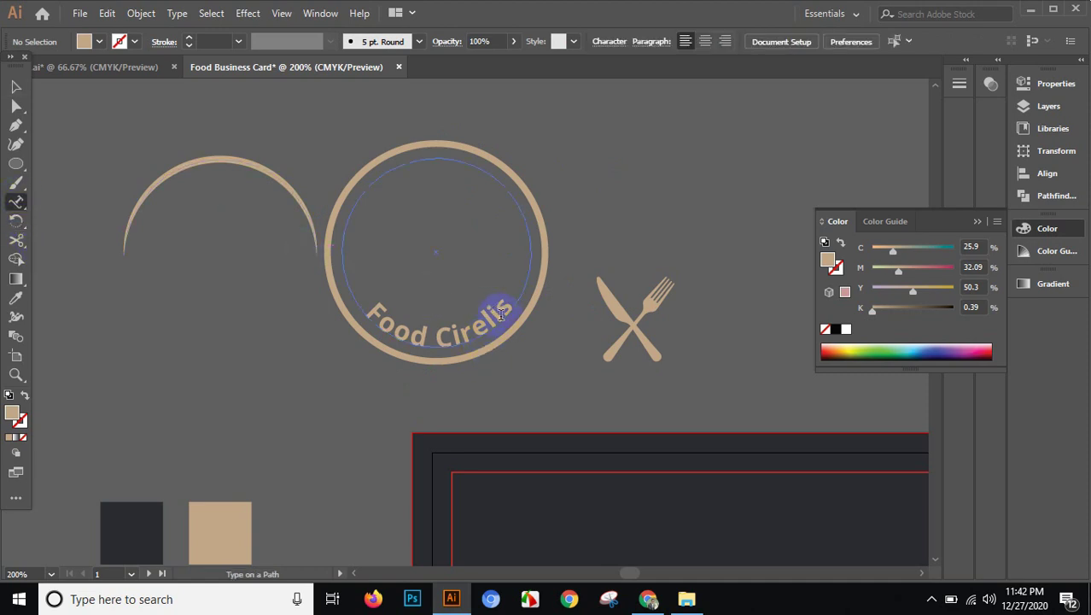
Insert an 'e' into the curved text so it reads 'Food Cireles'.
click(504, 316)
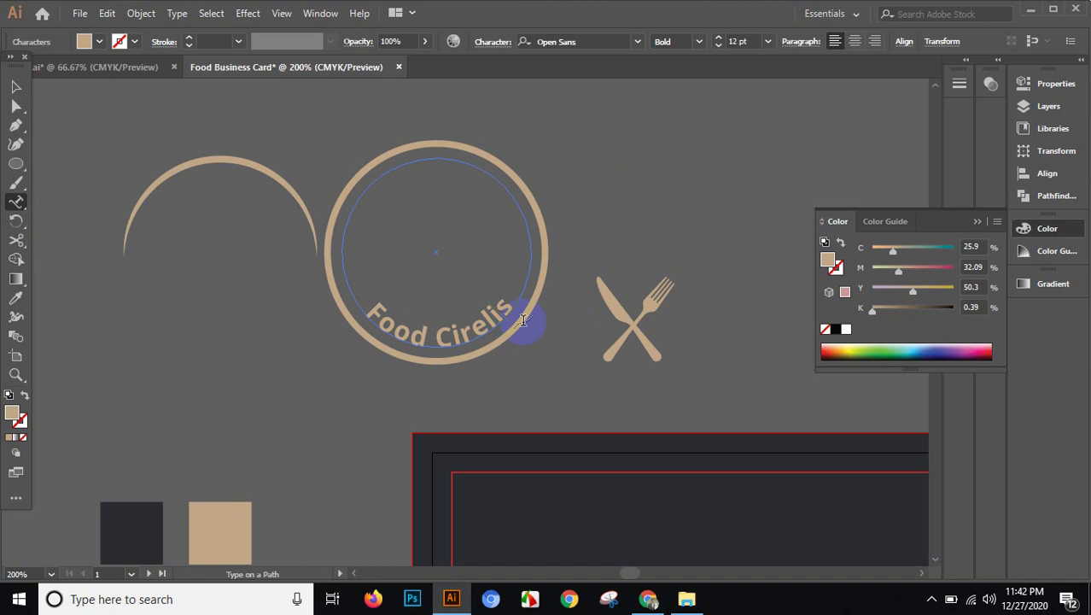
text(e)
click(19, 88)
click(562, 163)
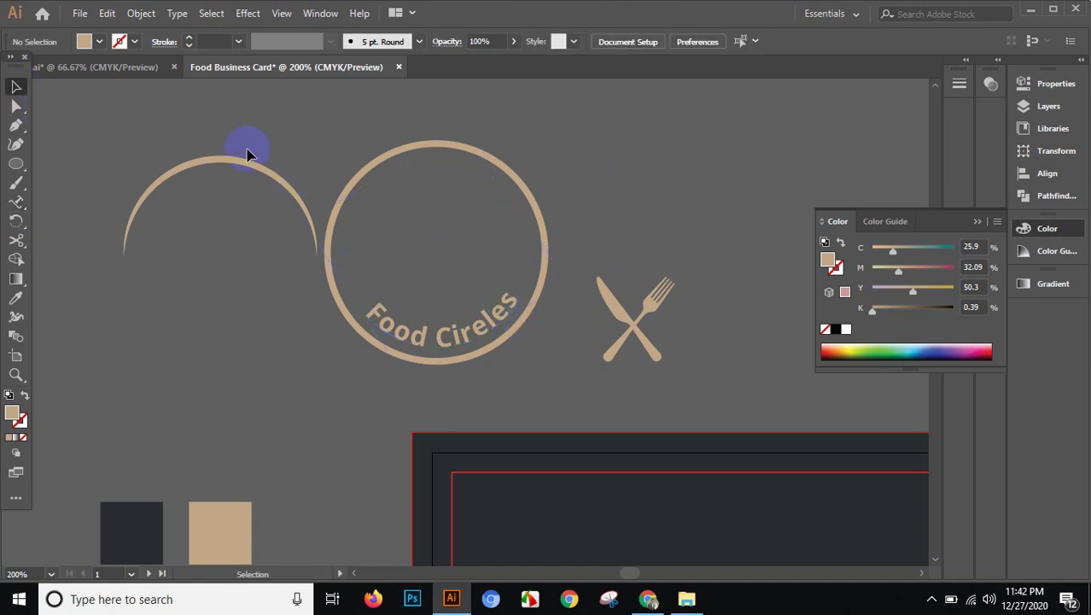
click(185, 168)
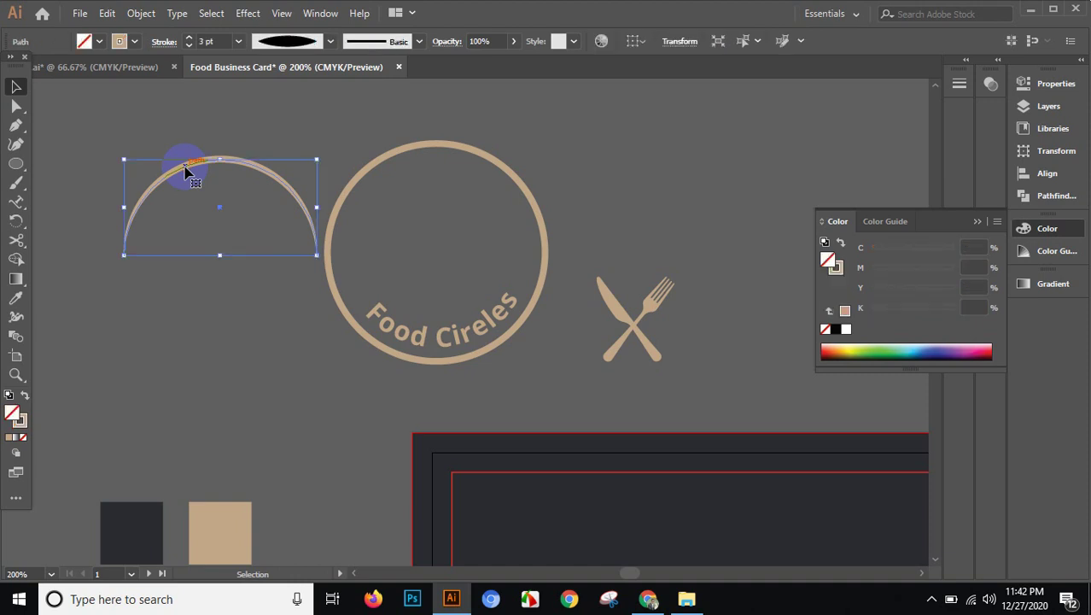
Move the tapered tan arc inside the ring's top and nudge it left and down.
drag(187, 172, 403, 166)
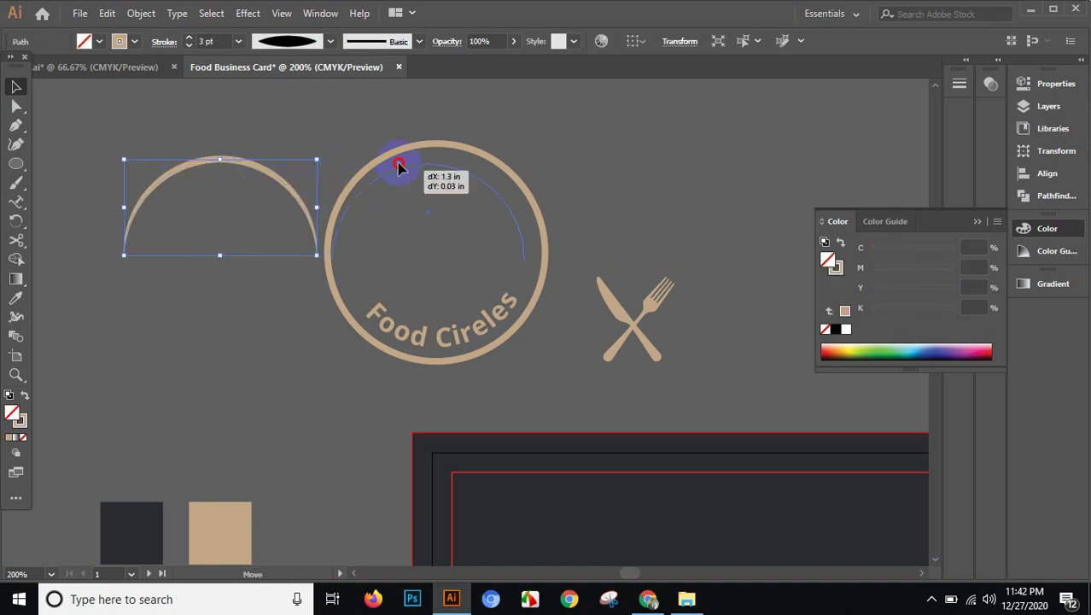
drag(404, 165, 405, 166)
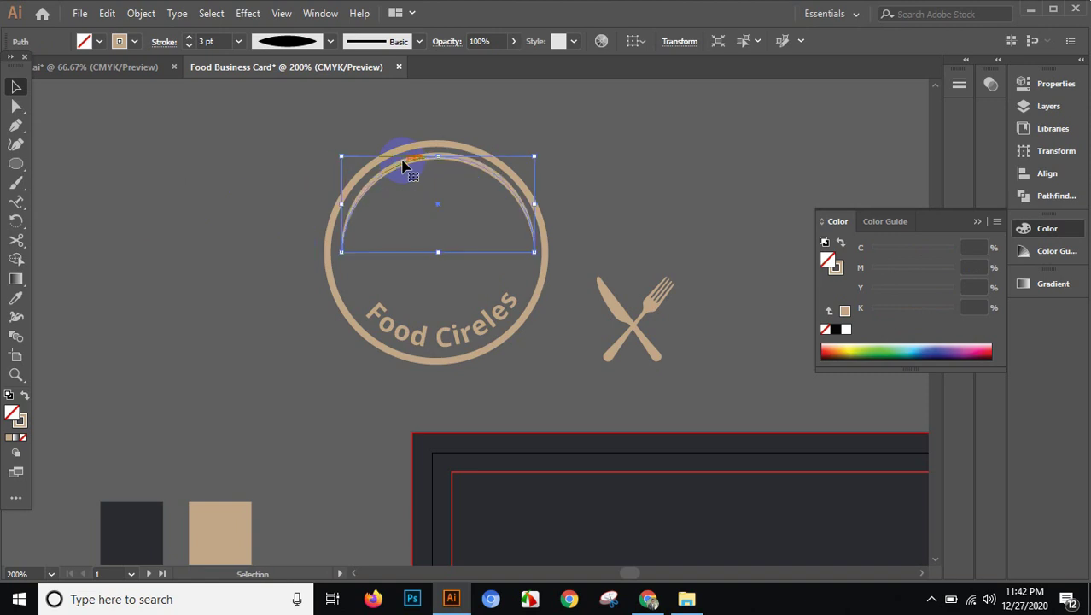
key(Left)
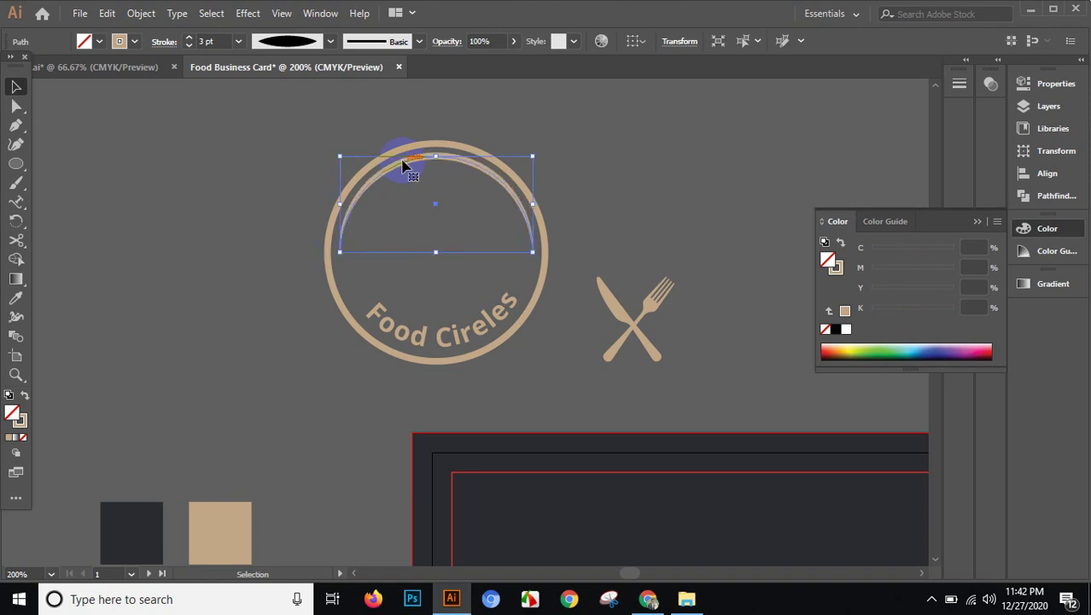
key(Down)
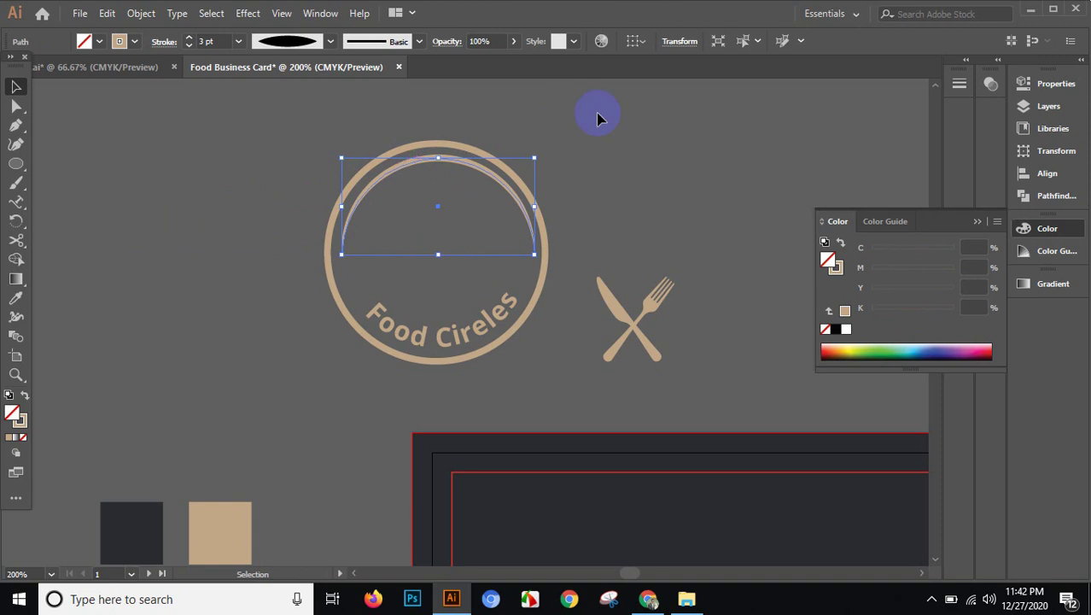
click(596, 115)
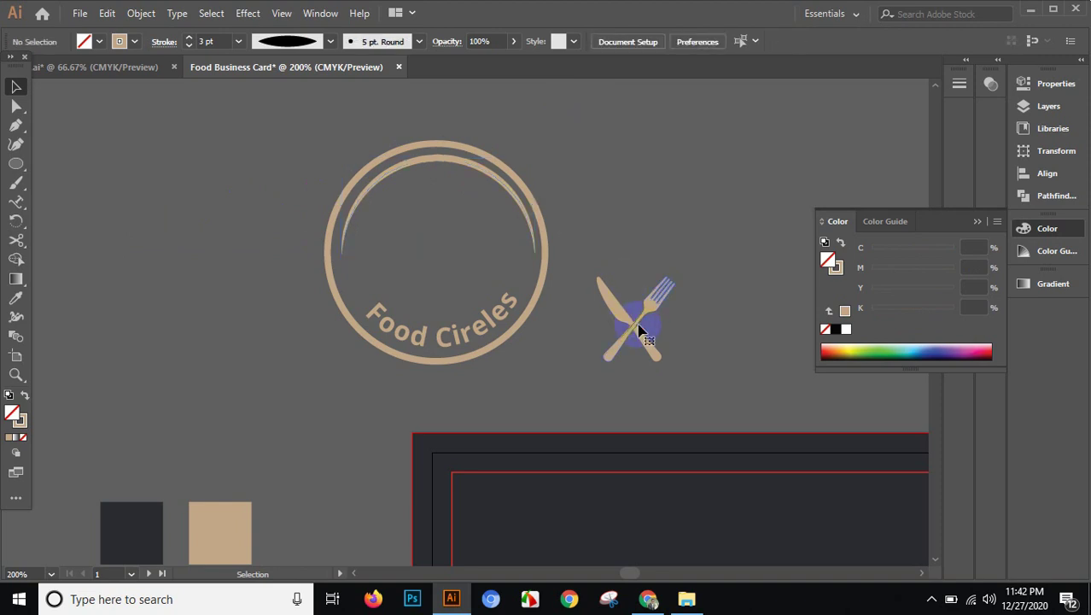
Centre the knife-and-fork inside the ring and enlarge it evenly to fit.
drag(633, 324, 430, 260)
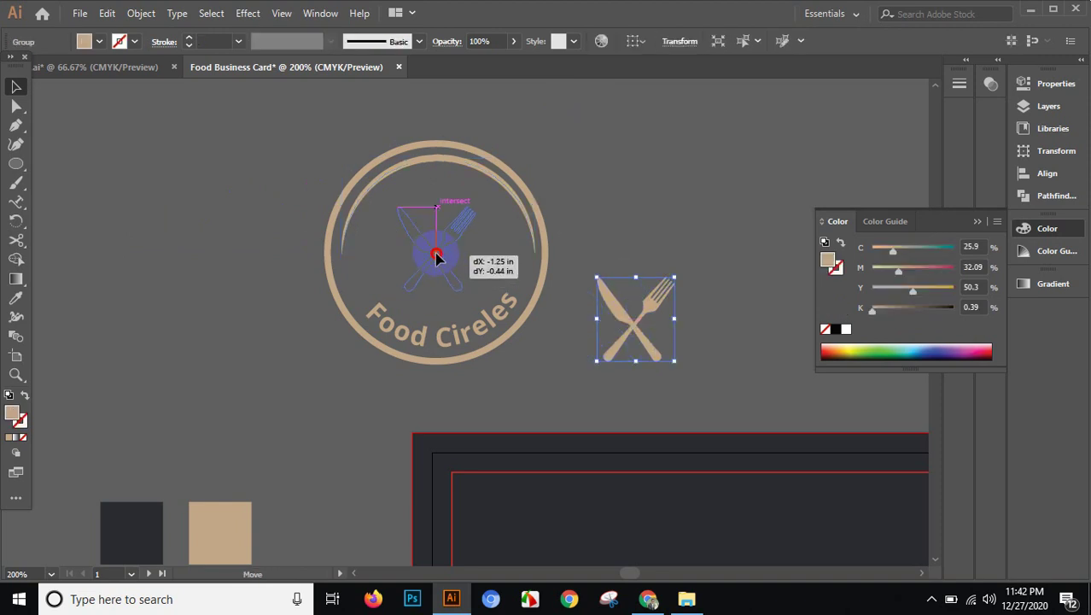
drag(430, 260, 461, 288)
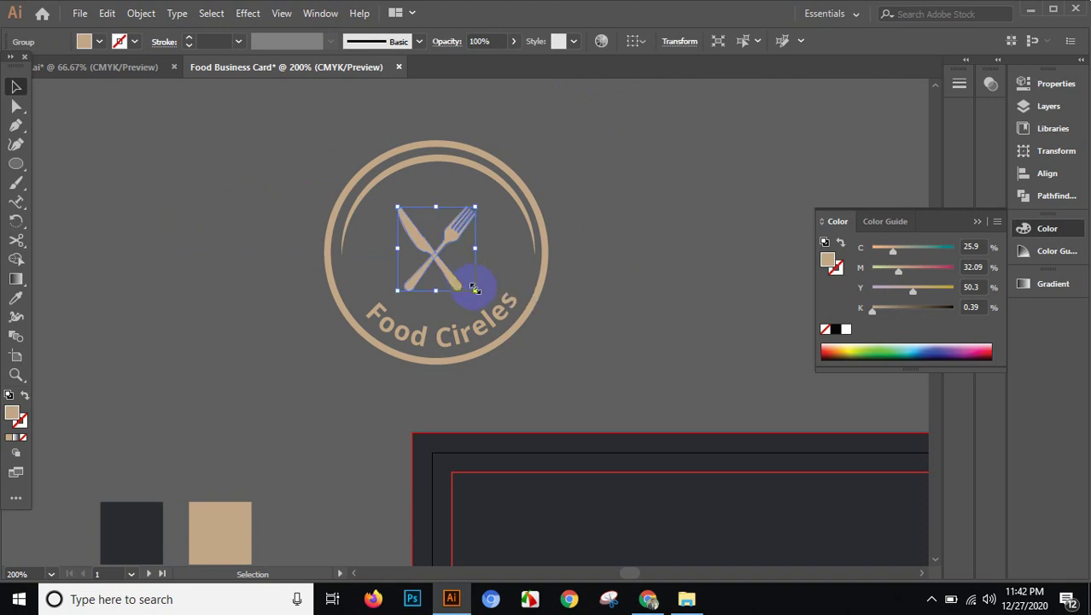
drag(475, 290, 497, 305)
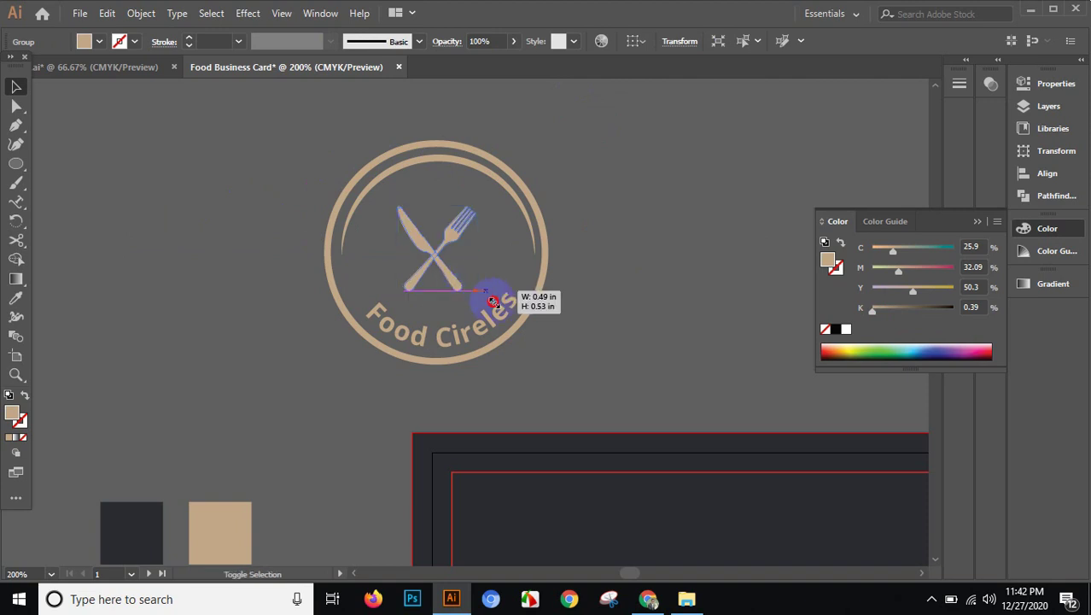
key(shift)
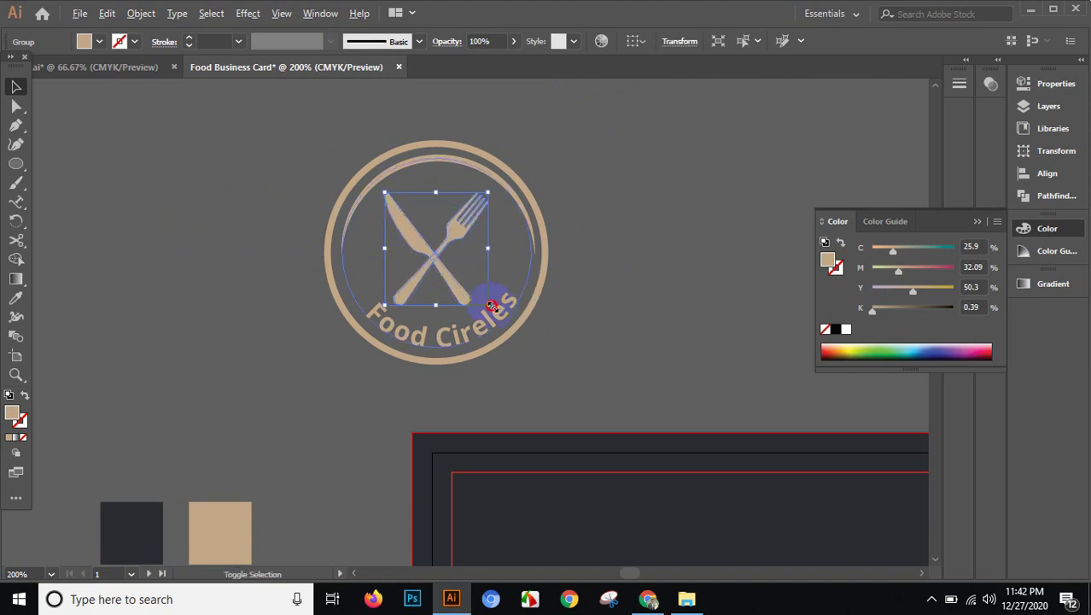
drag(494, 305, 497, 312)
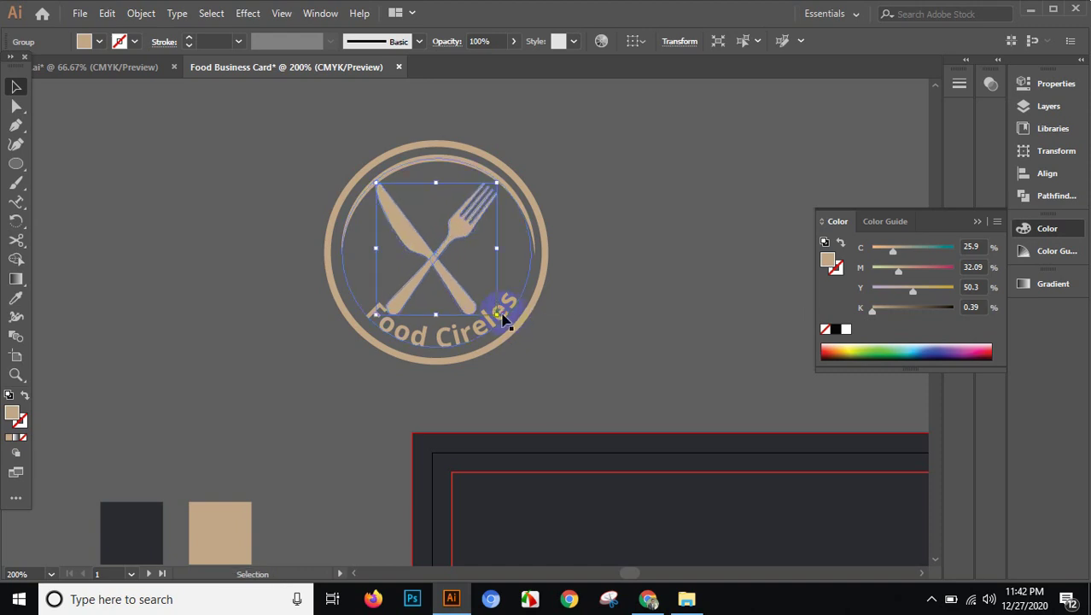
drag(496, 312, 486, 301)
click(586, 325)
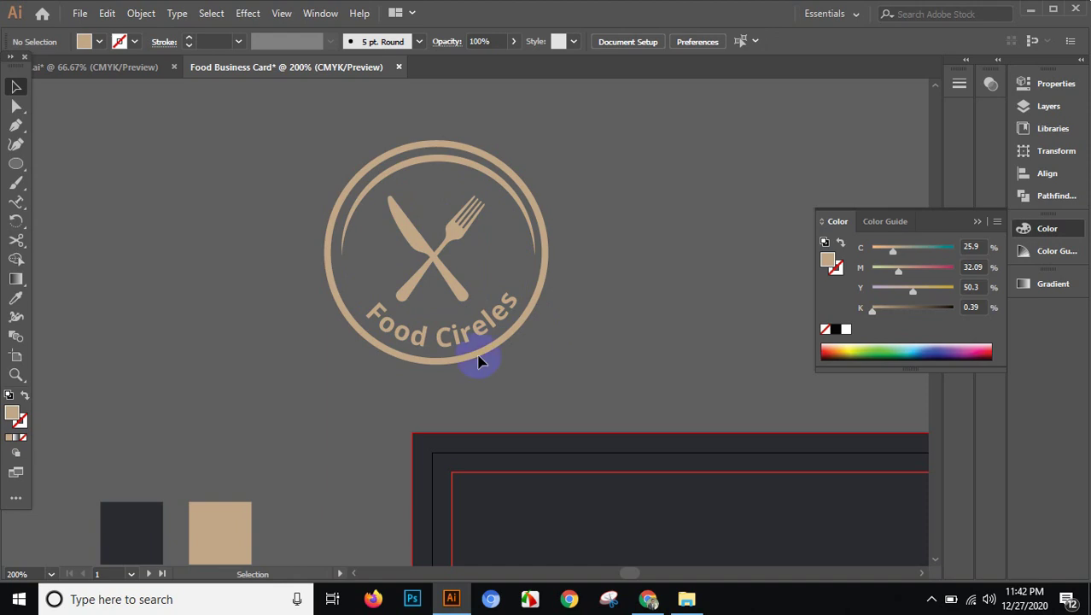
Nudge the inner tan arc slightly, then group all logo parts into one object.
drag(297, 148, 394, 183)
click(391, 177)
drag(392, 176, 390, 176)
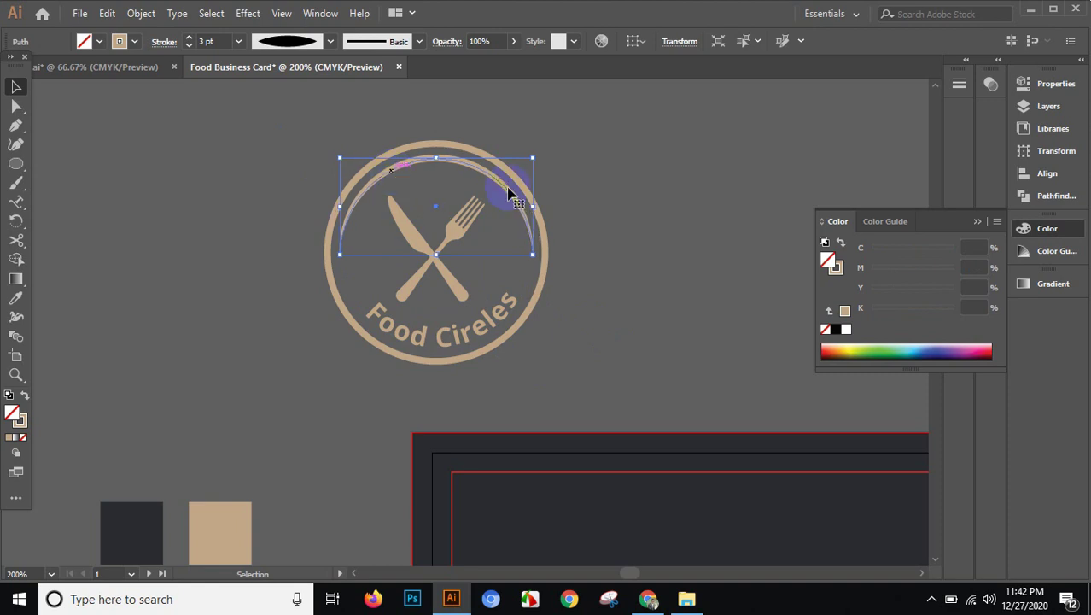
click(590, 203)
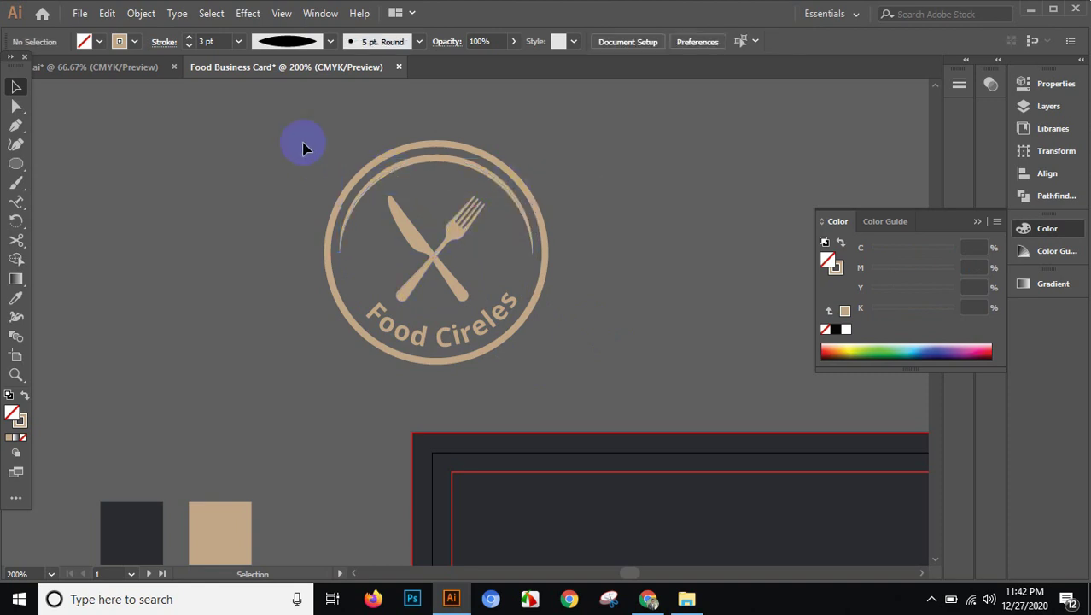
mouse_move(345, 186)
mouse_down()
mouse_move(572, 383)
mouse_move(556, 363)
mouse_up()
right_click(452, 250)
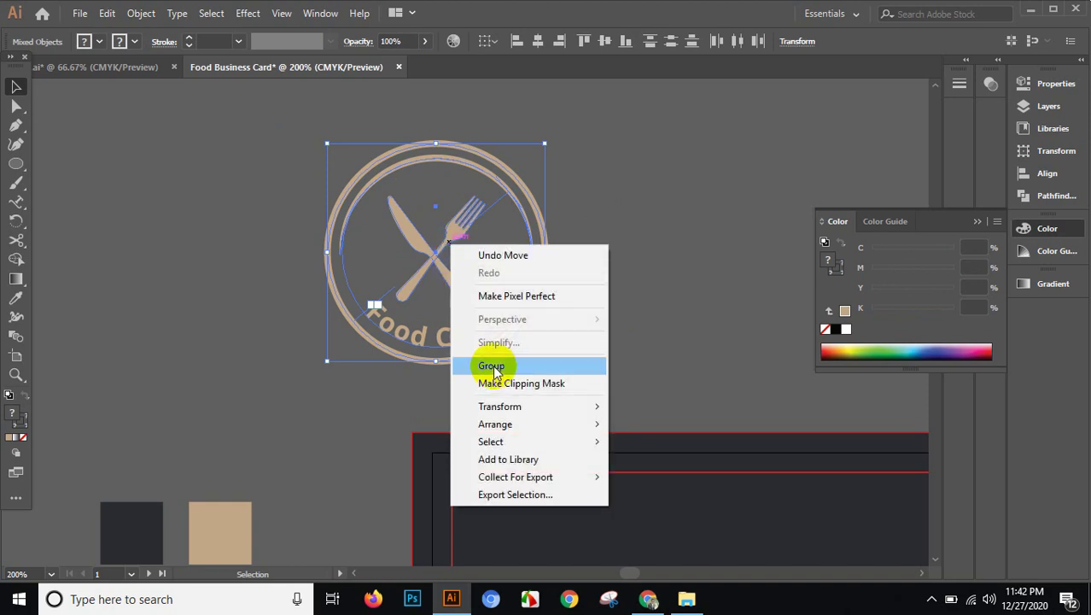
click(525, 362)
mouse_move(366, 129)
mouse_down()
mouse_move(578, 396)
mouse_move(622, 424)
mouse_move(510, 326)
mouse_up()
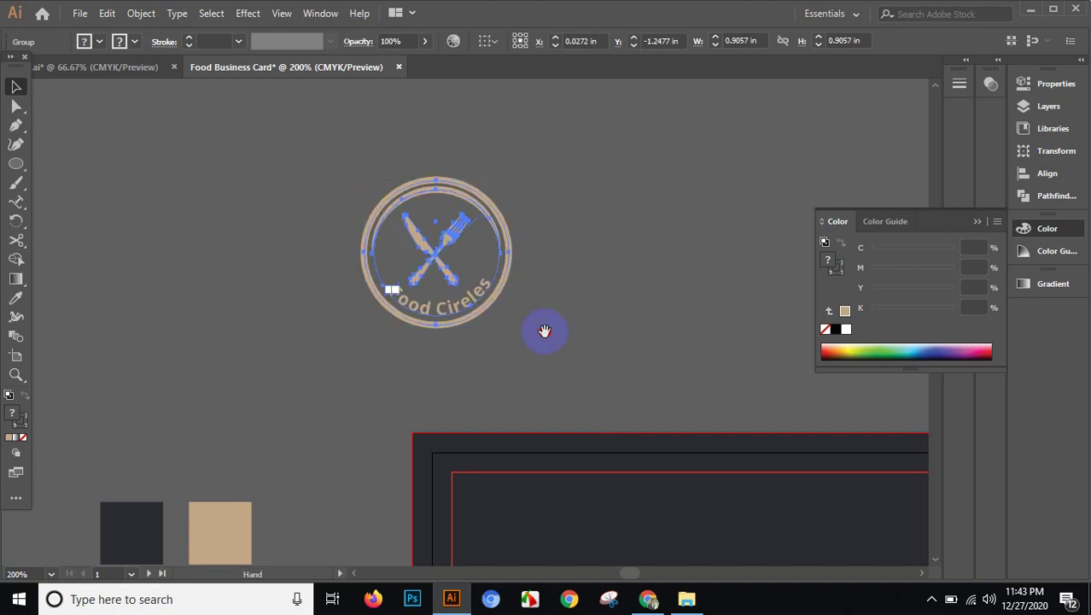
Move the grouped plate logo onto the dark card's left side, inside the red inset outline.
scroll(551, 329, down, 1)
scroll(551, 329, right, 2)
click(521, 292)
scroll(448, 238, down, 1)
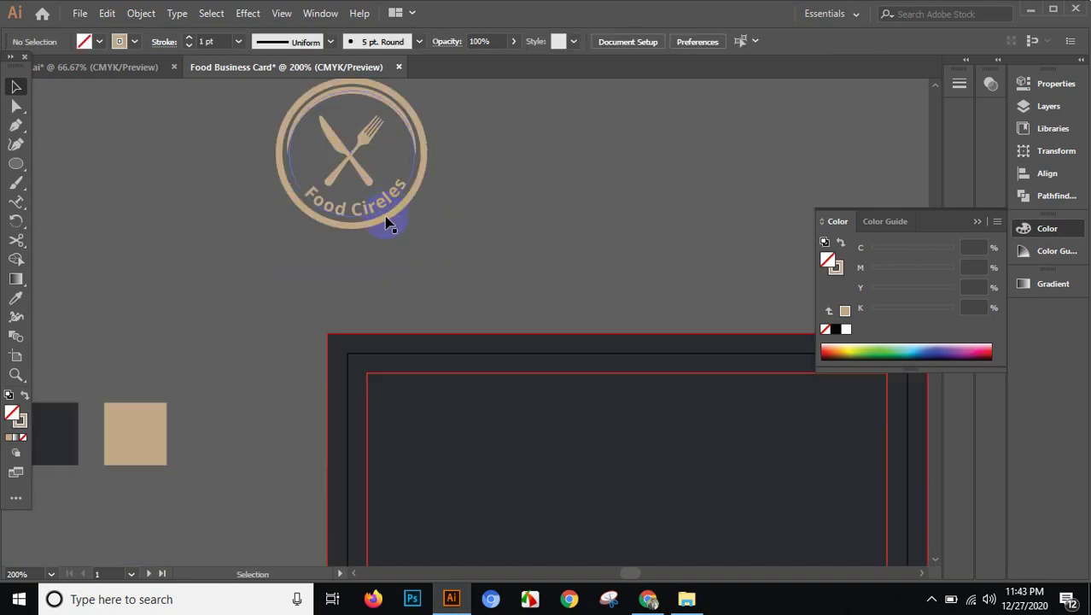
drag(386, 223, 527, 505)
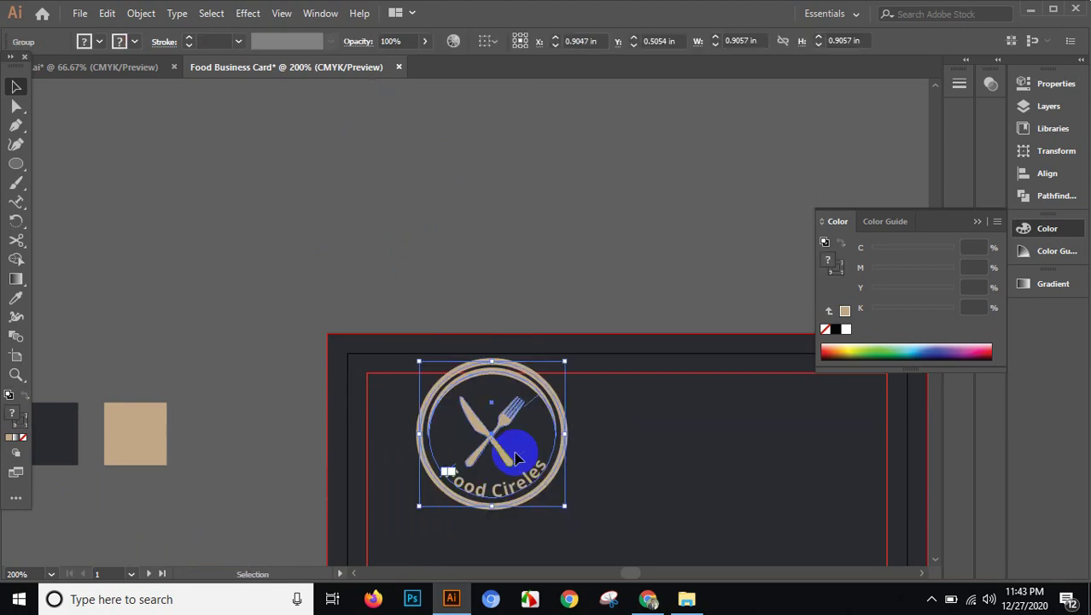
scroll(504, 418, down, 2)
click(508, 427)
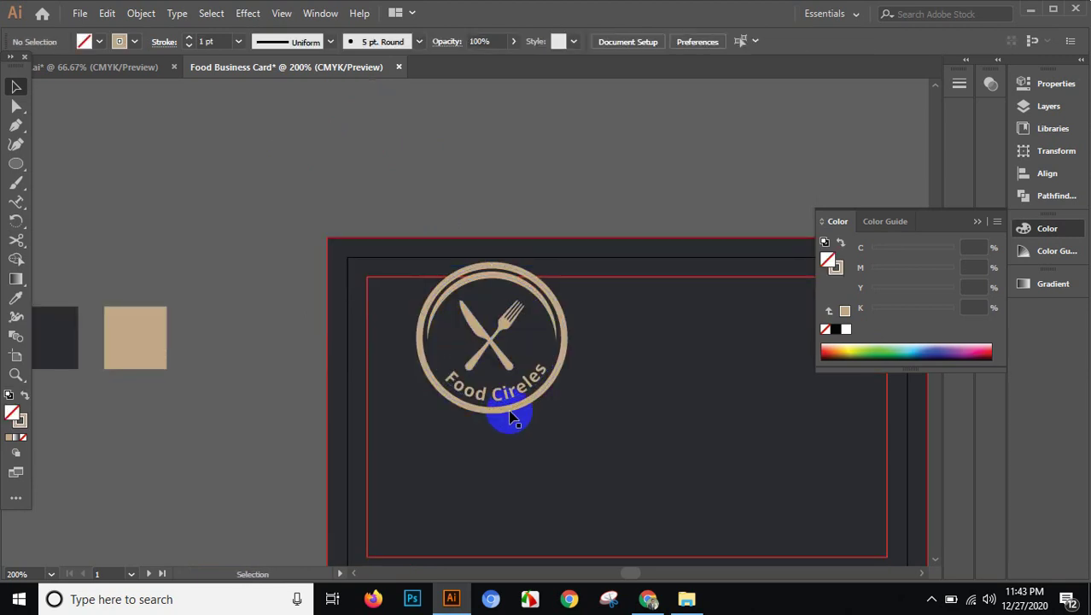
drag(506, 422, 482, 517)
click(577, 436)
scroll(487, 377, up, 1)
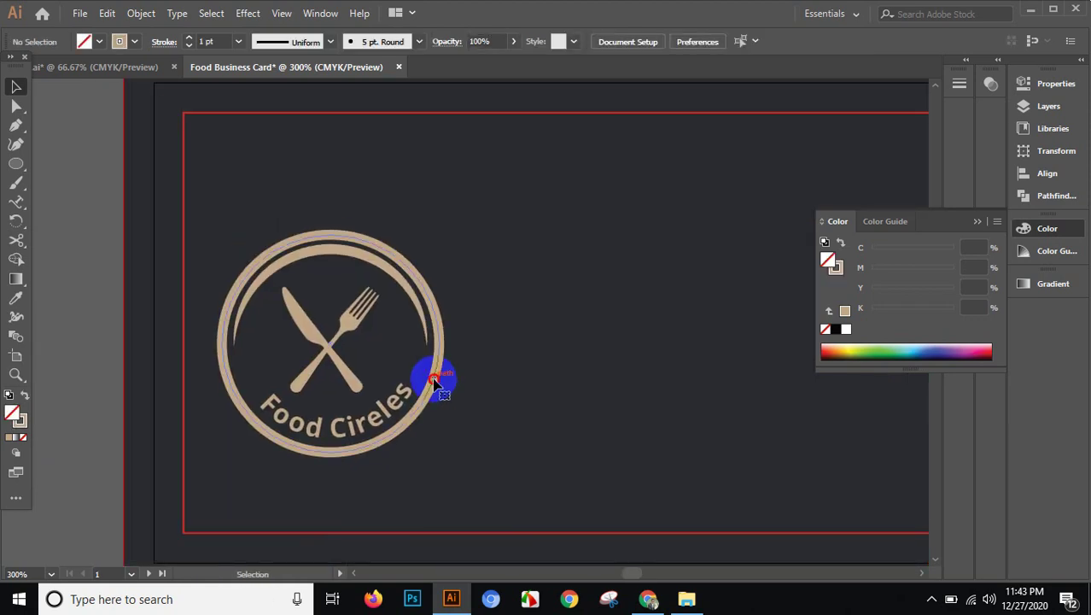
Ungroup the logo and thin the ring strokes to 2 pt.
click(436, 386)
right_click(435, 386)
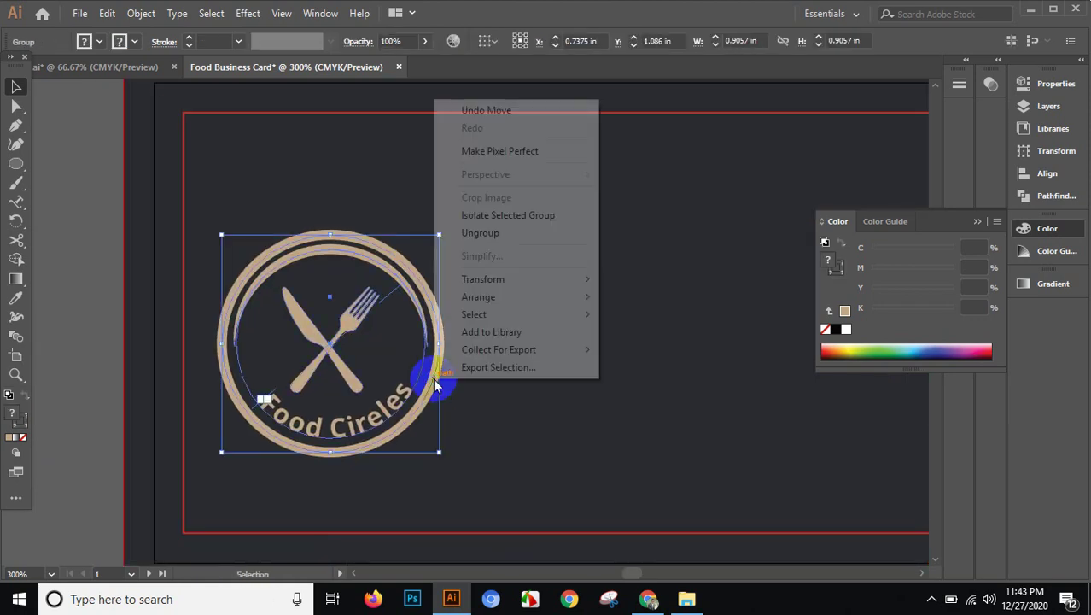
click(480, 233)
click(401, 256)
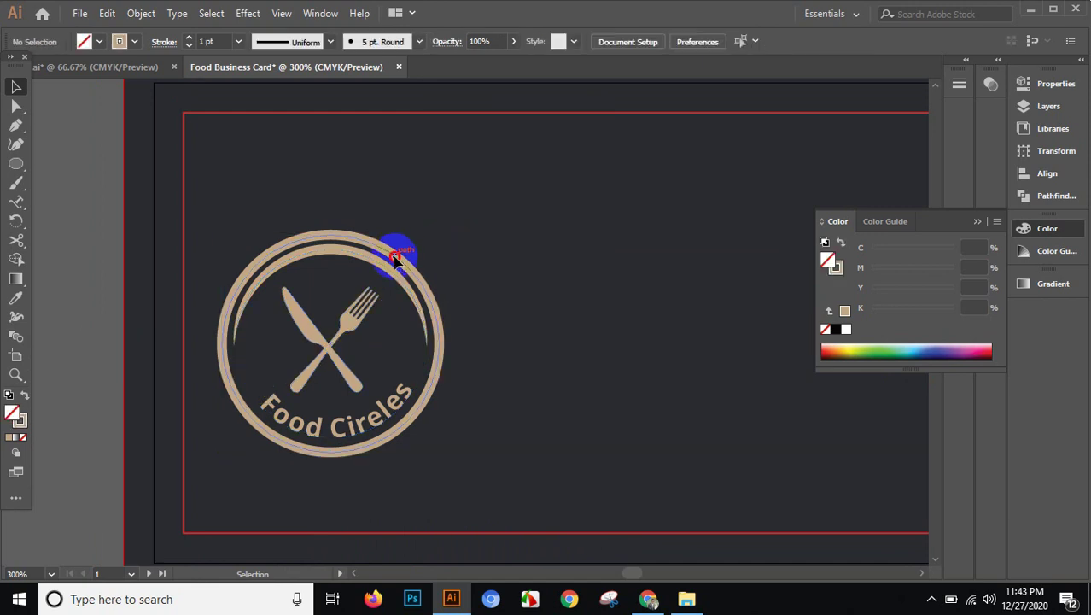
click(402, 264)
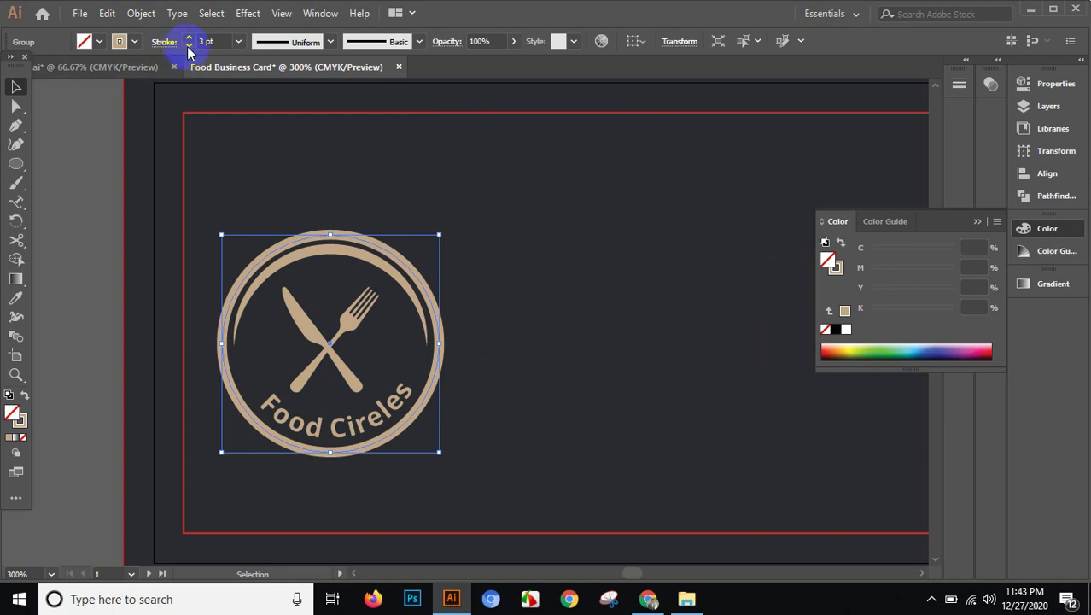
click(188, 47)
click(328, 263)
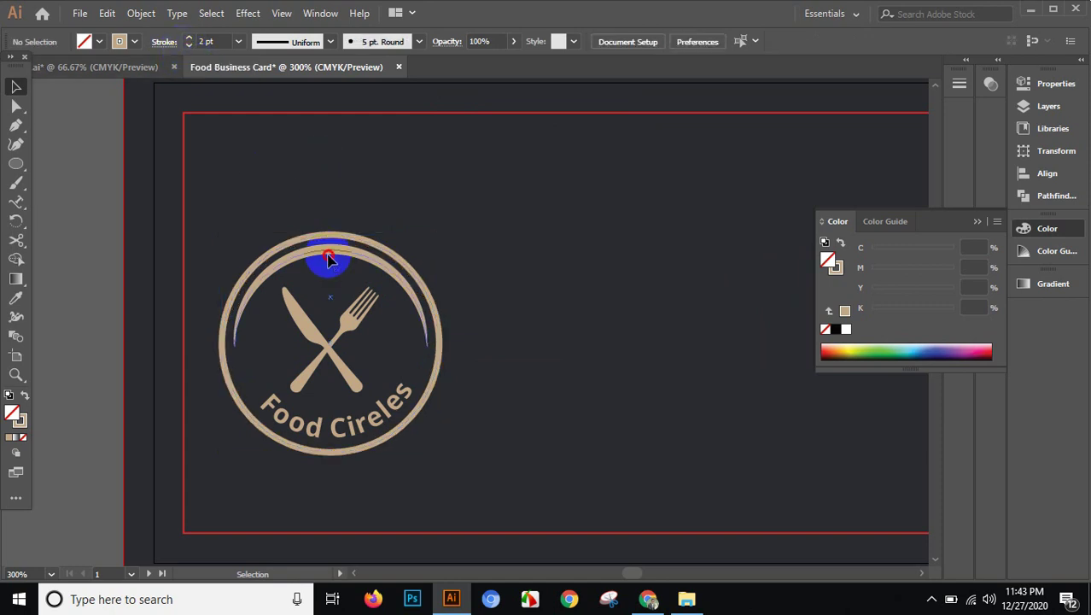
click(189, 38)
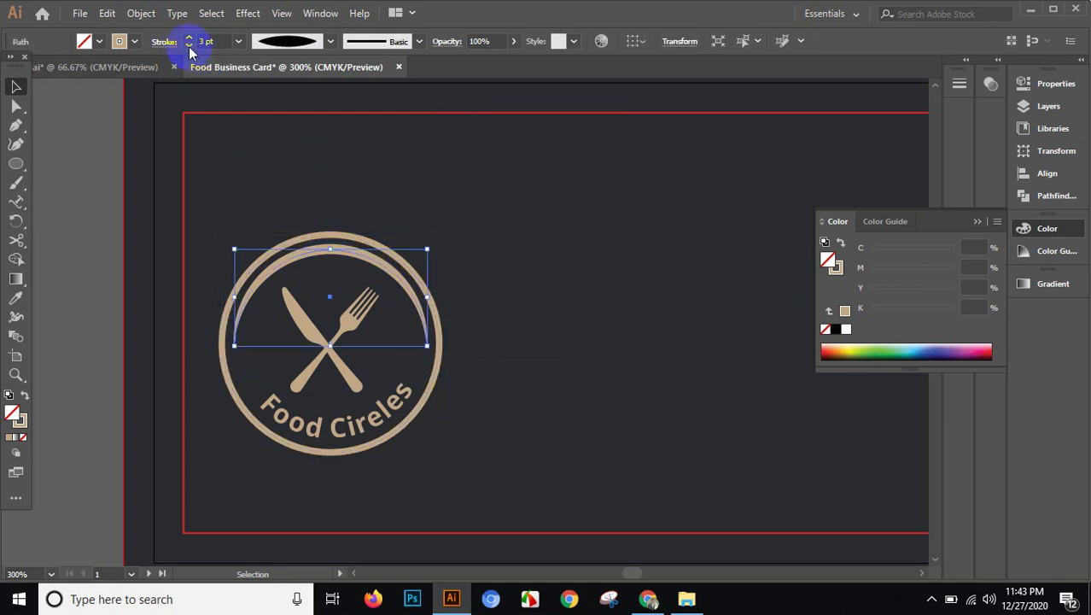
click(229, 236)
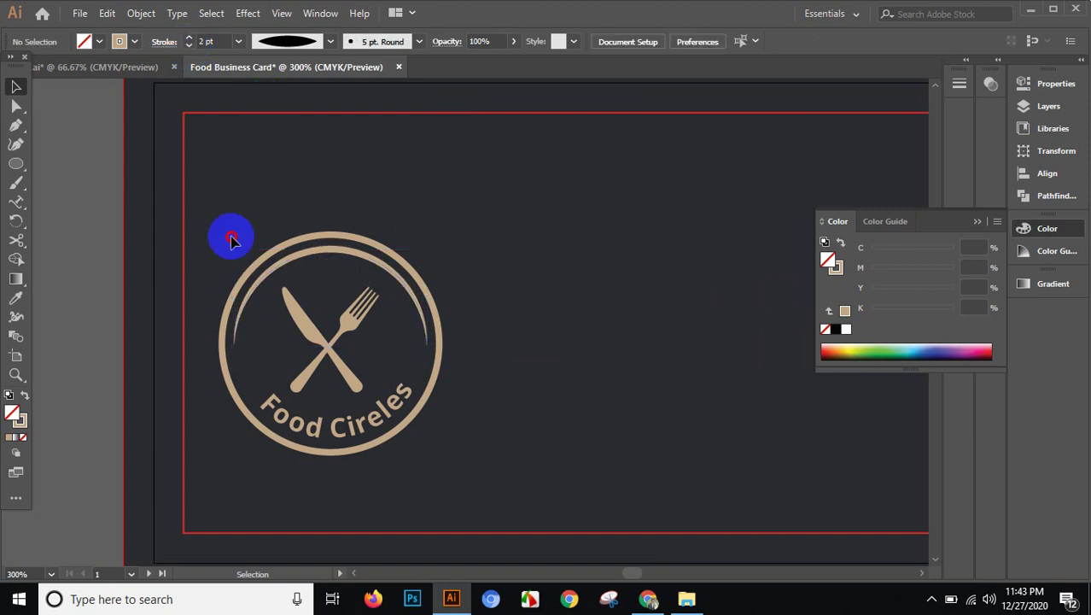
Regroup the logo and zoom out to 200% to show the whole card.
drag(437, 424, 426, 438)
right_click(338, 317)
click(375, 423)
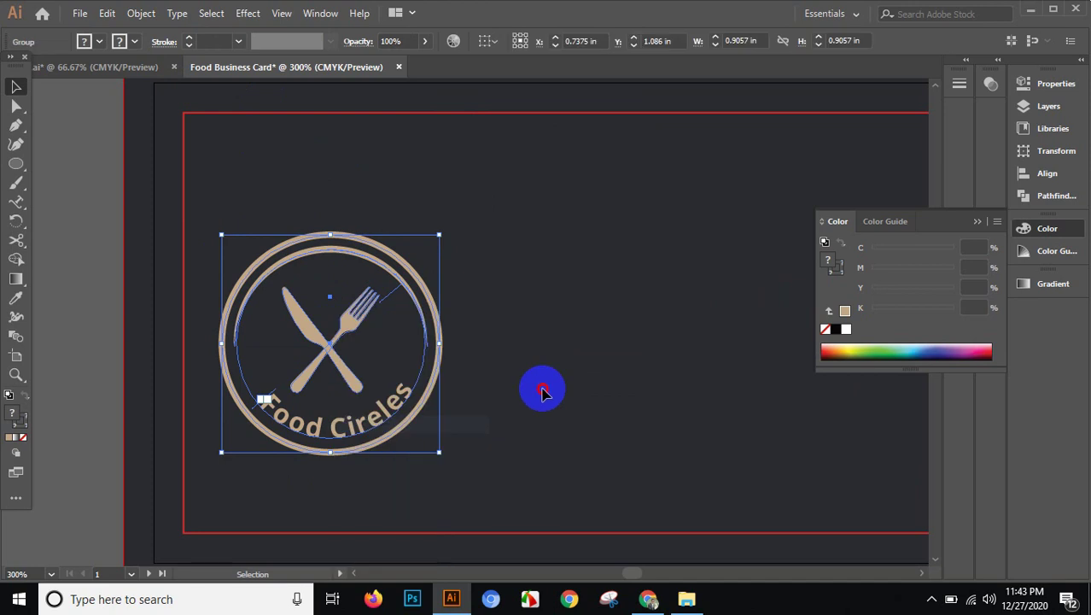
click(402, 378)
key(ctrl+a)
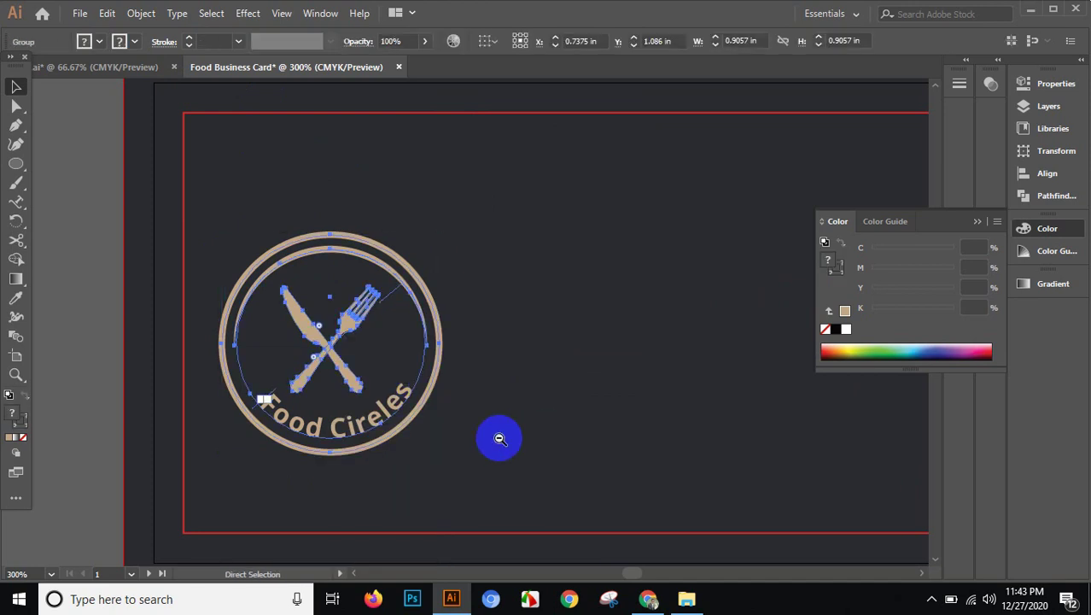
alt+click(500, 438)
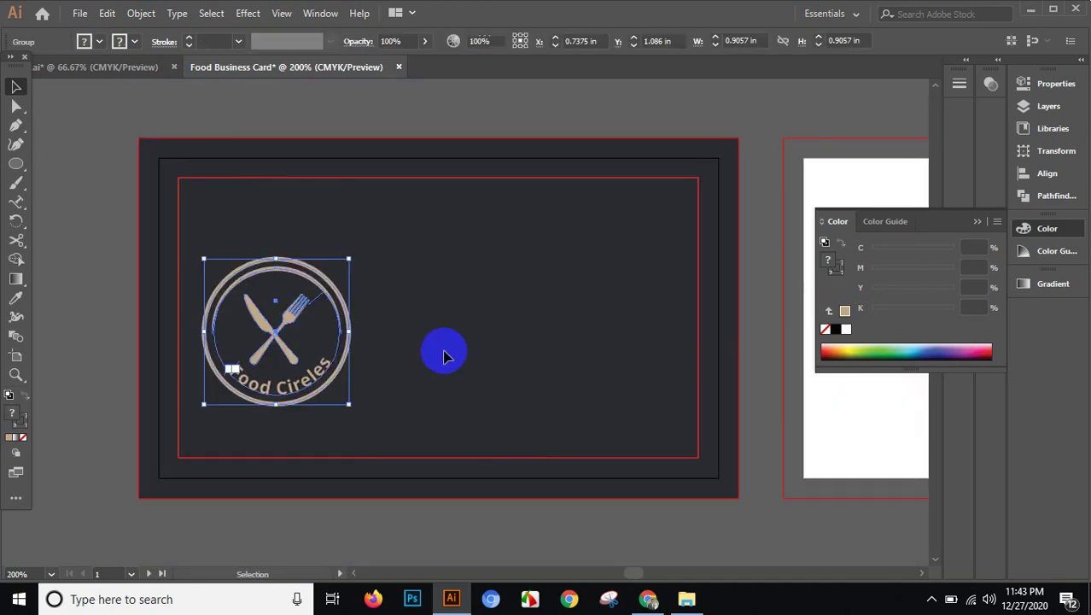
click(443, 354)
drag(458, 349, 359, 360)
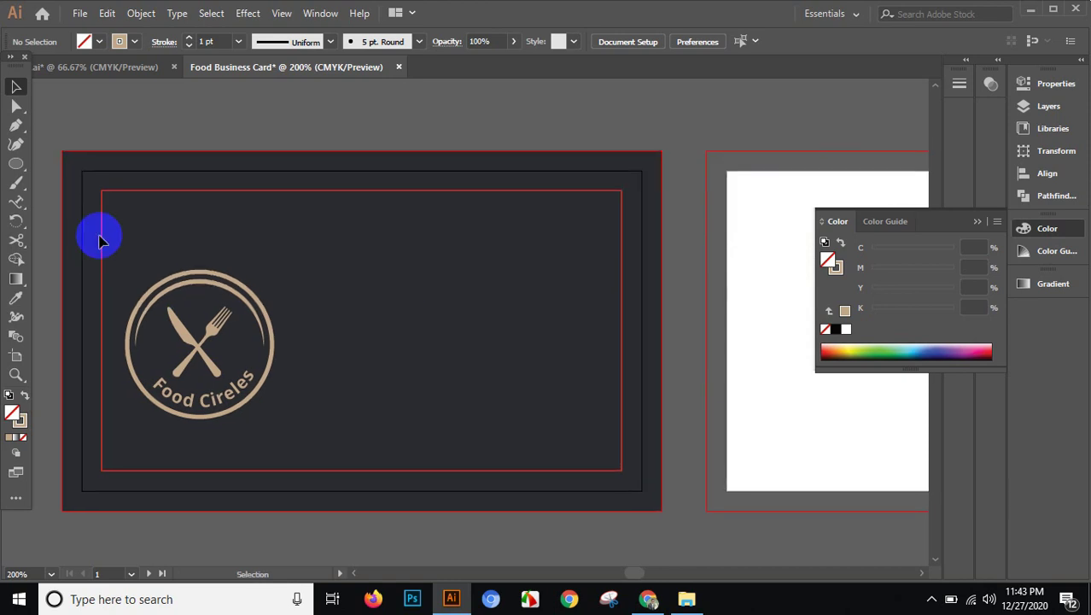
click(25, 212)
Add the name KIRLES as horizontal text near the top of the card.
drag(25, 213, 51, 205)
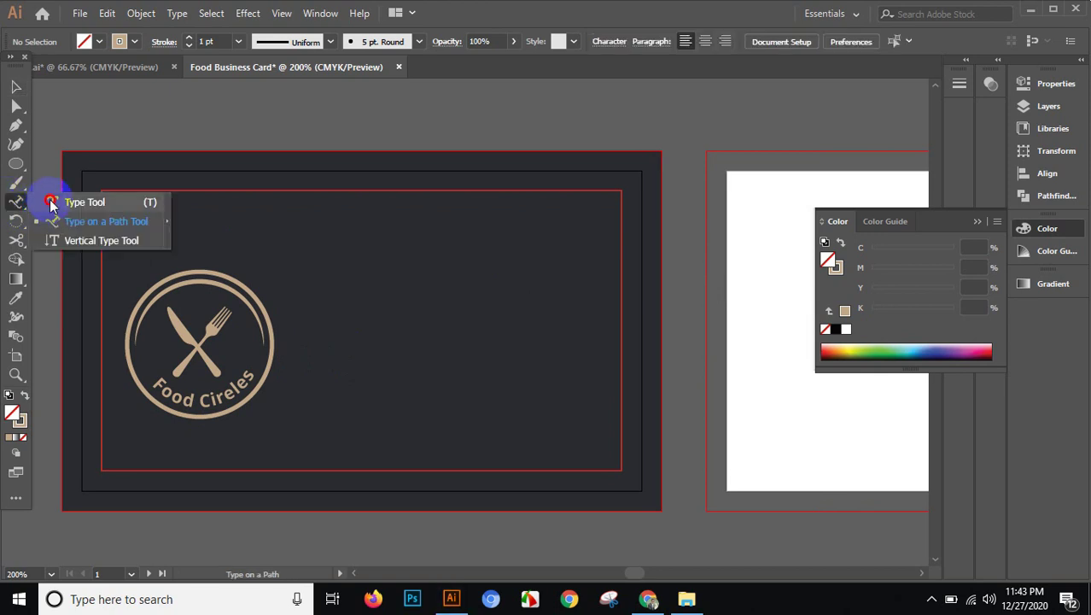
click(51, 203)
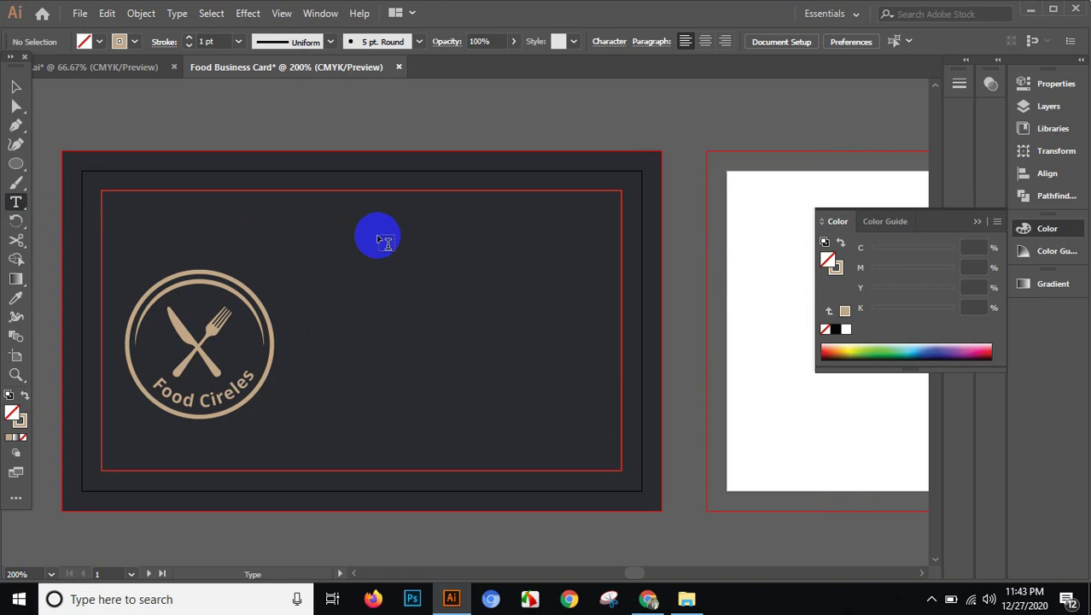
click(377, 233)
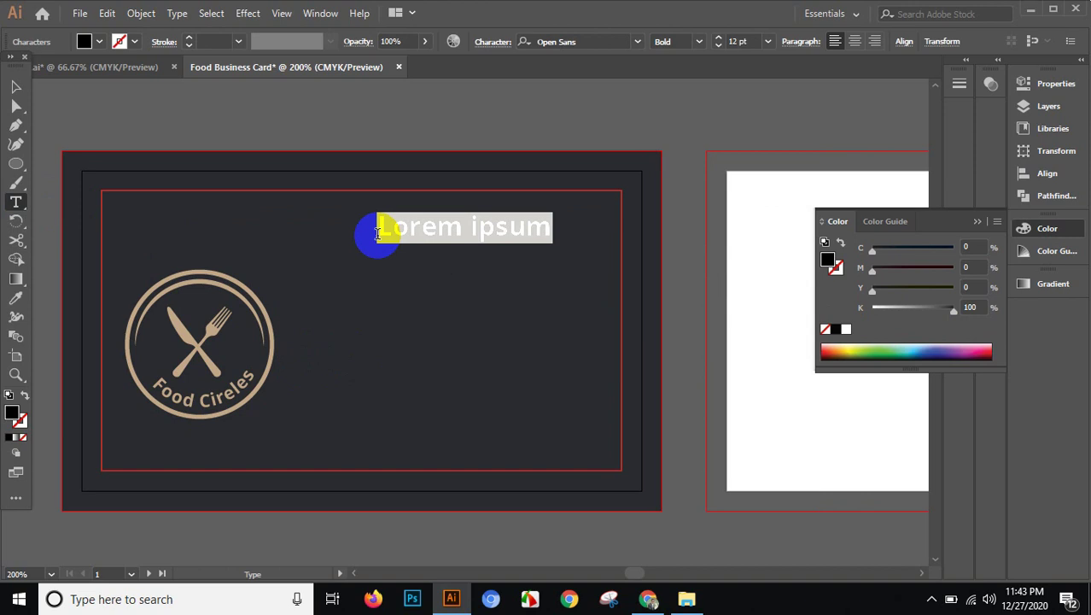
text(K)
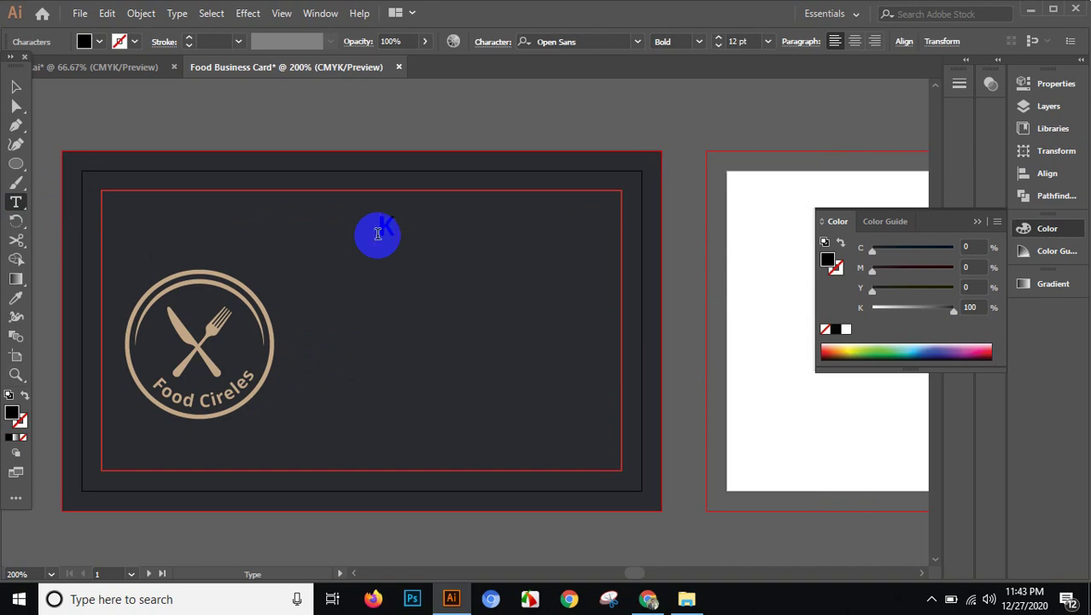
text(ir)
text(RLES)
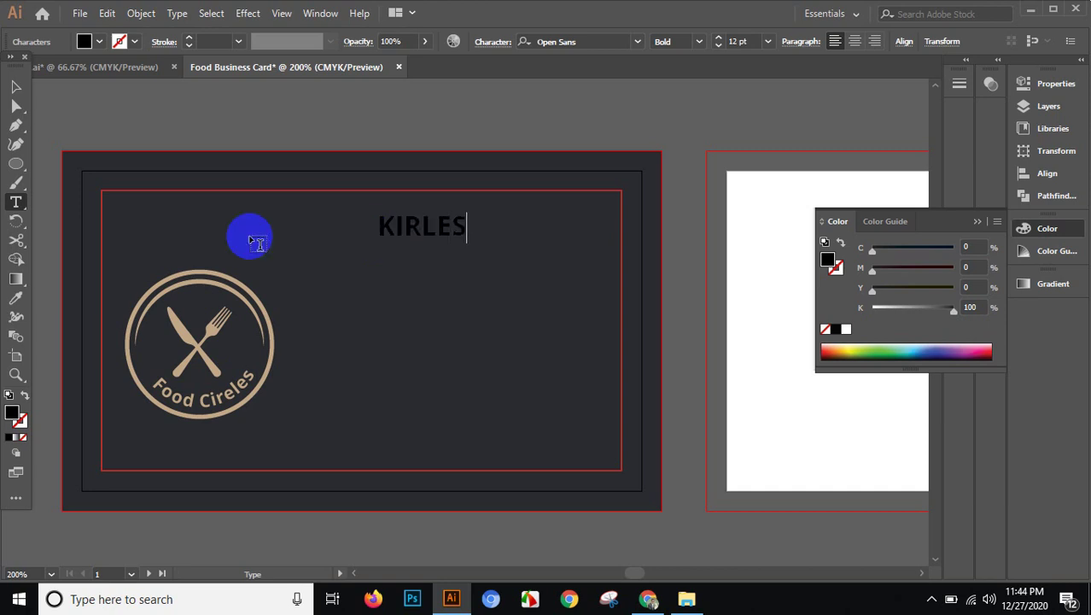
click(16, 87)
click(433, 227)
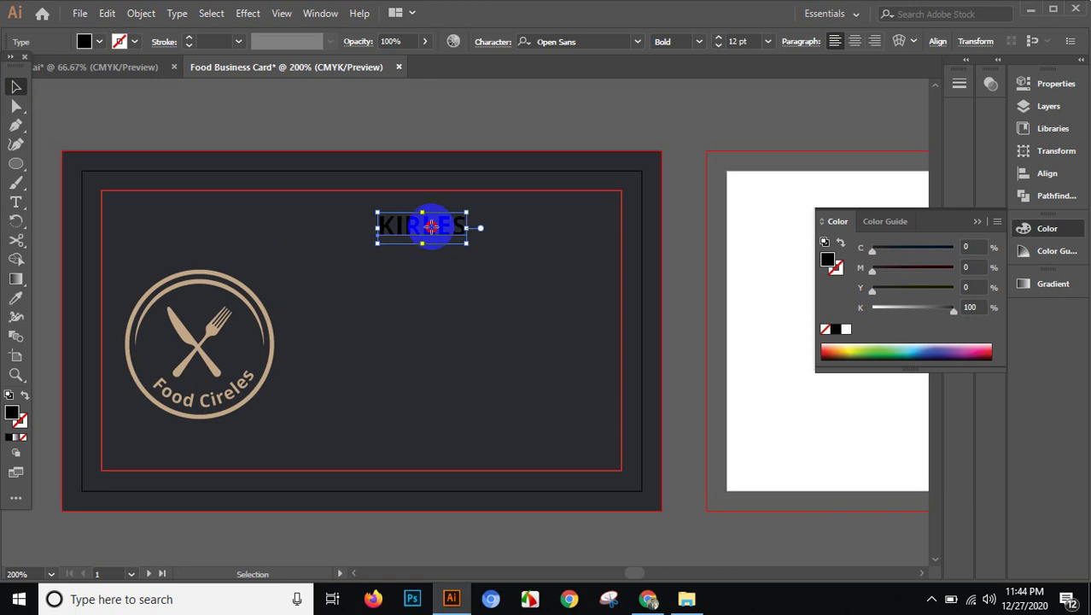
Colour KIRLES the logo's tan and start a new text line below it.
click(16, 297)
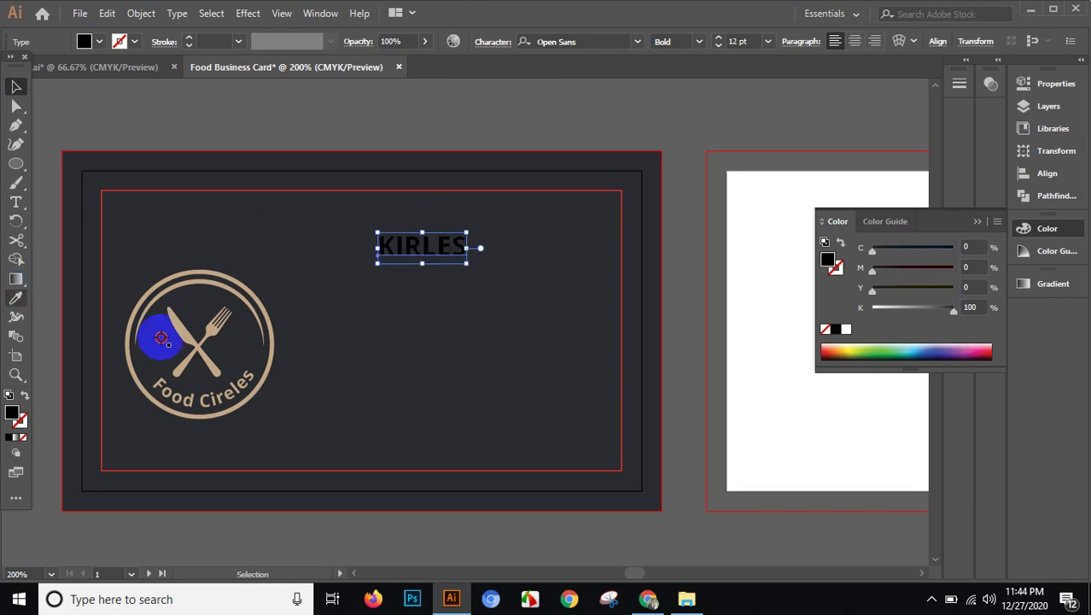
click(192, 331)
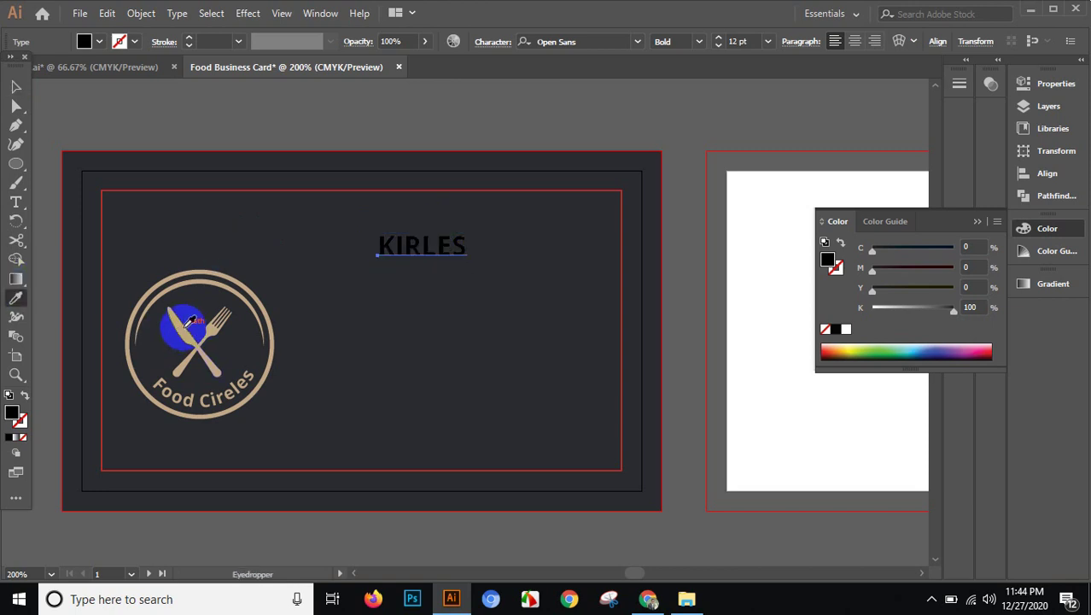
click(190, 321)
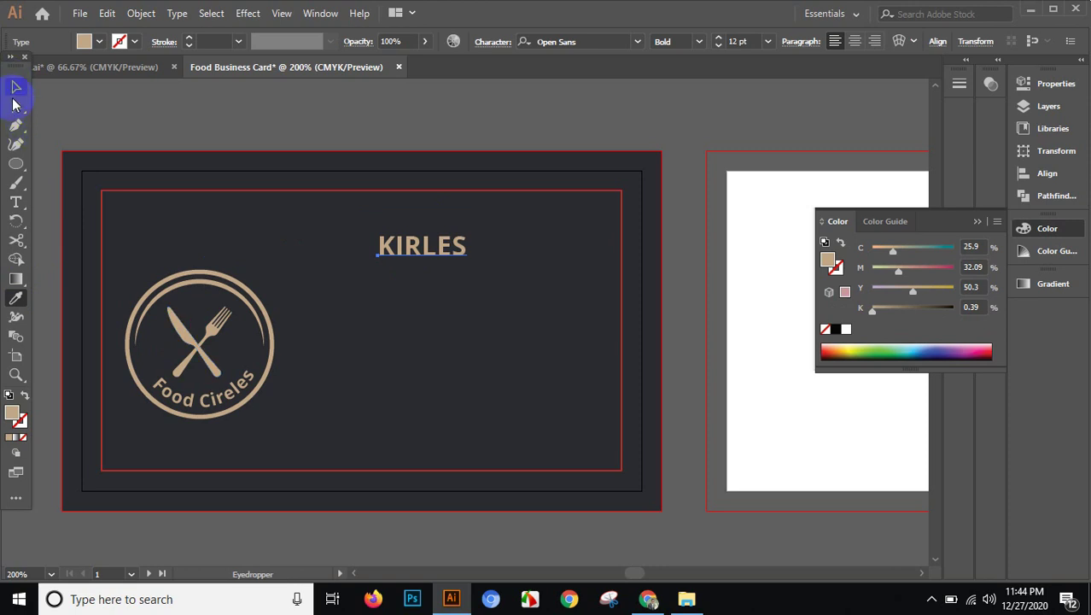
click(15, 201)
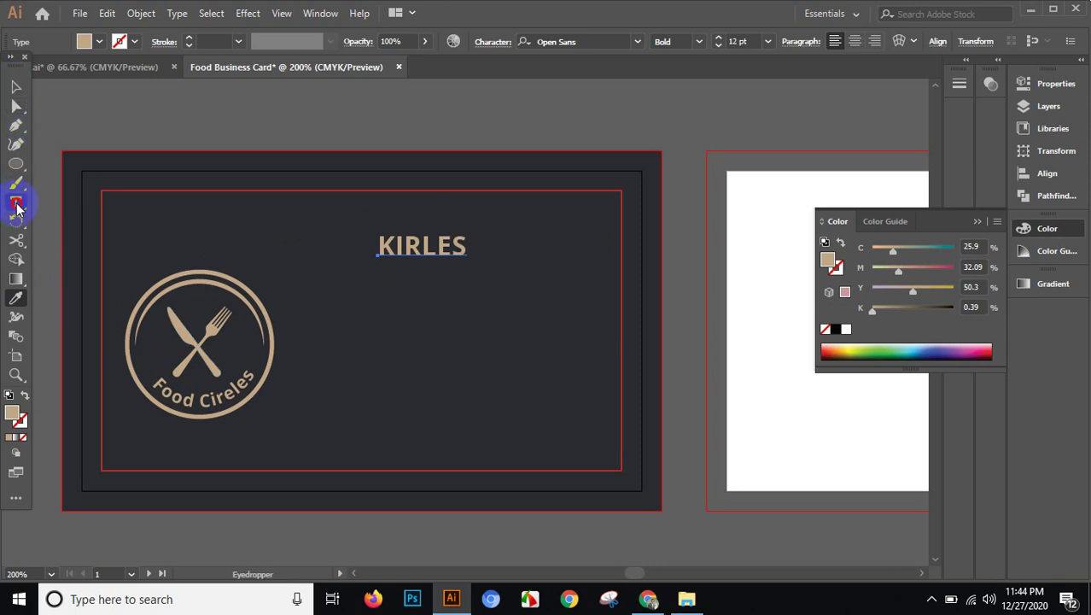
click(373, 296)
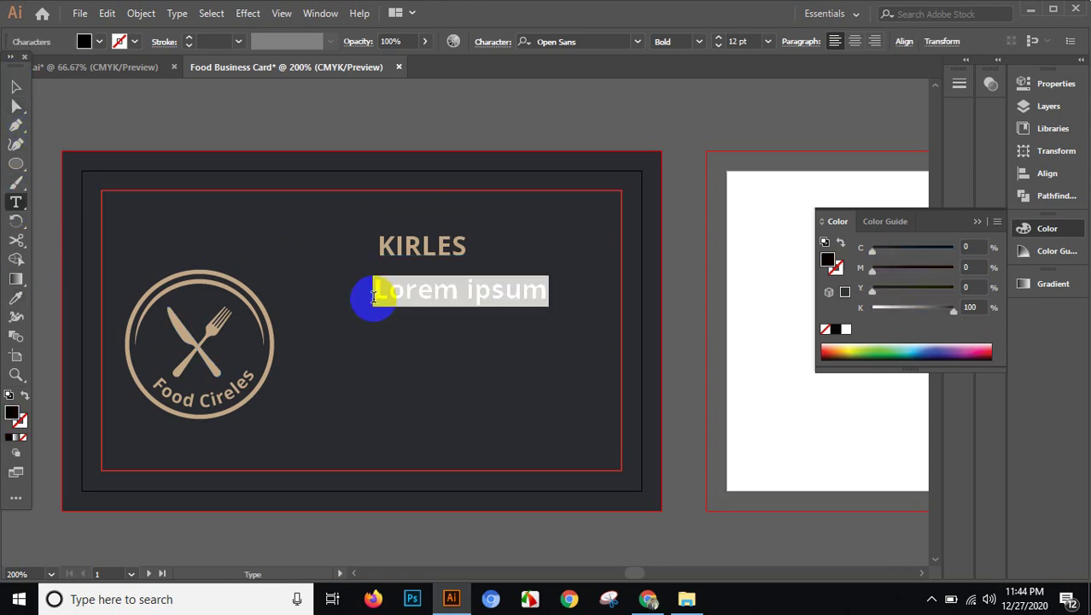
Type the CEO title below KIRLES, colour it the logo's tan and move it up.
text(C)
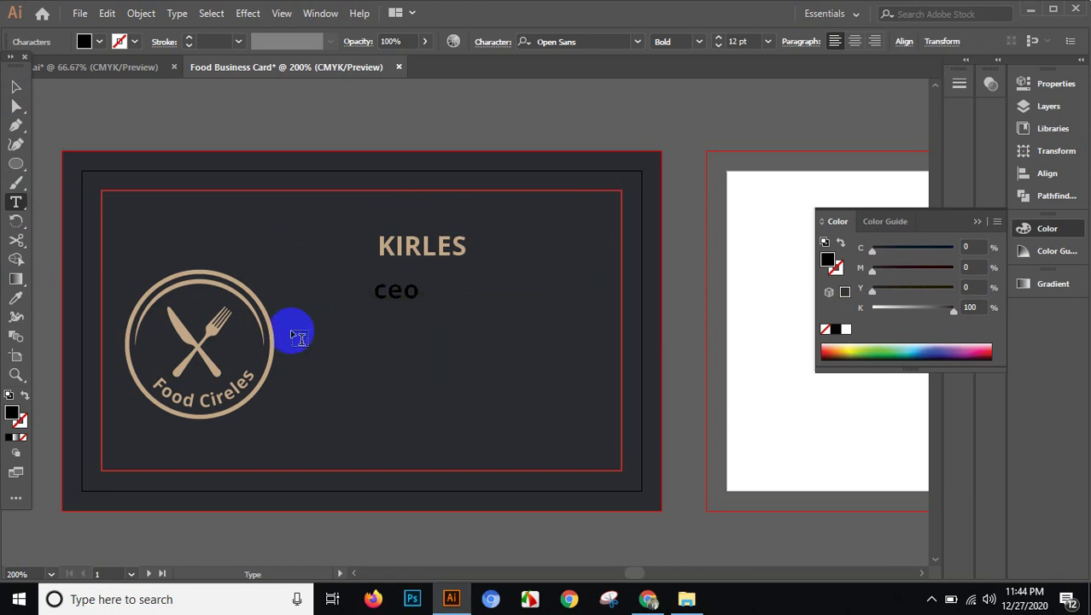
key(BackSpace)
key(BackSpace)
text(CE)
click(12, 86)
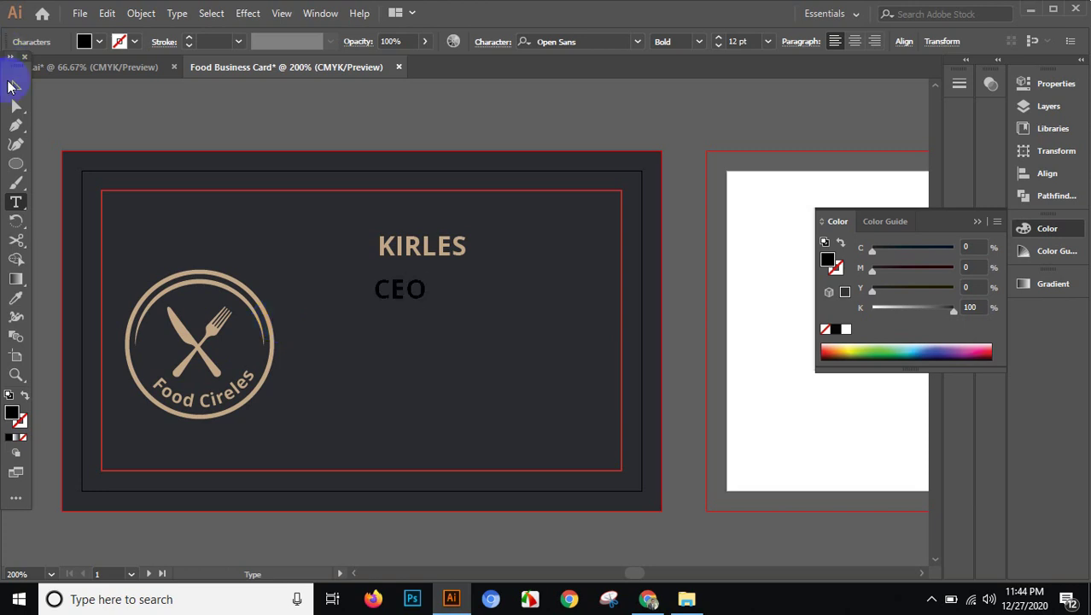
click(15, 297)
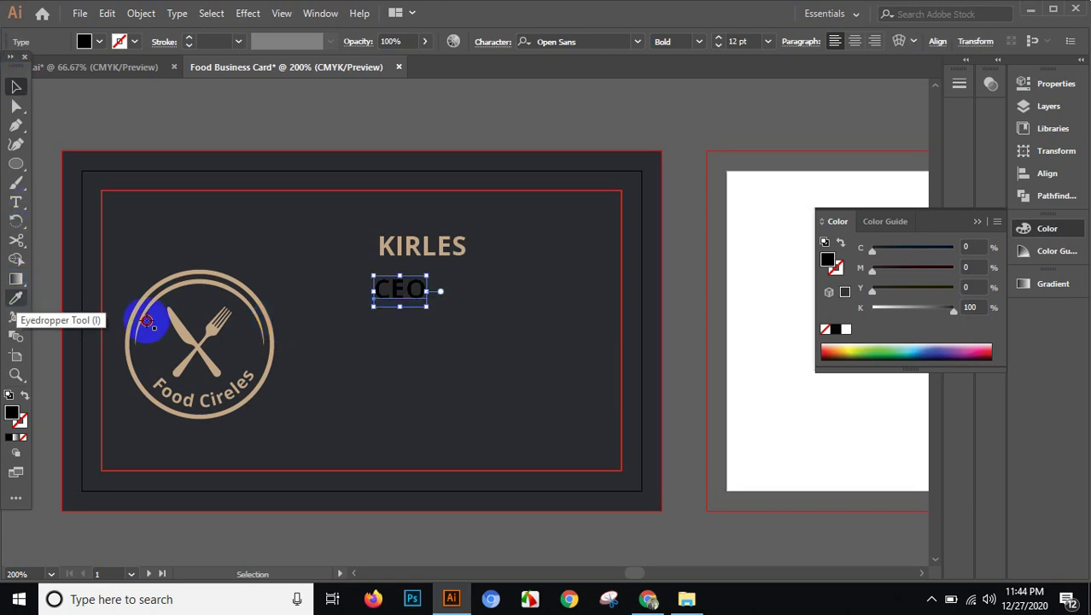
click(179, 321)
click(12, 87)
click(393, 288)
drag(399, 286, 404, 266)
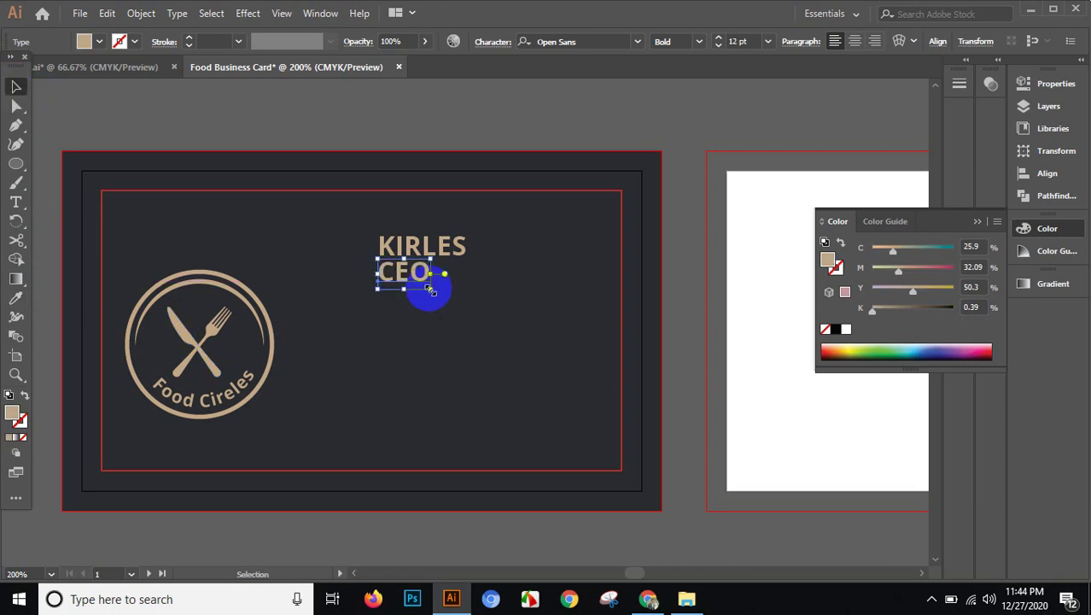
Reduce the CEO title to 8 pt and tuck it right beneath KIRLES.
click(455, 249)
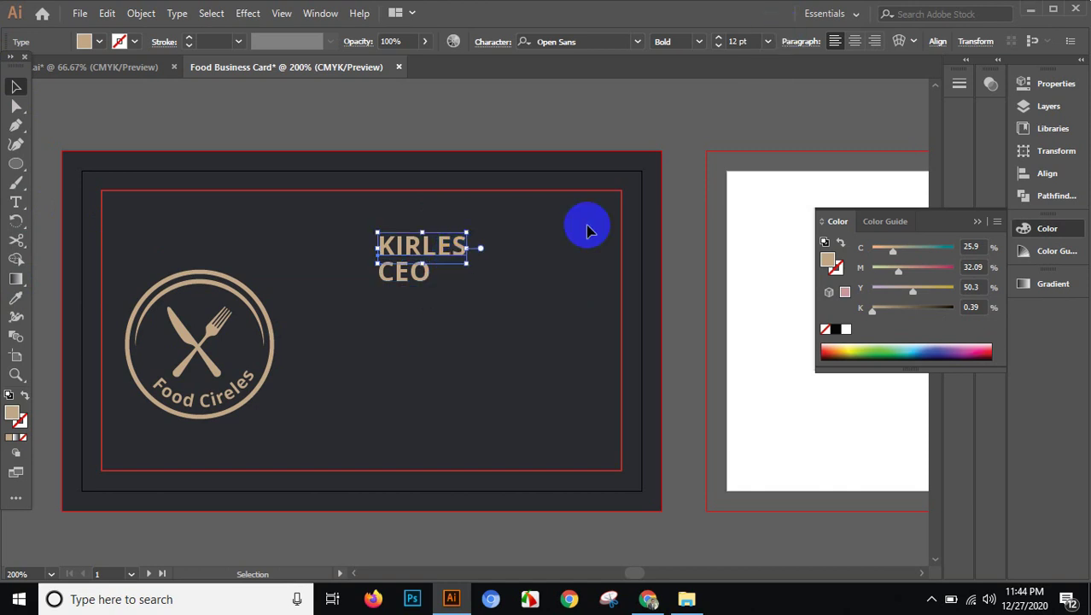
click(412, 282)
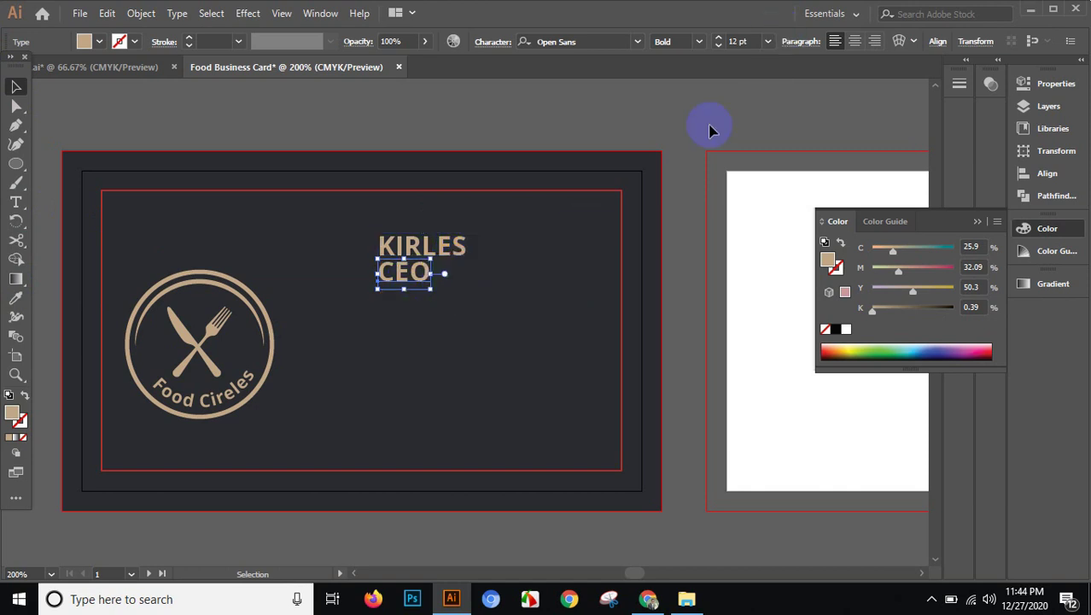
click(719, 47)
click(720, 48)
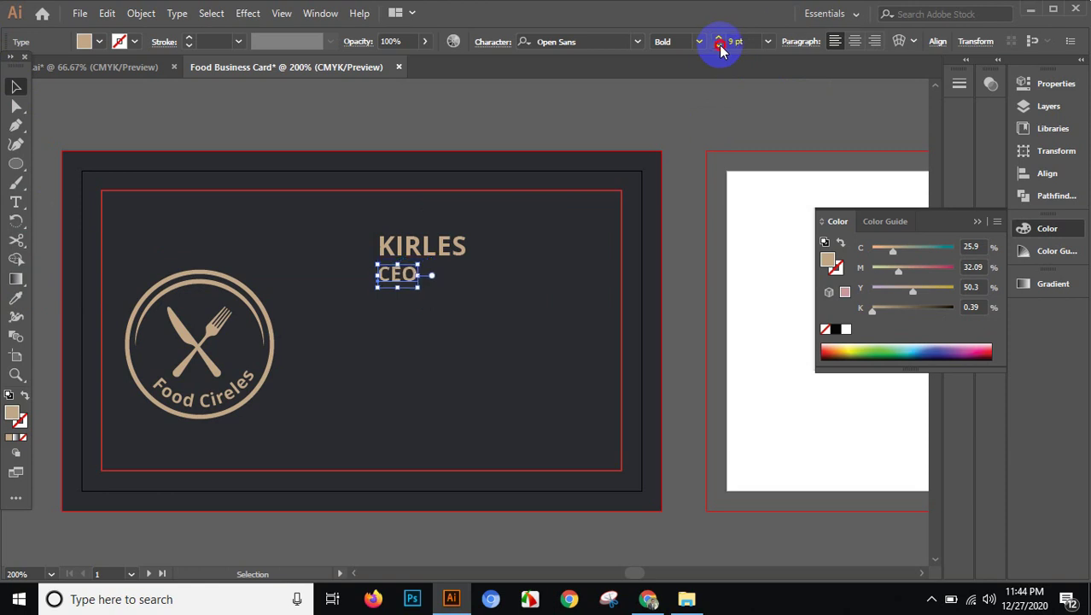
click(383, 262)
drag(386, 274, 386, 269)
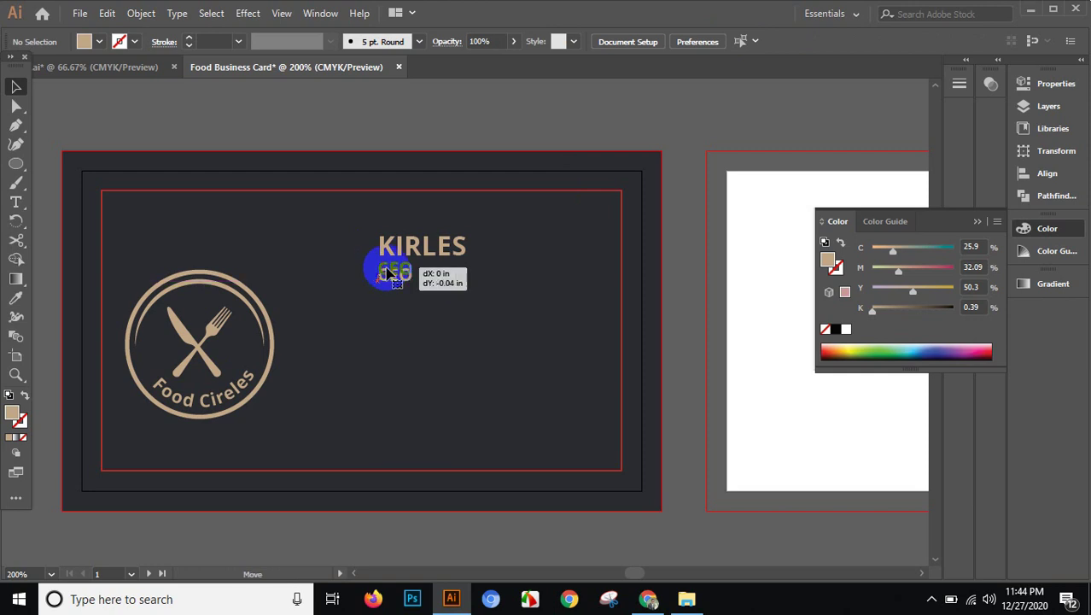
click(449, 294)
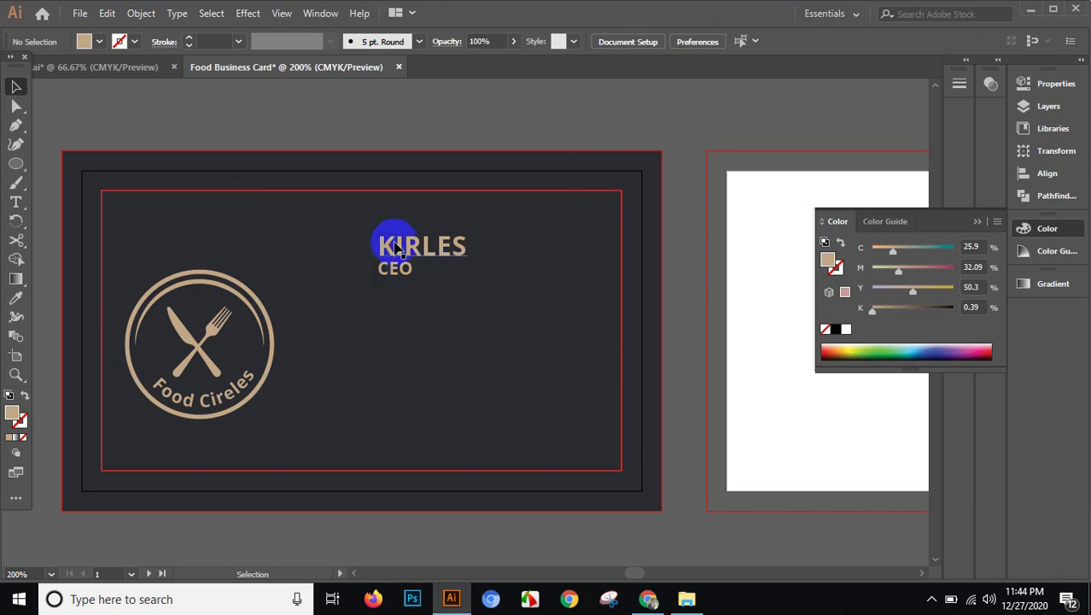
click(122, 68)
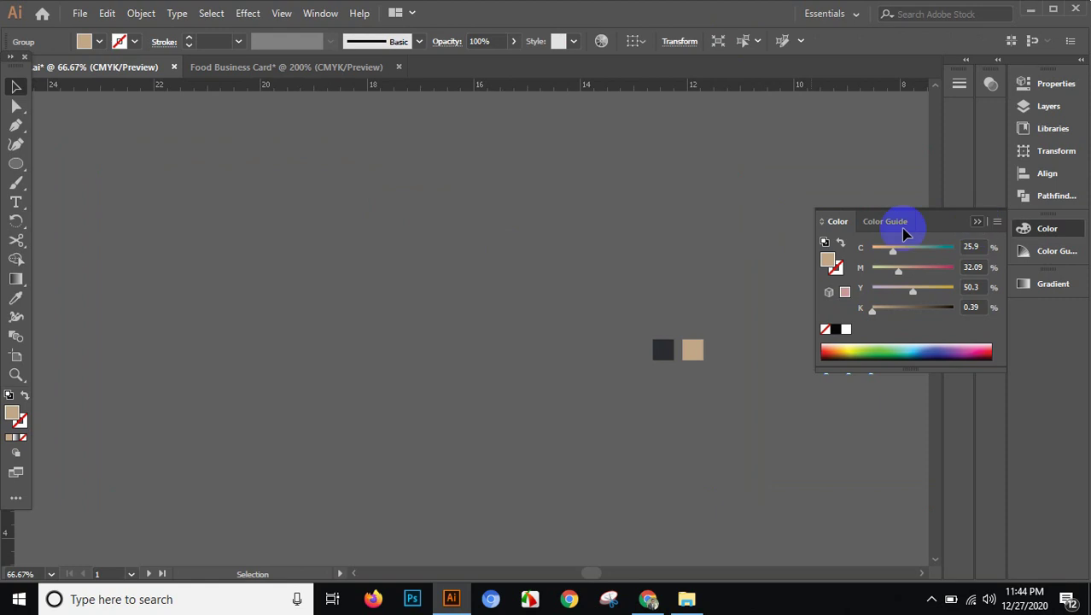
Bring the phone, envelope, globe and pin icon group from the other document onto the card.
drag(768, 228, 492, 212)
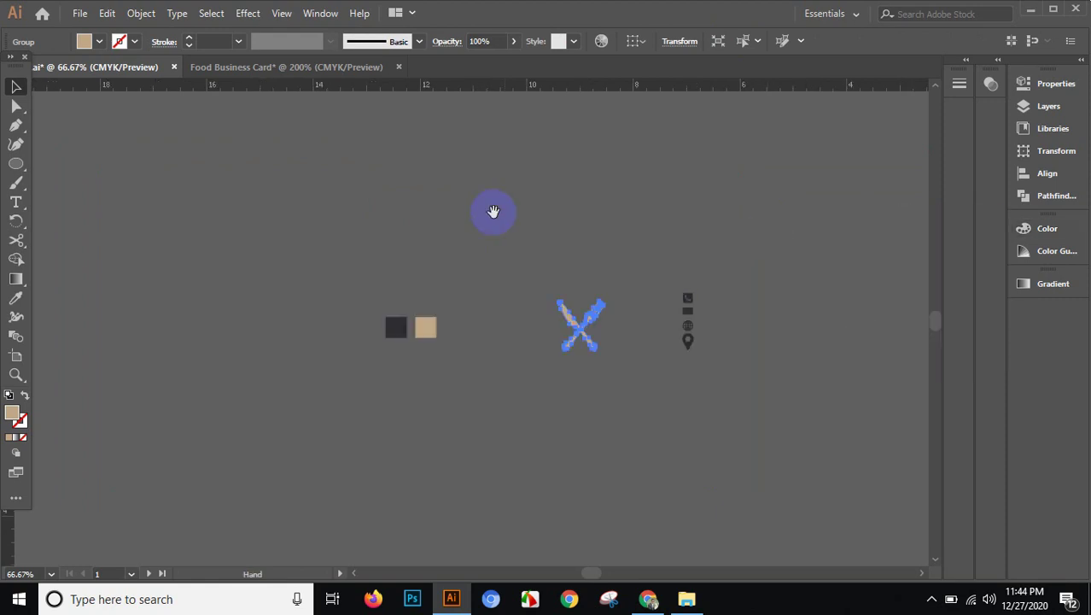
click(666, 346)
mouse_move(661, 346)
mouse_down()
mouse_move(693, 377)
mouse_move(203, 77)
mouse_up()
click(694, 377)
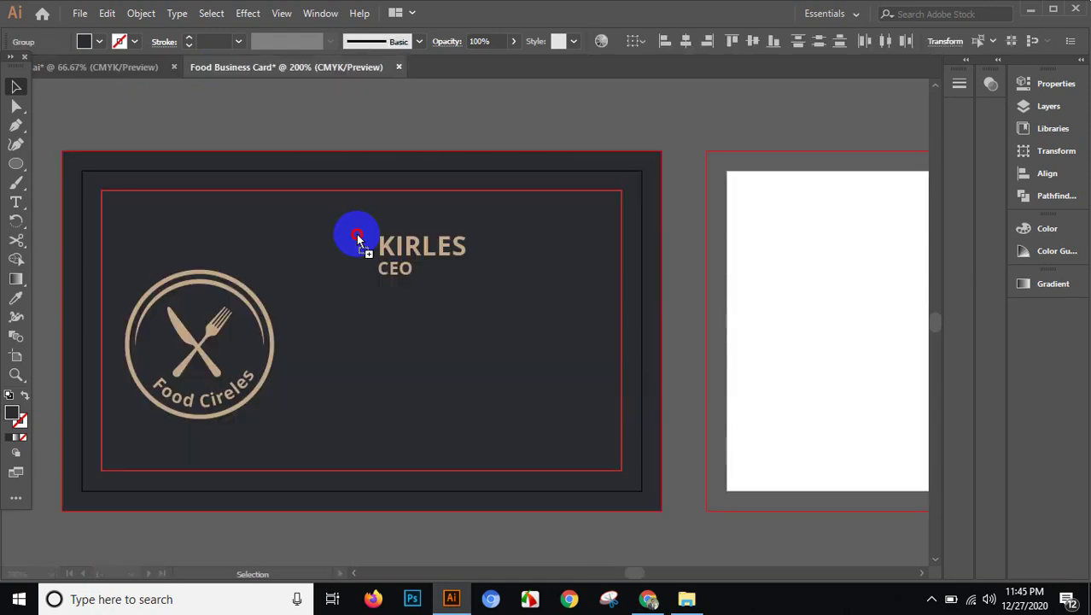
mouse_move(203, 77)
mouse_down()
mouse_move(372, 367)
mouse_move(429, 495)
mouse_up()
Colour the icons the logo's tan and shrink the group to fit beneath KIRLES.
click(16, 298)
click(160, 329)
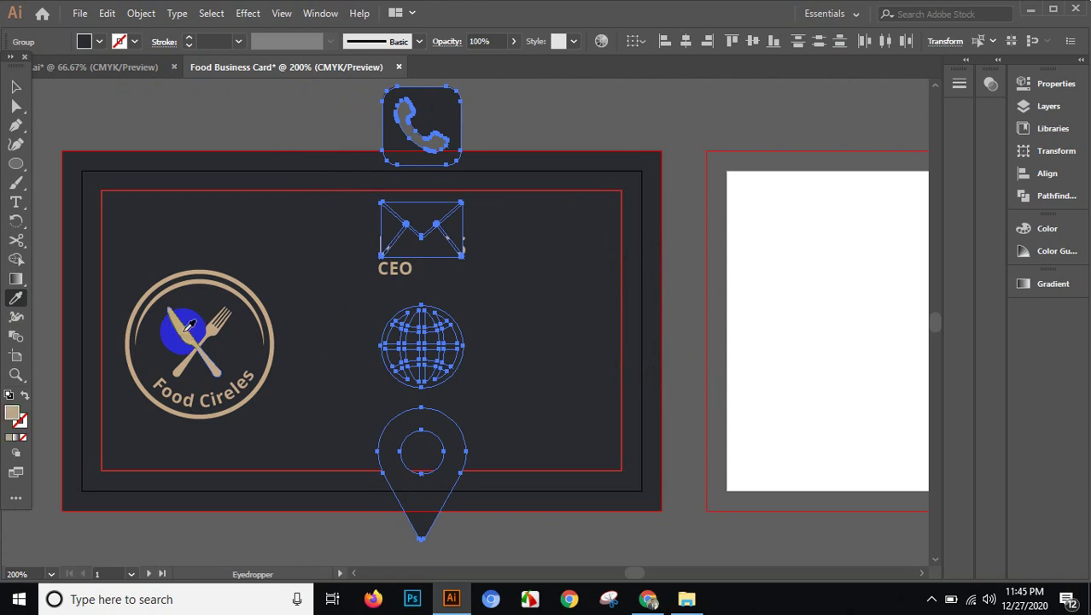
click(181, 275)
click(15, 87)
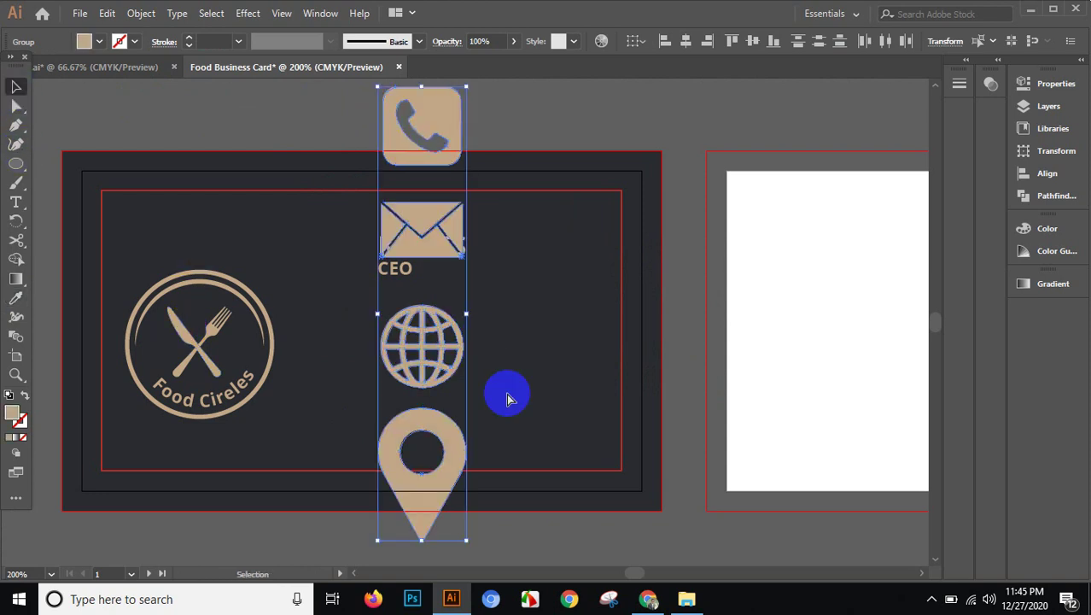
scroll(443, 378, down, 2)
scroll(516, 418, down, 2)
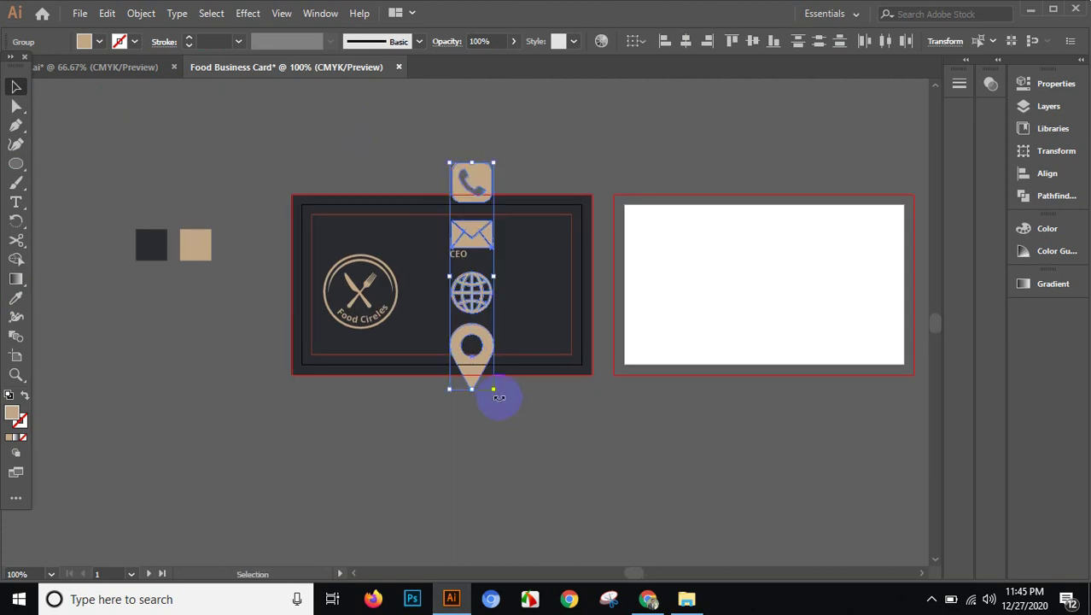
mouse_move(493, 388)
mouse_down()
mouse_move(469, 340)
mouse_move(491, 359)
mouse_up()
click(491, 360)
scroll(453, 445, up, 1)
scroll(453, 444, up, 2)
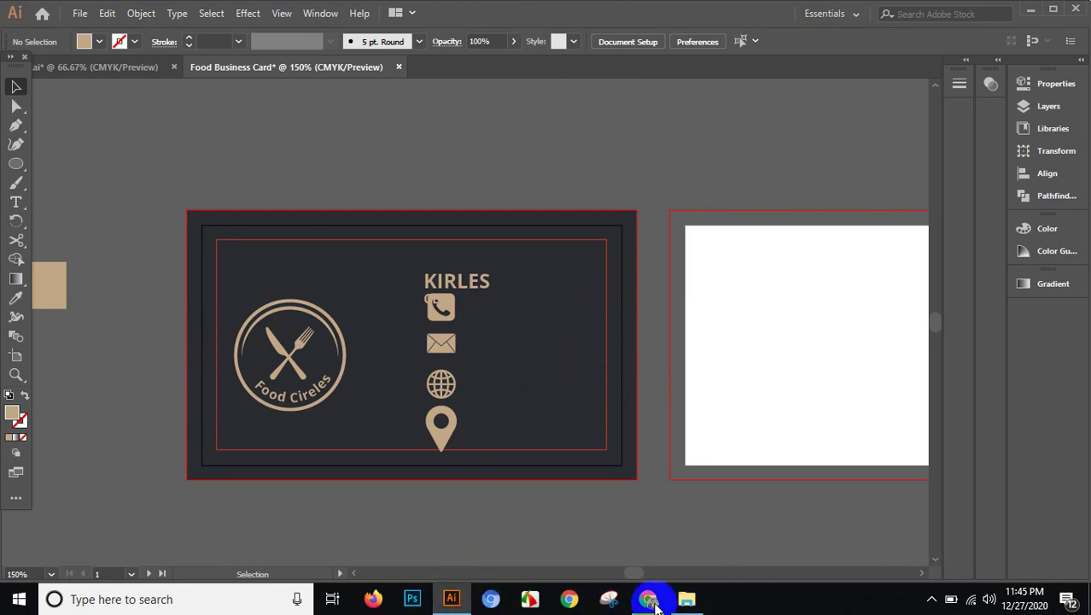
click(649, 600)
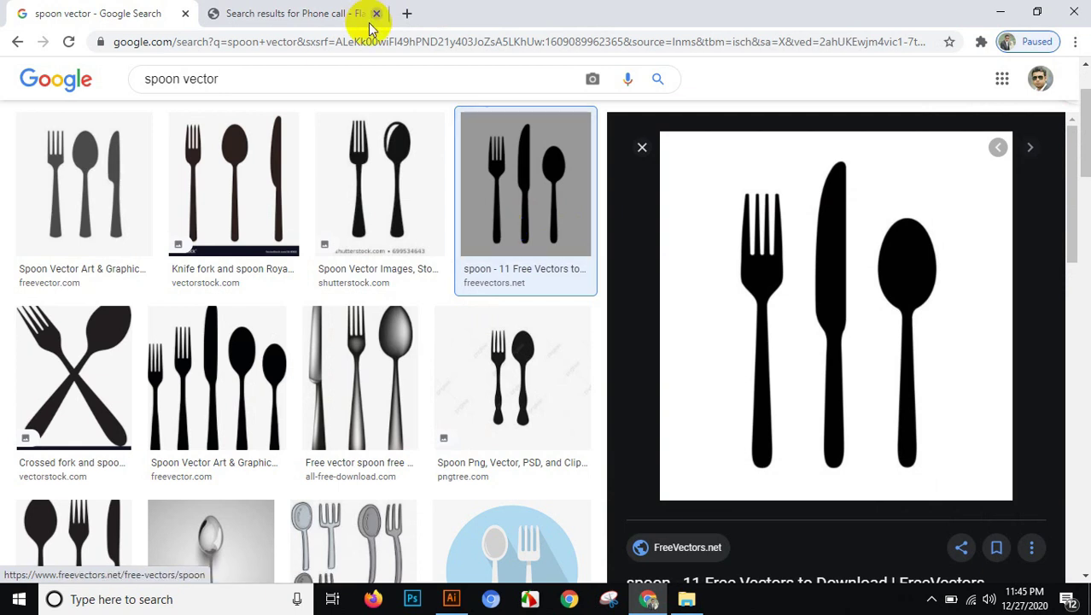
click(282, 13)
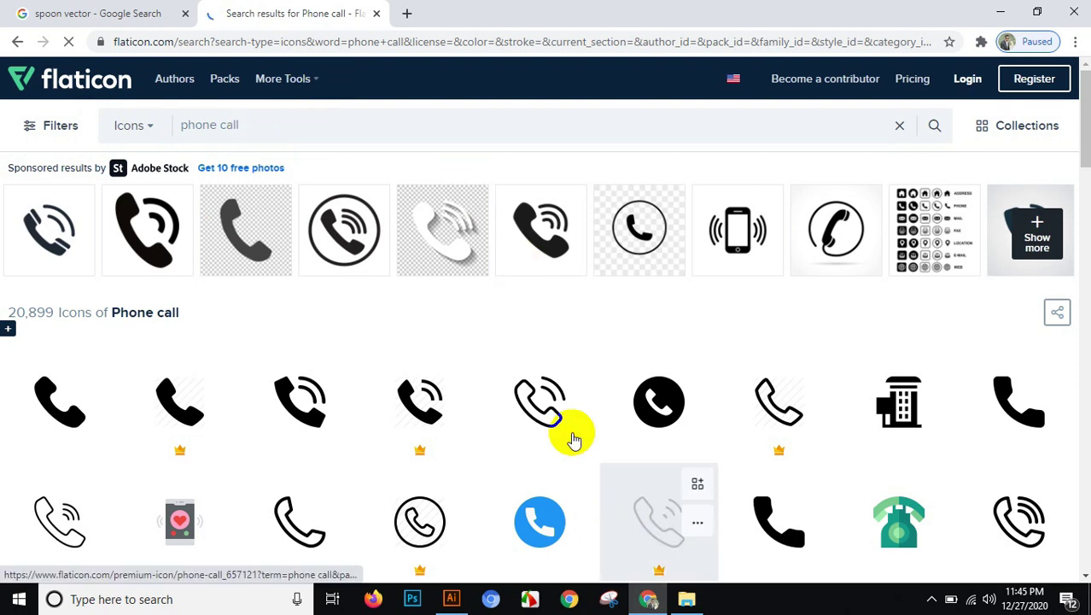
click(696, 406)
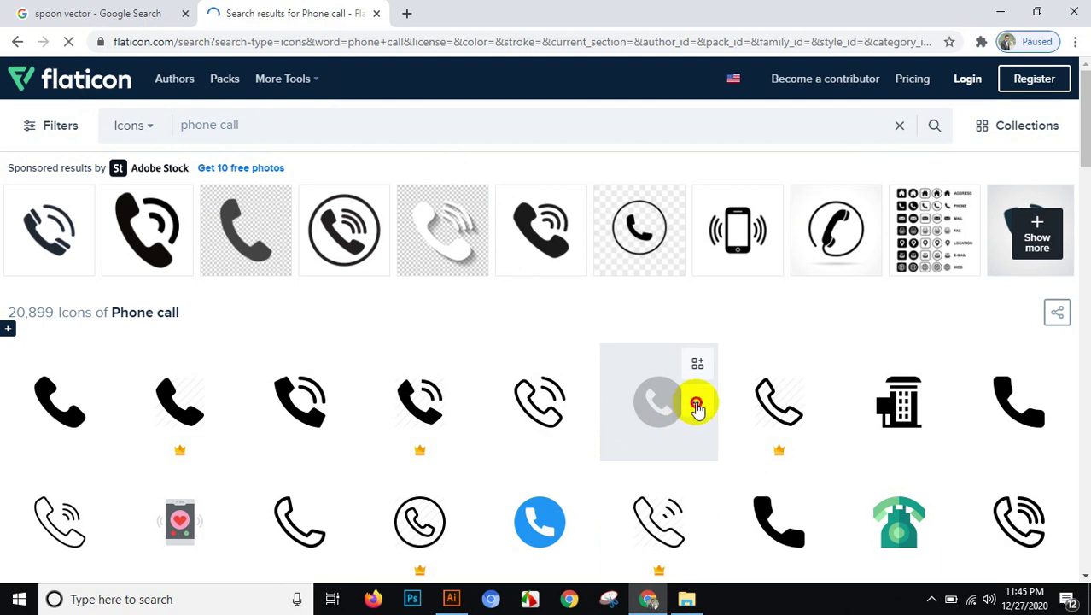
click(698, 407)
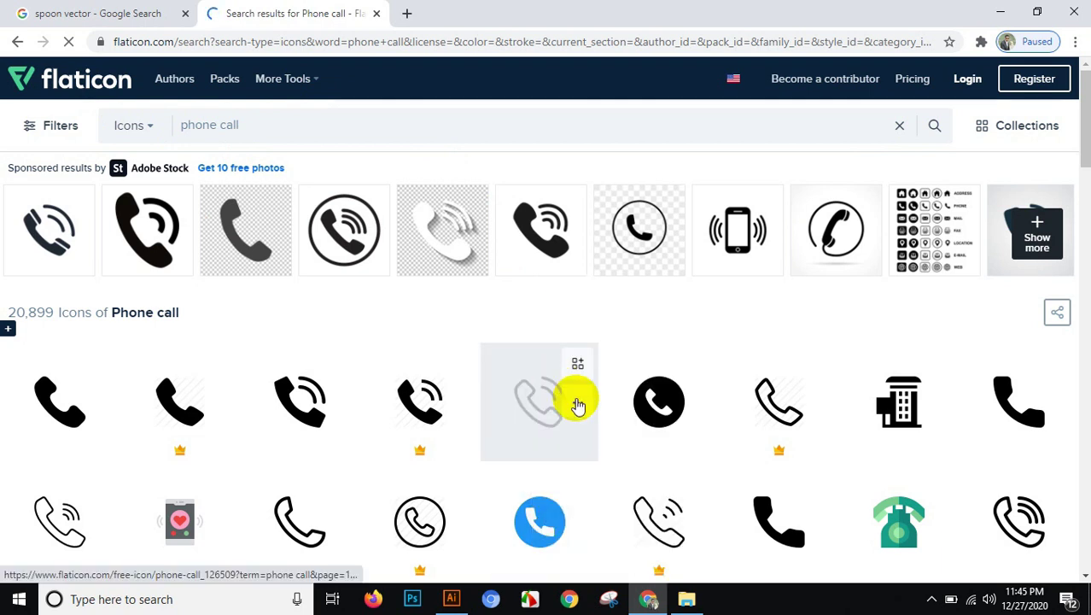
mouse_move(660, 402)
click(698, 407)
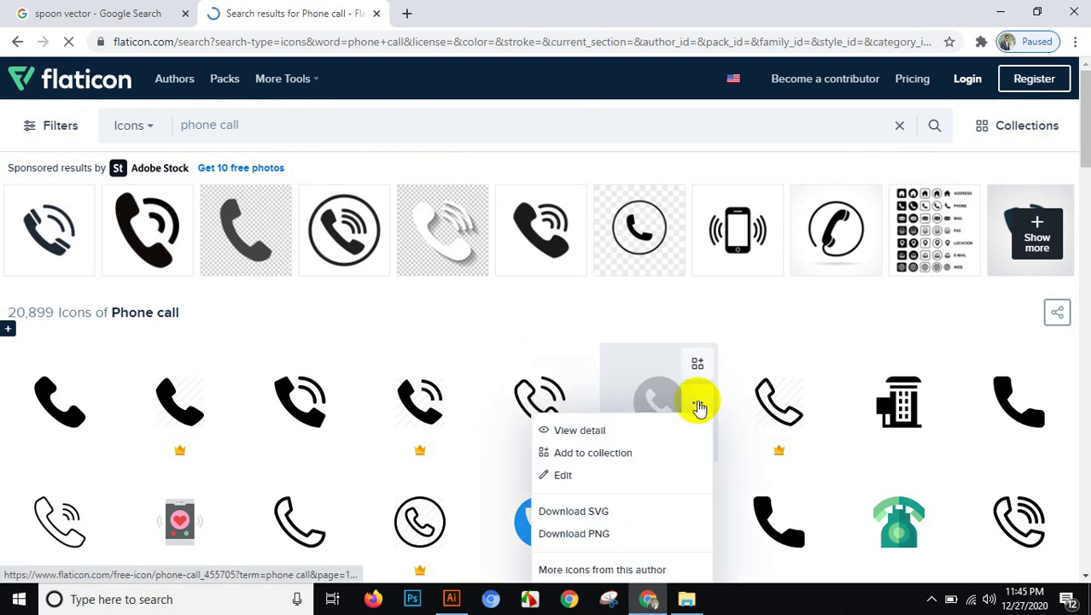
click(575, 536)
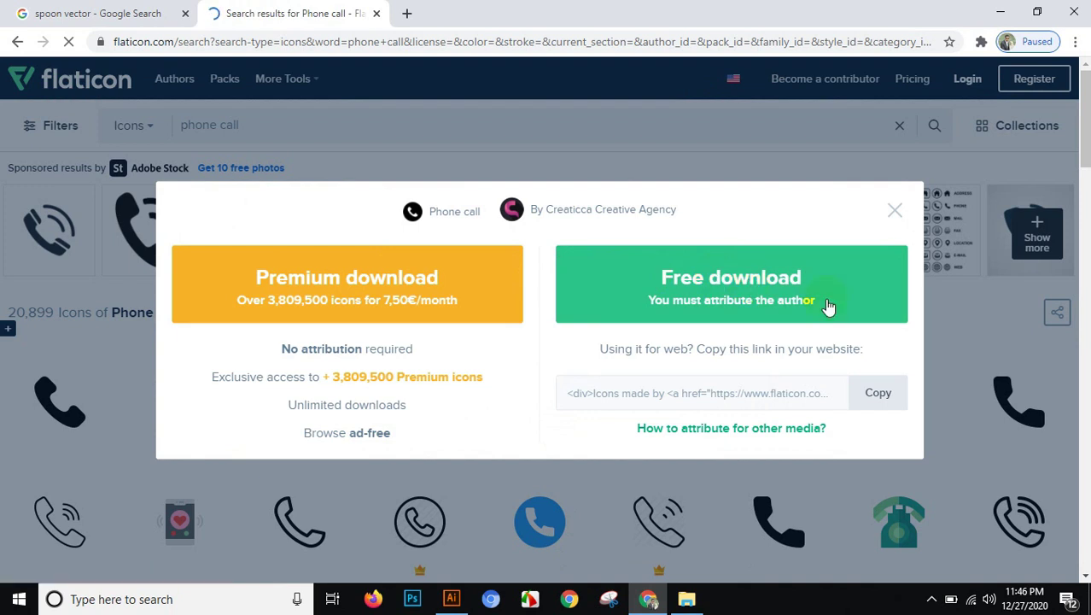
click(698, 283)
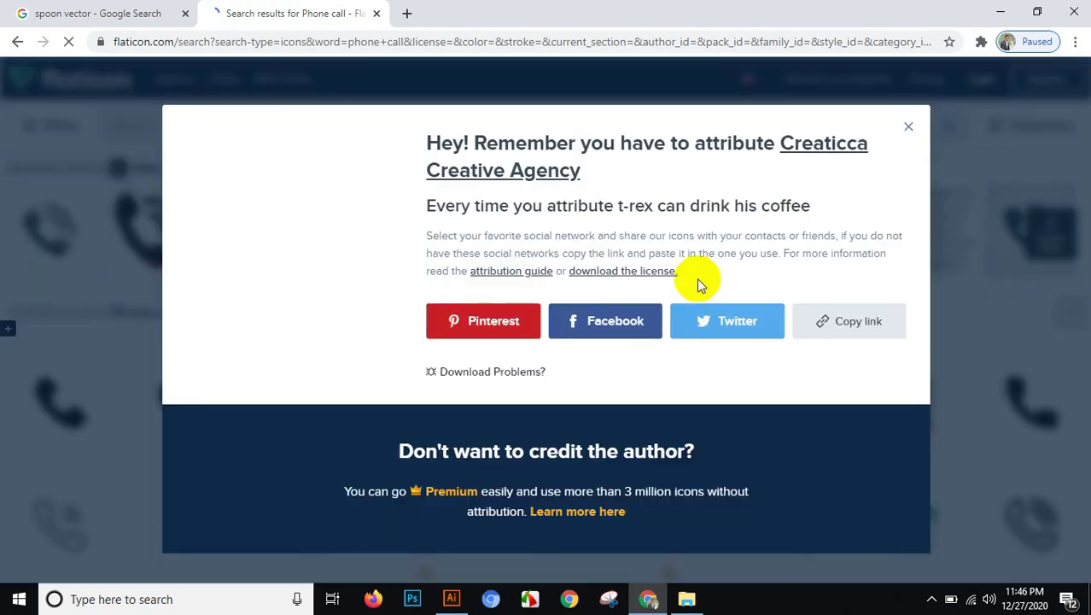
click(907, 128)
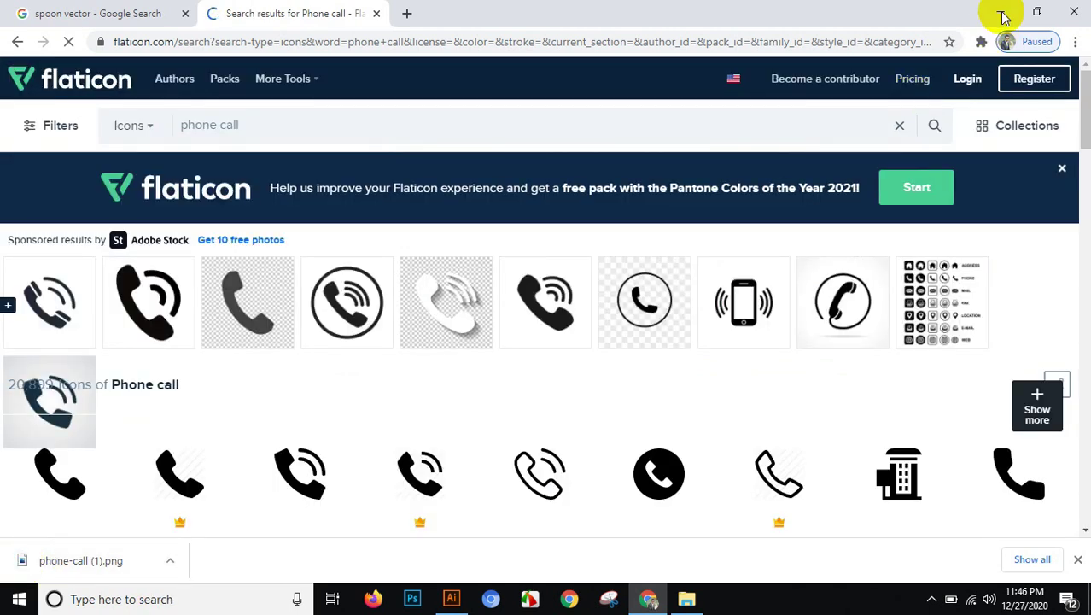
click(1000, 13)
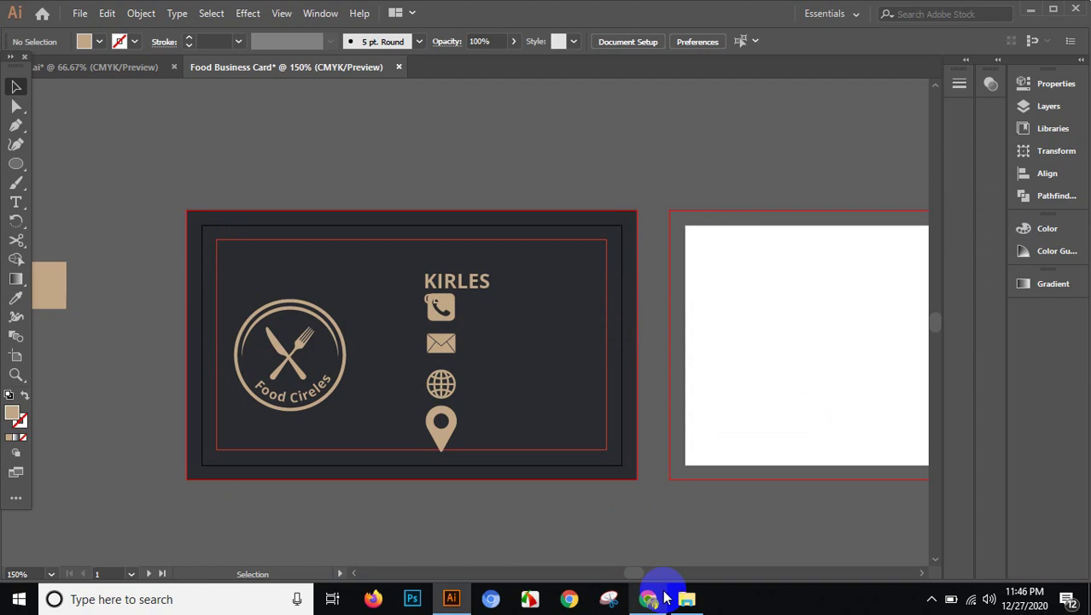
click(685, 598)
Drag phone-call (1).png from Downloads onto the Illustrator canvas as a linked image.
scroll(323, 151, up, 1)
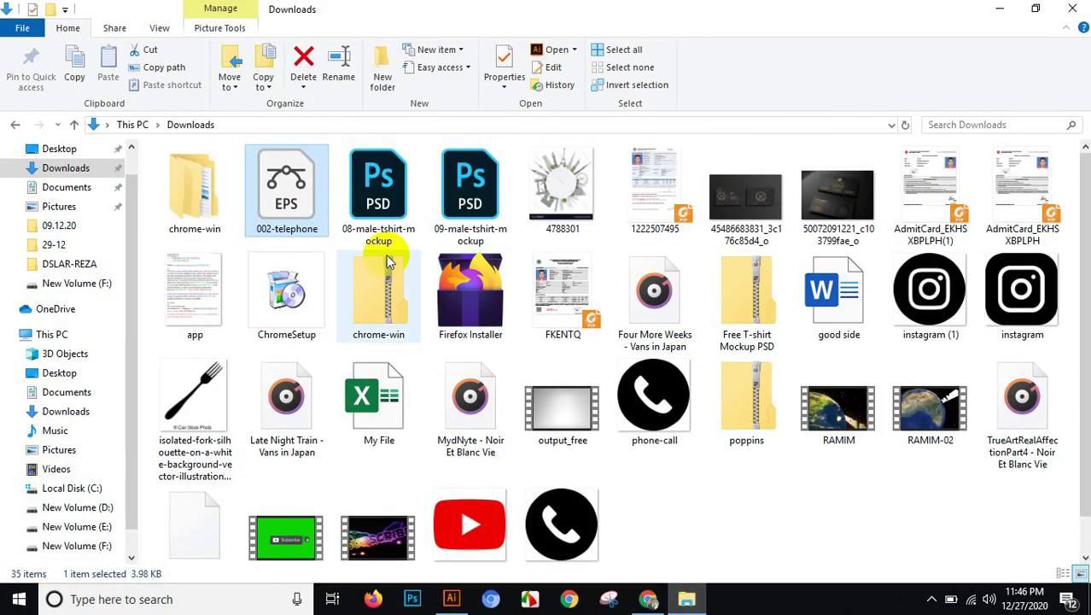
scroll(715, 408, down, 1)
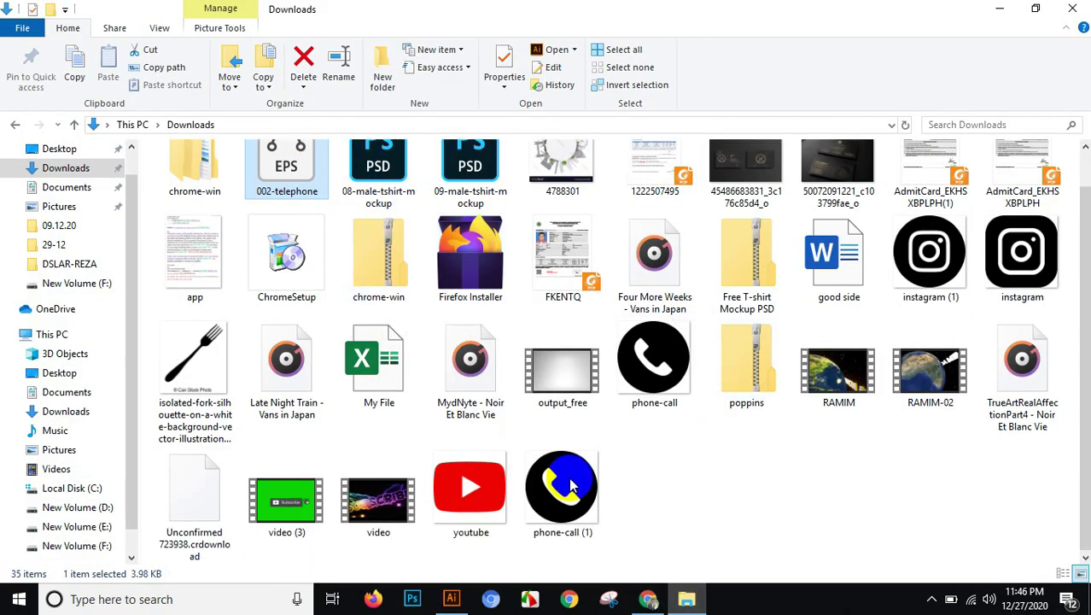
drag(564, 484, 452, 598)
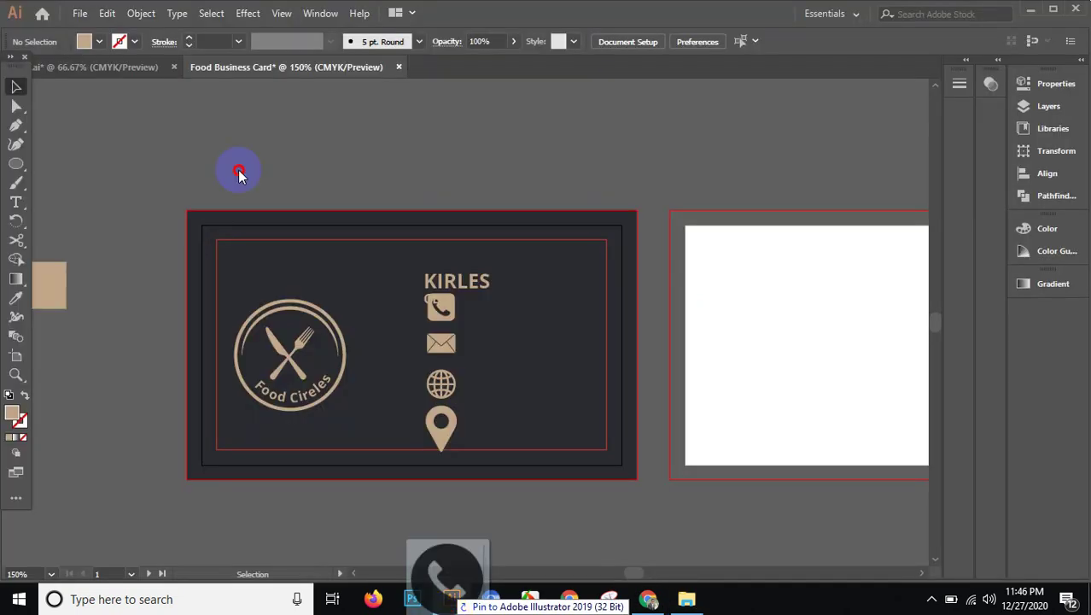
drag(239, 174, 226, 158)
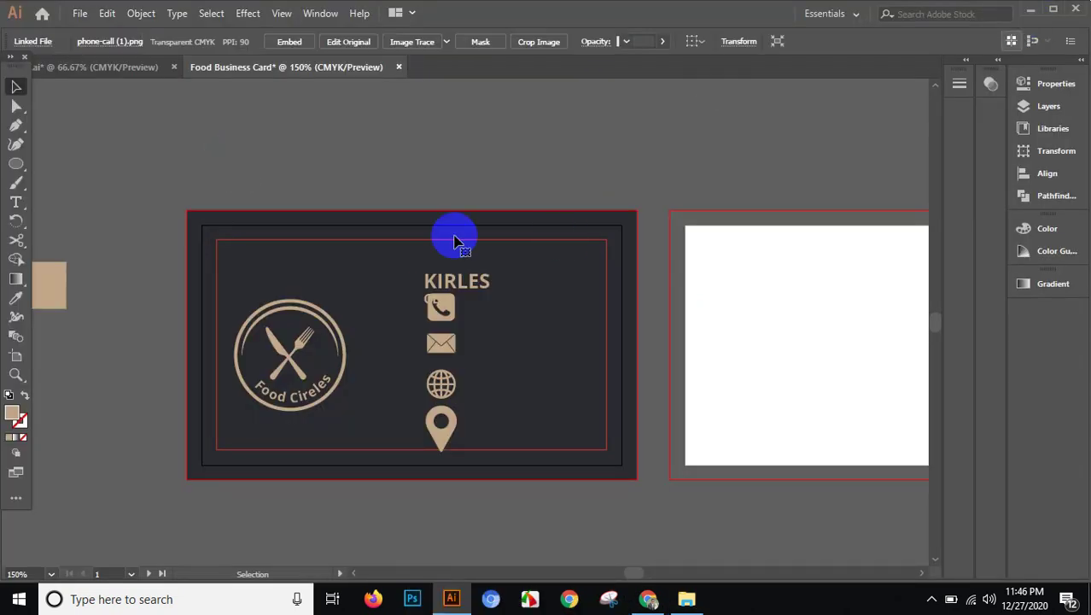
Shrink the placed phone image and move it up beside the card.
drag(690, 305, 811, 458)
drag(519, 227, 660, 388)
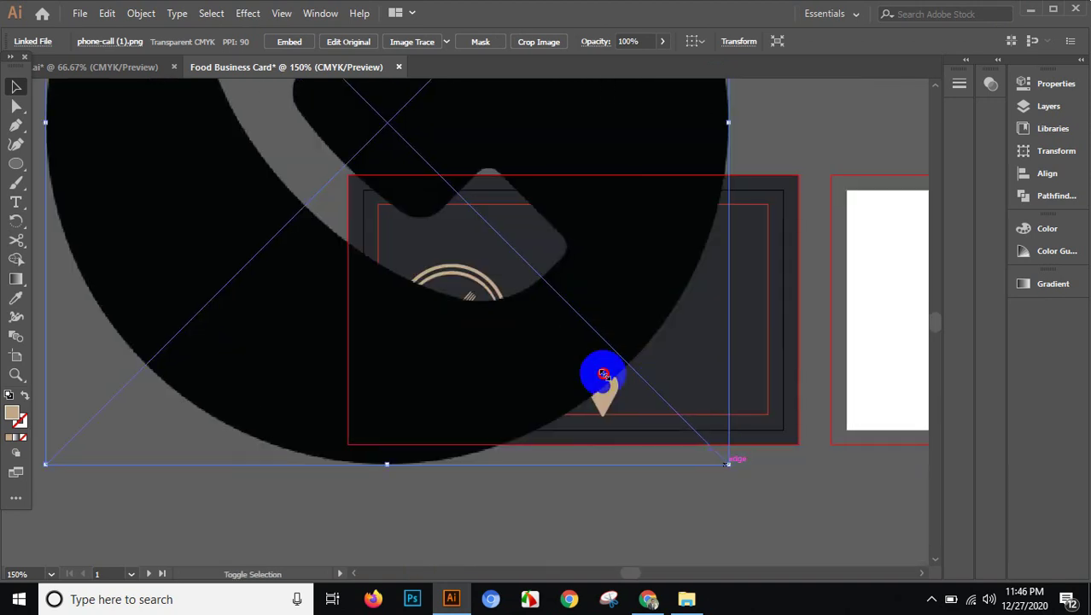
drag(725, 466, 541, 277)
drag(704, 307, 638, 244)
Scale the phone image to about 1.52 in above the swatches and Image Trace it with the default preset.
key(ctrl+space)
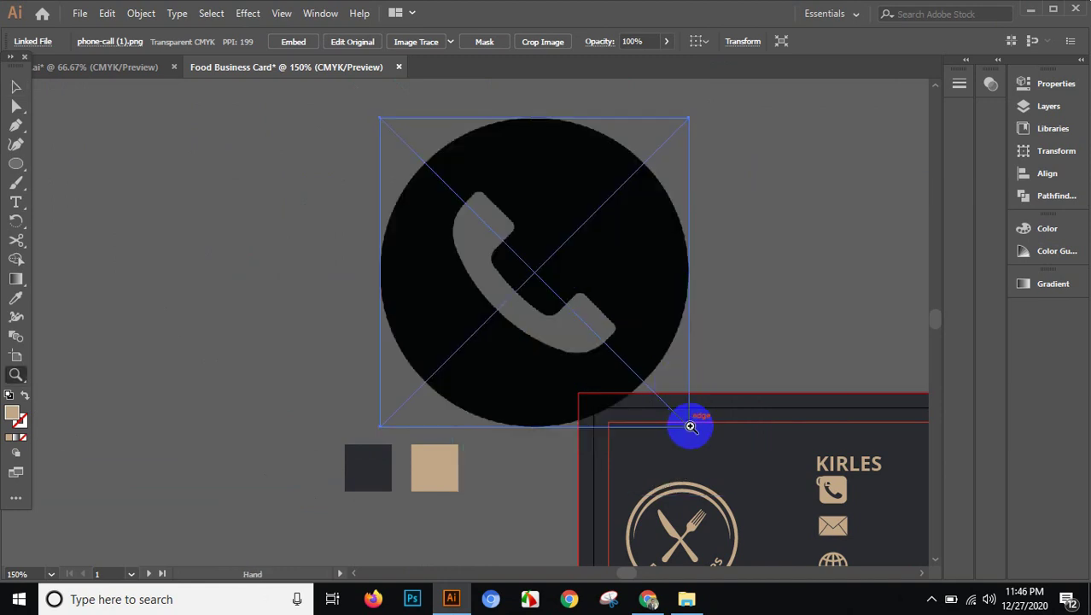
click(15, 88)
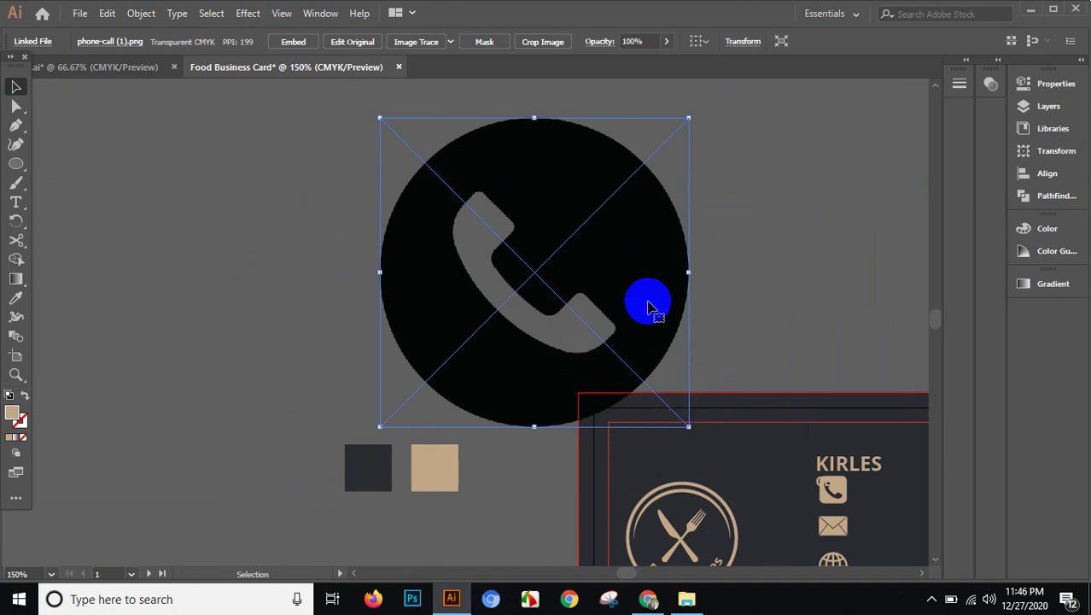
drag(559, 281, 471, 258)
mouse_move(600, 398)
mouse_down()
mouse_move(538, 373)
mouse_move(538, 339)
mouse_up()
scroll(607, 221, up, 2)
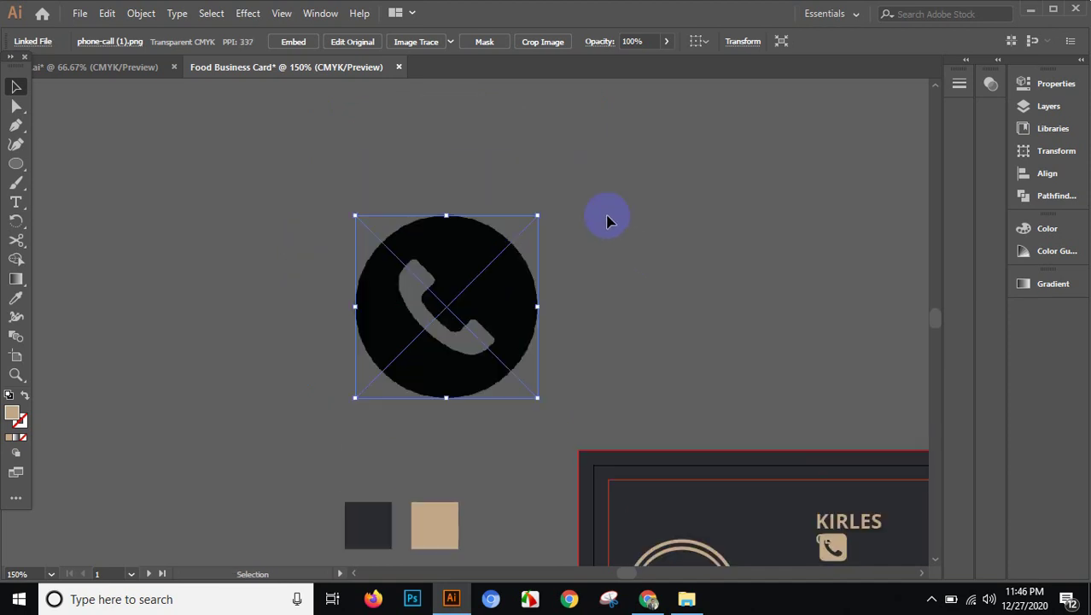
scroll(610, 188, down, 1)
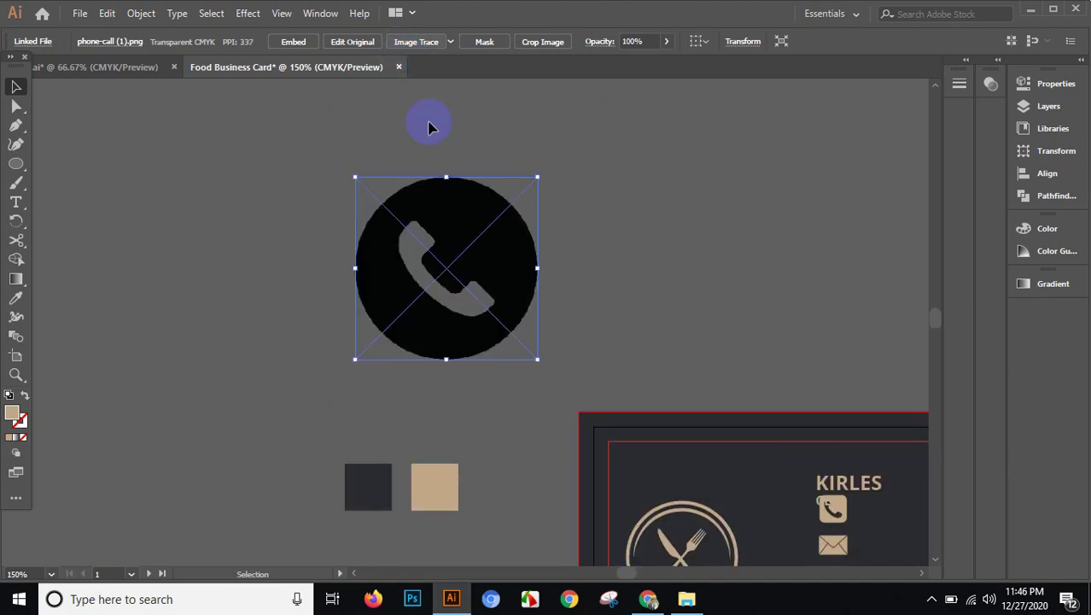
click(402, 45)
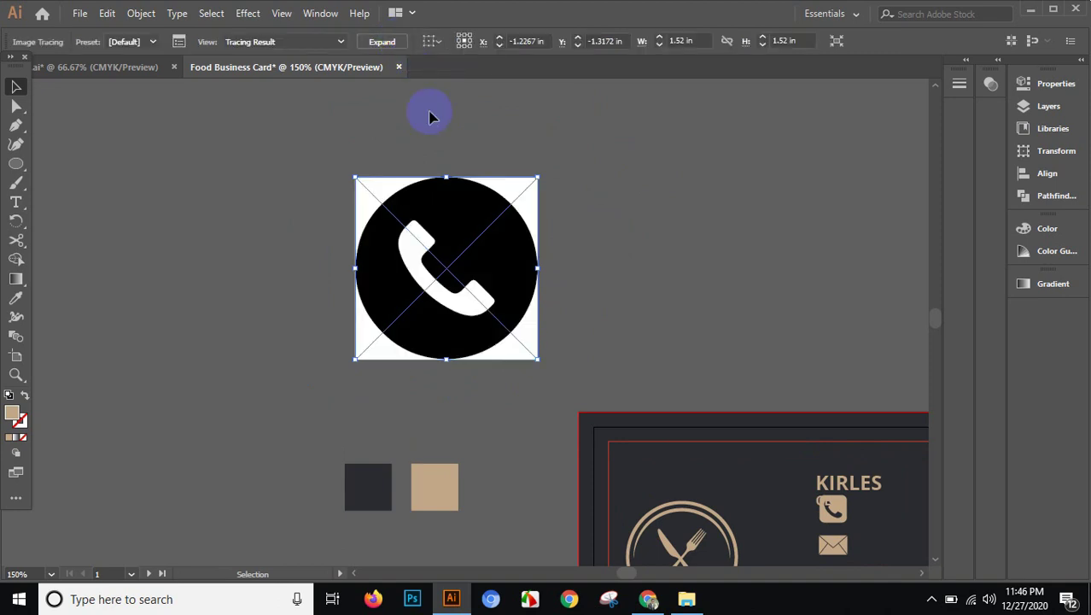
Expand and ungroup the trace, deleting the white square and white handset to leave a cut-out.
click(376, 41)
right_click(454, 205)
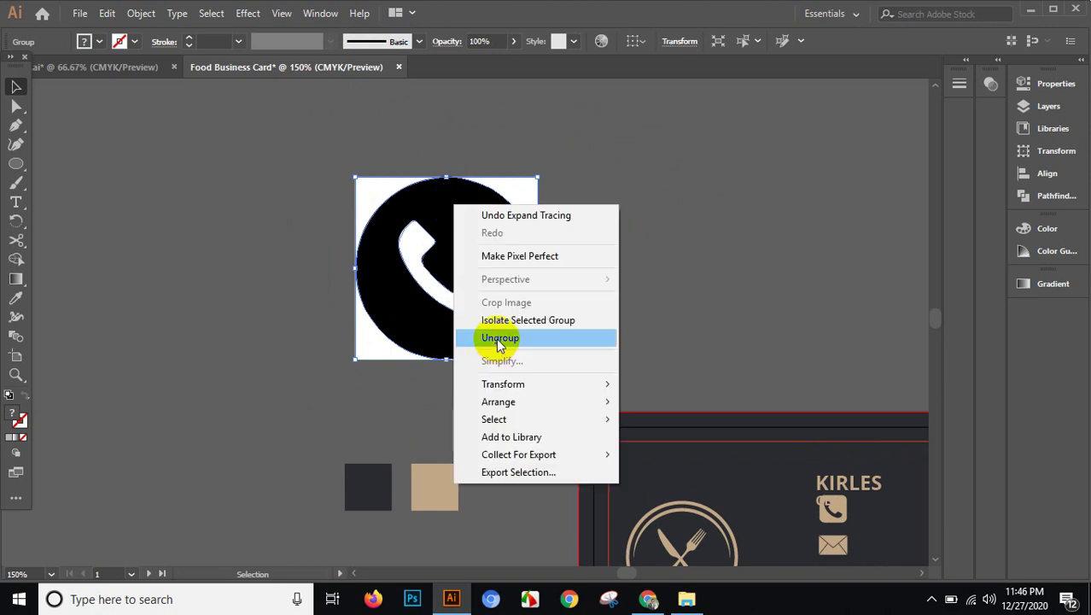
click(499, 339)
click(519, 202)
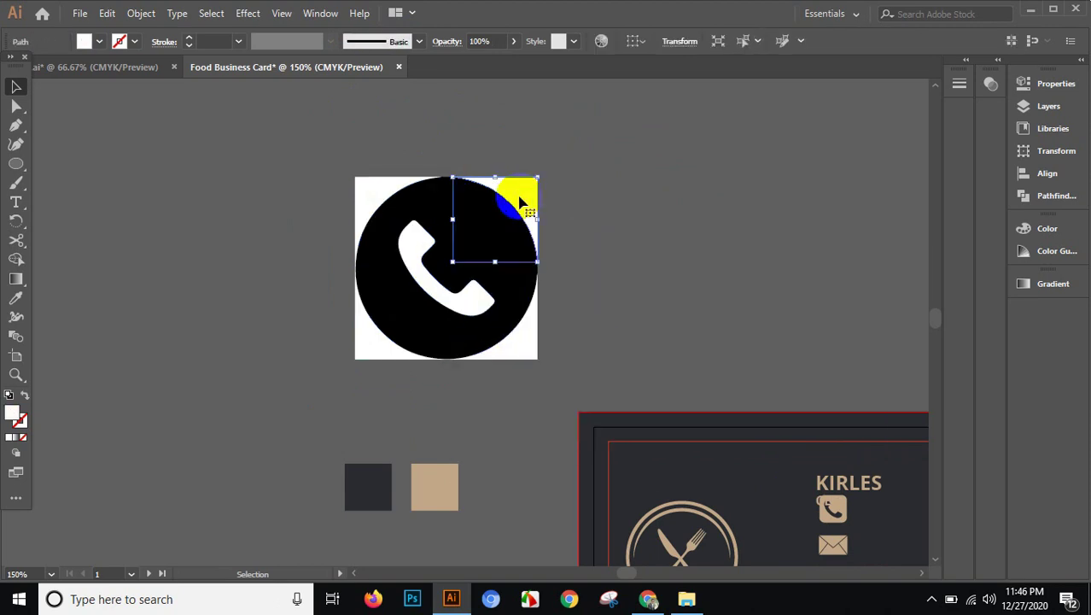
click(520, 341)
click(530, 346)
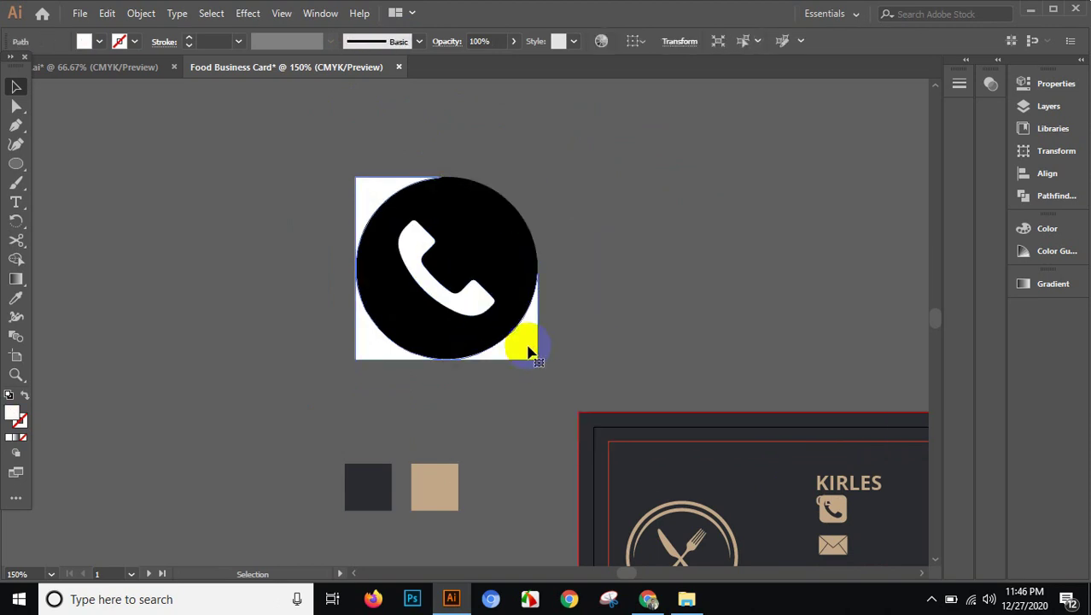
key(Delete)
drag(450, 282, 468, 304)
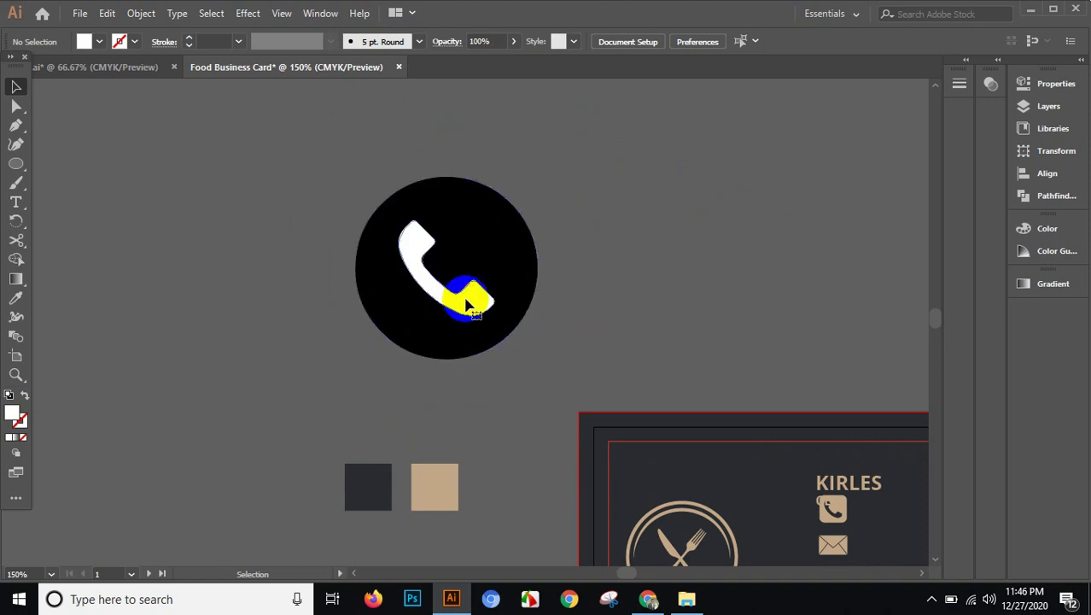
key(Delete)
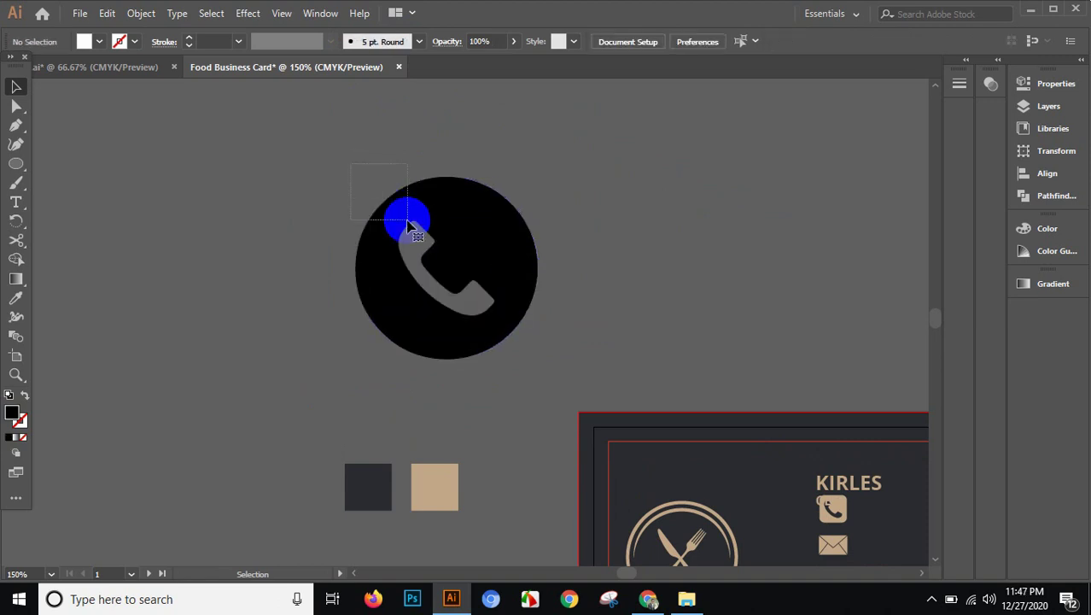
Give the phone circle the tan swatch colour and shrink it to icon size.
click(399, 232)
click(15, 297)
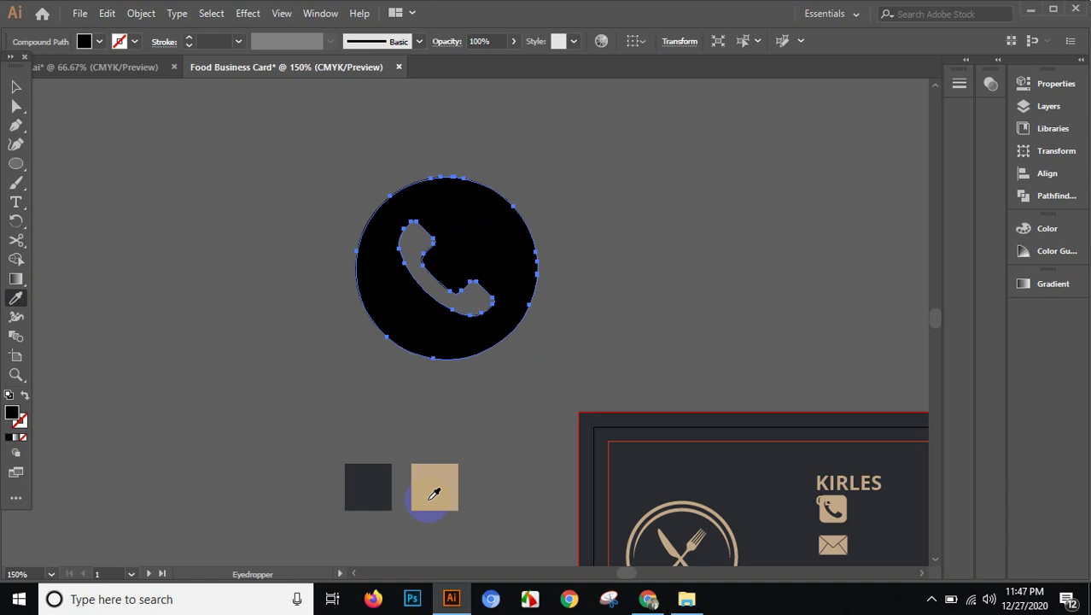
click(433, 485)
click(15, 86)
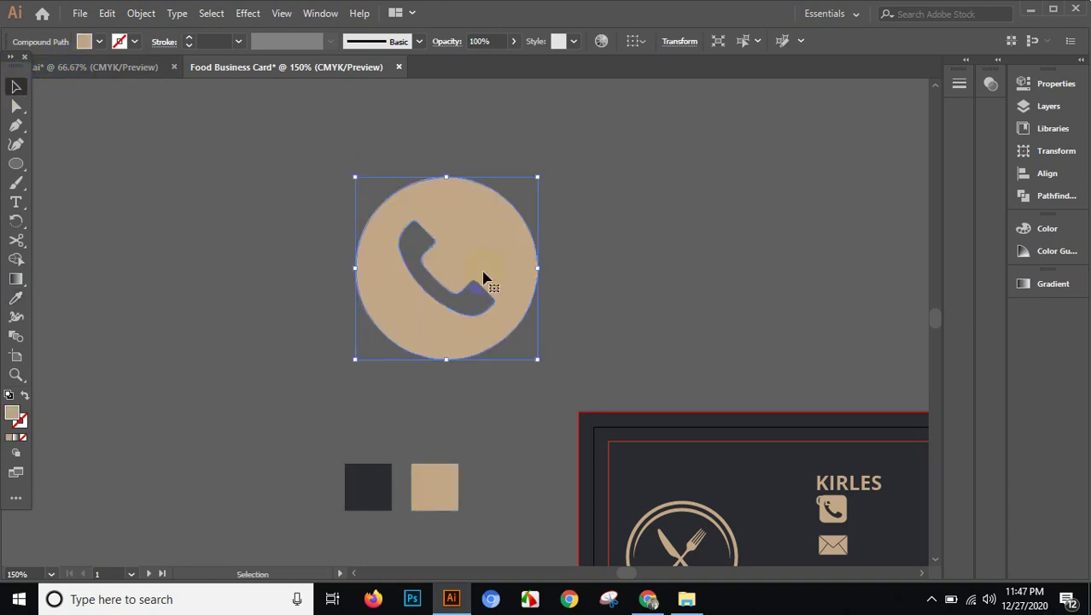
mouse_move(537, 360)
mouse_down()
mouse_move(215, 171)
mouse_move(586, 241)
mouse_up()
Delete the spare tan phone circle.
scroll(598, 226, down, 2)
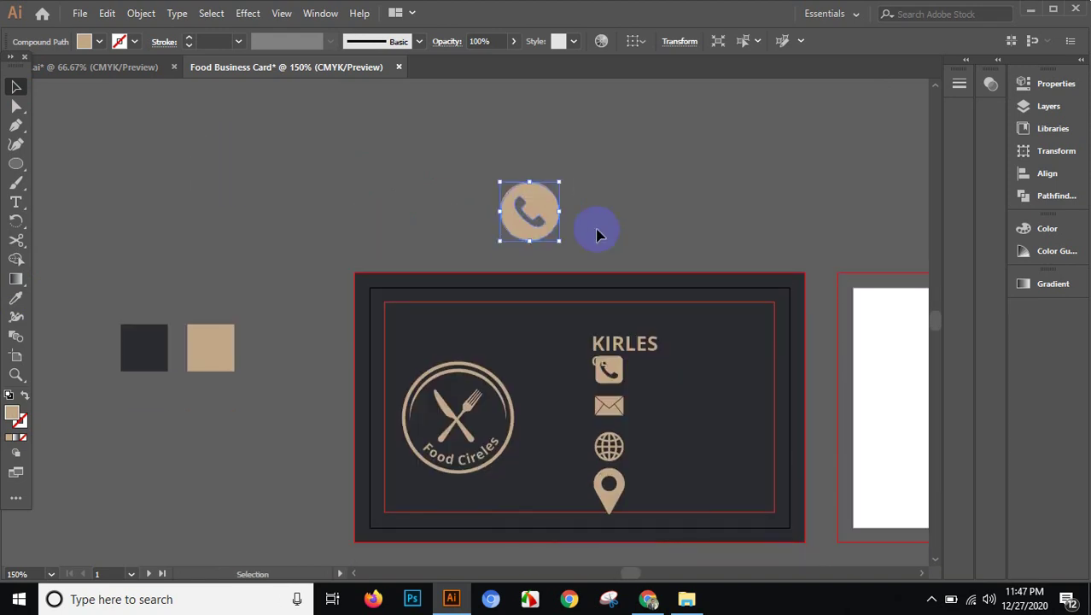
scroll(600, 214, down, 1)
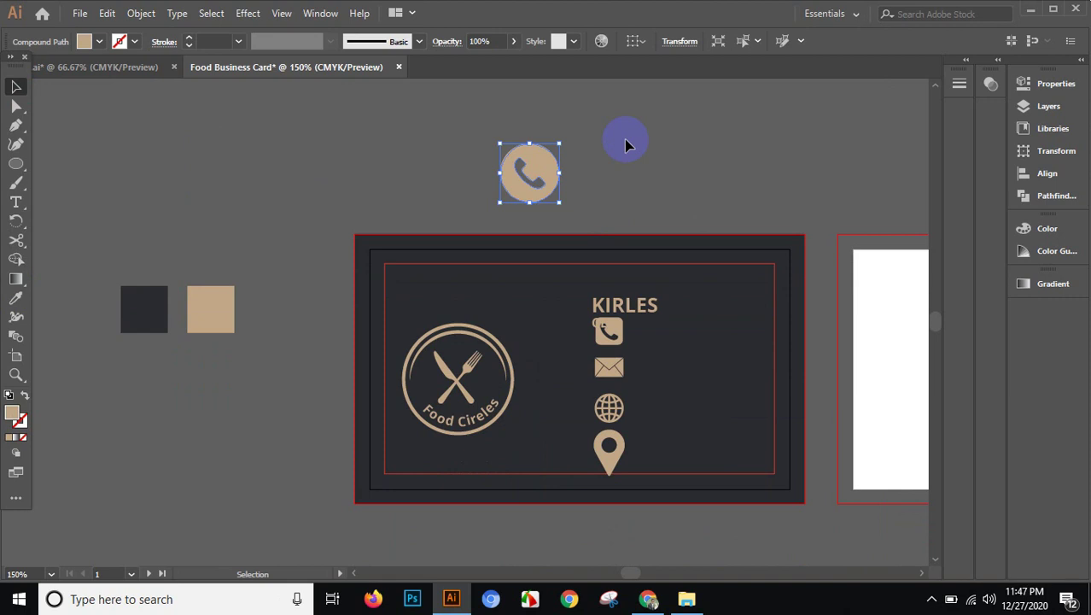
key(Delete)
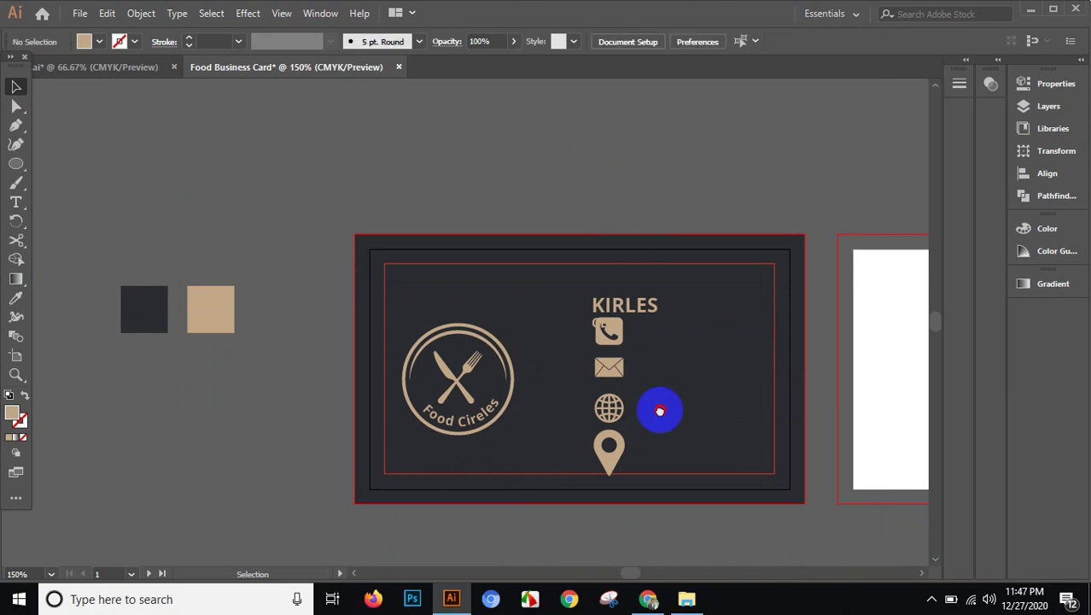
Select the four contact icons on the card, then resize and nudge the column into place.
scroll(658, 405, down, 1)
key(ctrl+equal)
scroll(690, 400, up, 3)
scroll(690, 401, left, 3)
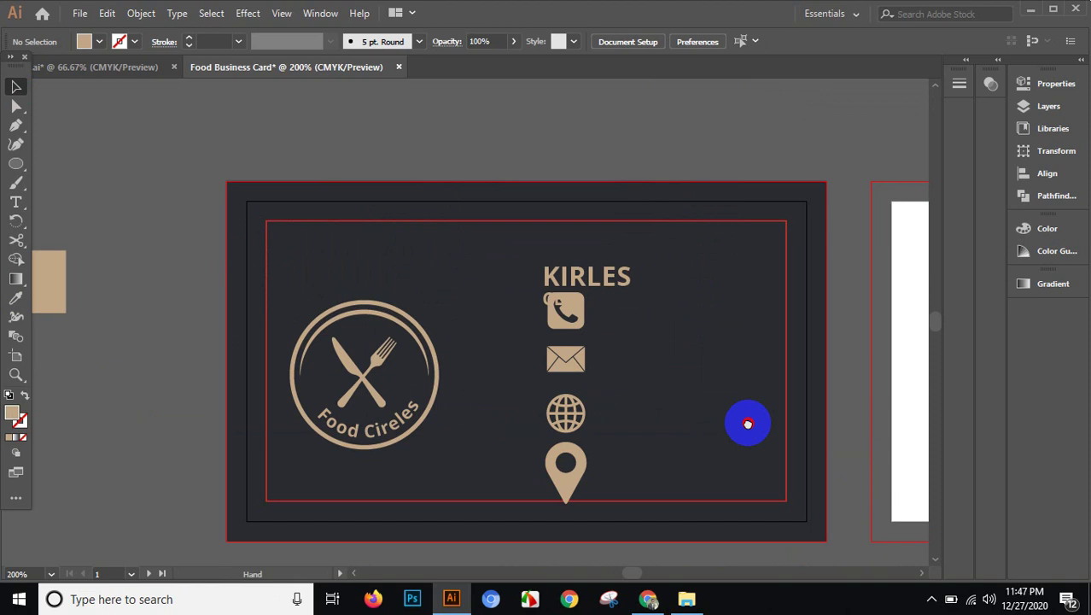
scroll(730, 341, down, 2)
drag(587, 238, 633, 391)
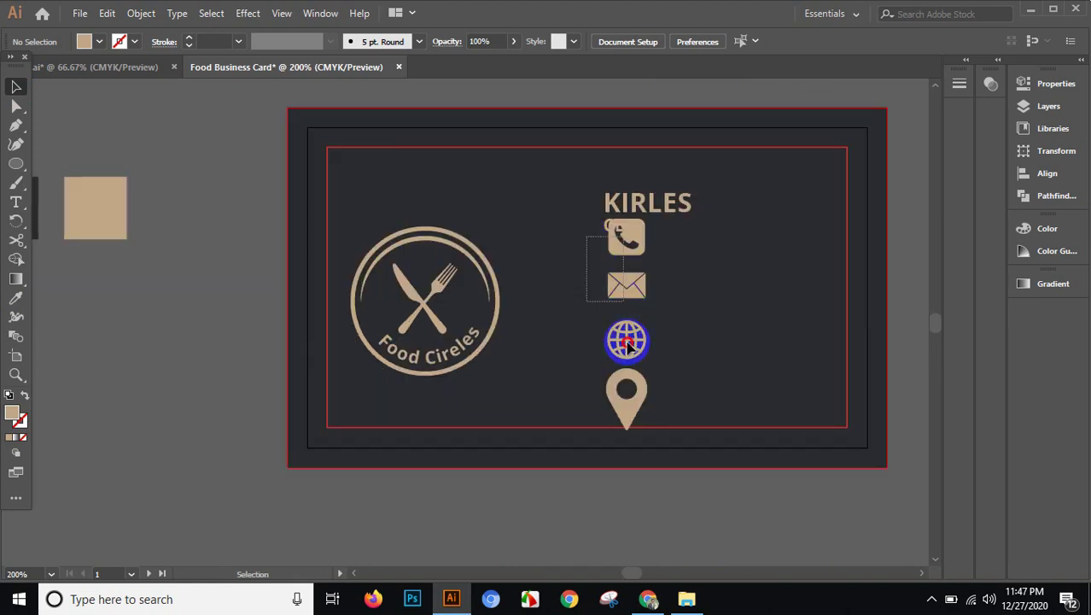
drag(586, 237, 633, 390)
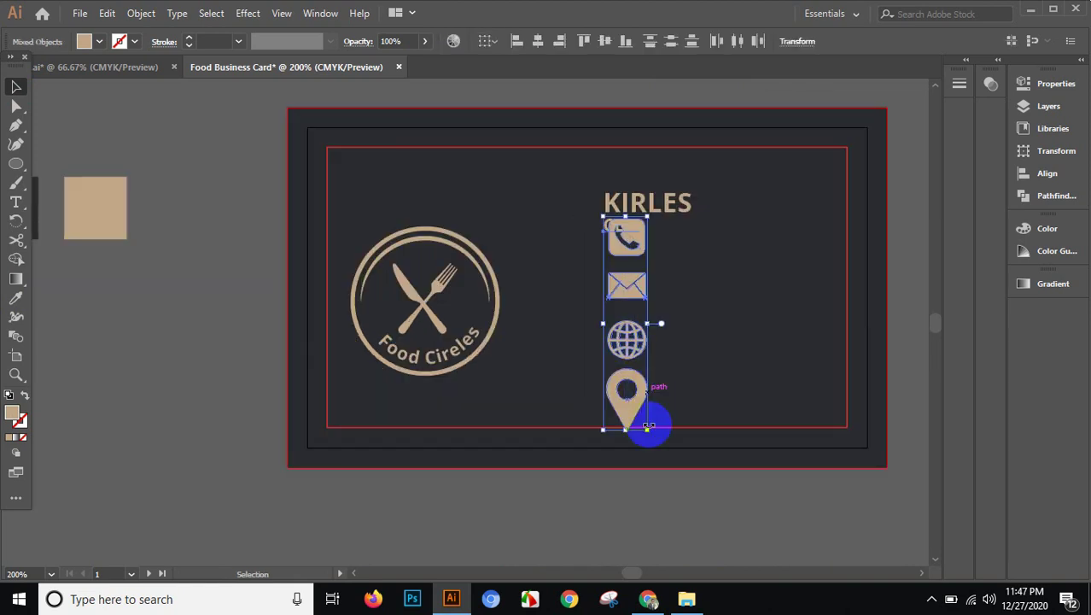
drag(645, 429, 637, 417)
click(626, 360)
drag(626, 361, 617, 382)
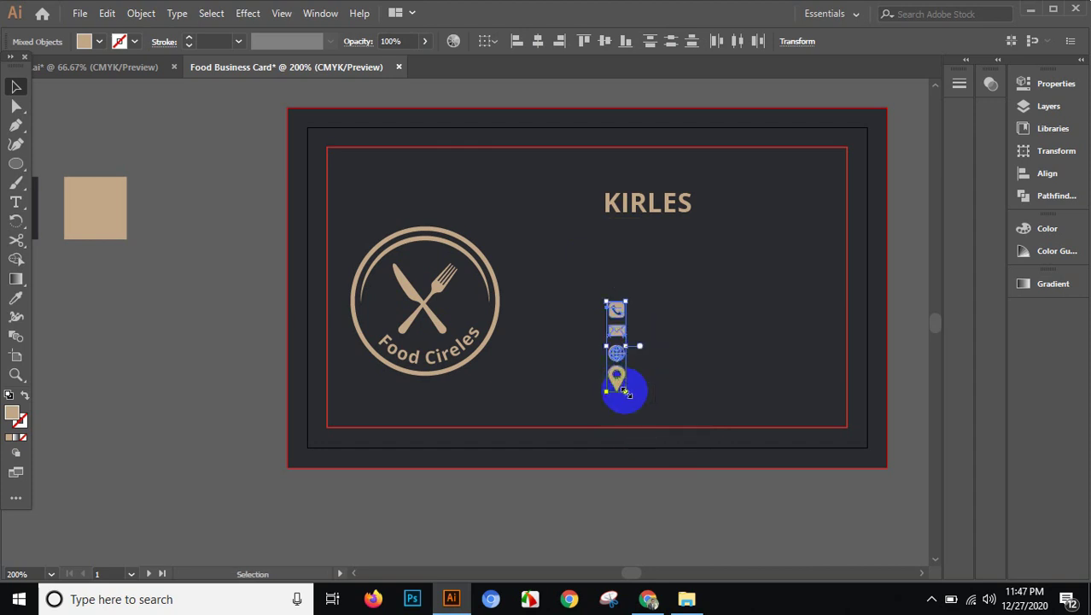
mouse_move(626, 391)
mouse_down()
mouse_move(645, 409)
mouse_move(640, 363)
mouse_up()
key(ctrl+equal)
key(ctrl+equal)
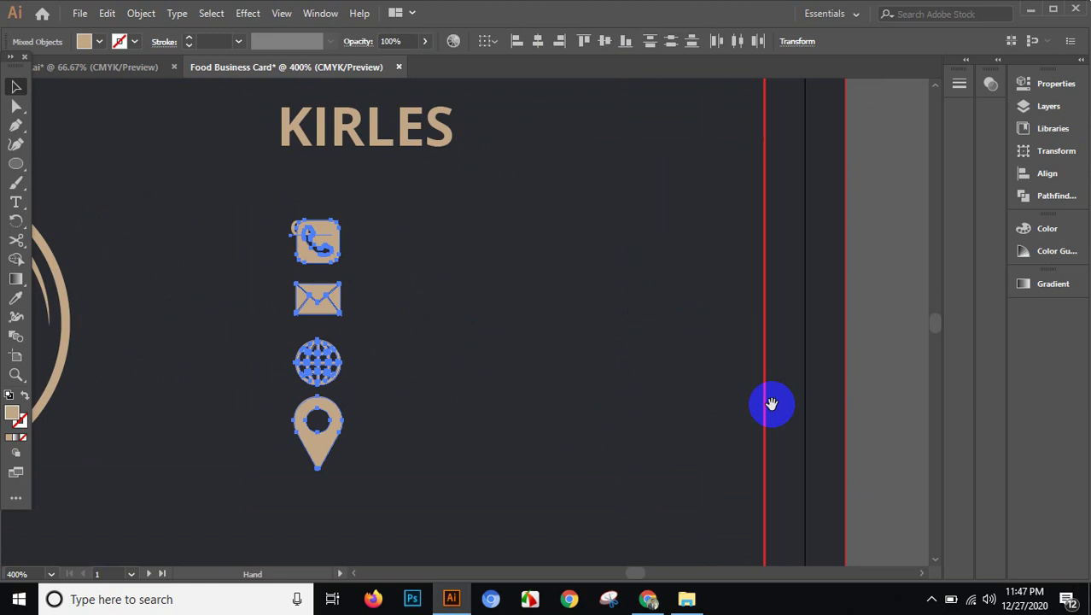
Move the CEO title up to sit just under KIRLES.
click(553, 309)
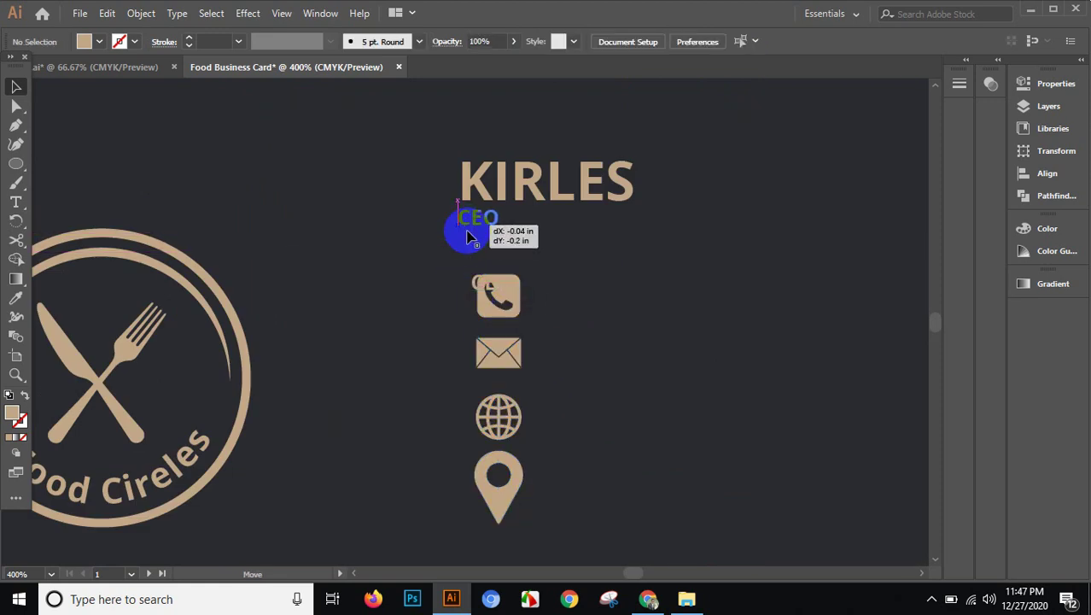
drag(476, 291, 465, 224)
click(602, 354)
scroll(342, 333, down, 1)
scroll(342, 333, left, 1)
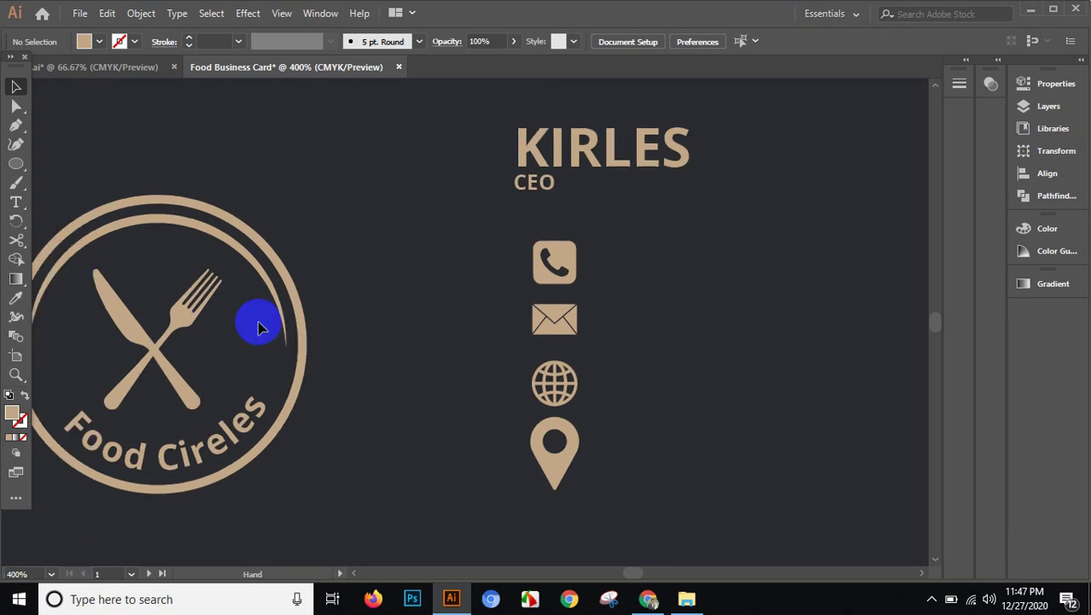
click(16, 201)
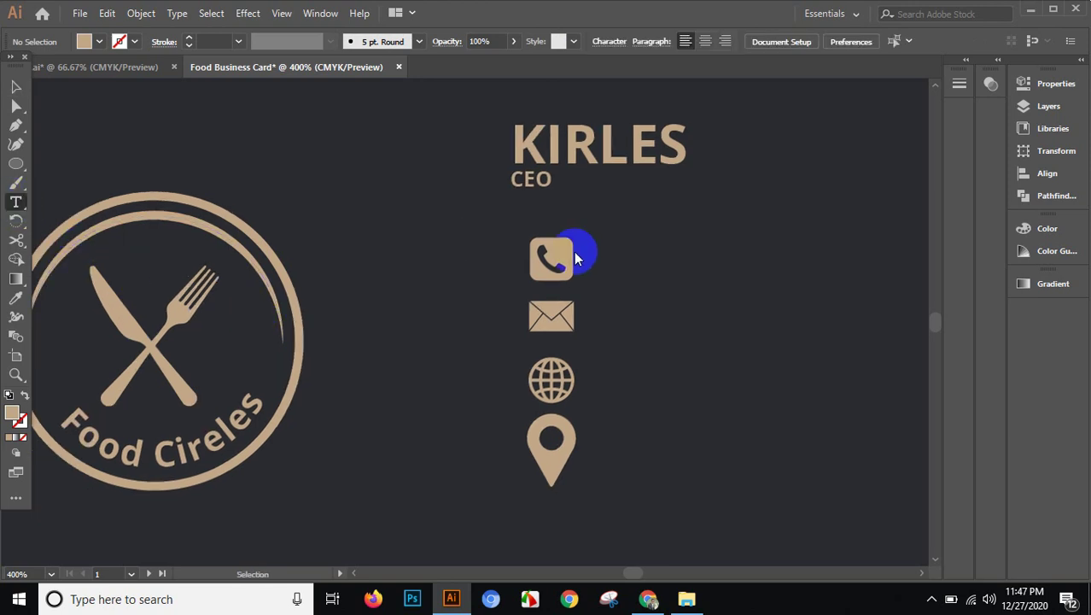
drag(590, 254, 445, 263)
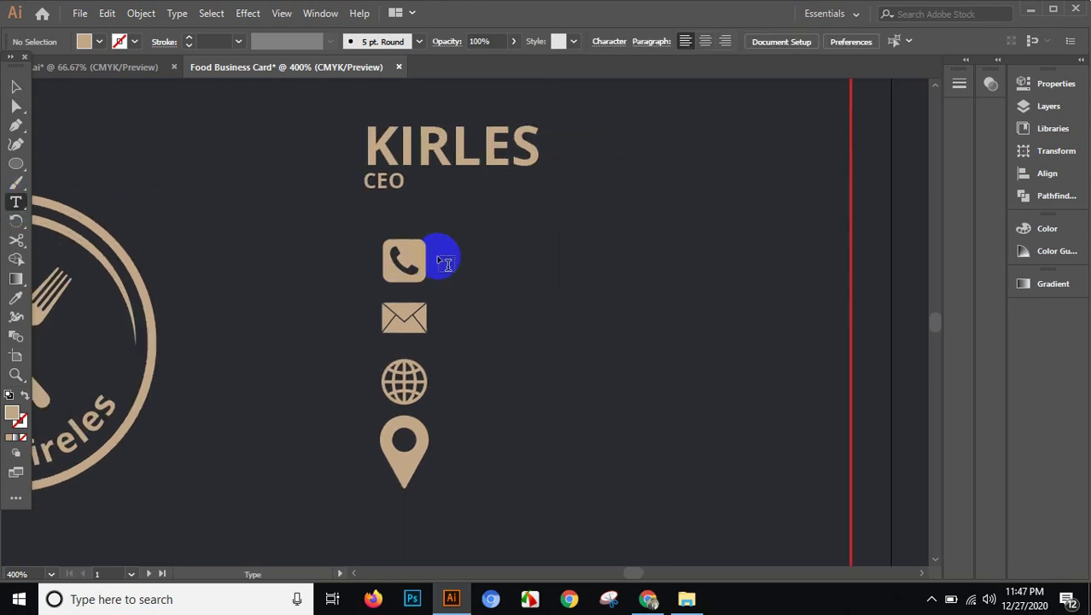
Add the phone number beside the phone icon and align it with the icon.
click(438, 254)
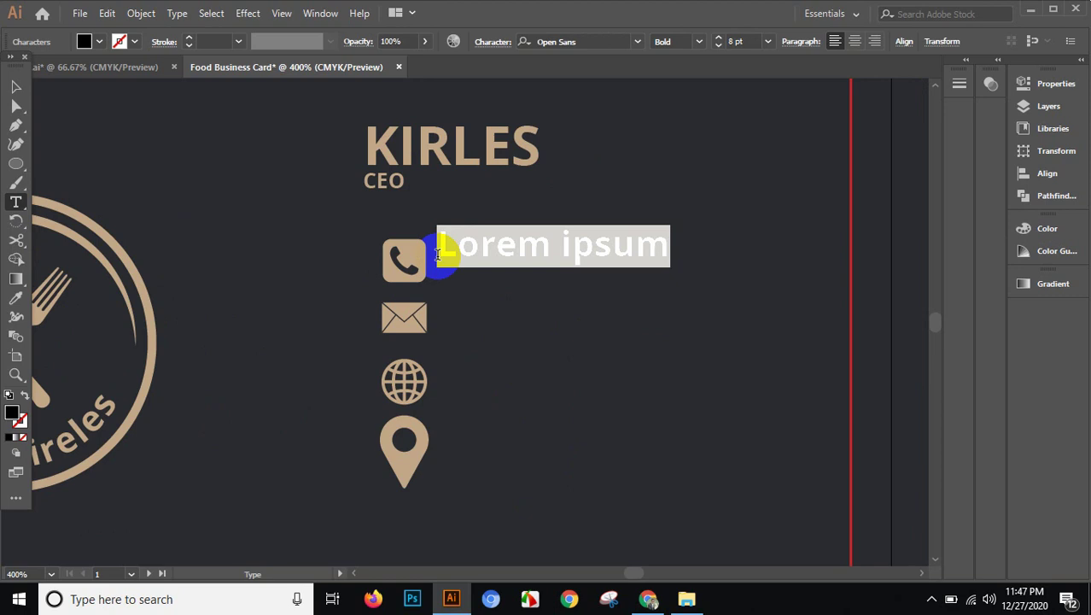
key(BackSpace)
text(89 000 )
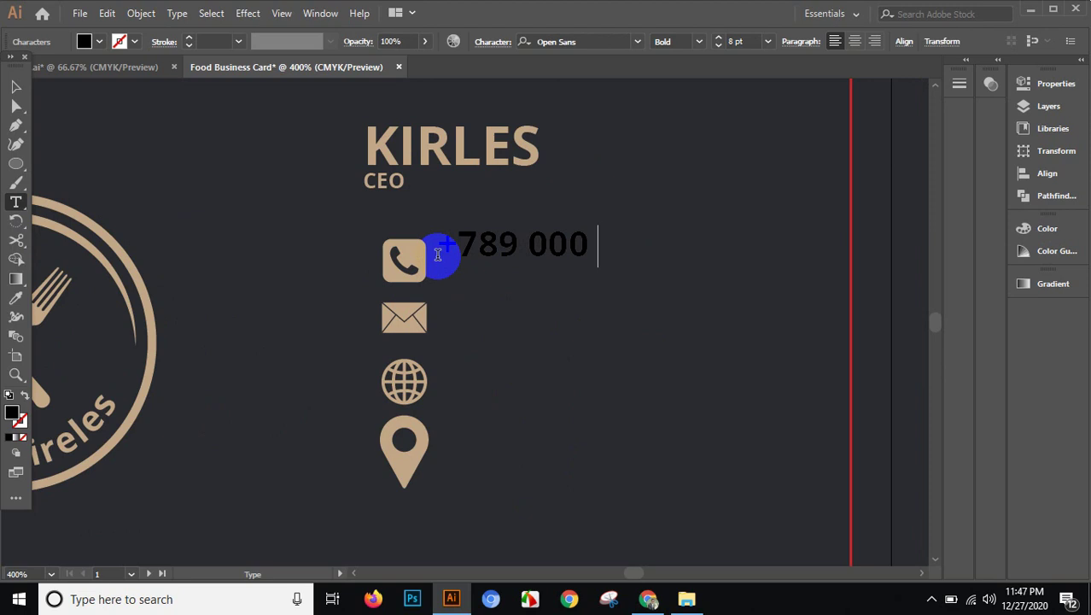
text(111)
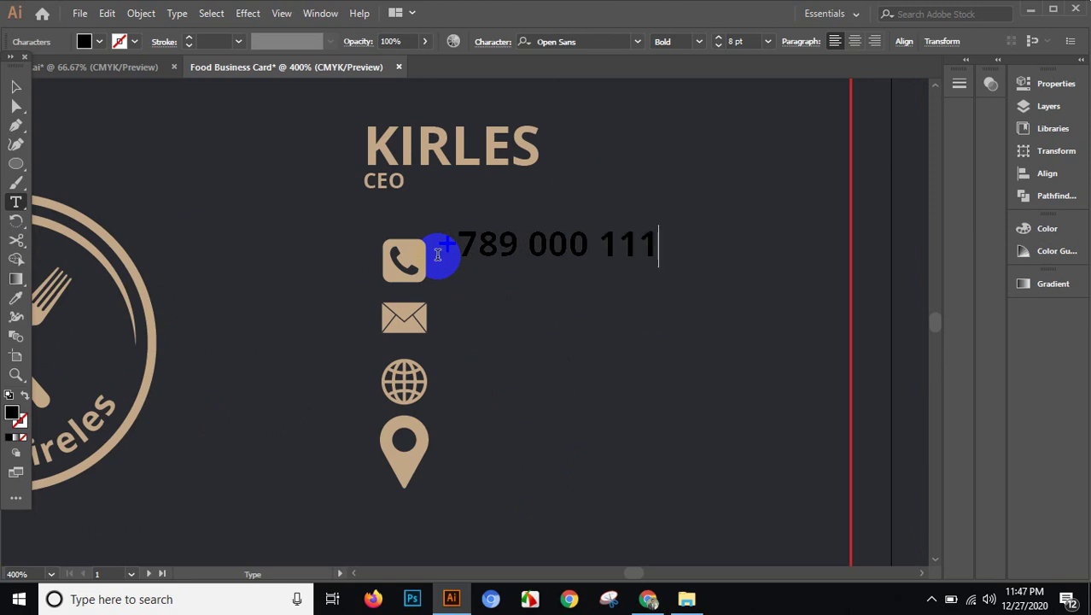
click(12, 88)
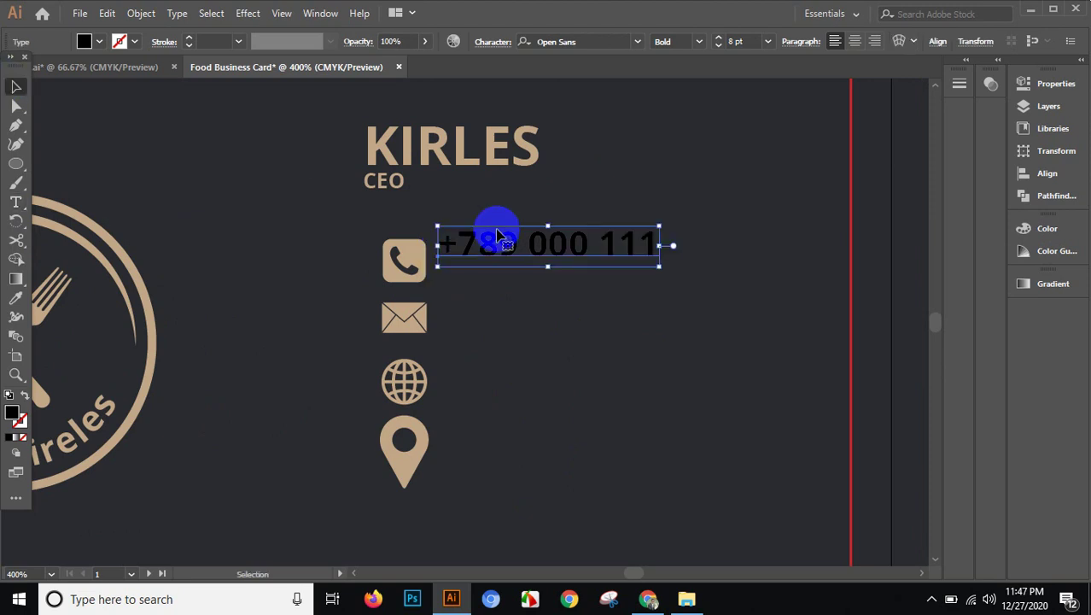
drag(499, 245, 508, 257)
Add the e-mail address beside the envelope icon and align it.
click(16, 202)
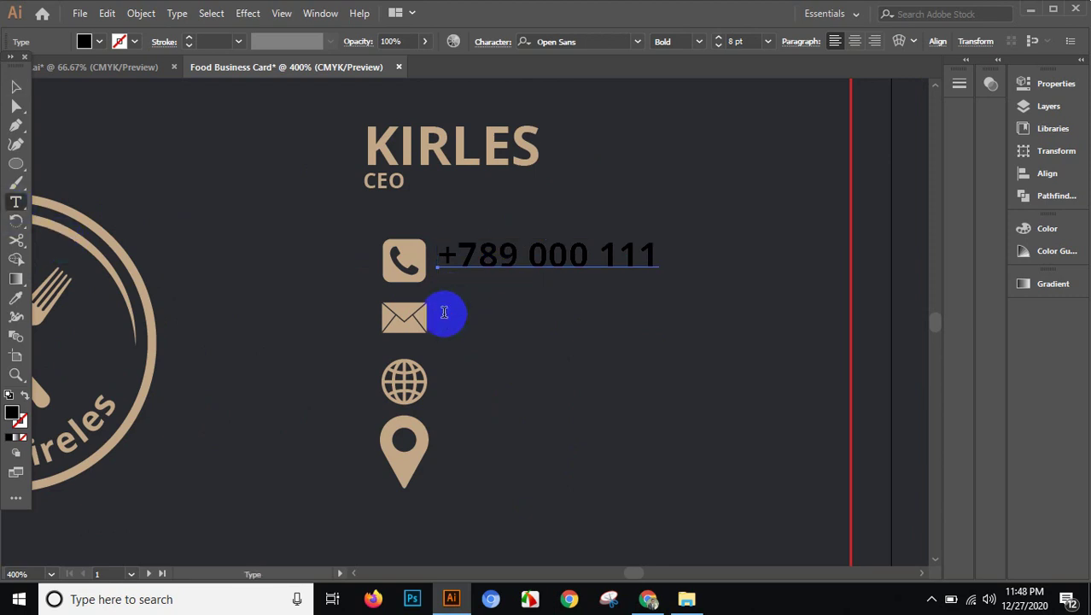
click(444, 312)
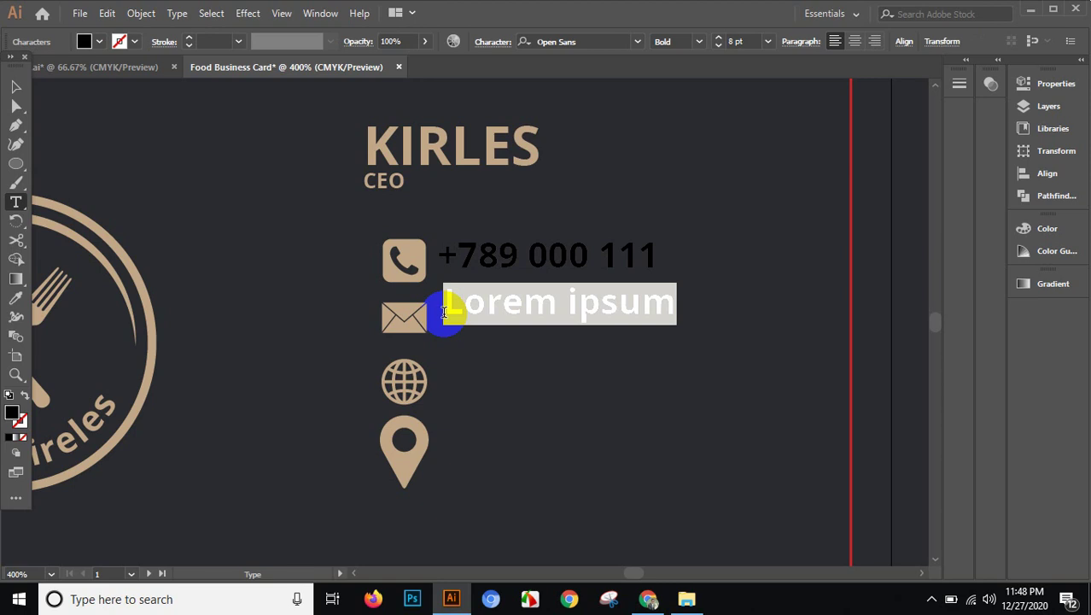
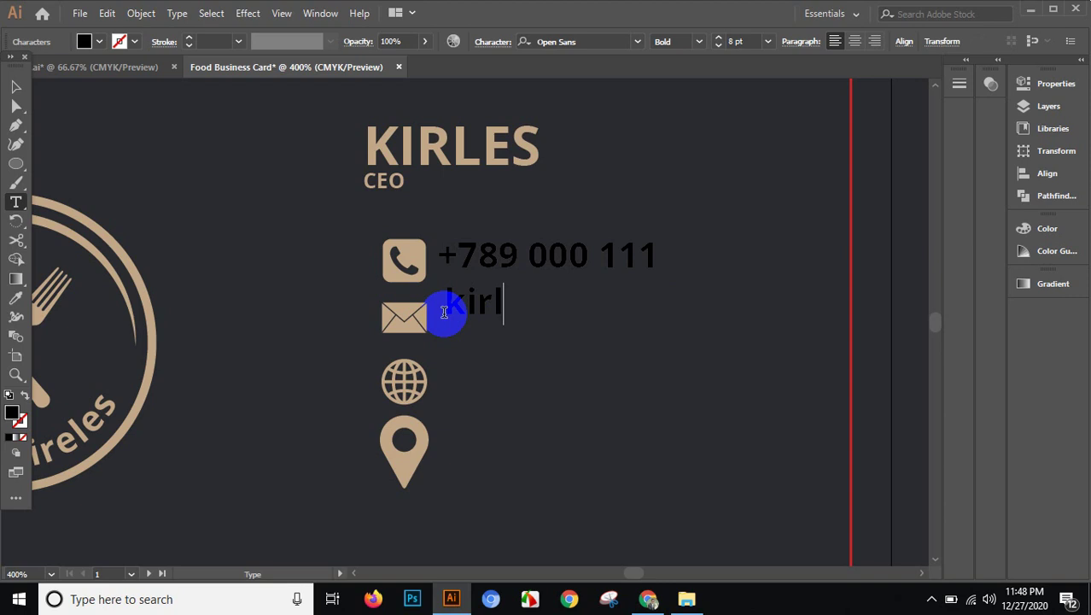
click(15, 86)
drag(546, 323, 577, 319)
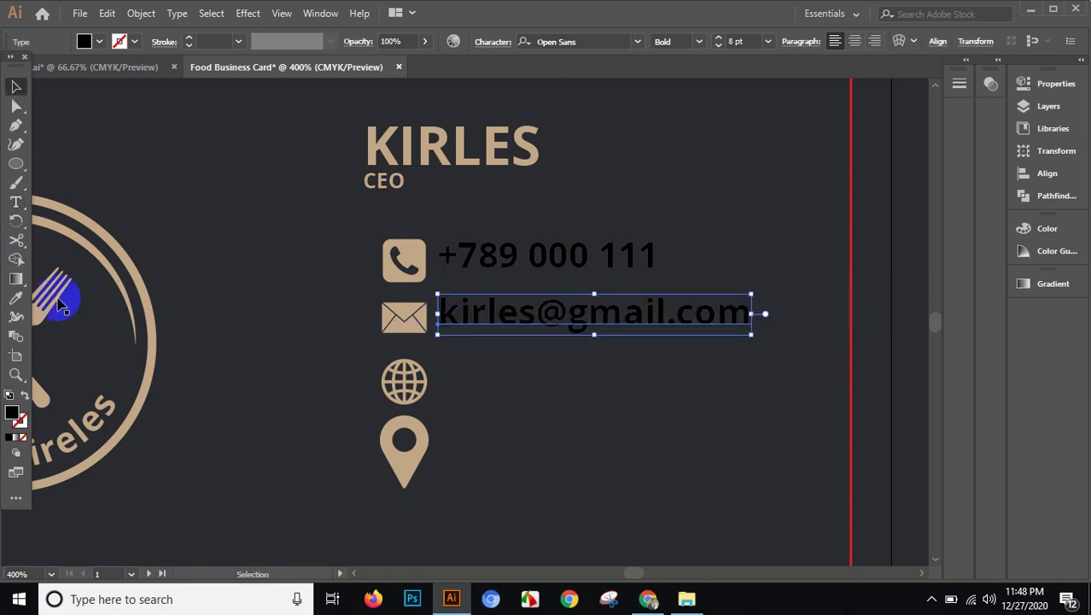
click(16, 202)
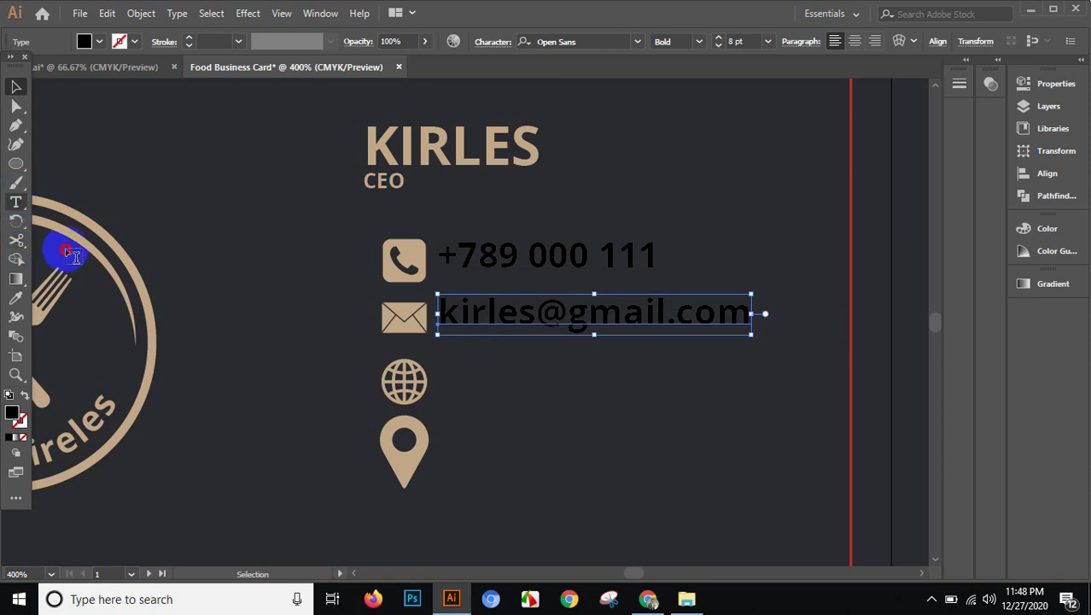
click(441, 380)
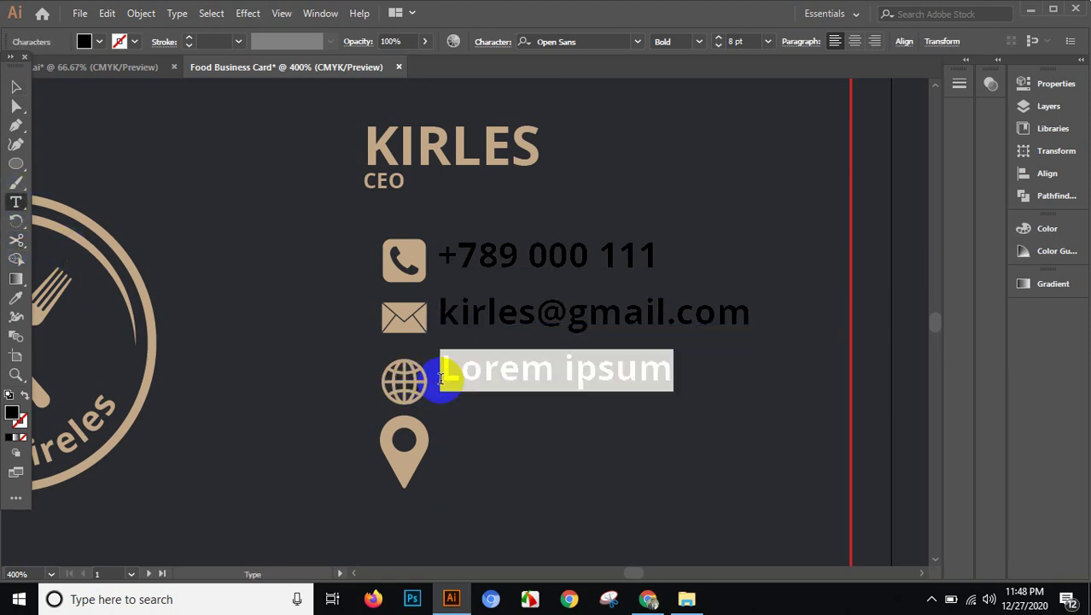
text(www.cireles.com)
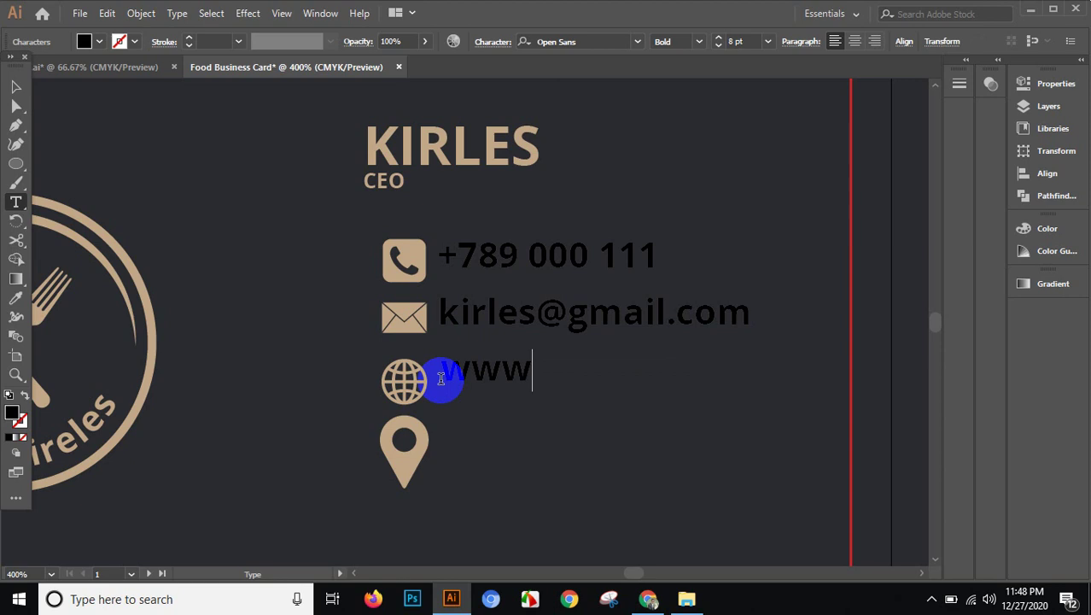
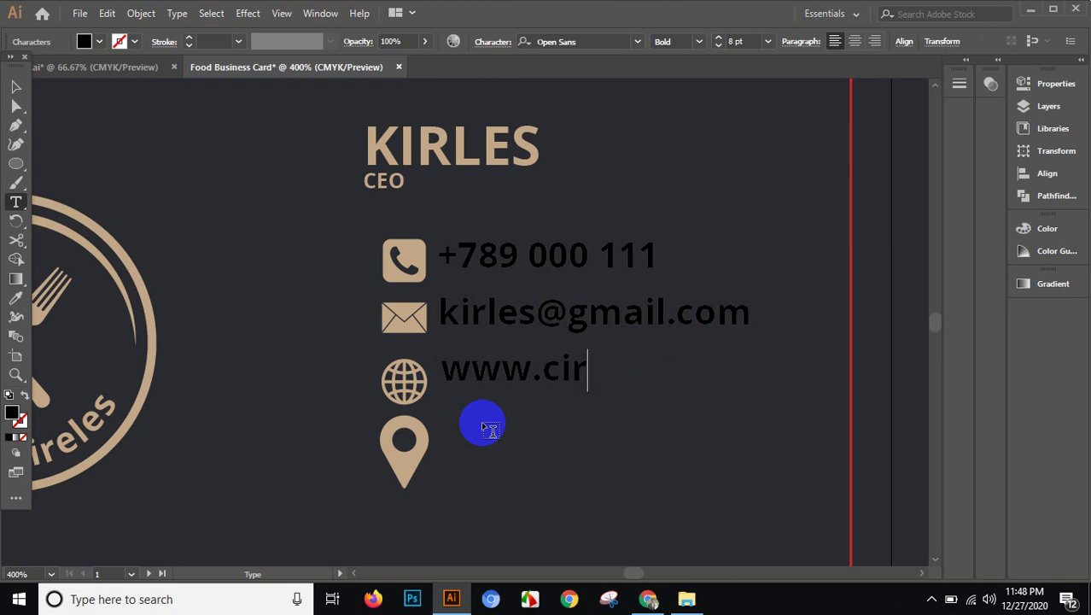
Finish the website URL with 'eles.com' and move that line slightly lower.
text(el)
text(es)
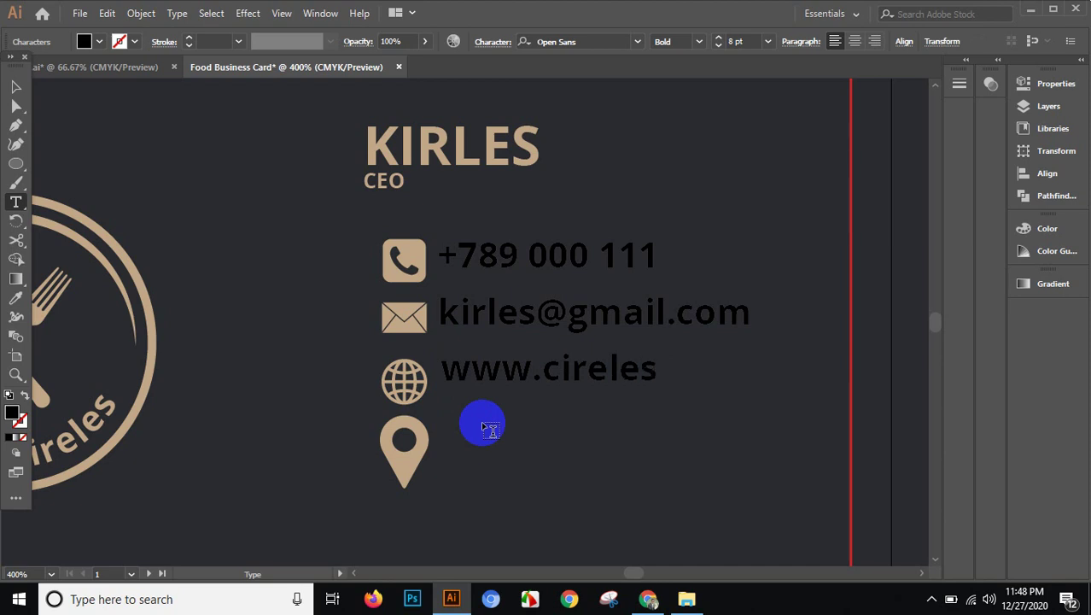
text(.com)
click(16, 87)
click(538, 369)
drag(538, 369, 539, 381)
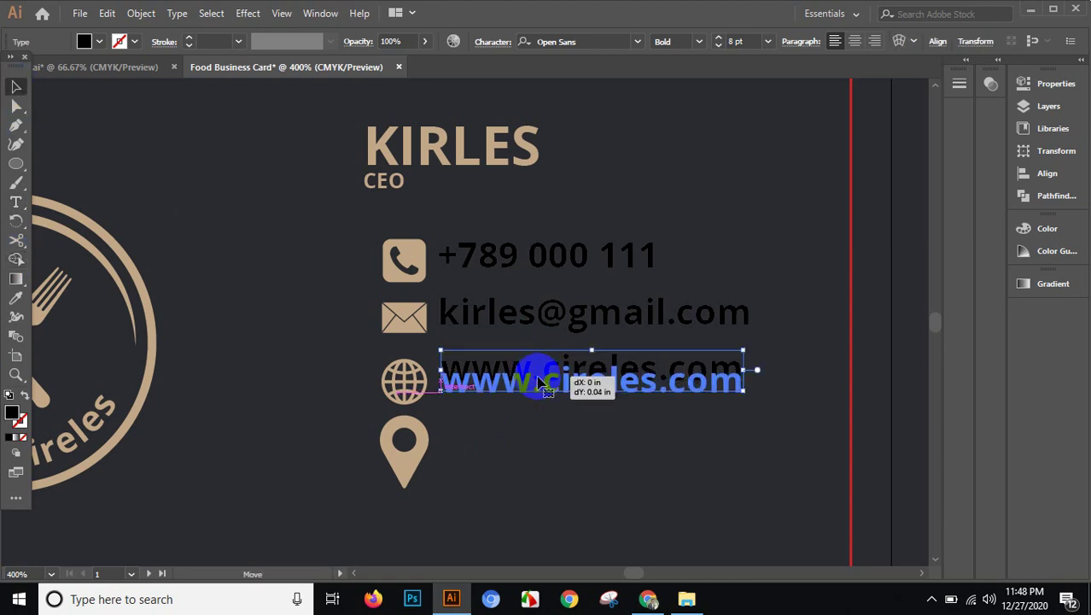
Type the street address as a new text line beside the location pin.
click(16, 202)
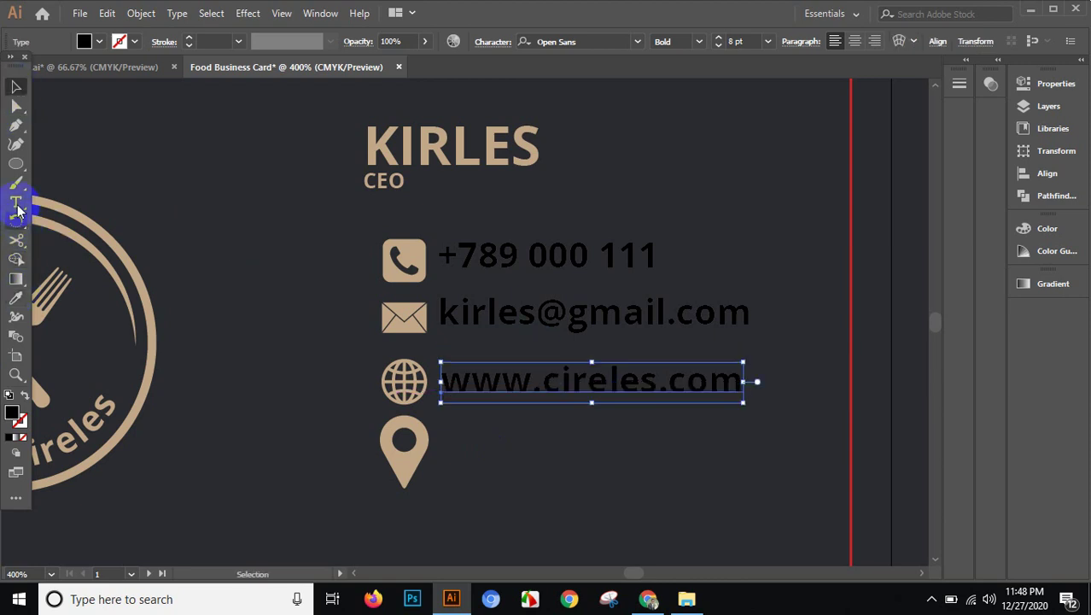
click(444, 444)
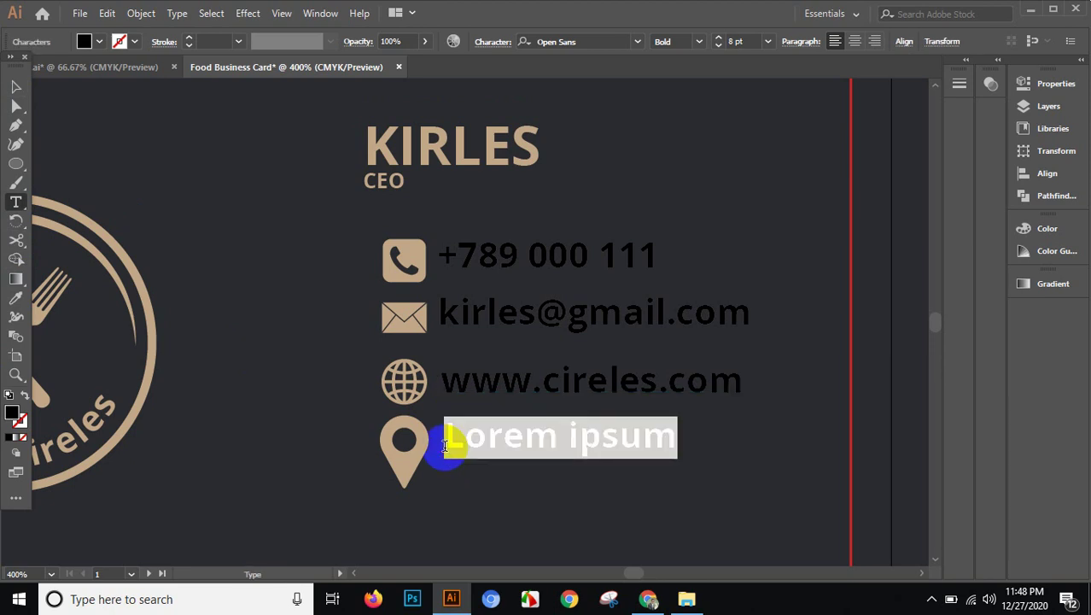
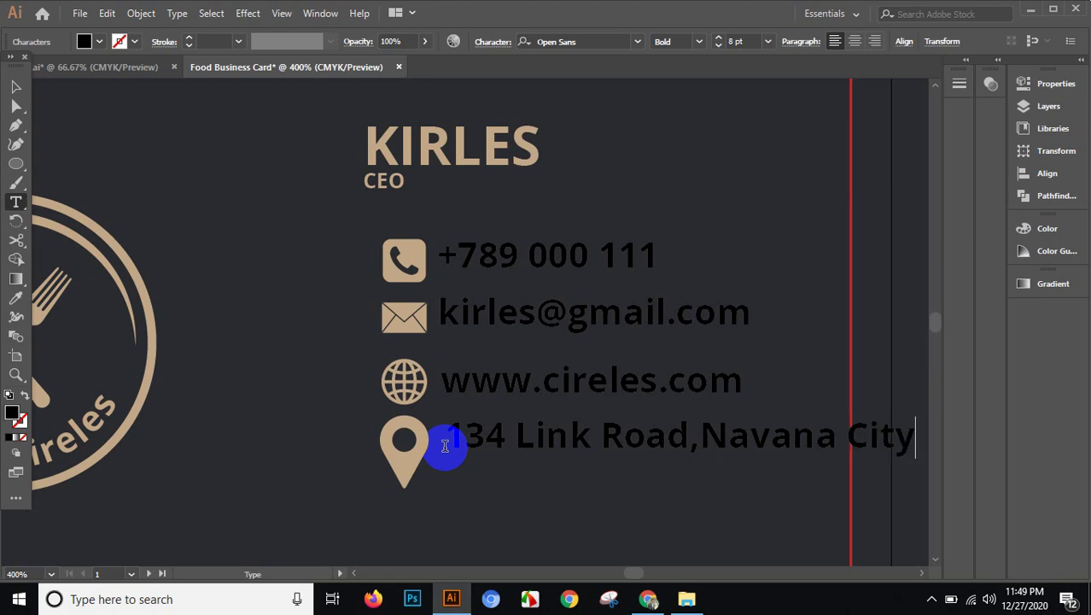
click(15, 86)
Nudge the address line into place and zoom out to show the whole card.
drag(524, 439, 518, 465)
click(523, 475)
alt+click(522, 475)
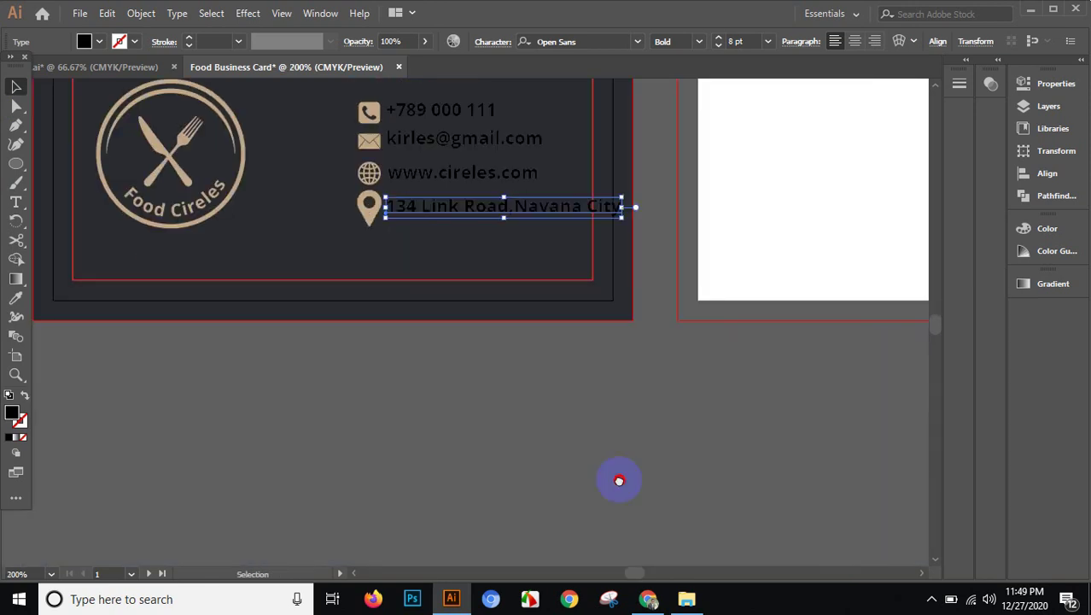
scroll(621, 479, up, 3)
scroll(667, 516, left, 3)
scroll(547, 389, right, 2)
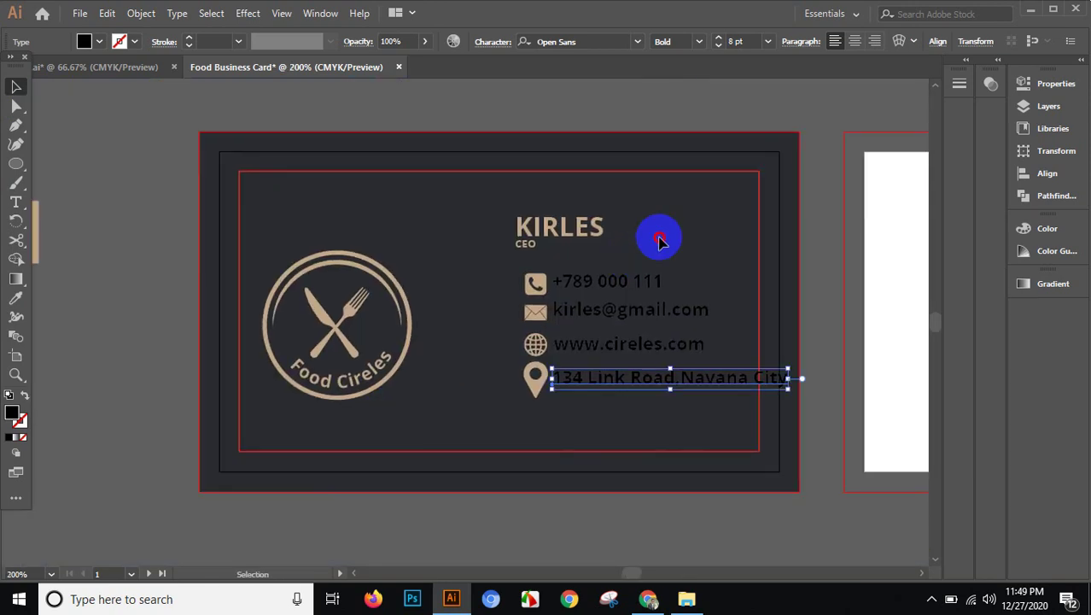
Recolour the four contact lines with the logo's beige using the Eyedropper.
mouse_move(621, 249)
mouse_down()
mouse_move(688, 388)
mouse_move(658, 390)
mouse_up()
click(14, 299)
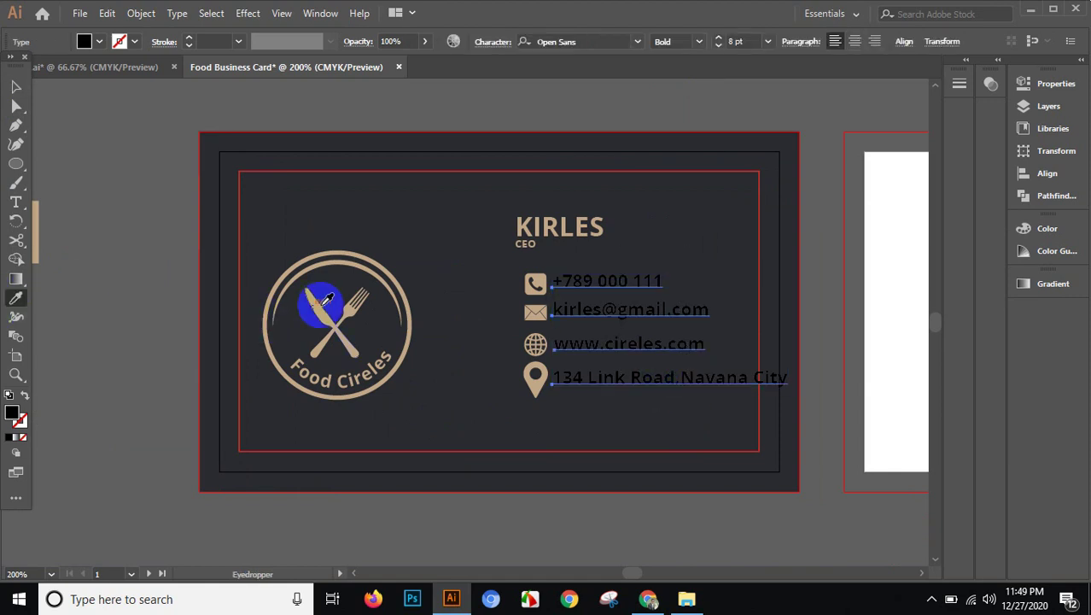
click(323, 304)
click(16, 86)
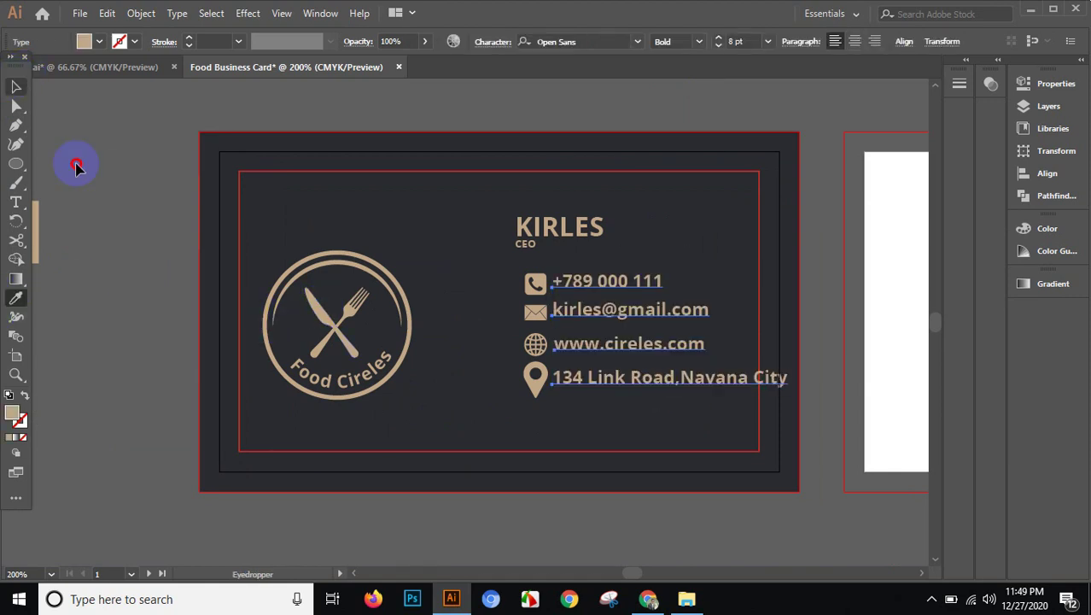
key(ctrl+plus)
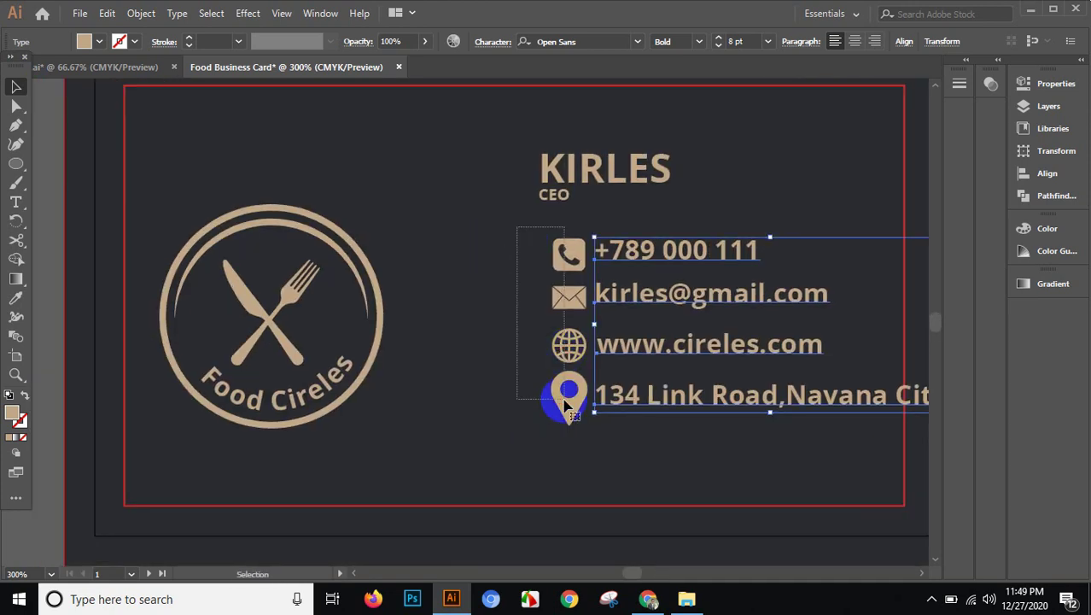
Shrink the contact icons and align the address, email and phone lines beside them.
drag(563, 357, 585, 422)
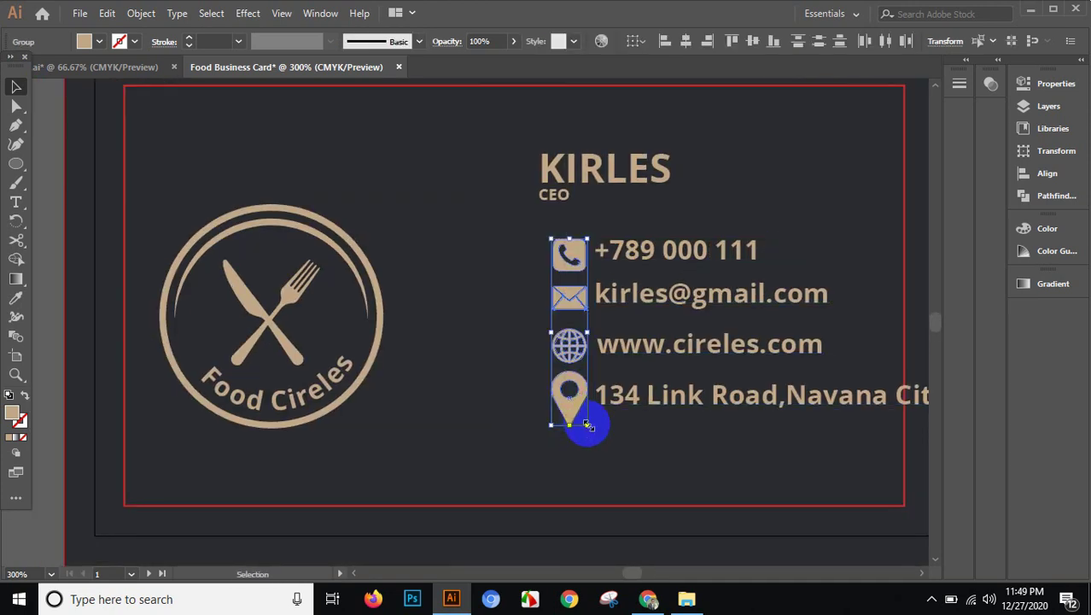
drag(587, 425, 578, 420)
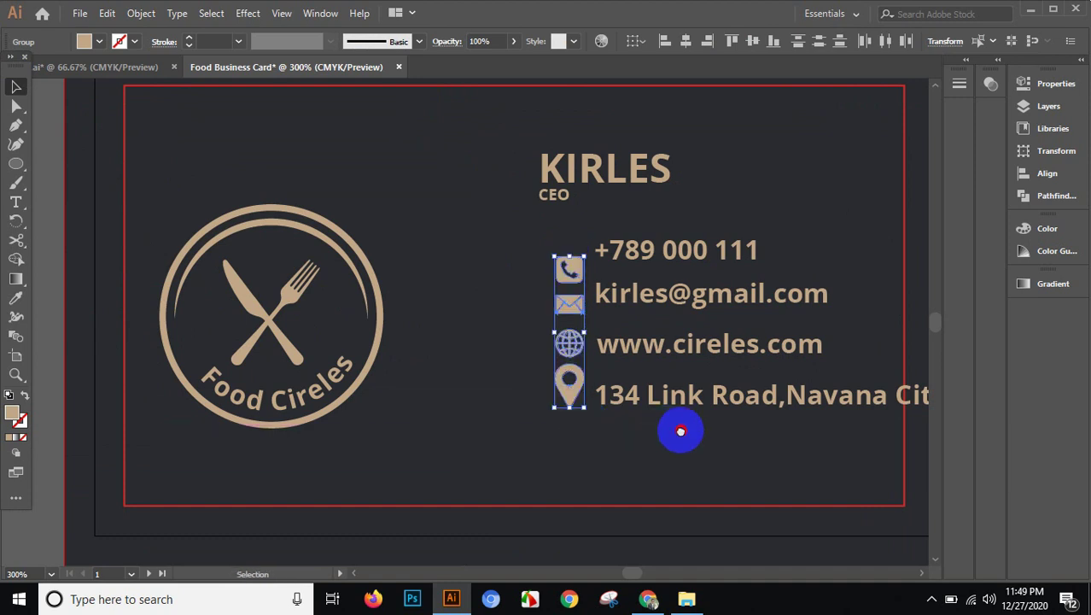
mouse_move(580, 412)
mouse_down()
mouse_move(576, 399)
mouse_move(402, 507)
mouse_move(519, 419)
mouse_move(597, 419)
mouse_move(557, 367)
mouse_up()
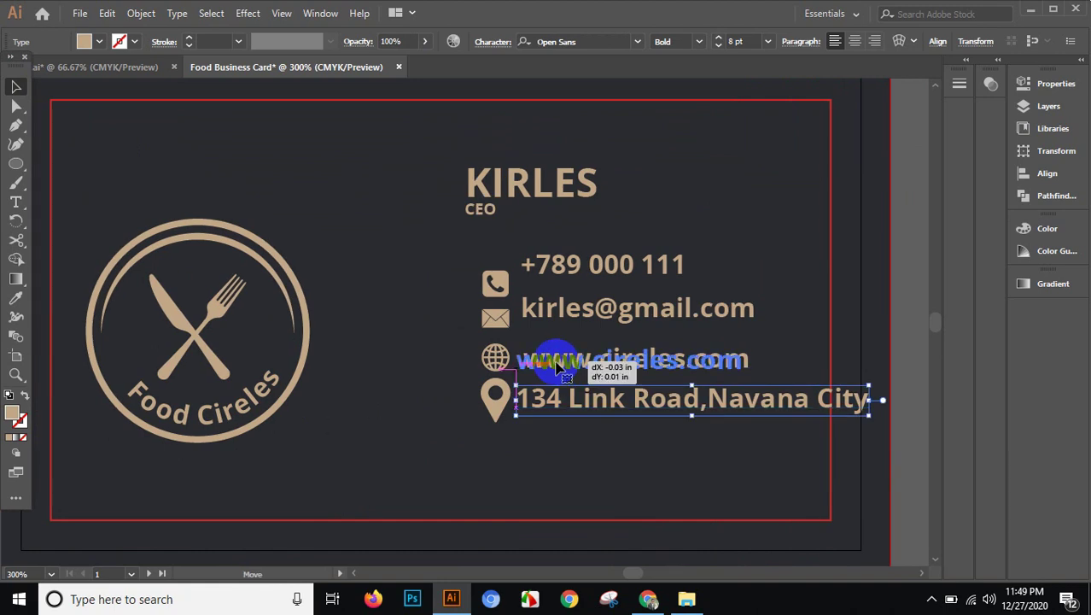
drag(566, 310, 563, 318)
drag(560, 265, 561, 298)
Move the name and contact block further left and zoom out to the whole card.
scroll(520, 472, right, 2)
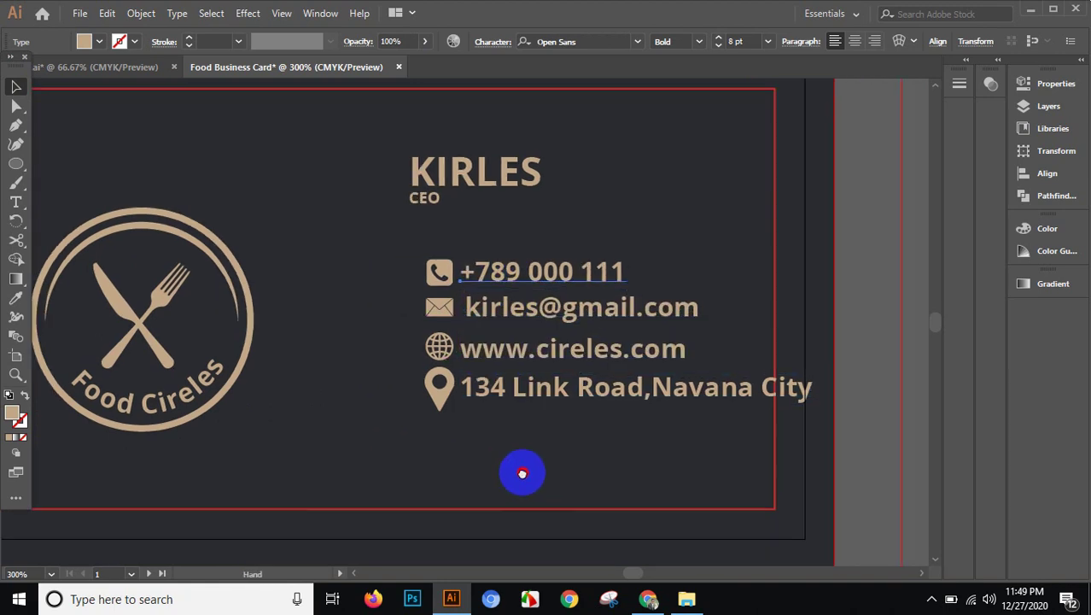
scroll(711, 475, right, 2)
scroll(528, 332, left, 6)
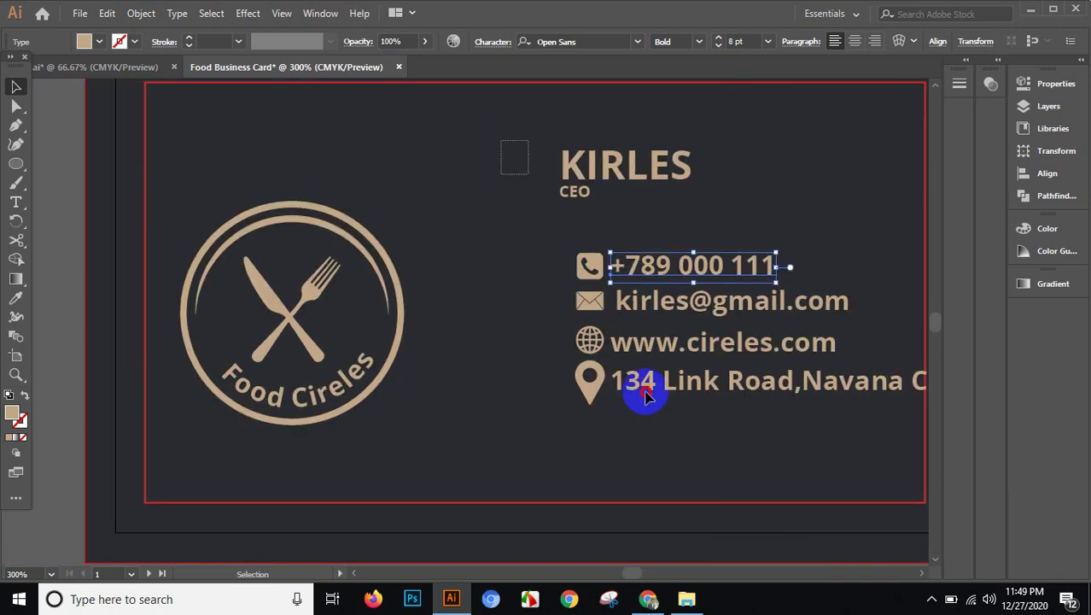
mouse_move(500, 141)
mouse_down()
mouse_move(699, 384)
mouse_move(641, 390)
mouse_up()
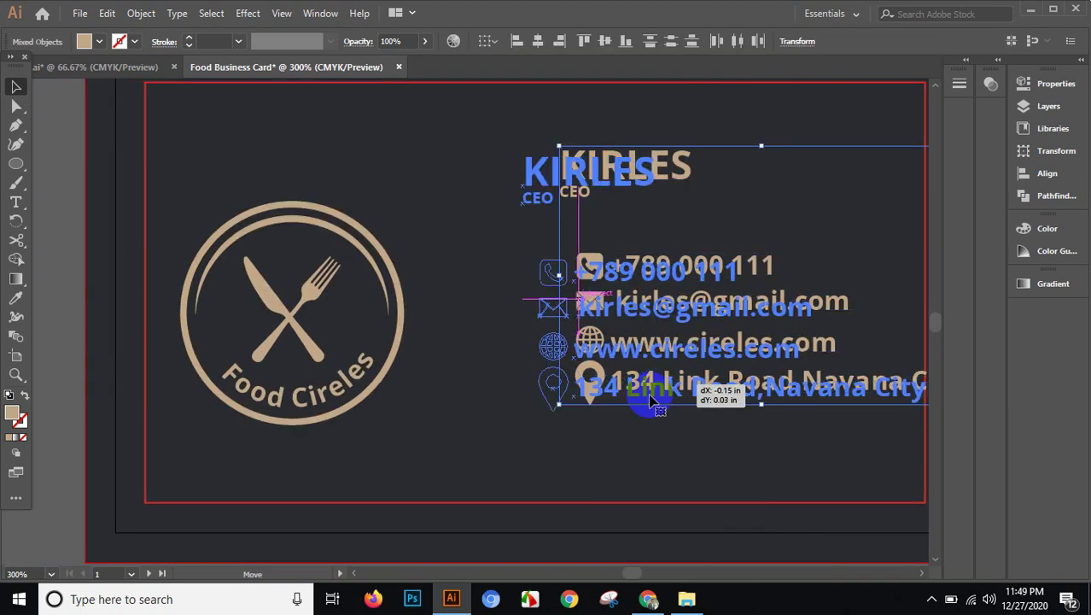
drag(414, 427, 443, 441)
key(ctrl+space)
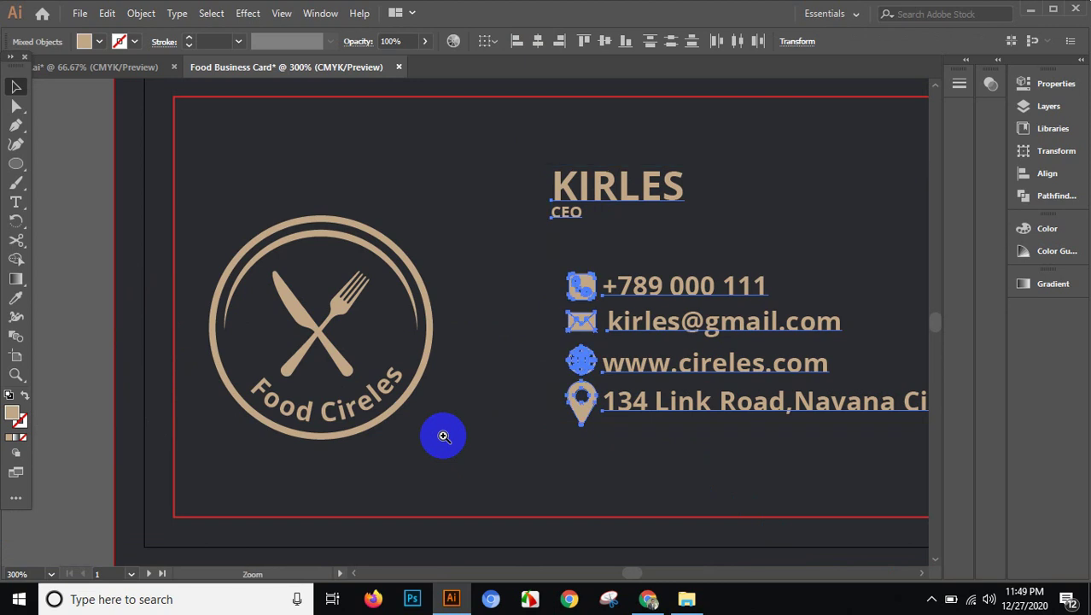
alt+click(443, 437)
alt+click(438, 387)
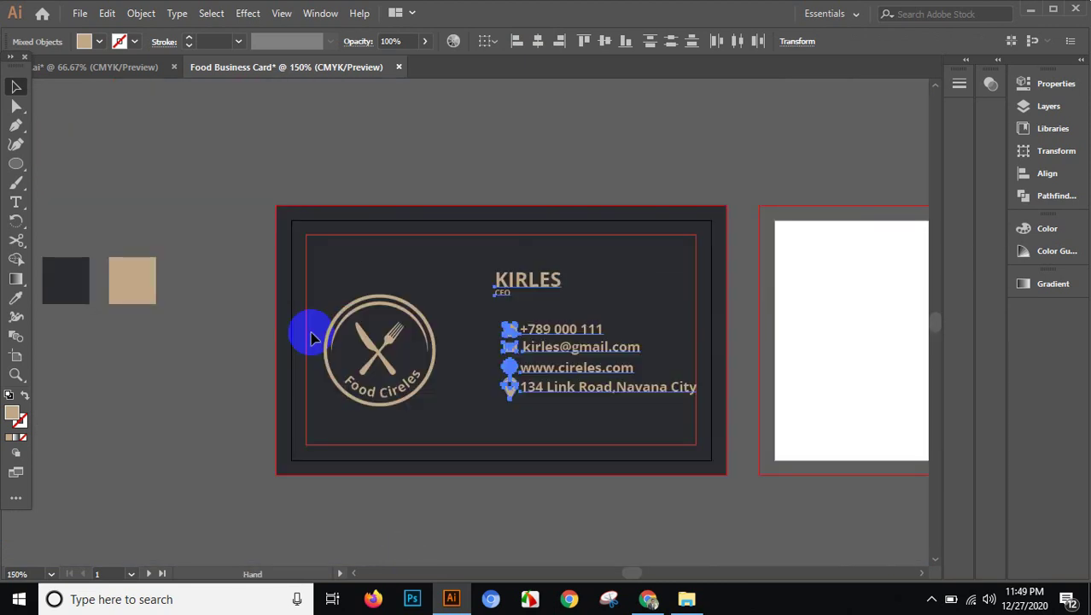
Scale the Food Cireles logo to 0.6184 in wide and shift it slightly left.
click(434, 407)
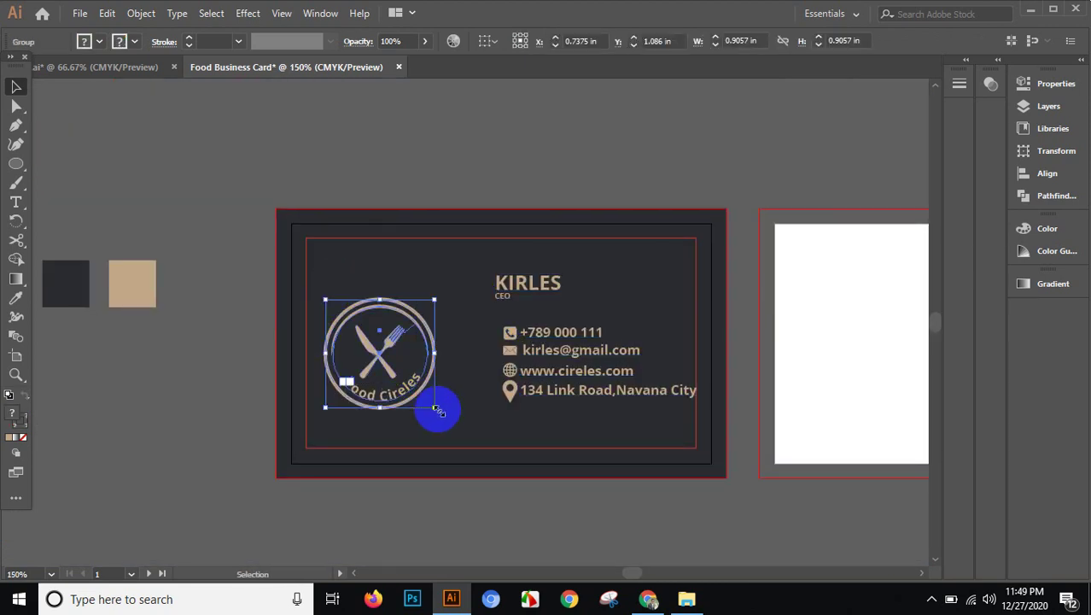
drag(436, 411, 421, 402)
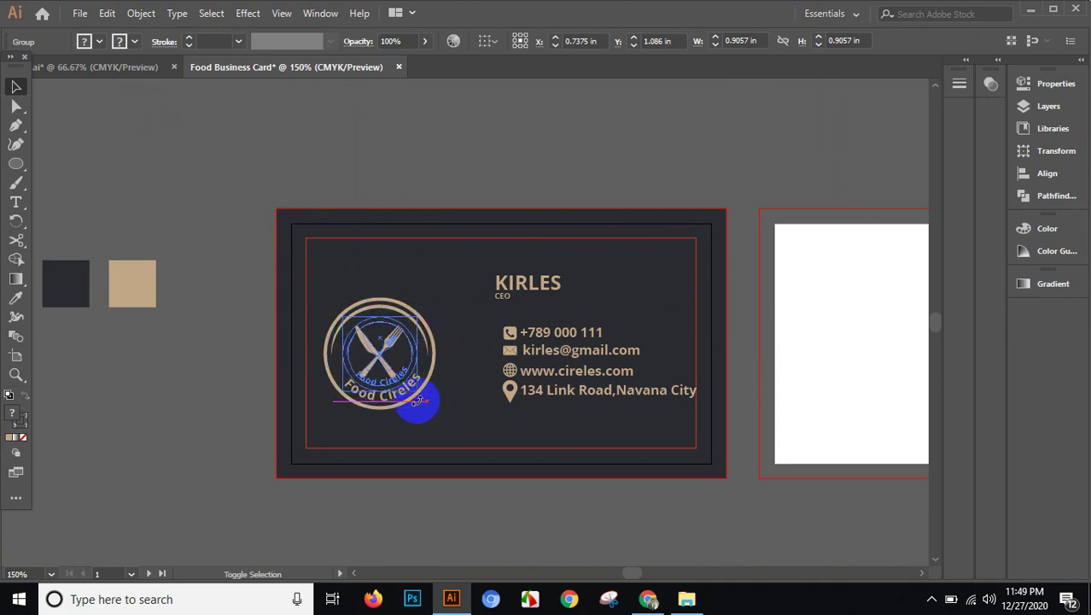
drag(421, 402, 418, 390)
drag(376, 360, 364, 361)
scroll(449, 429, right, 1)
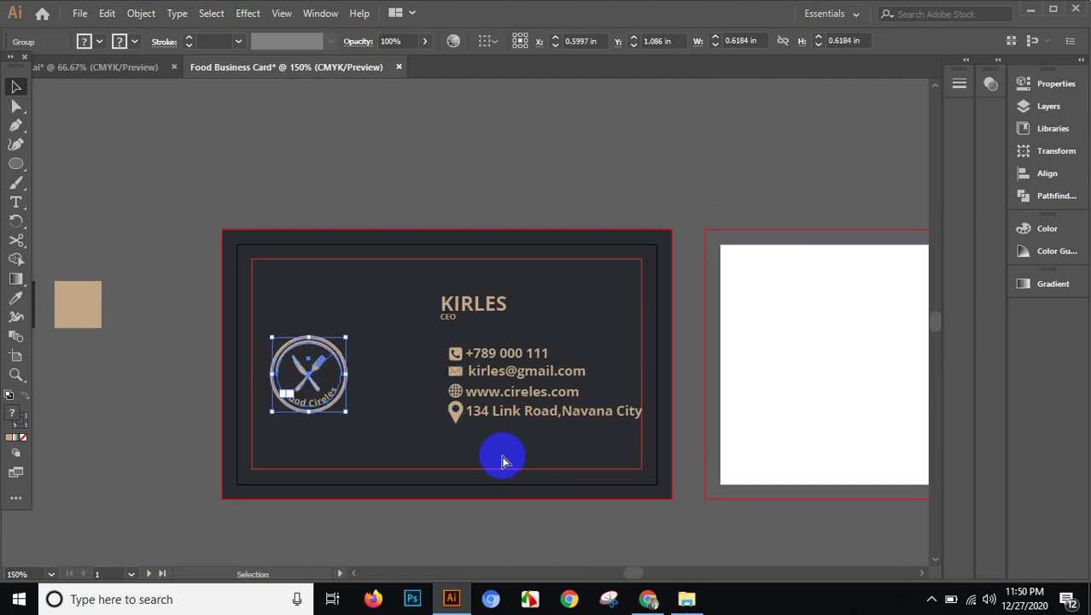
click(500, 456)
scroll(100, 208, up, 3)
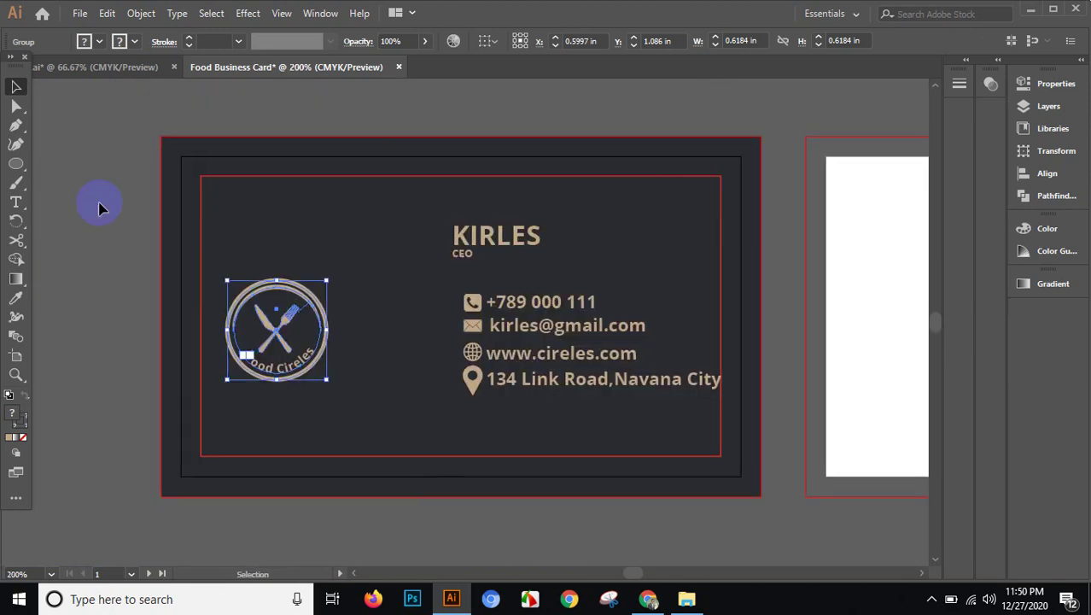
drag(219, 246, 219, 246)
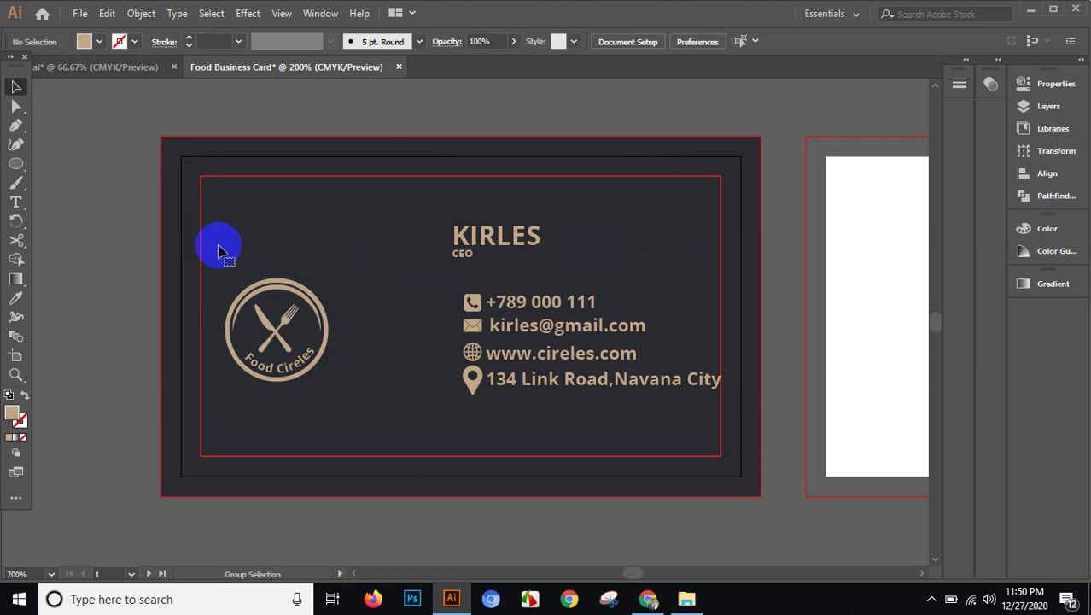
click(219, 246)
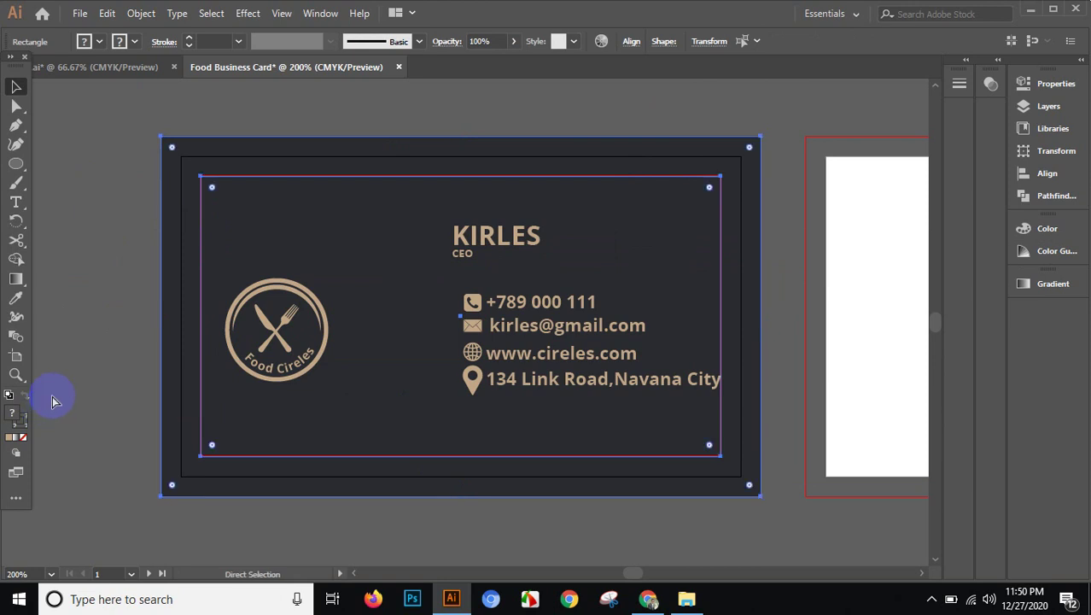
key(ctrl+r)
drag(12, 534, 460, 559)
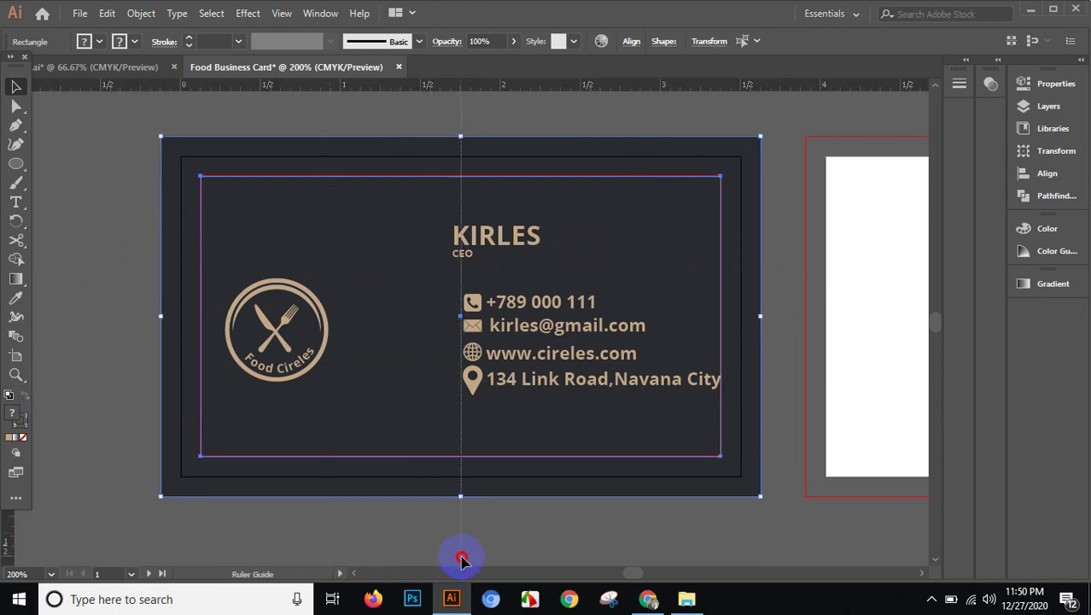
drag(460, 559, 462, 493)
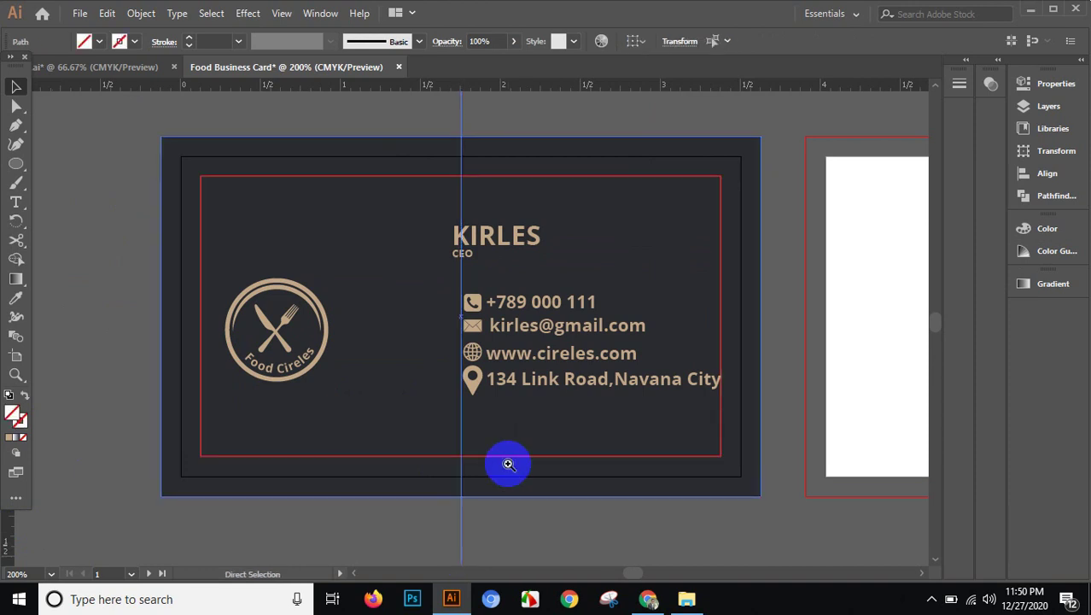
key(ctrl+plus)
drag(445, 438, 466, 517)
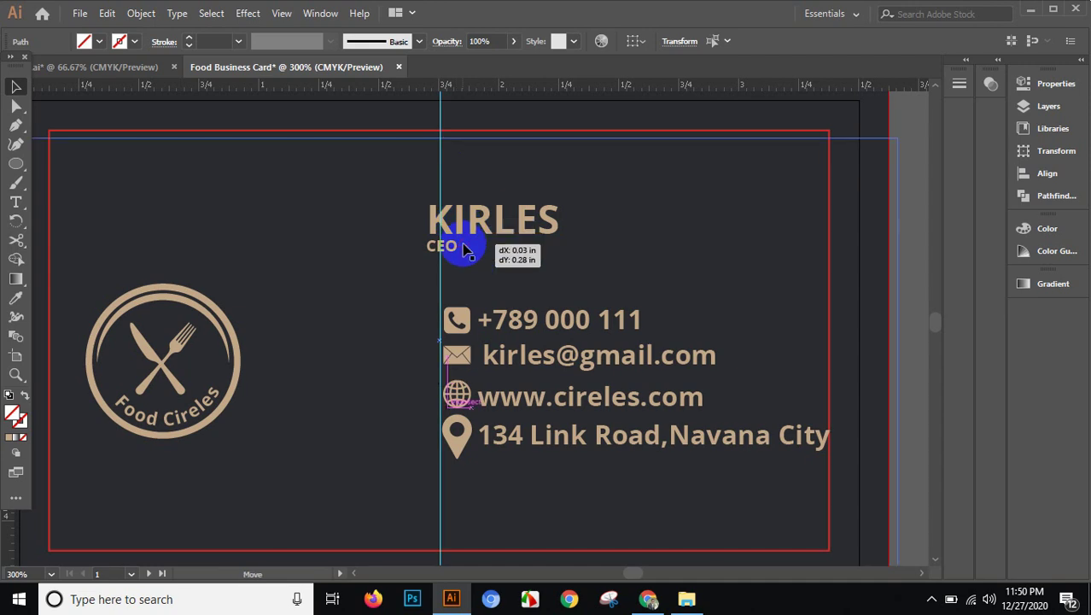
drag(459, 226, 463, 244)
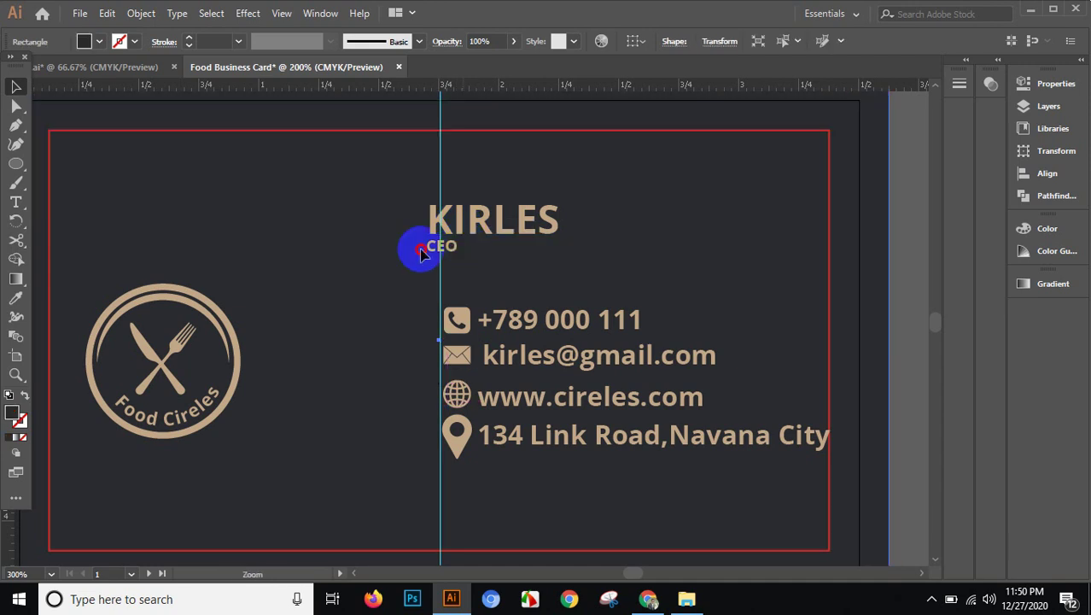
key(ctrl+minus)
key(ctrl+minus)
shift+click(322, 265)
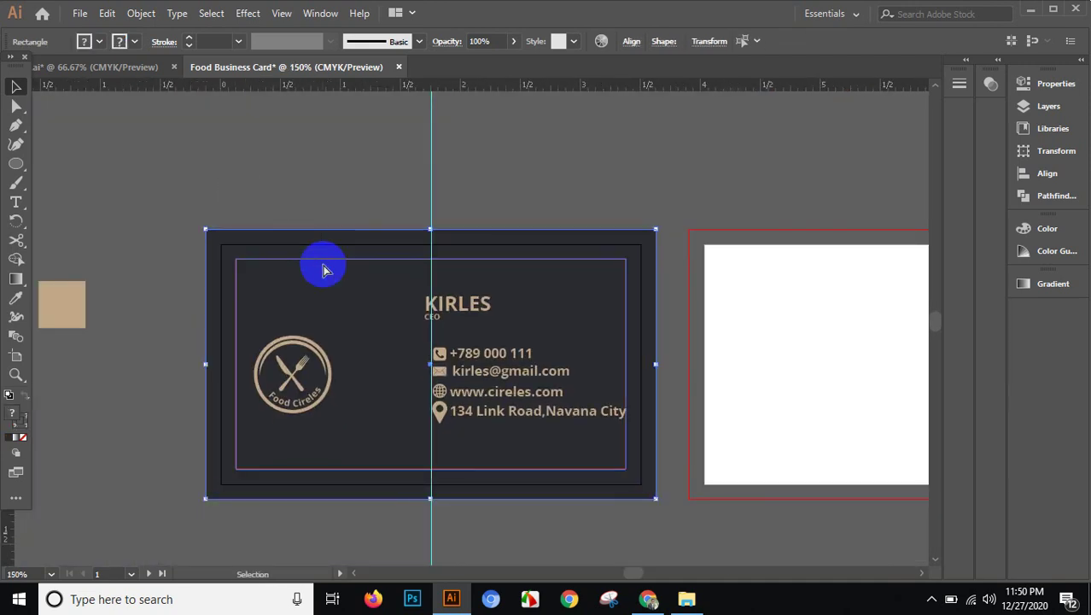
key(ctrl+shift+a)
Move the KIRLES name and CEO group right onto the vertical guide.
mouse_move(438, 328)
mouse_down()
mouse_move(519, 327)
mouse_move(453, 294)
mouse_up()
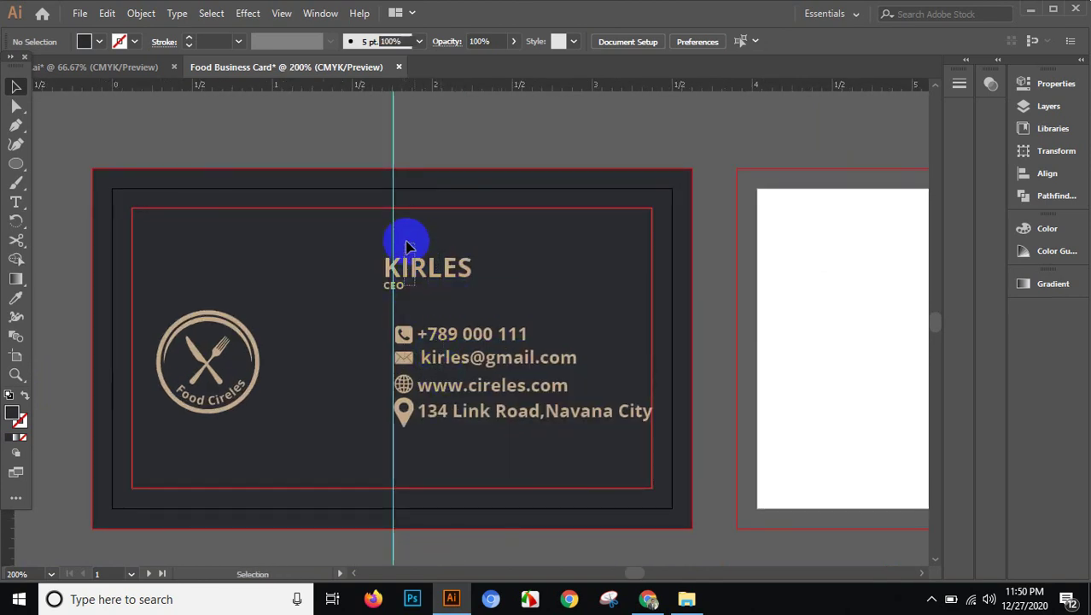
click(410, 243)
click(405, 293)
click(413, 298)
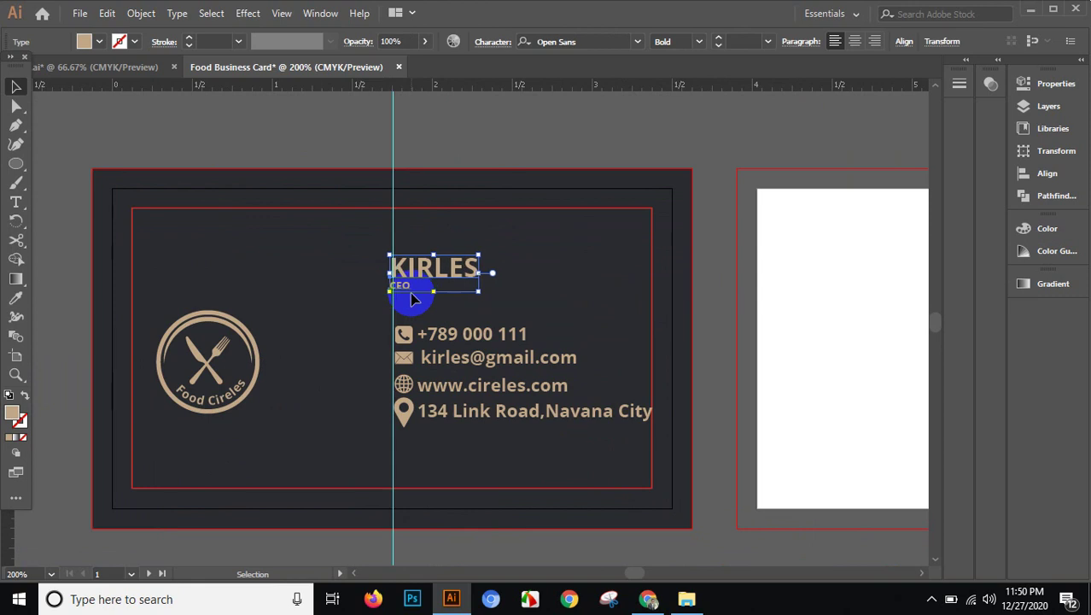
drag(414, 298, 424, 298)
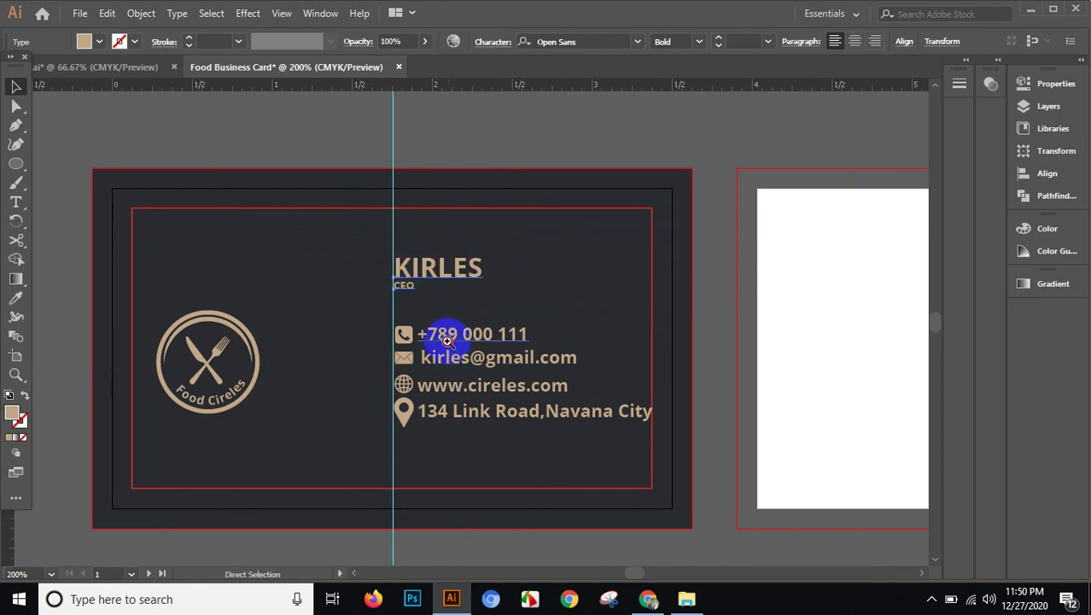
key(ctrl+plus)
key(ctrl+plus)
click(499, 273)
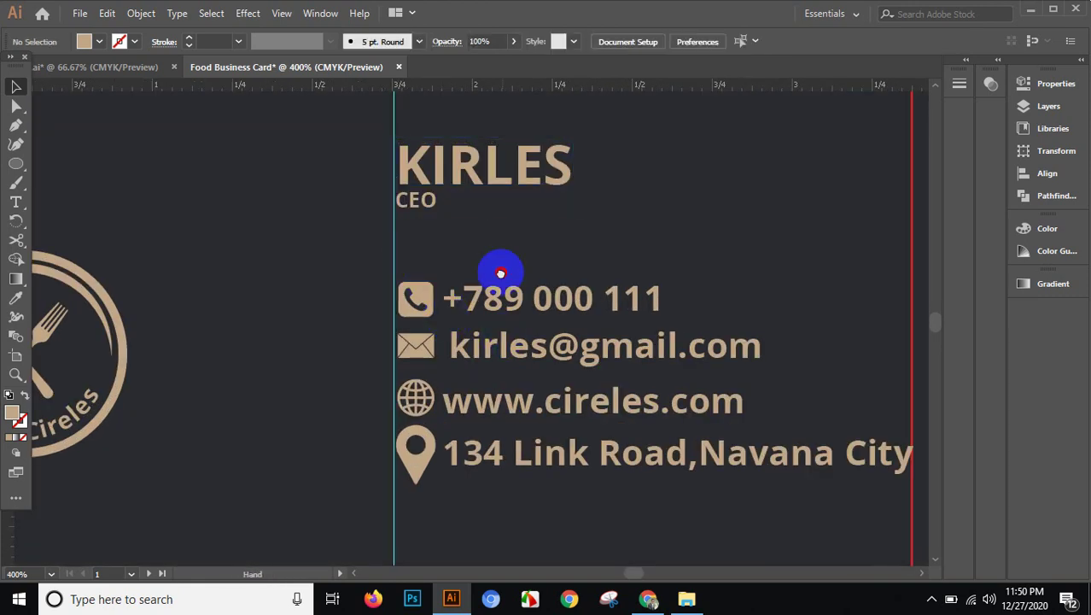
scroll(499, 273, down, 2)
Resize the group of four contact icons.
drag(427, 386, 425, 389)
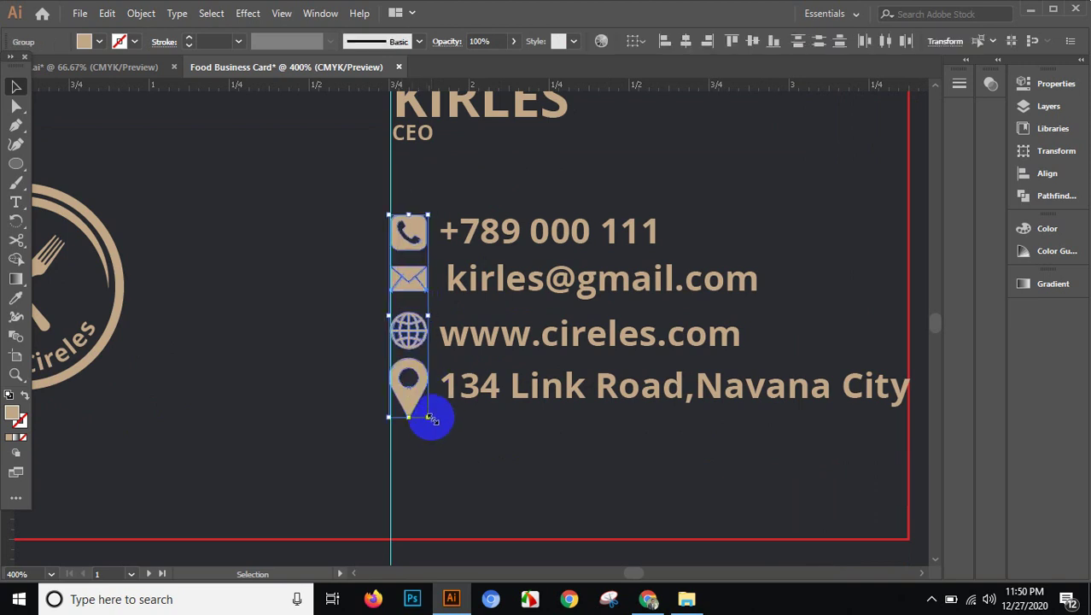
drag(432, 419, 426, 415)
ctrl+alt+click(514, 440)
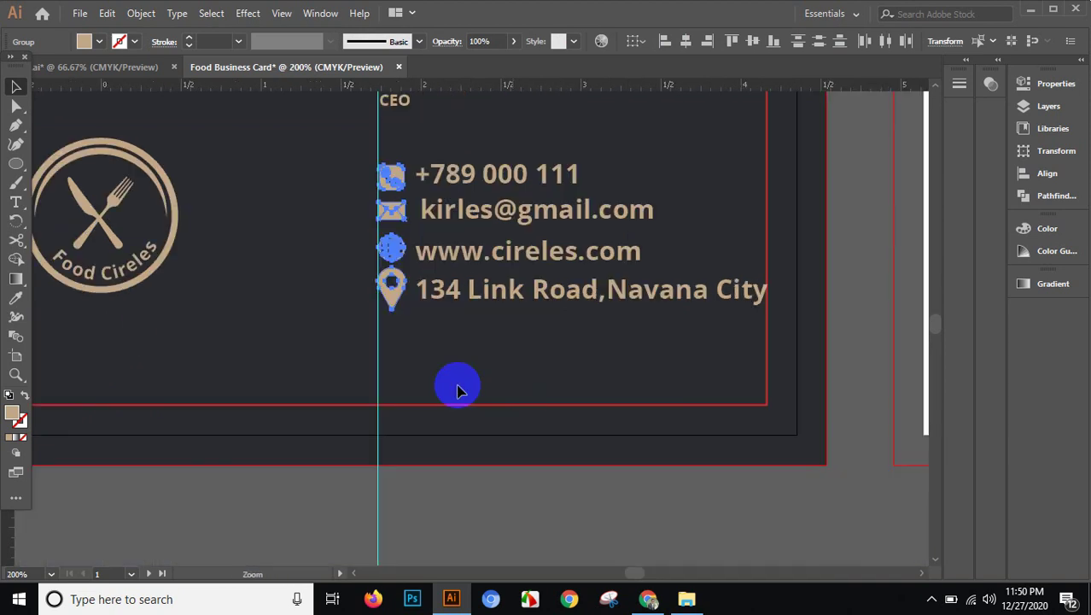
scroll(444, 445, up, 3)
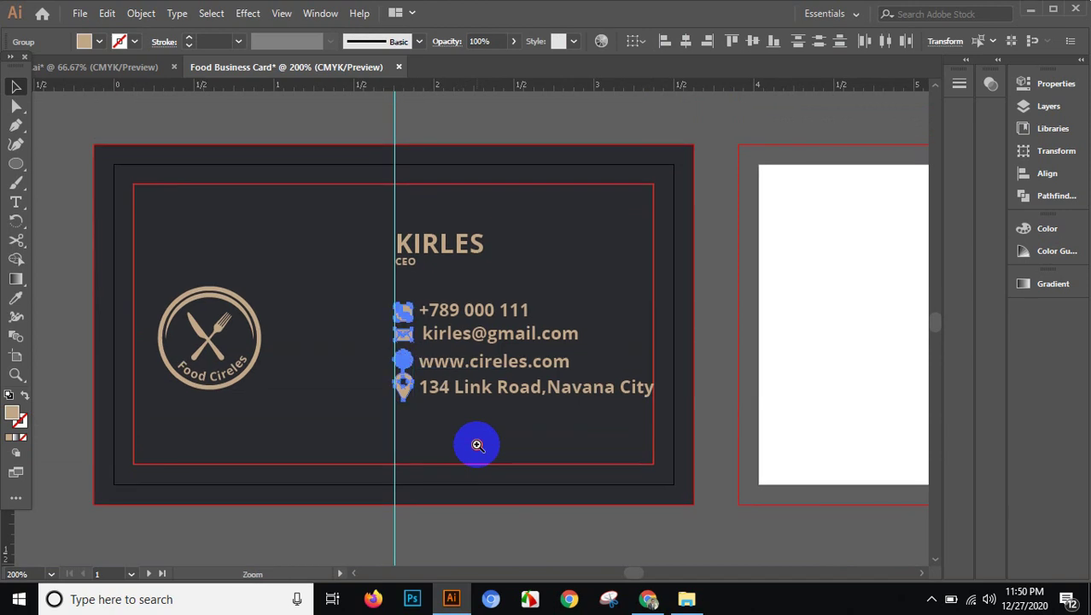
ctrl+click(474, 441)
scroll(487, 441, up, 1)
scroll(470, 418, up, 1)
scroll(457, 308, up, 2)
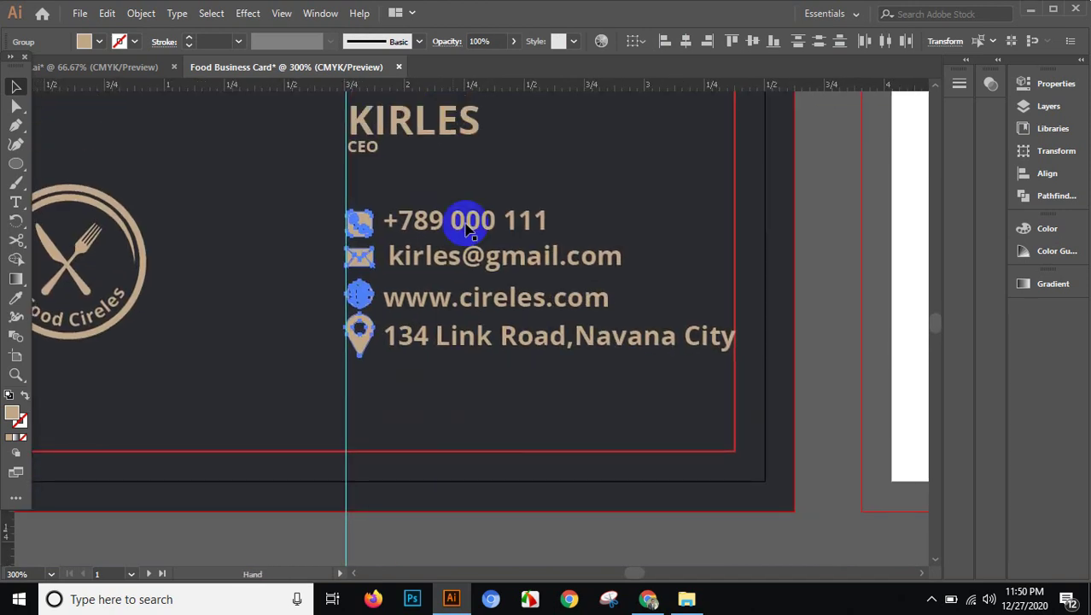
click(440, 192)
Nudge the contact text and contact icons one step left, then select the phone row.
drag(497, 344, 501, 351)
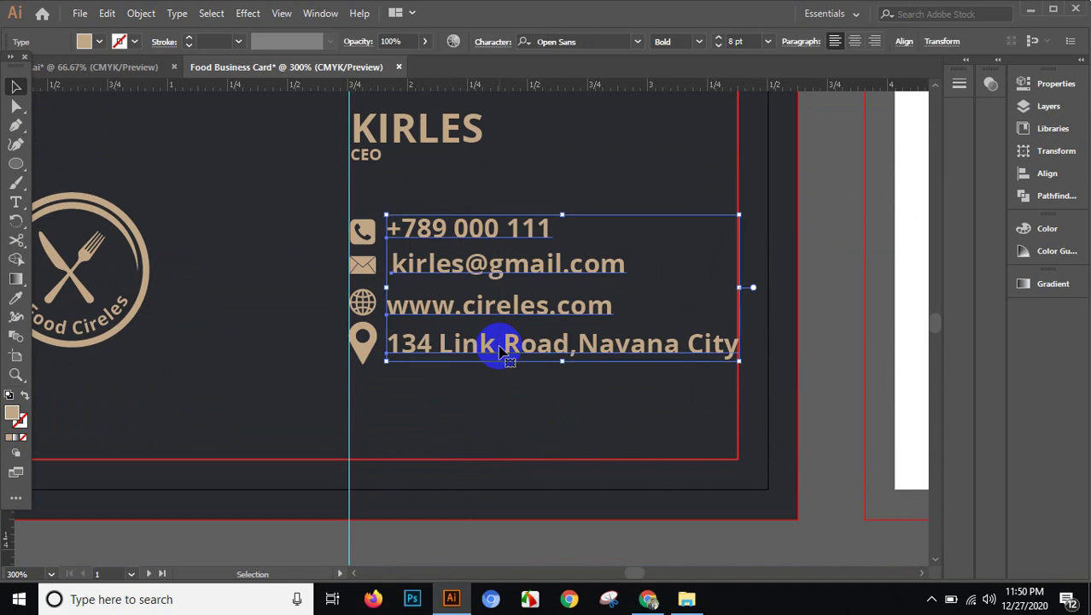
key(Left)
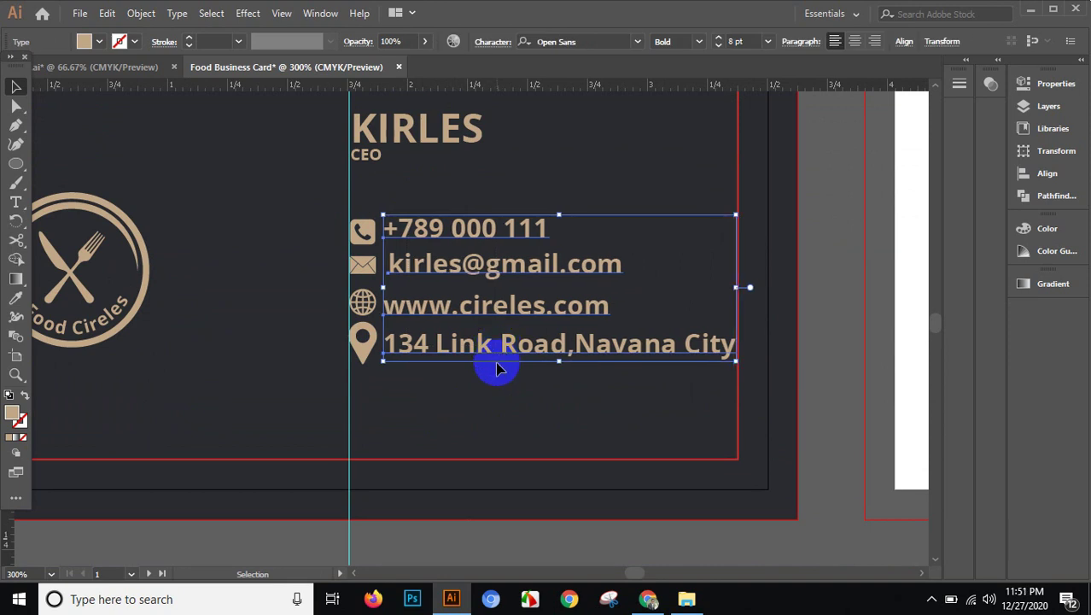
click(350, 221)
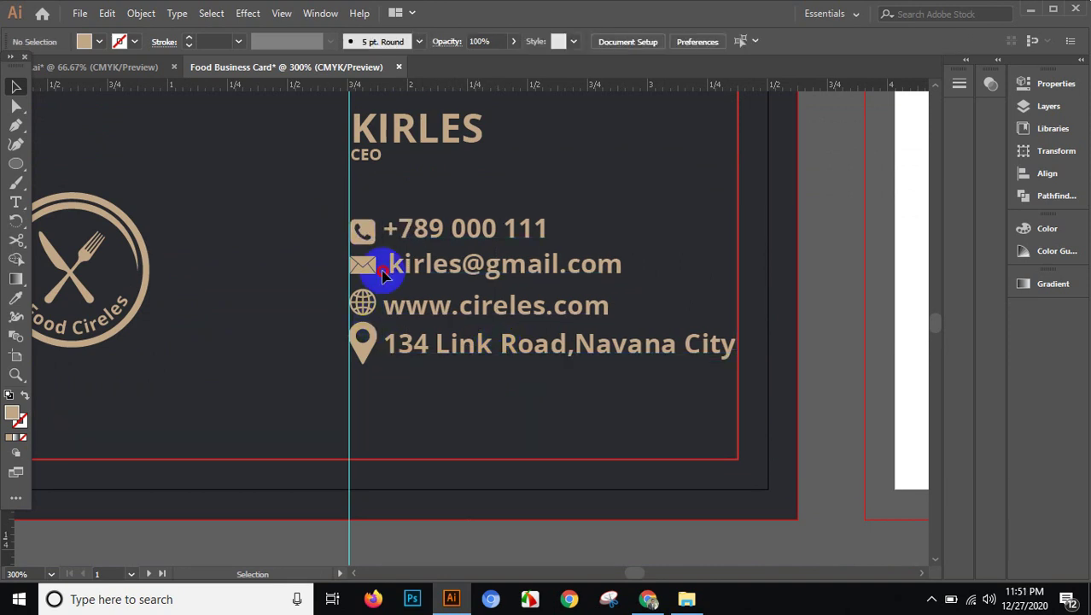
click(381, 340)
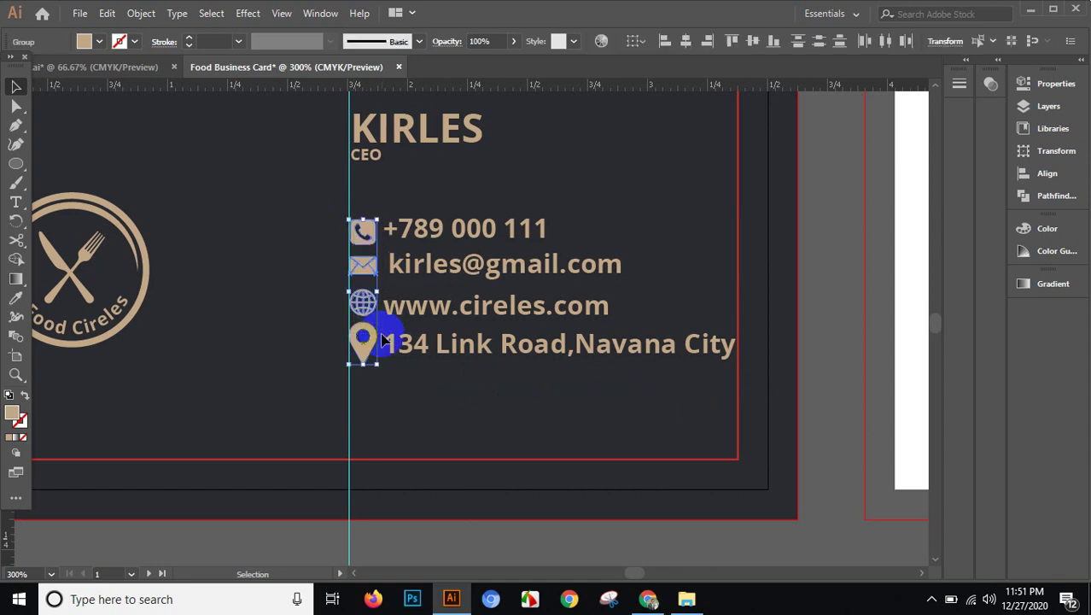
key(Left)
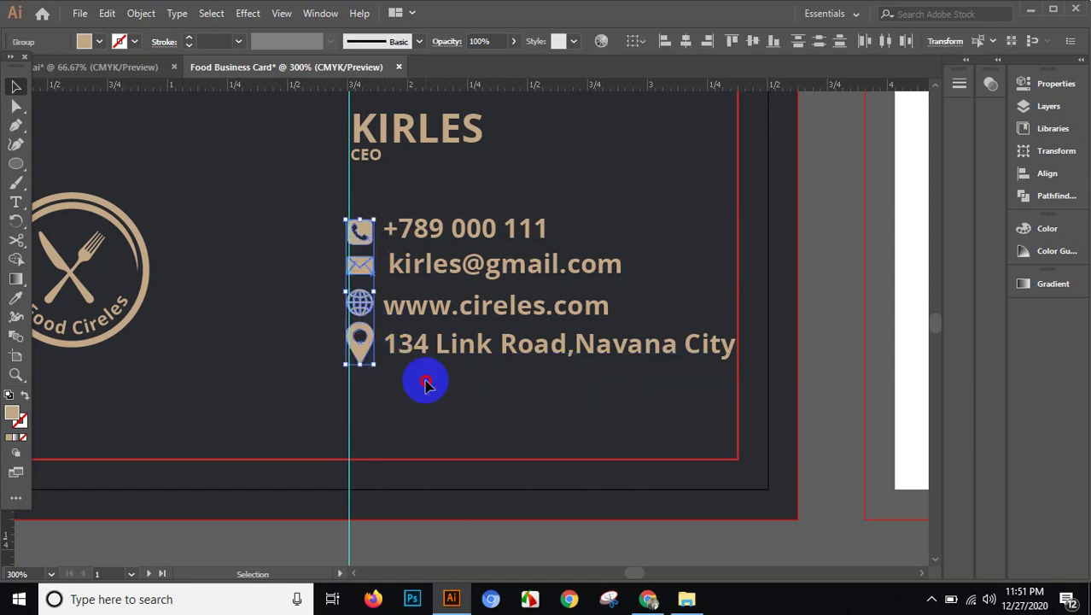
click(426, 380)
drag(360, 201, 406, 239)
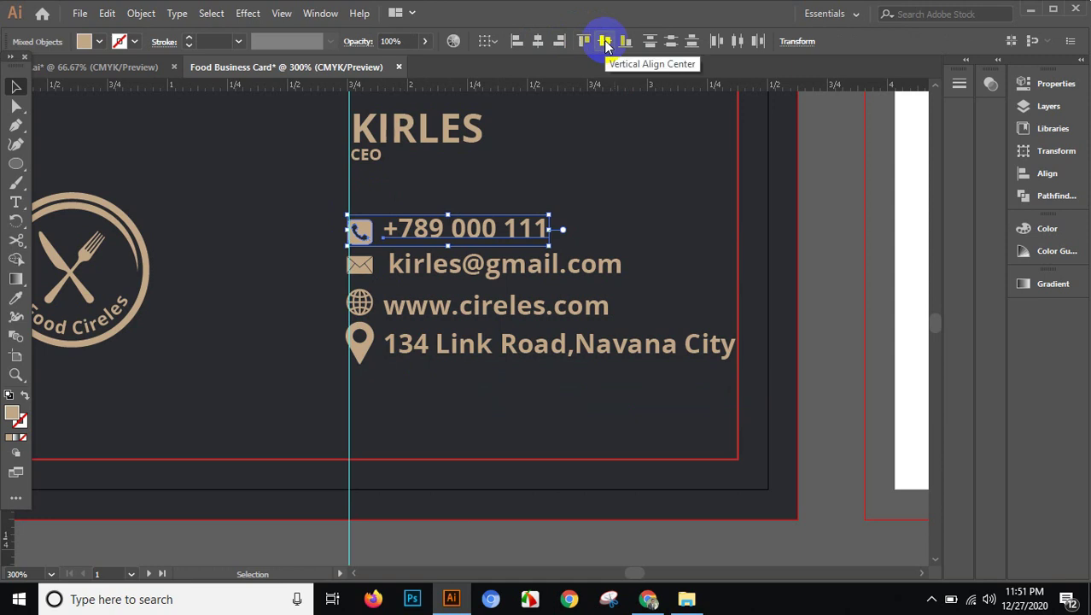
Vertically centre the phone number and e-mail line on their icons.
click(605, 43)
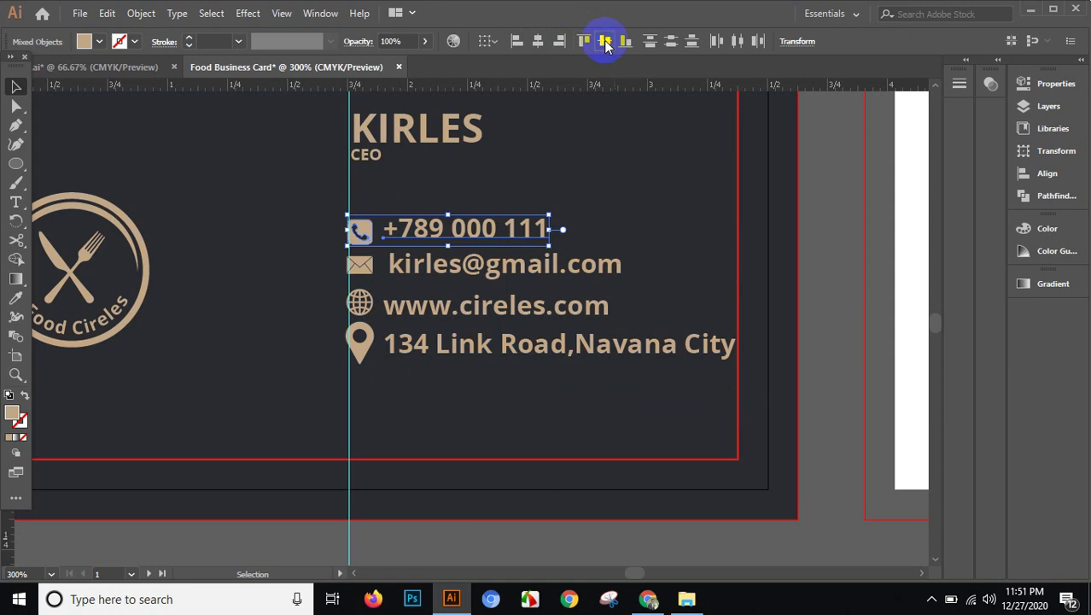
click(409, 283)
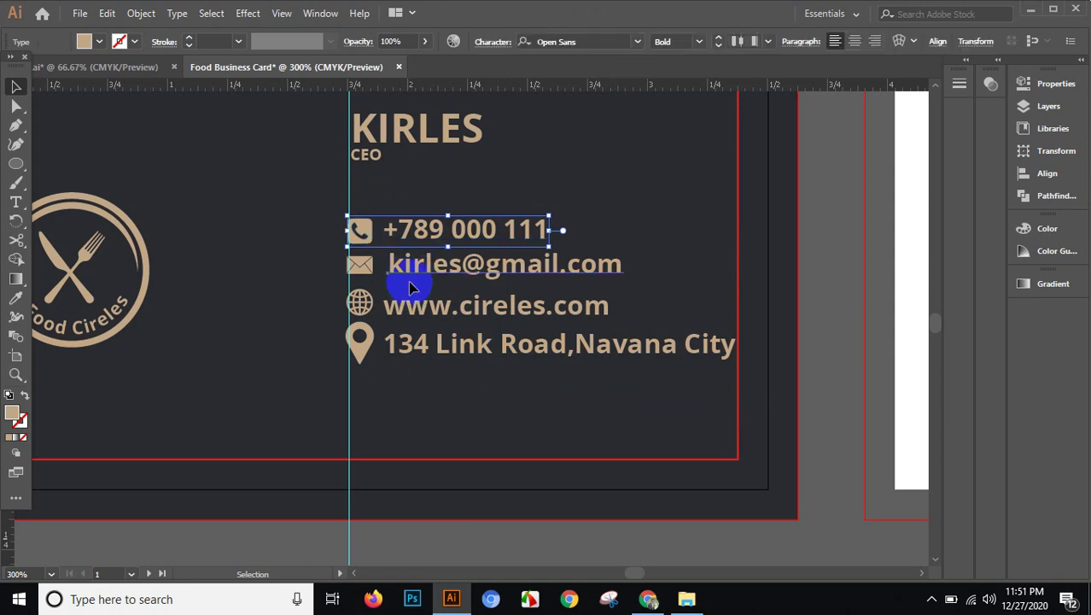
click(366, 267)
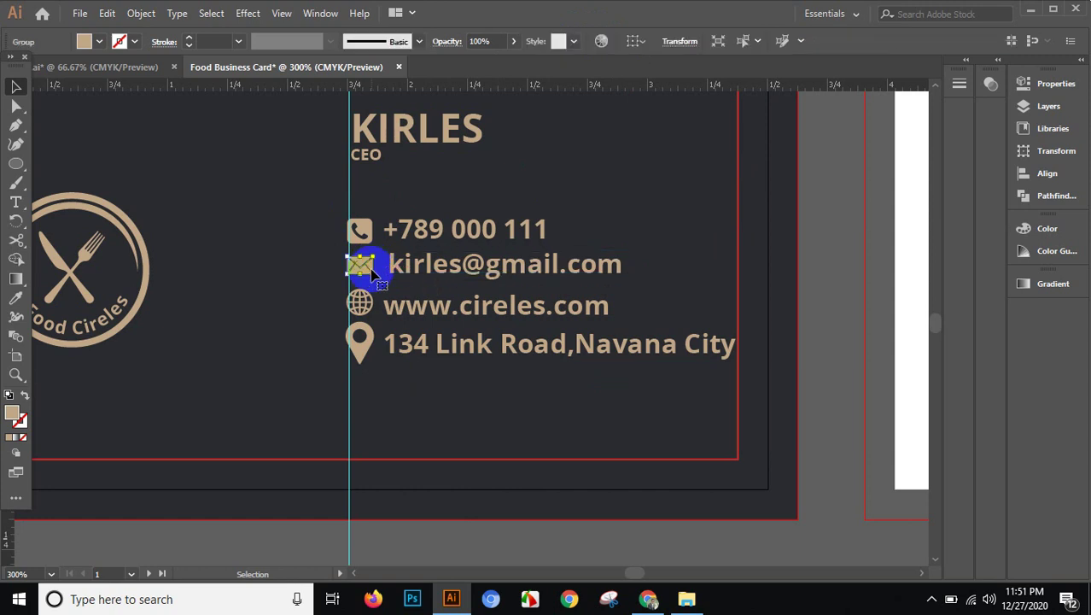
shift+click(421, 266)
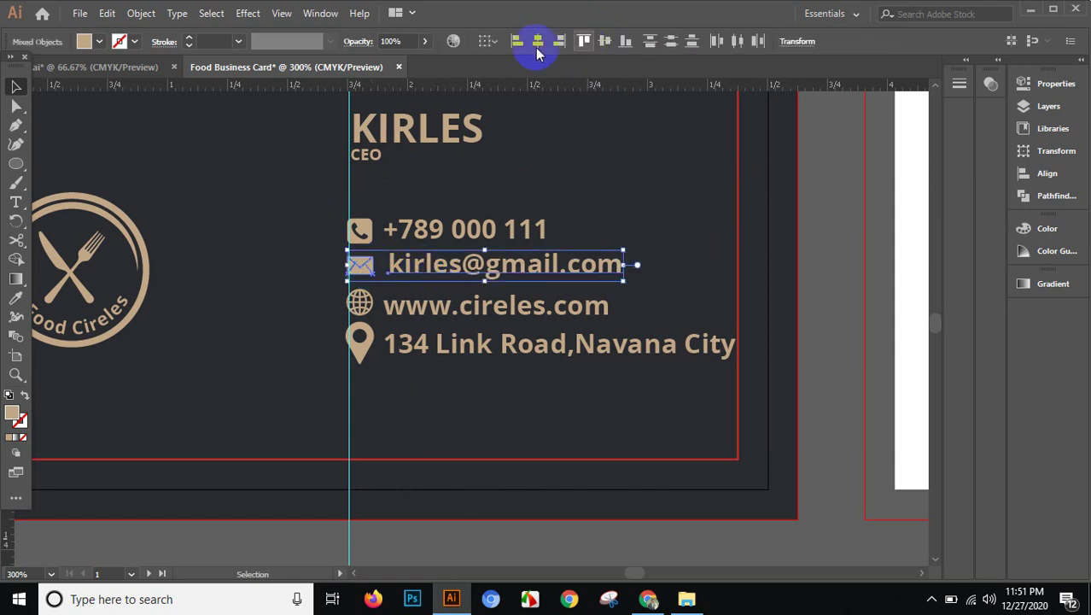
click(584, 43)
click(606, 43)
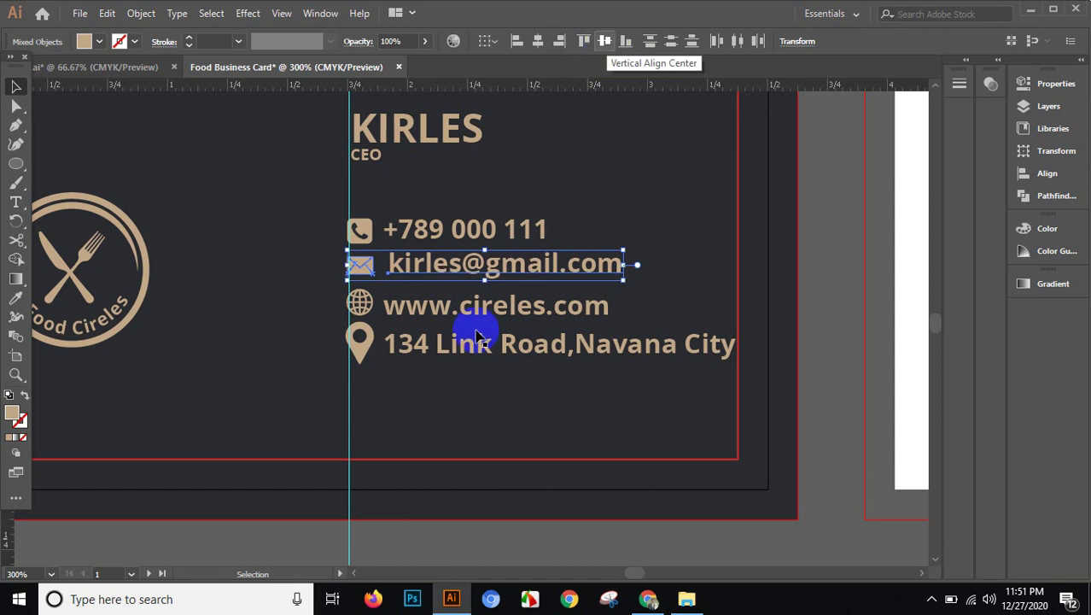
click(418, 397)
Vertically centre the website and address lines on their globe and pin icons.
click(361, 299)
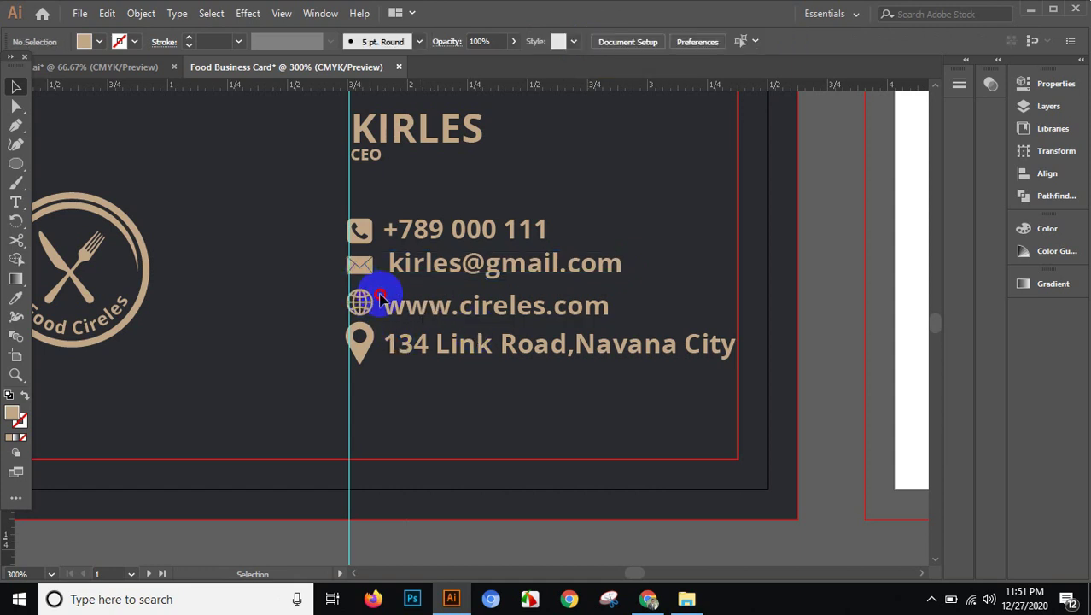
shift+click(483, 303)
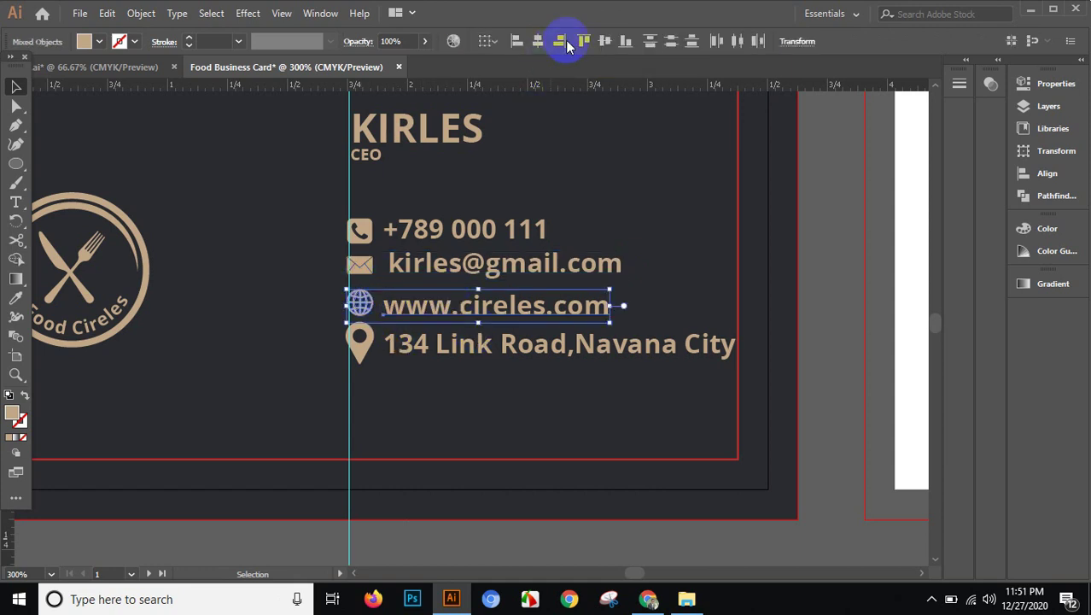
click(605, 41)
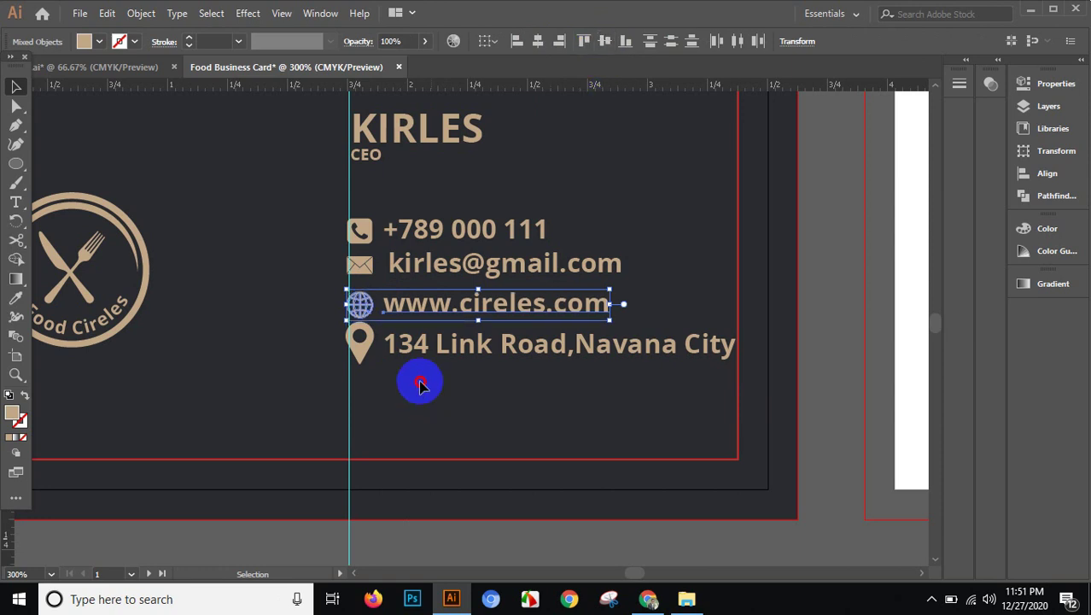
drag(415, 366, 359, 346)
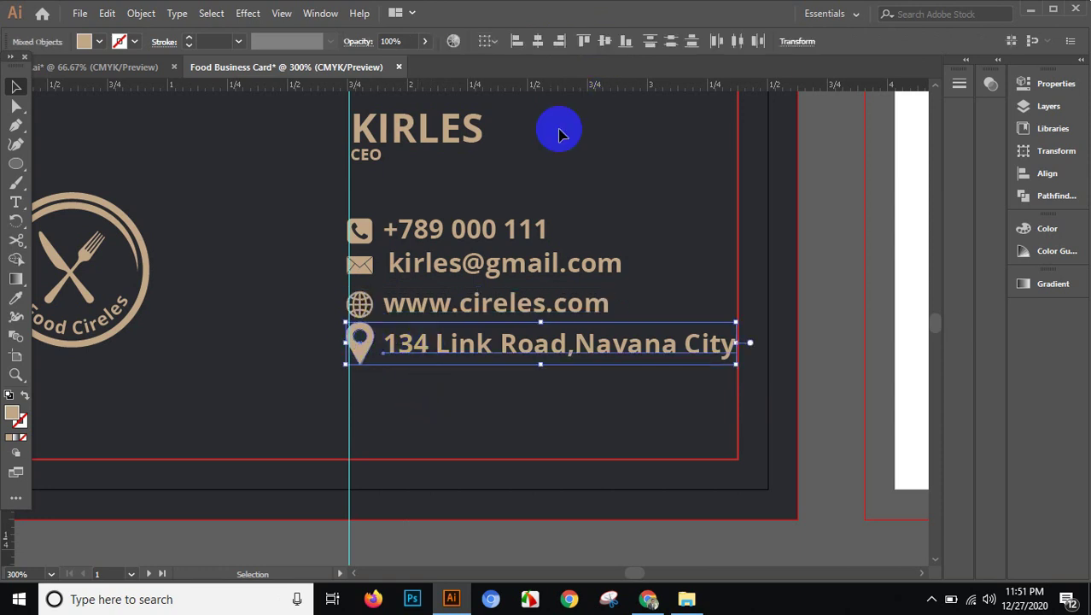
click(603, 41)
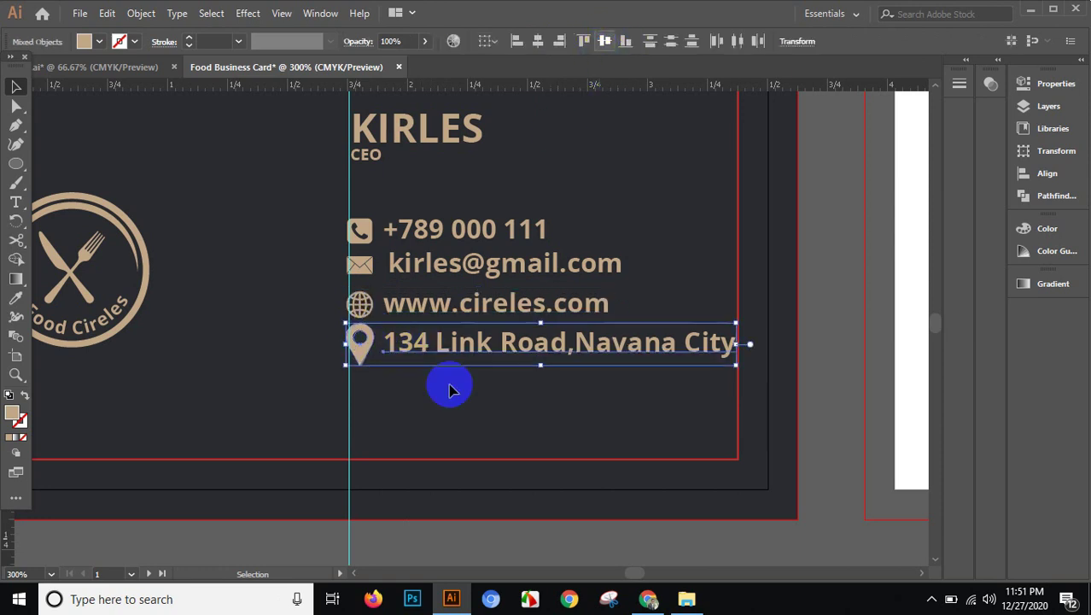
click(422, 423)
Move the phone icon level with the phone number.
drag(360, 196, 378, 373)
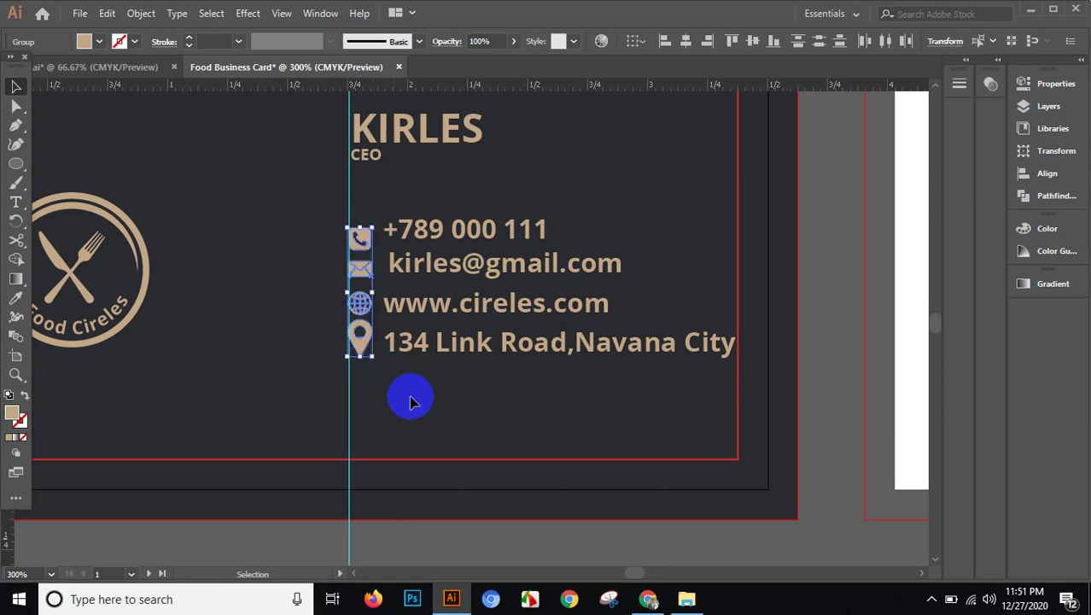
click(366, 355)
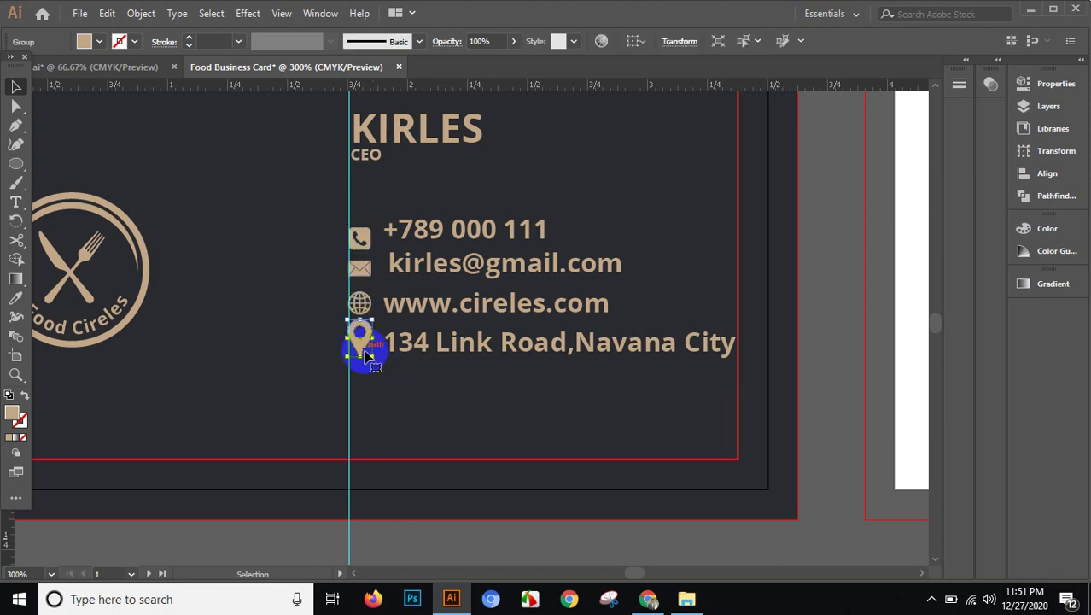
click(360, 302)
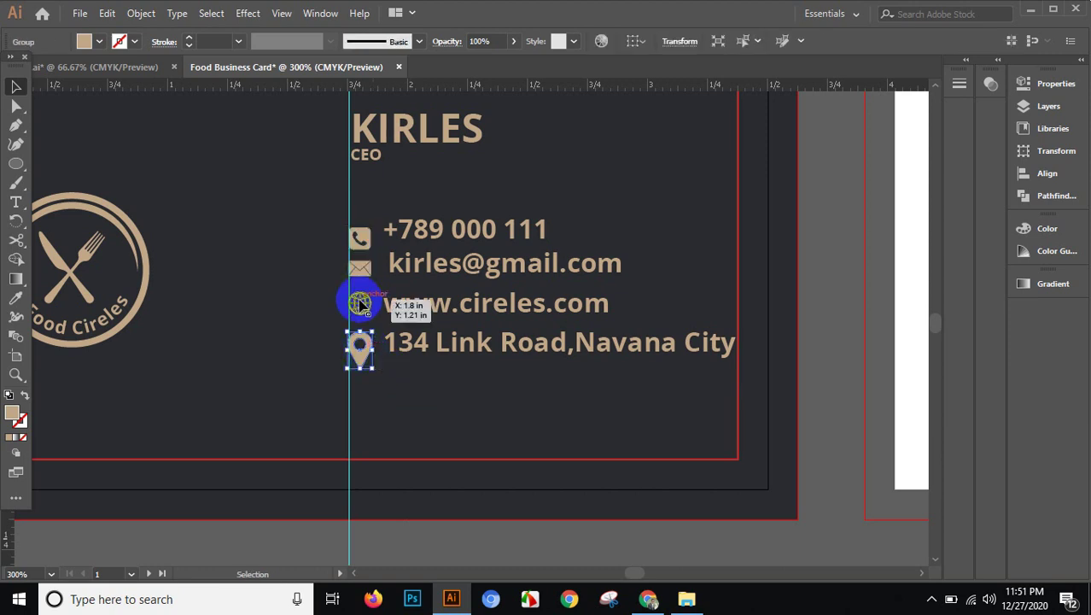
drag(362, 257, 360, 236)
click(405, 389)
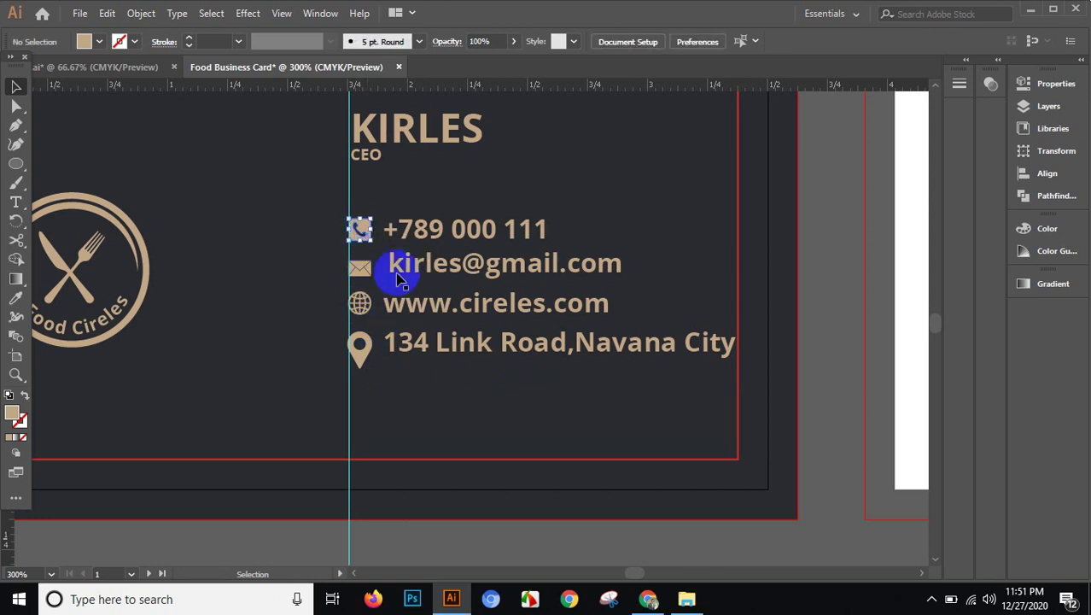
click(398, 266)
drag(399, 264, 399, 269)
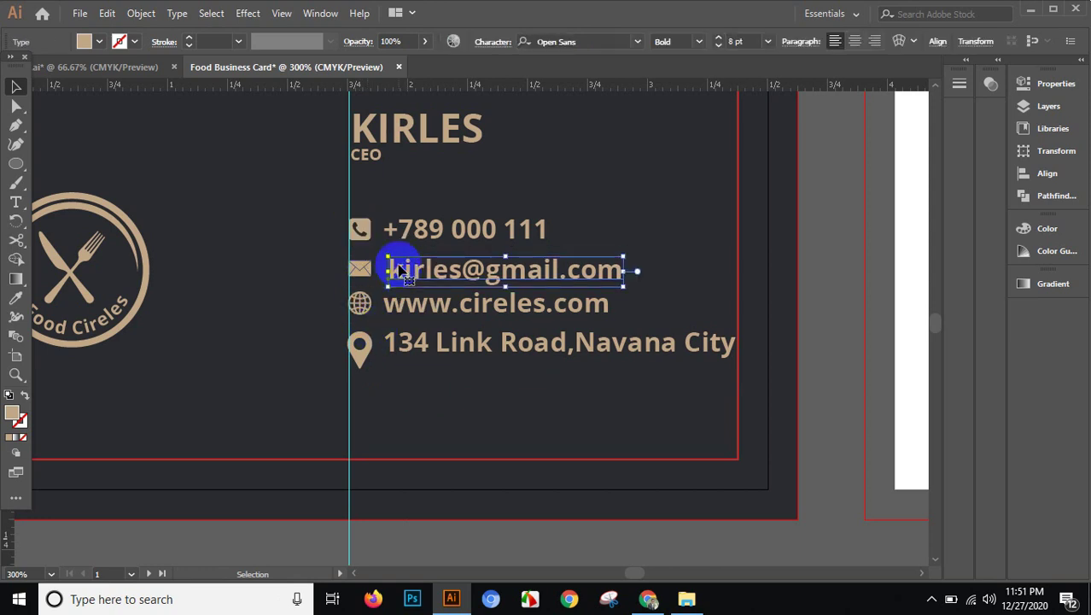
click(409, 302)
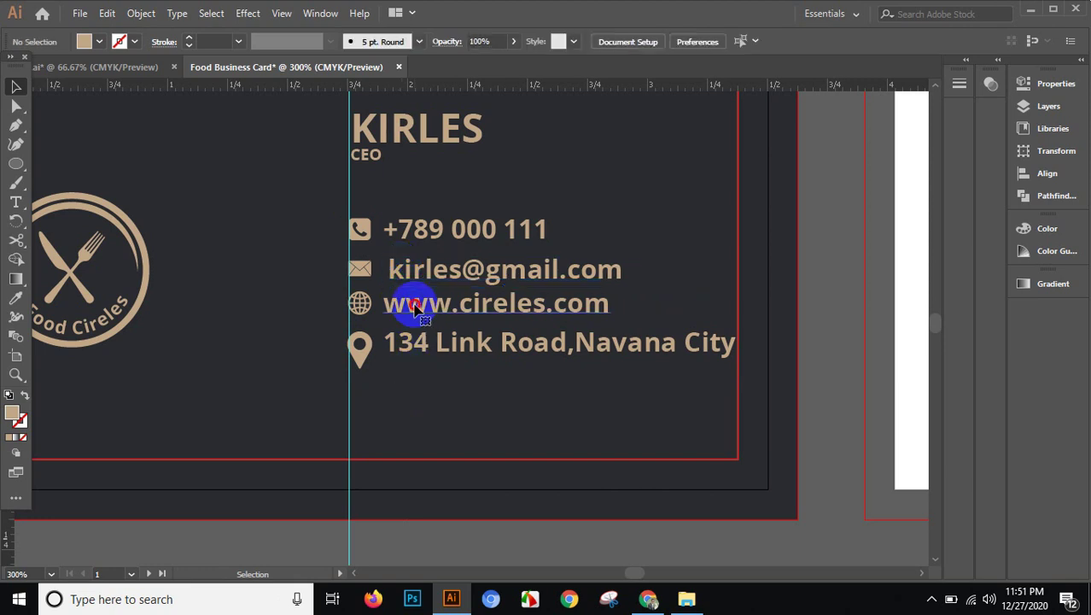
drag(418, 312, 420, 349)
click(423, 346)
click(418, 390)
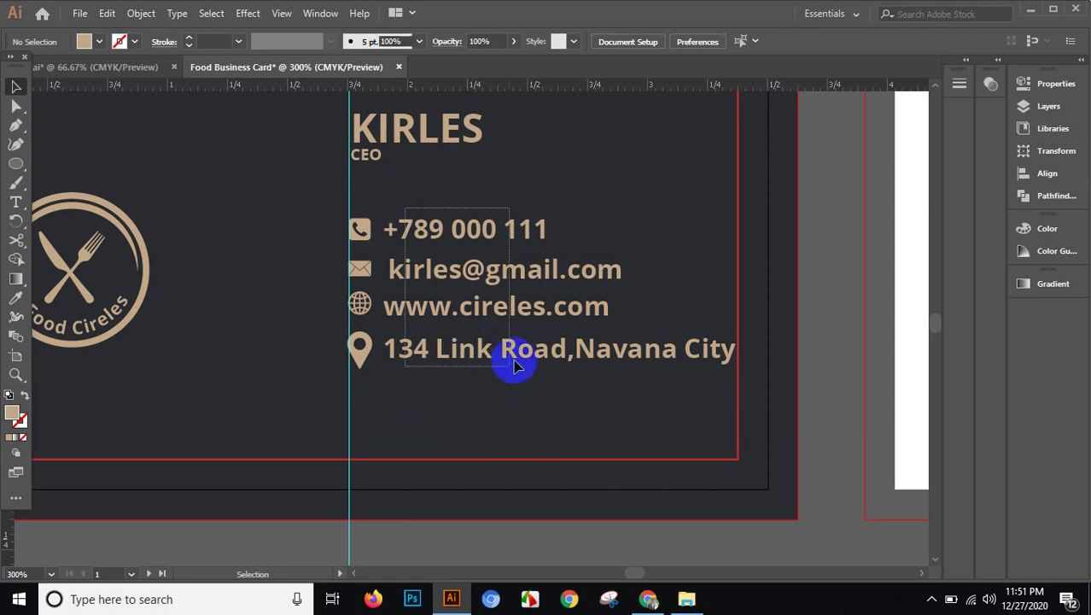
click(577, 294)
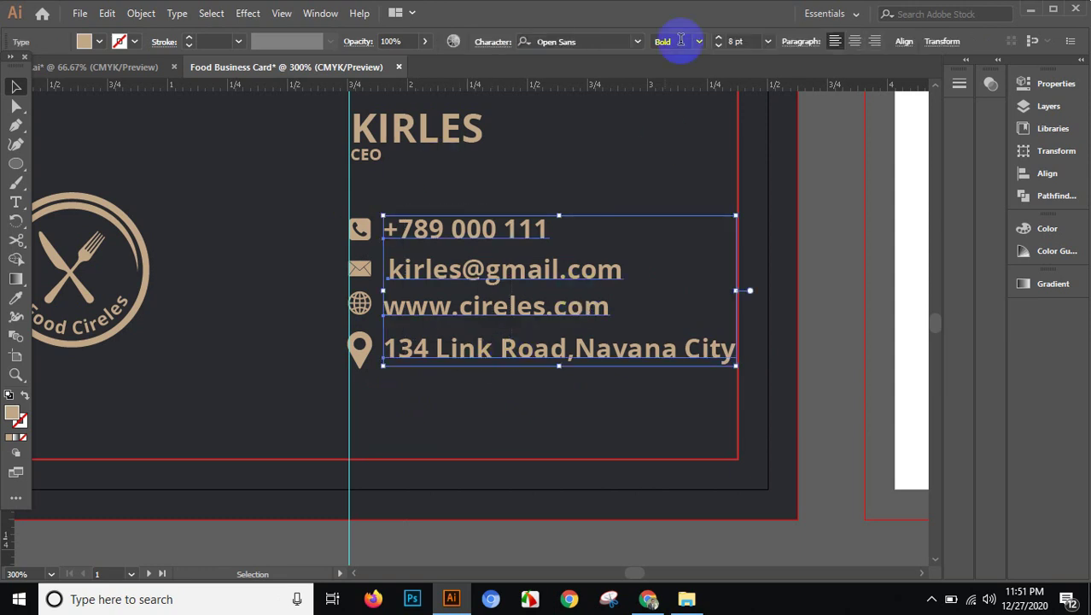
Left-align the four contact text lines and nudge them one step left.
click(903, 42)
click(742, 86)
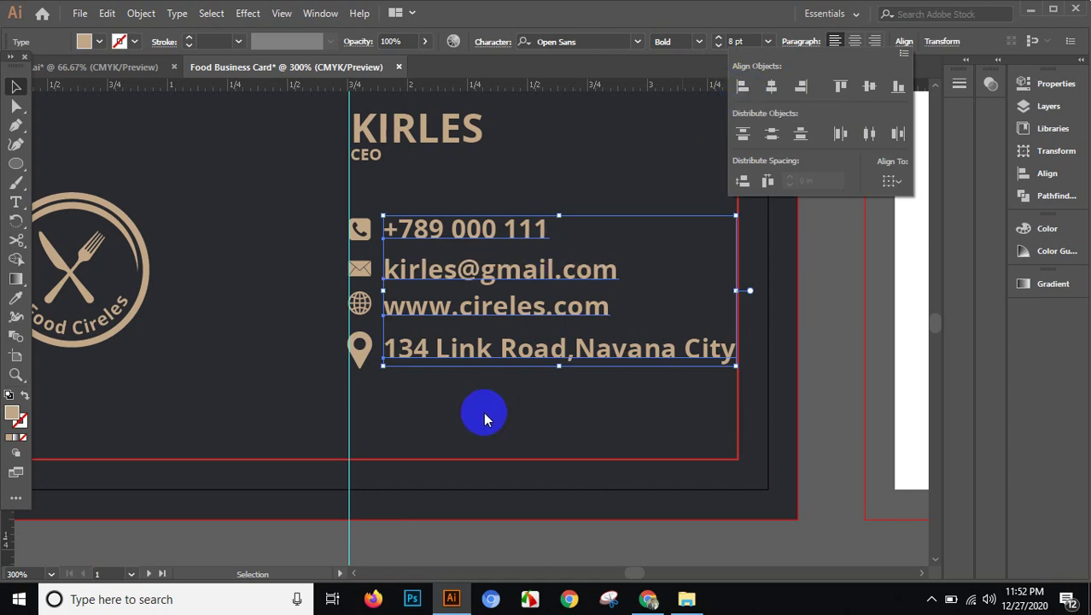
key(Escape)
key(Left)
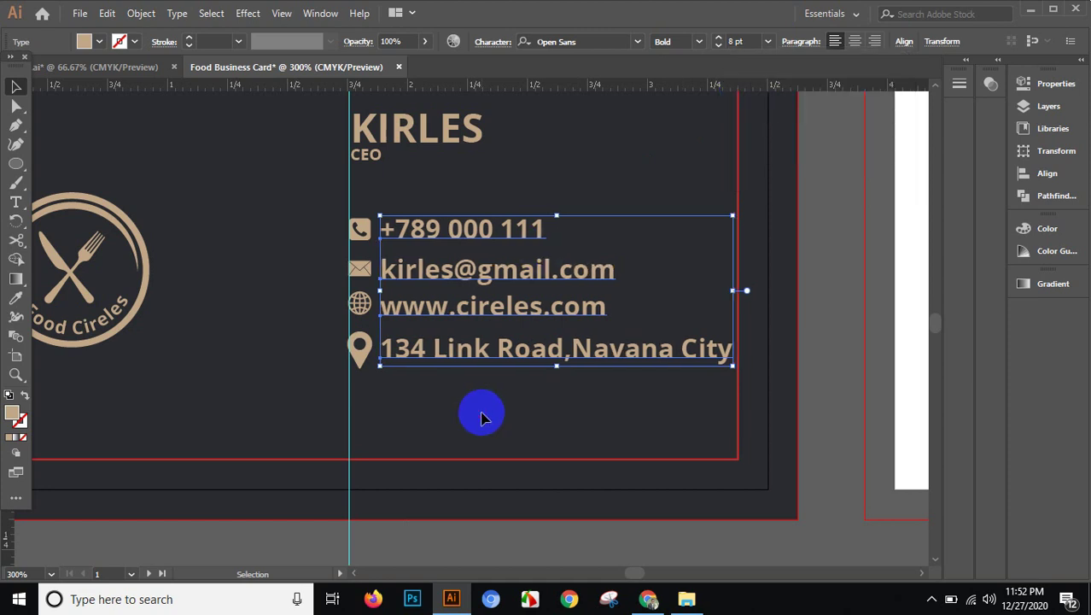
click(482, 419)
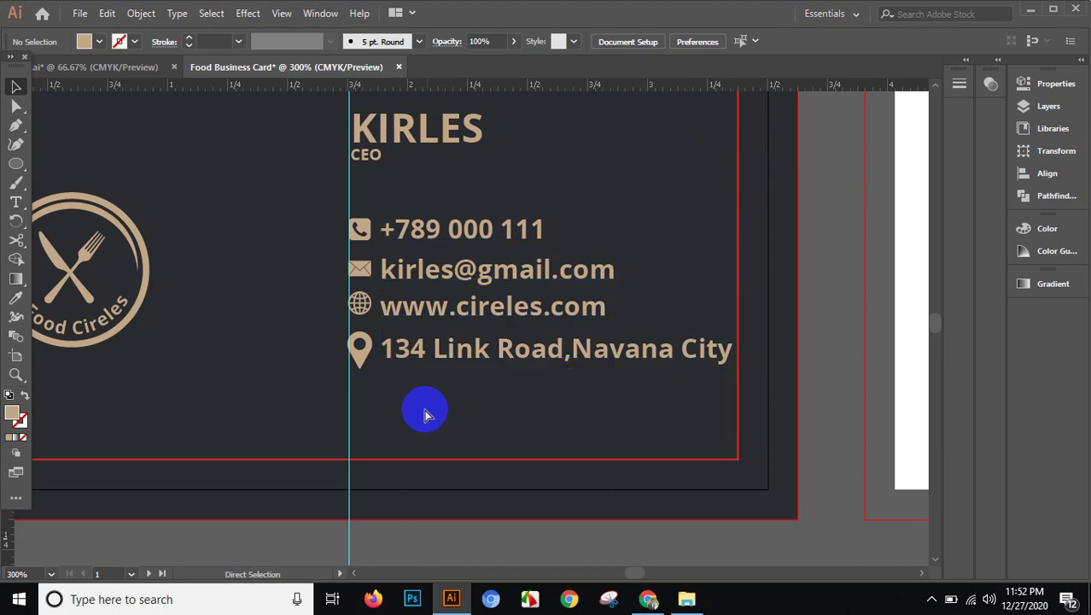
Vertically centre the website text on its globe icon.
drag(362, 329, 431, 377)
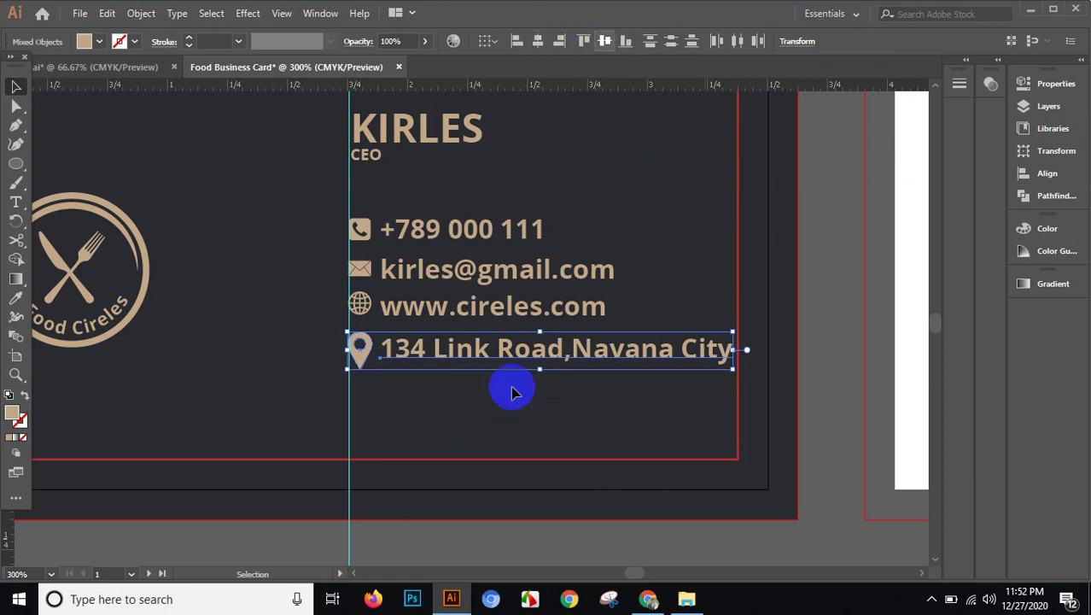
click(502, 424)
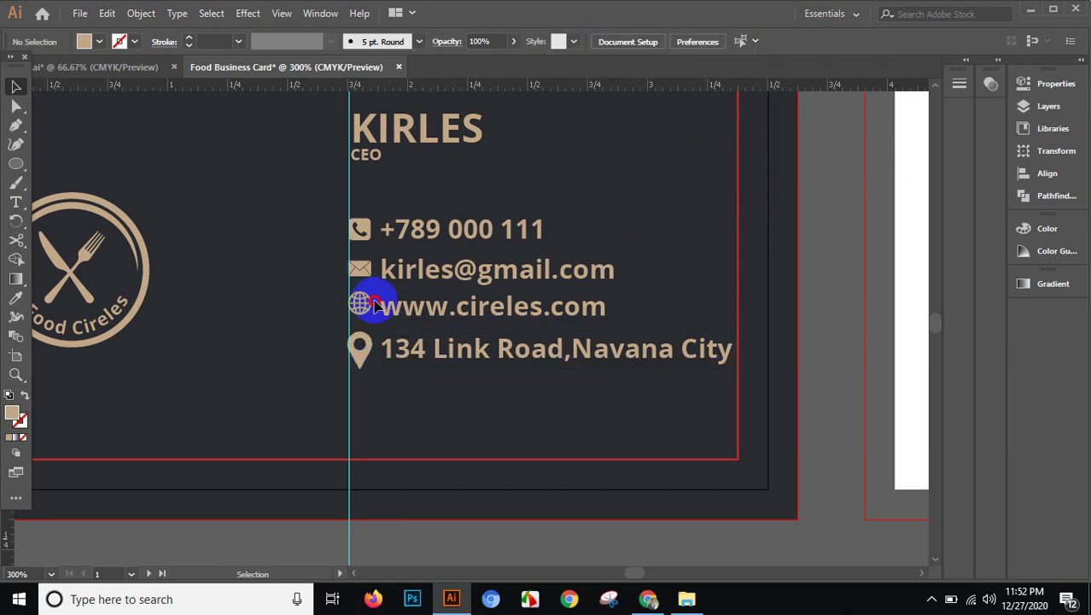
drag(401, 320, 403, 322)
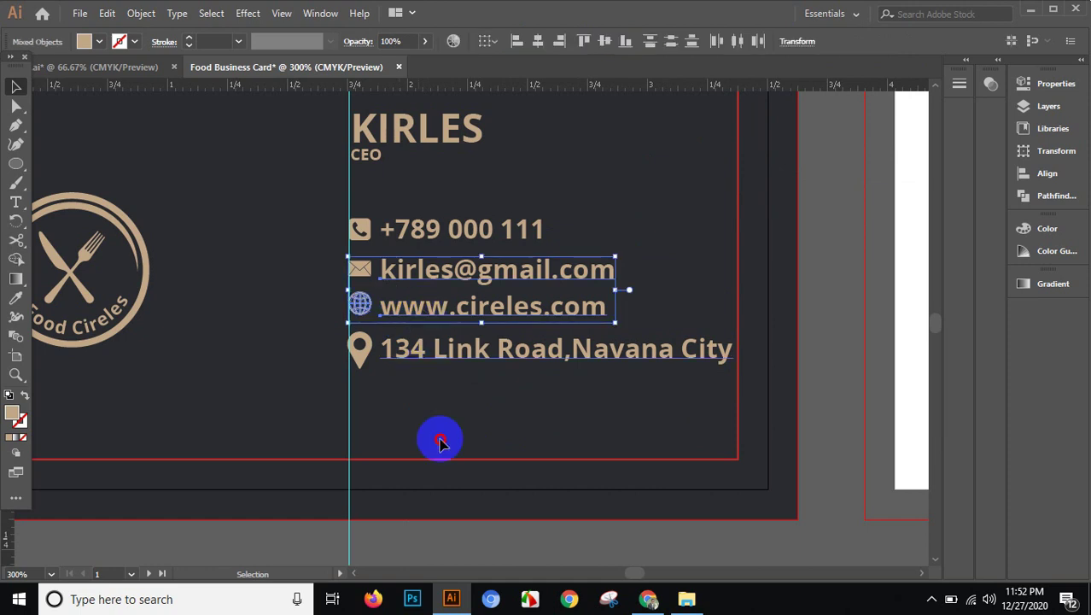
click(376, 329)
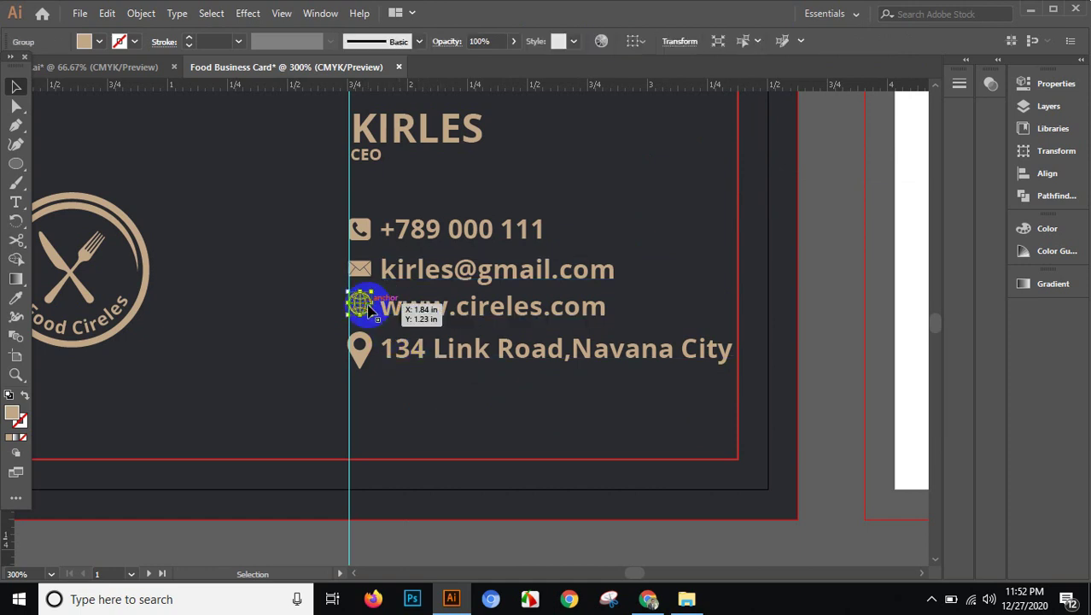
shift+click(408, 311)
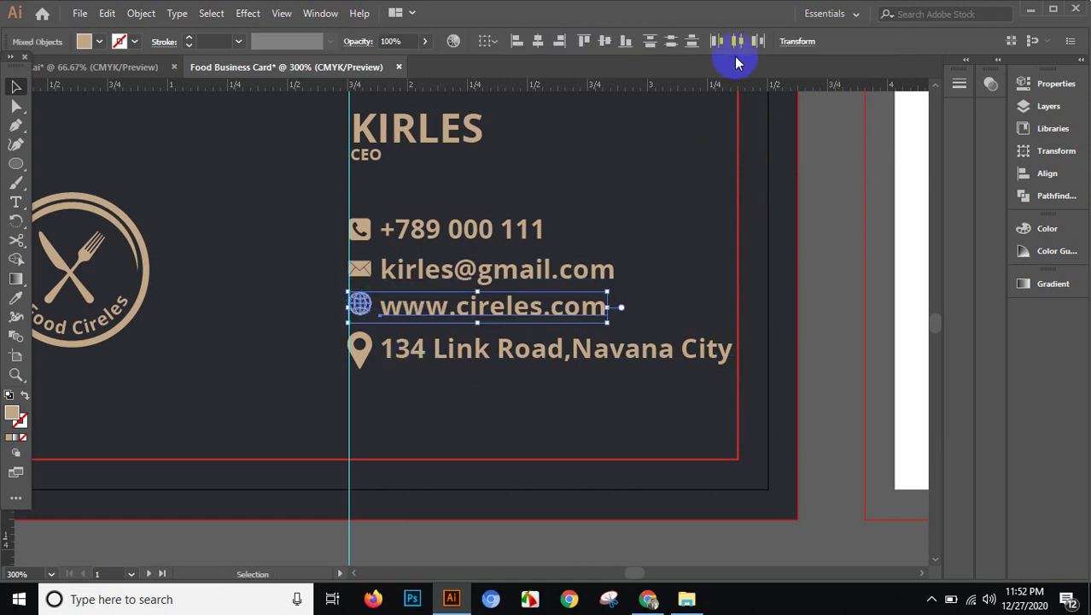
click(604, 43)
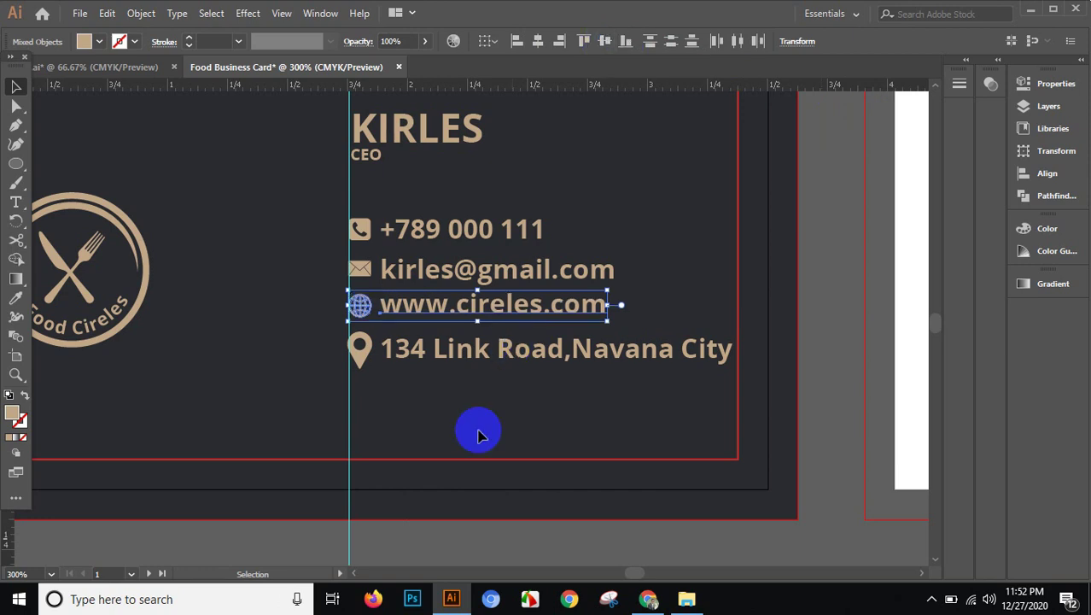
Vertically centre the email and phone lines on their icons.
click(365, 259)
drag(361, 256, 405, 290)
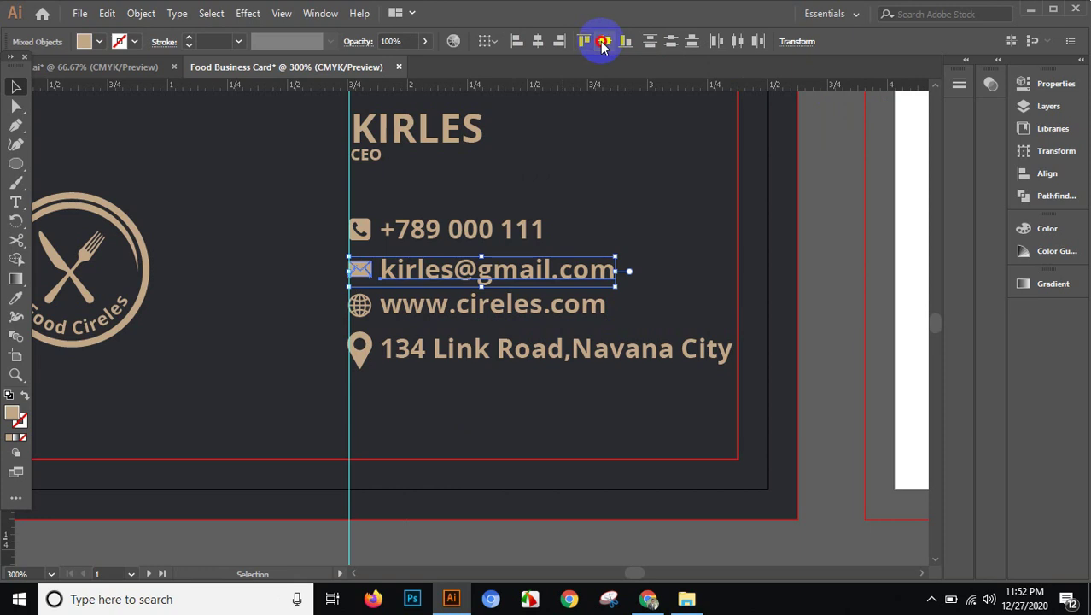
click(604, 41)
drag(361, 205, 406, 227)
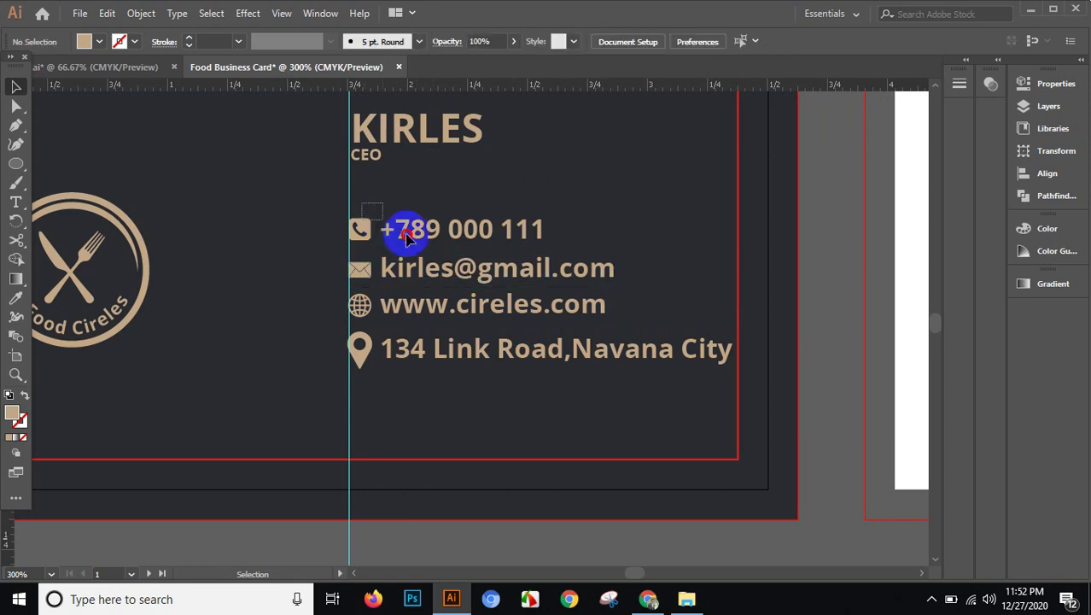
click(602, 43)
click(605, 43)
click(428, 445)
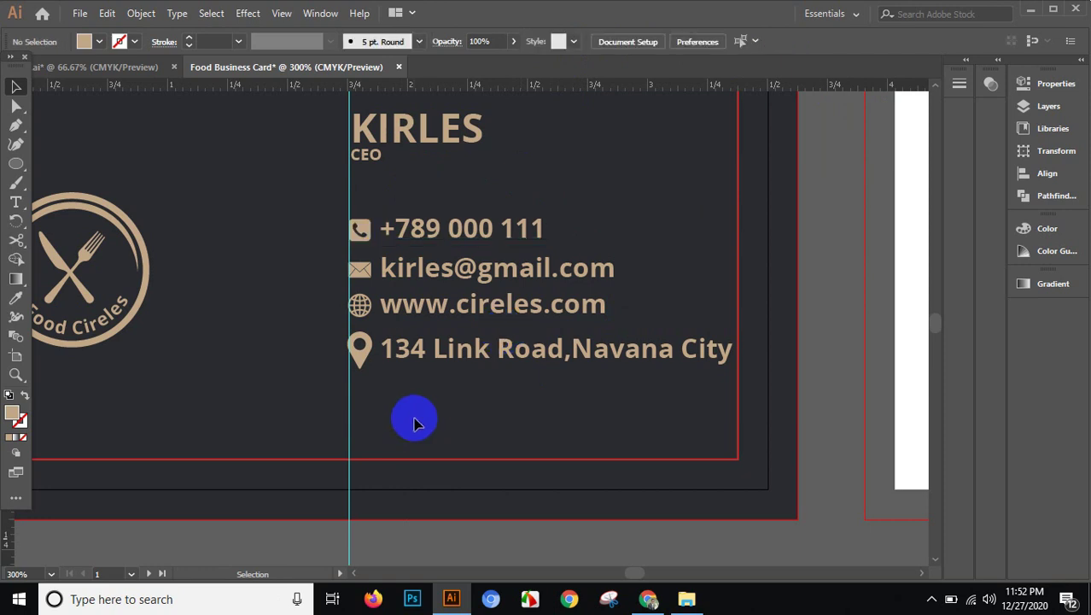
Adjust the website row's height with arrow-key nudges, down then back up.
drag(358, 289, 396, 333)
key(Down)
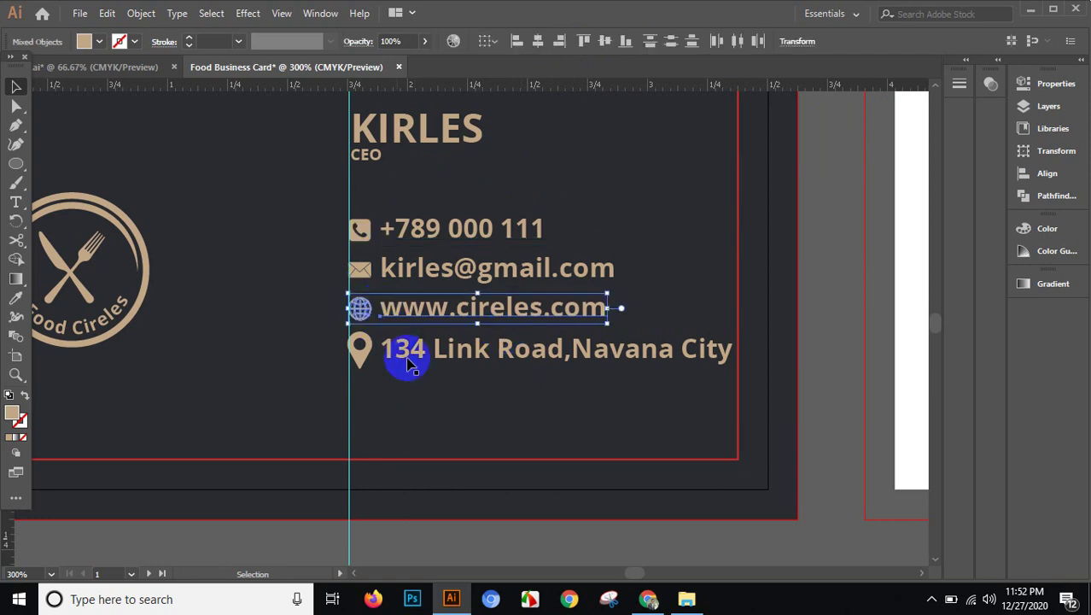
click(428, 416)
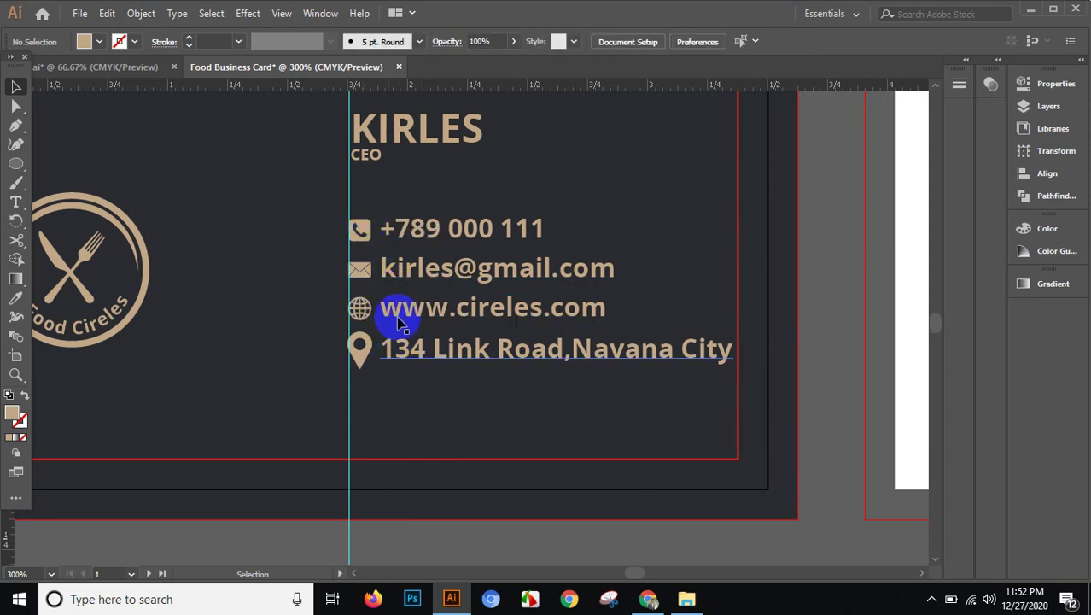
drag(365, 205, 402, 243)
mouse_move(362, 289)
mouse_down()
mouse_move(388, 318)
mouse_move(378, 309)
mouse_up()
key(Up)
click(376, 351)
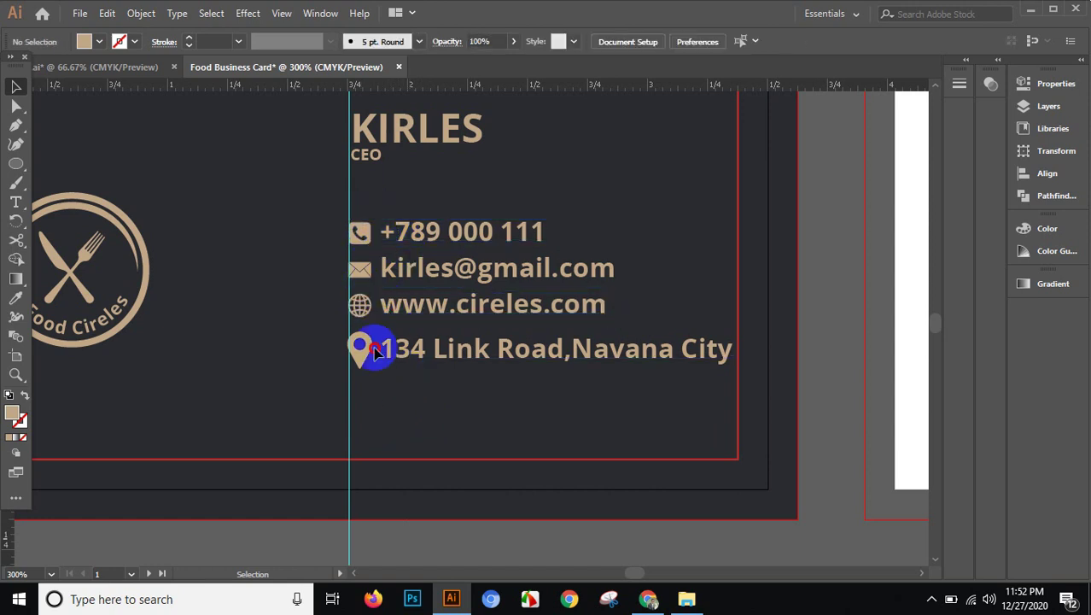
Raise the address row two nudges and zoom out to view the whole card.
drag(370, 349, 365, 348)
key(Up)
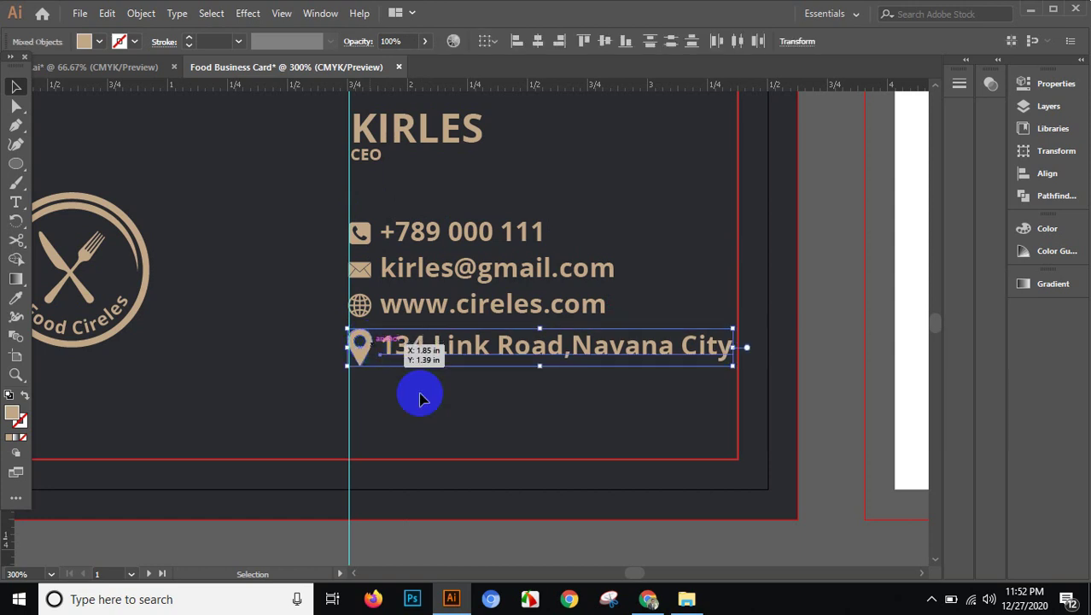
key(Up)
click(430, 401)
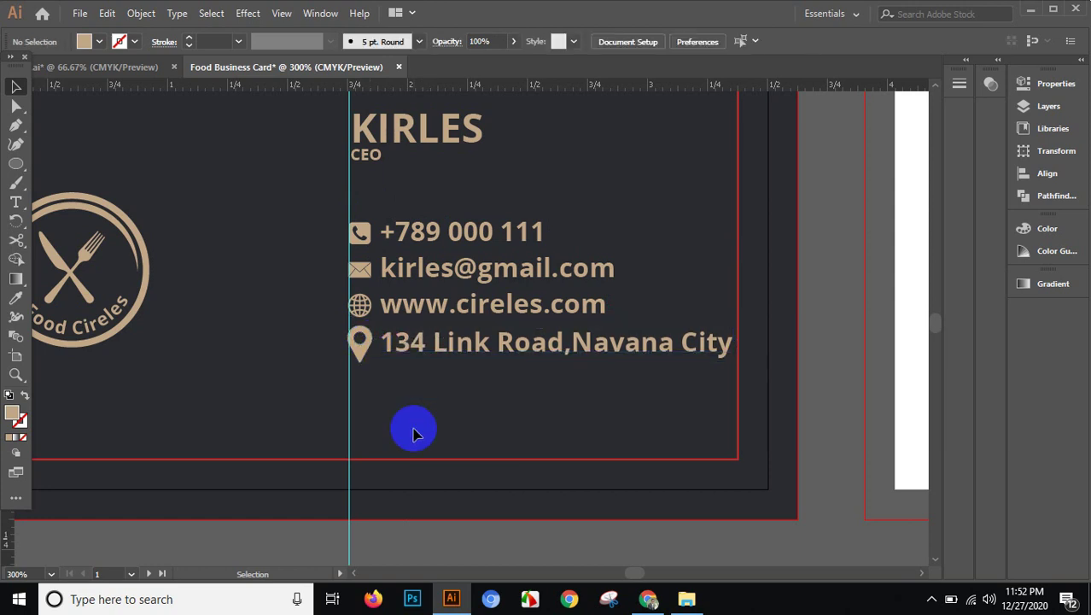
alt+click(395, 397)
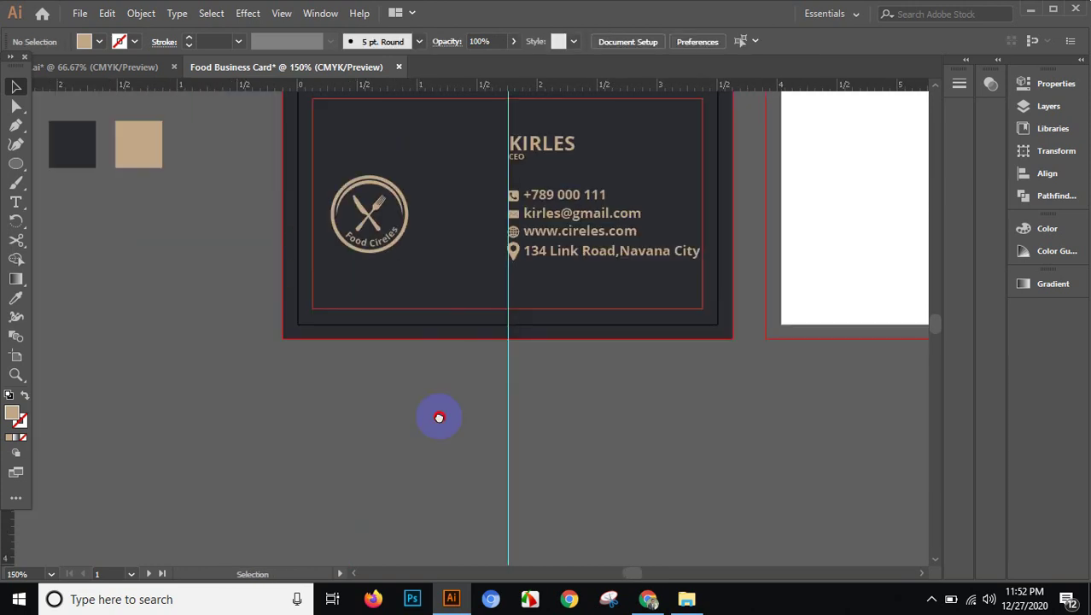
drag(495, 398, 475, 420)
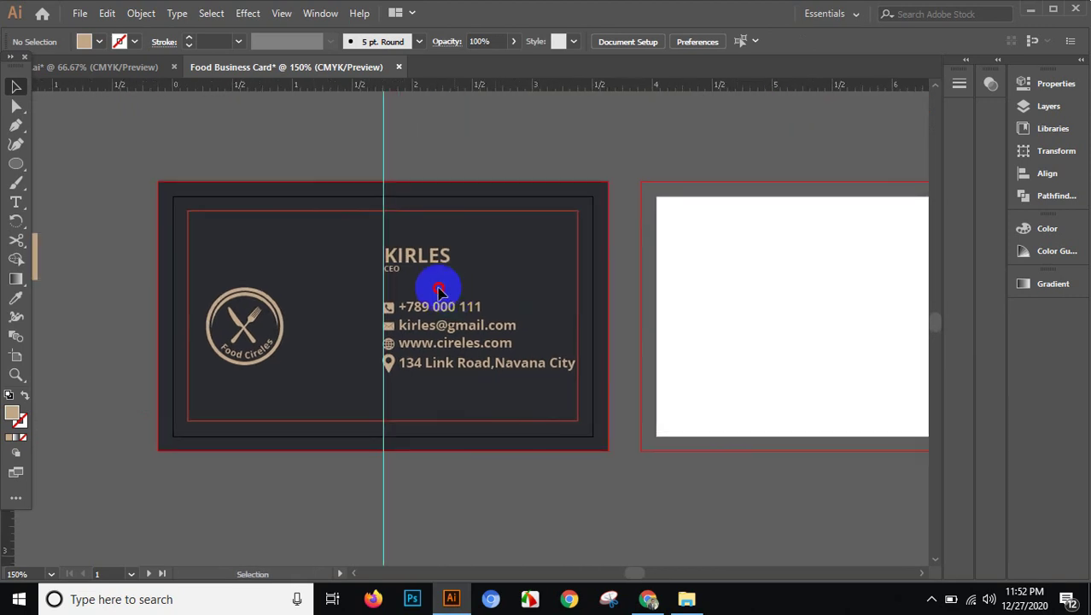
click(491, 356)
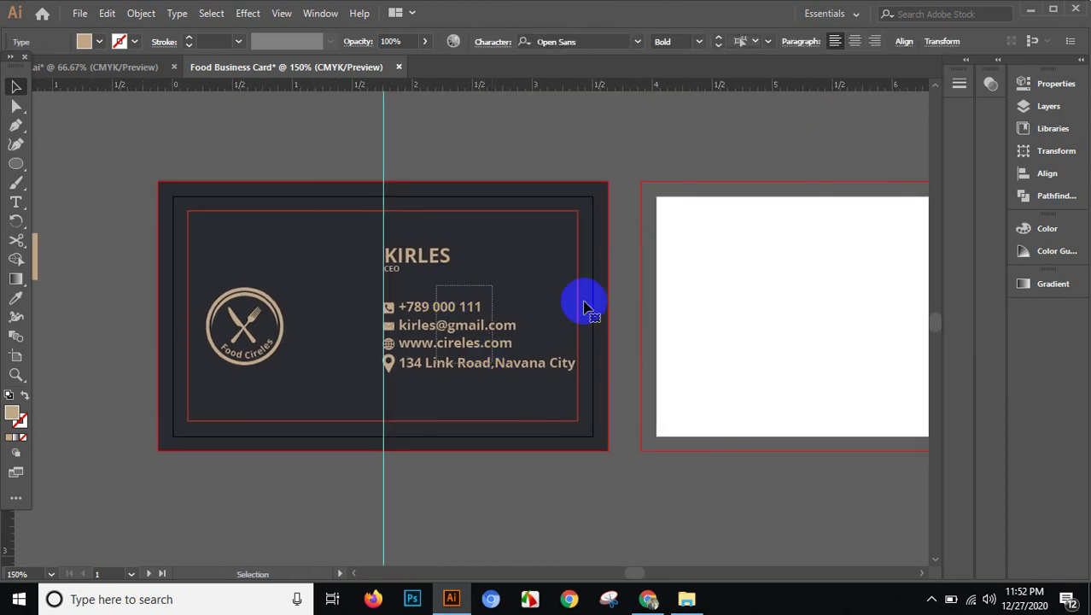
Set the four contact lines' font style to Regular.
click(699, 41)
click(685, 129)
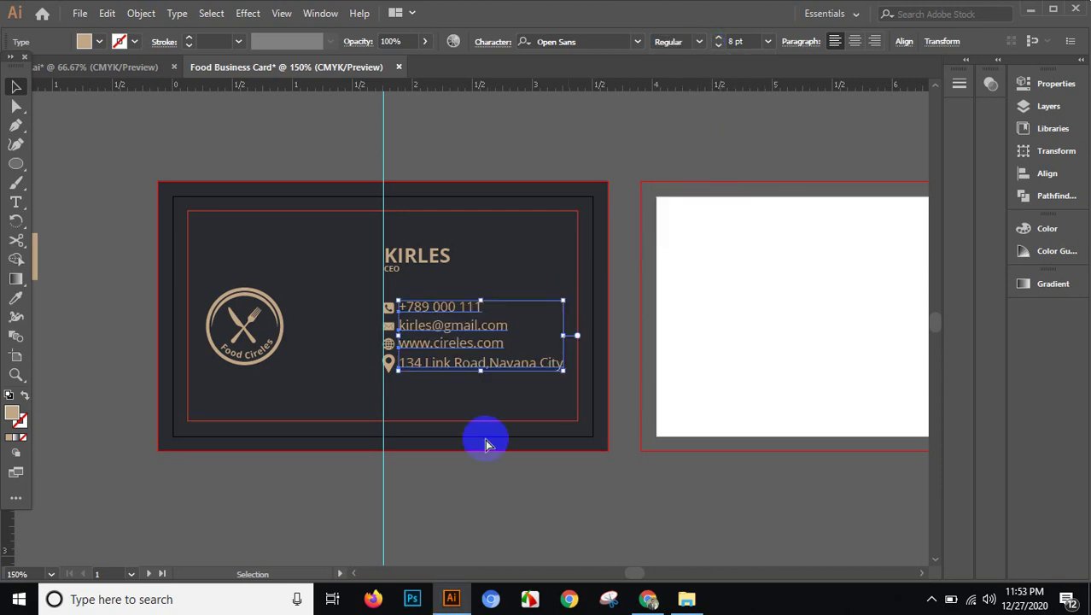
key(ctrl+equal)
key(ctrl+0)
click(512, 414)
Pan across the card front and bring up the hidden shape tools to choose the Line Segment Tool.
key(ctrl+equal)
mouse_move(511, 438)
mouse_down()
mouse_move(522, 477)
mouse_move(480, 436)
mouse_up()
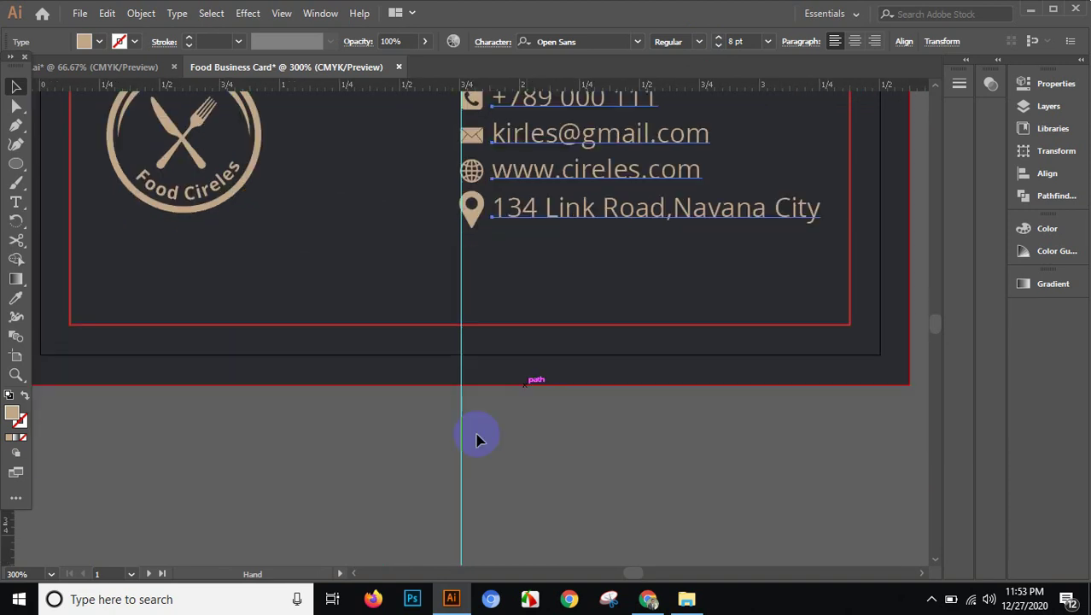
mouse_move(555, 378)
mouse_down()
mouse_move(609, 507)
mouse_move(614, 489)
mouse_up()
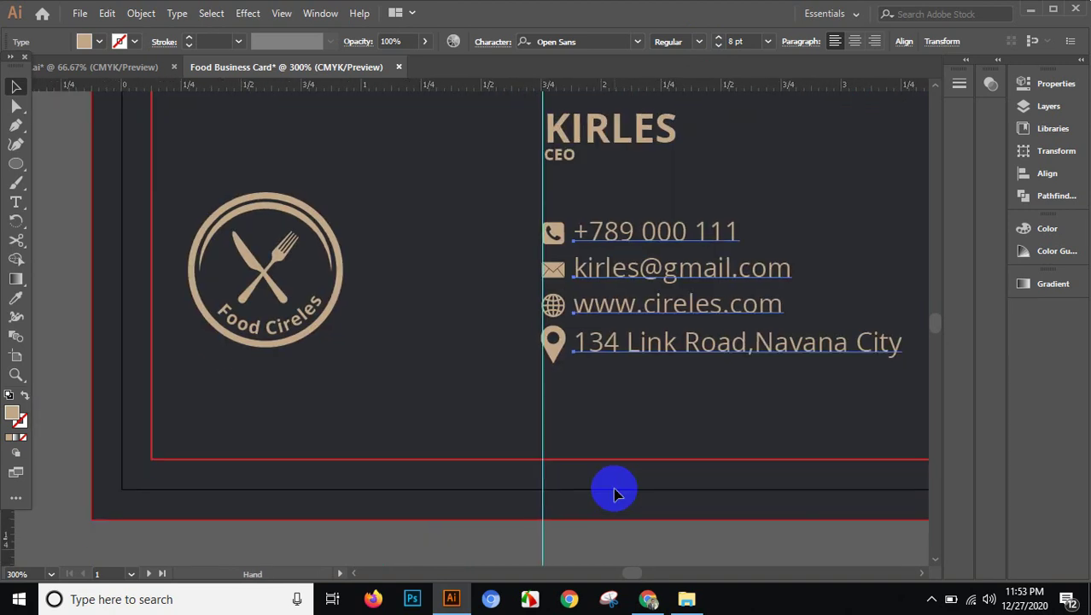
drag(490, 281, 517, 216)
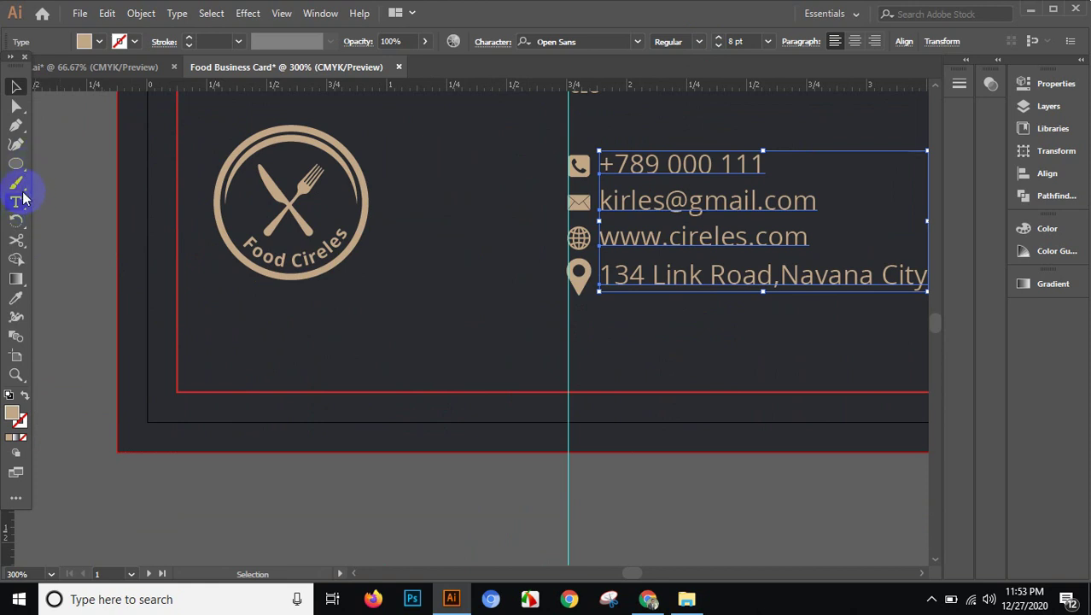
drag(19, 165, 70, 247)
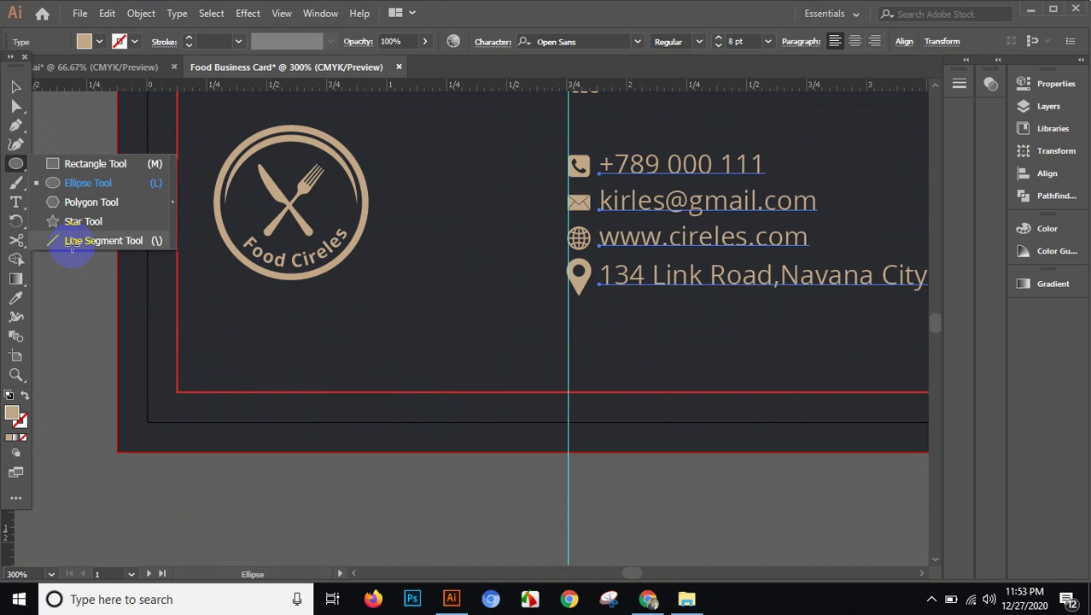
Draw a vertical straight divider line beside the logo.
click(72, 246)
scroll(496, 266, up, 2)
scroll(530, 222, up, 2)
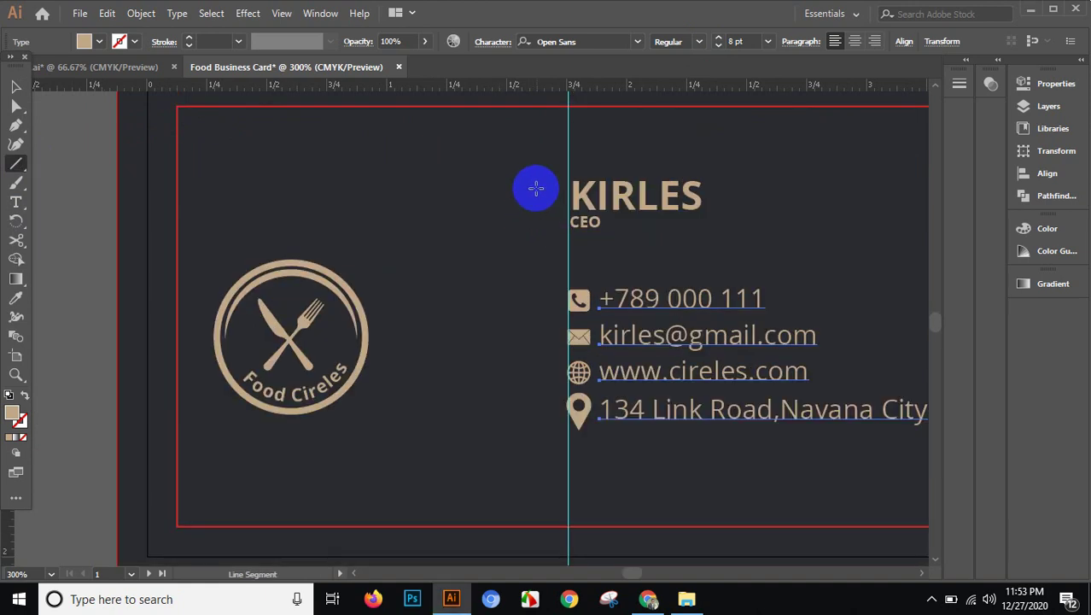
scroll(505, 237, down, 2)
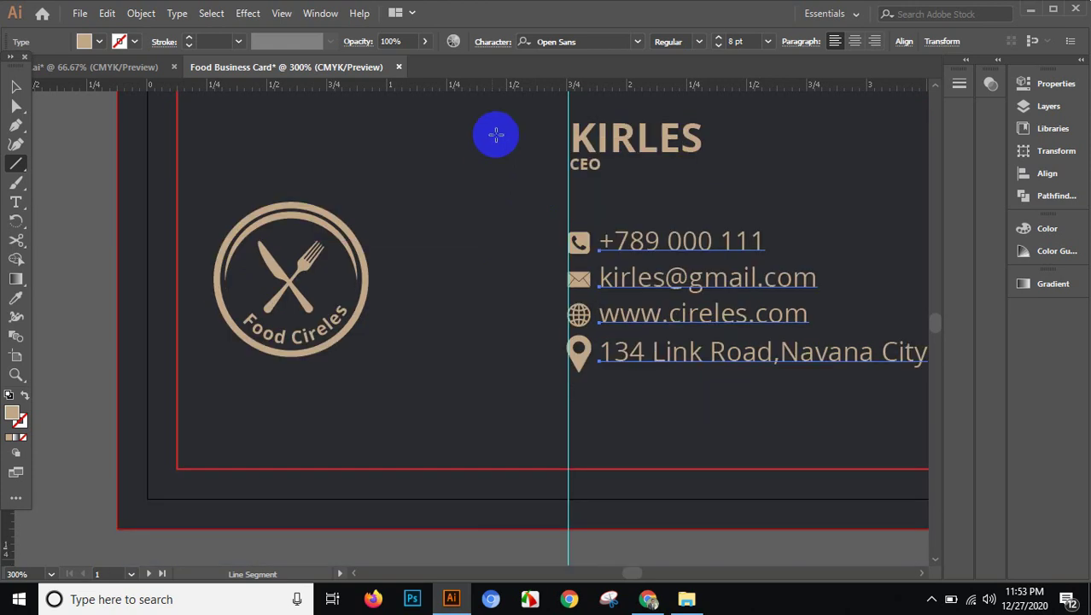
scroll(500, 132, up, 1)
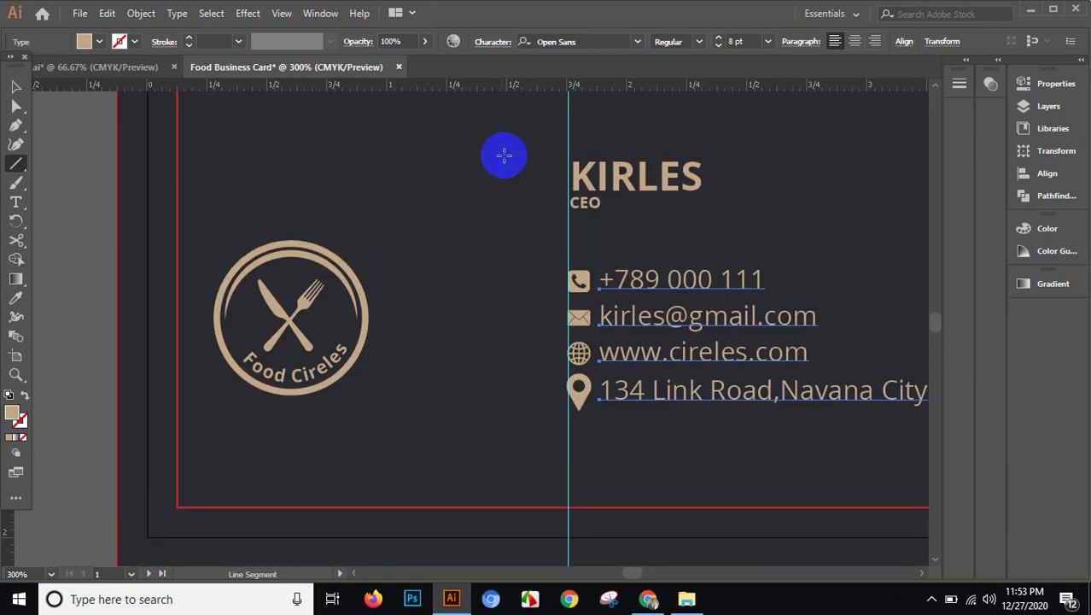
drag(505, 172, 517, 410)
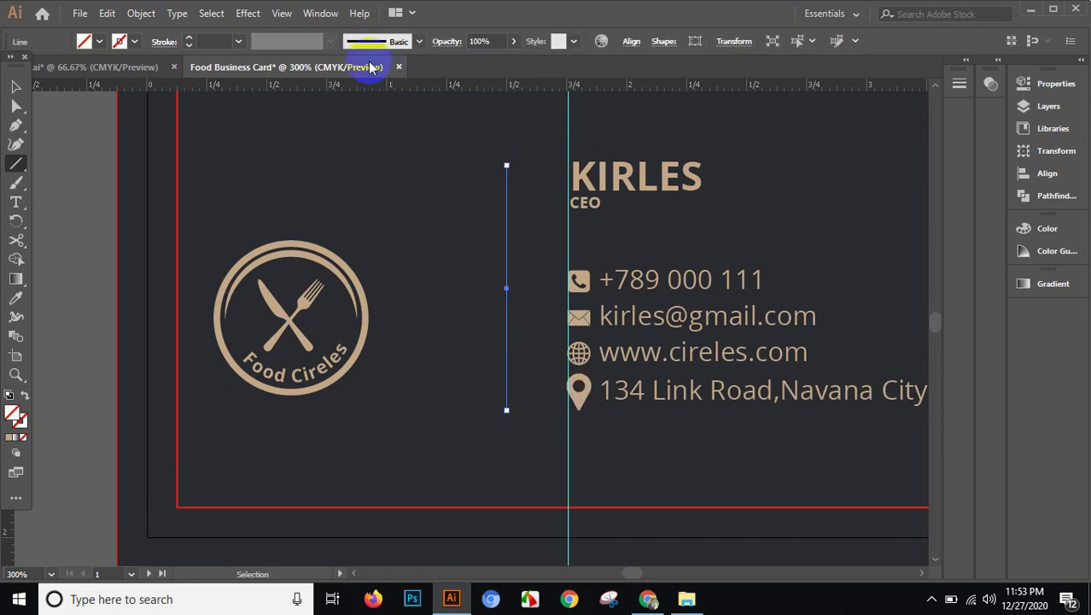
Copy the logo's tan 2 pt stroke onto the divider line with the Eyedropper.
click(19, 167)
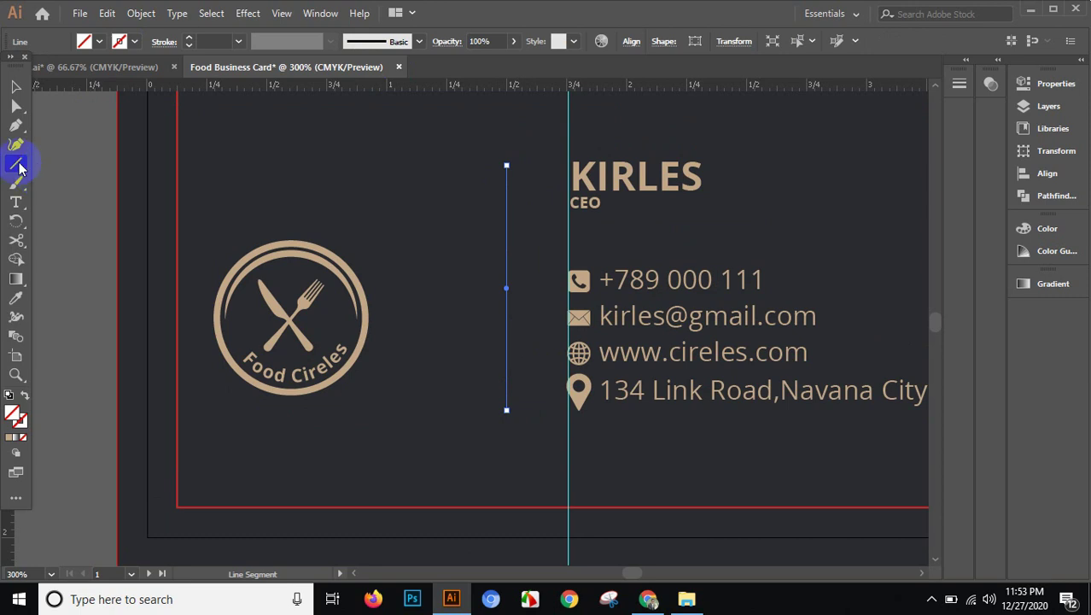
click(16, 297)
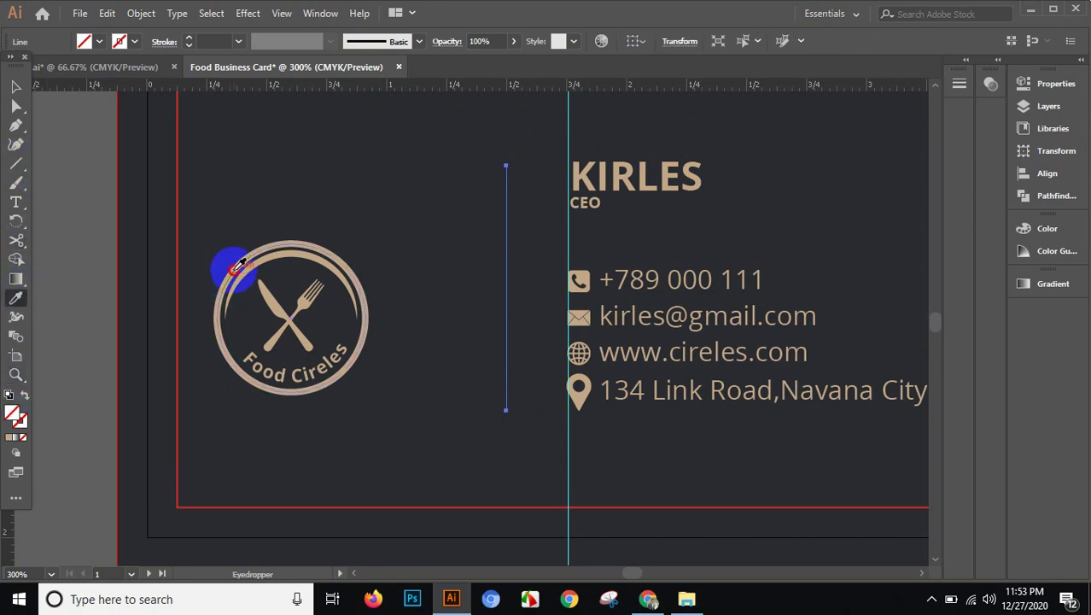
click(242, 263)
click(16, 87)
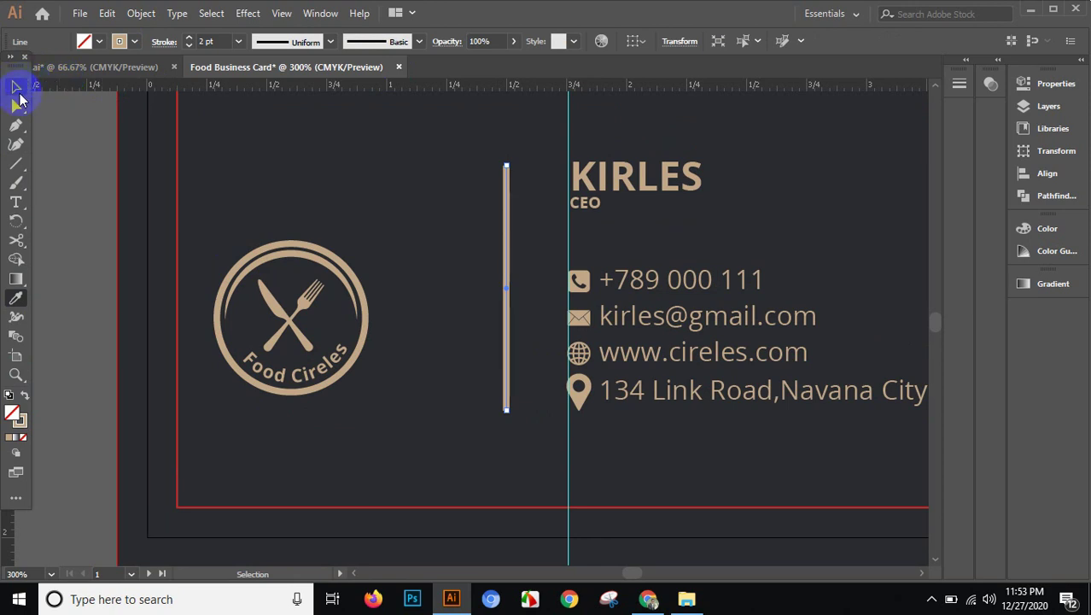
Give the divider the first, tapered lens-shaped width profile.
click(331, 43)
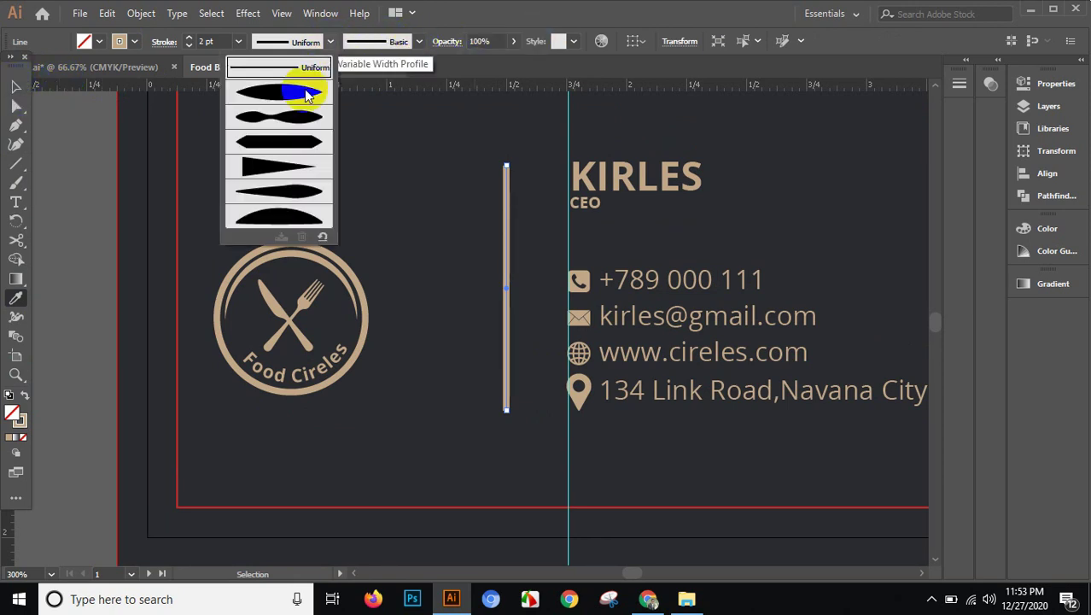
click(290, 94)
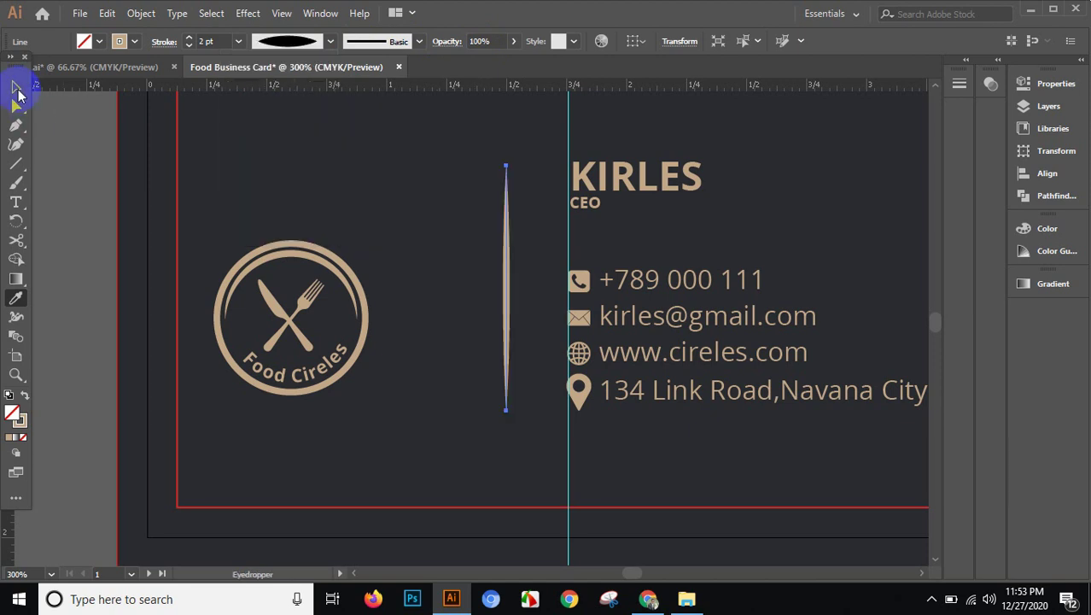
click(18, 88)
click(555, 355)
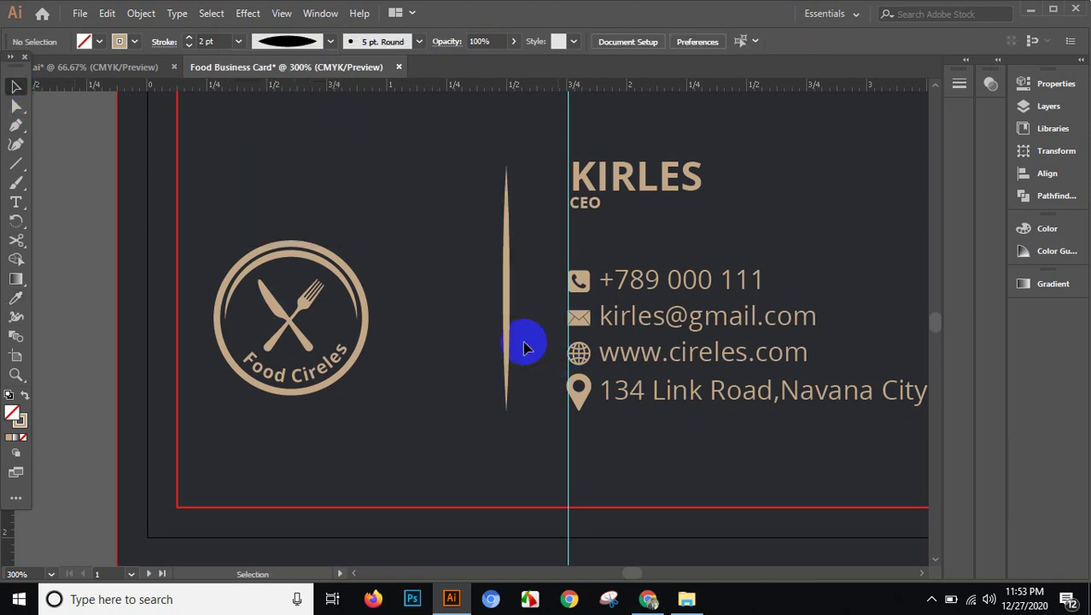
key(ctrl+minus)
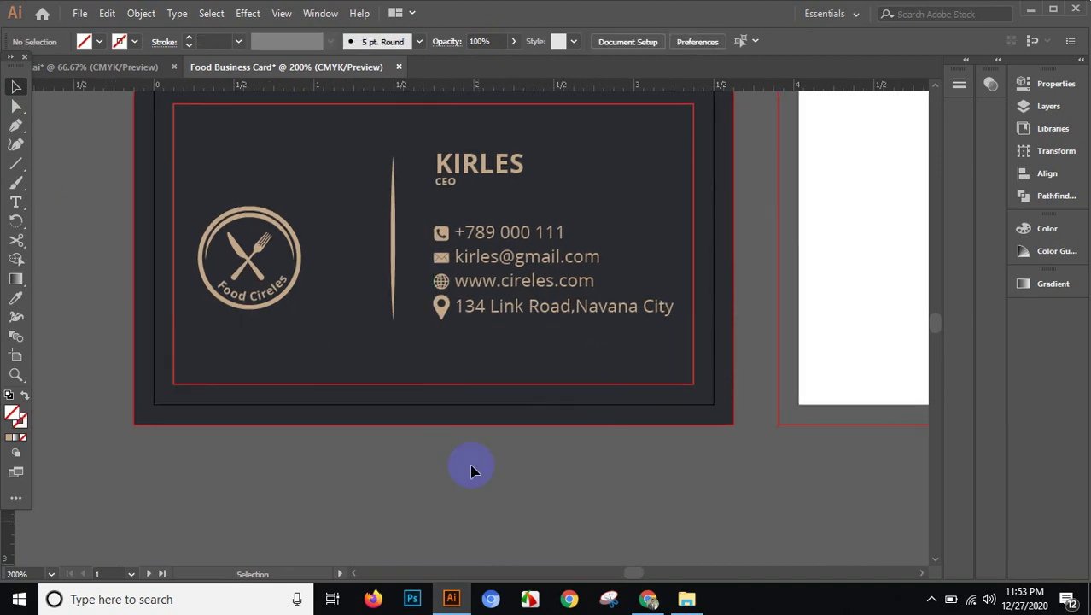
scroll(422, 390, up, 3)
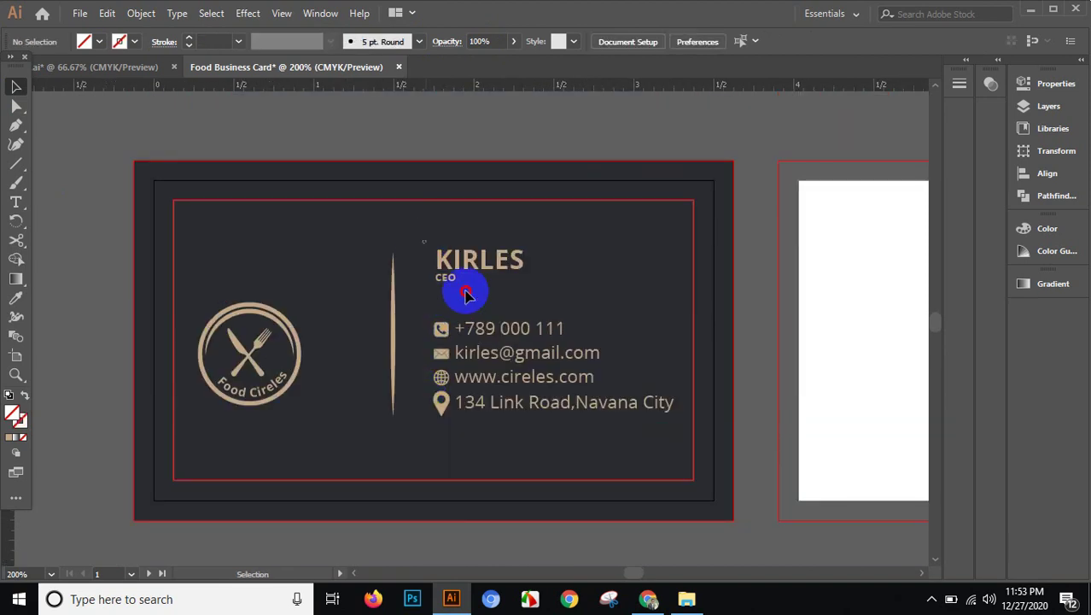
Nudge the KIRLES and CEO text down slightly.
drag(422, 242, 464, 293)
key(Down)
key(Down)
key(Down)
key(Down)
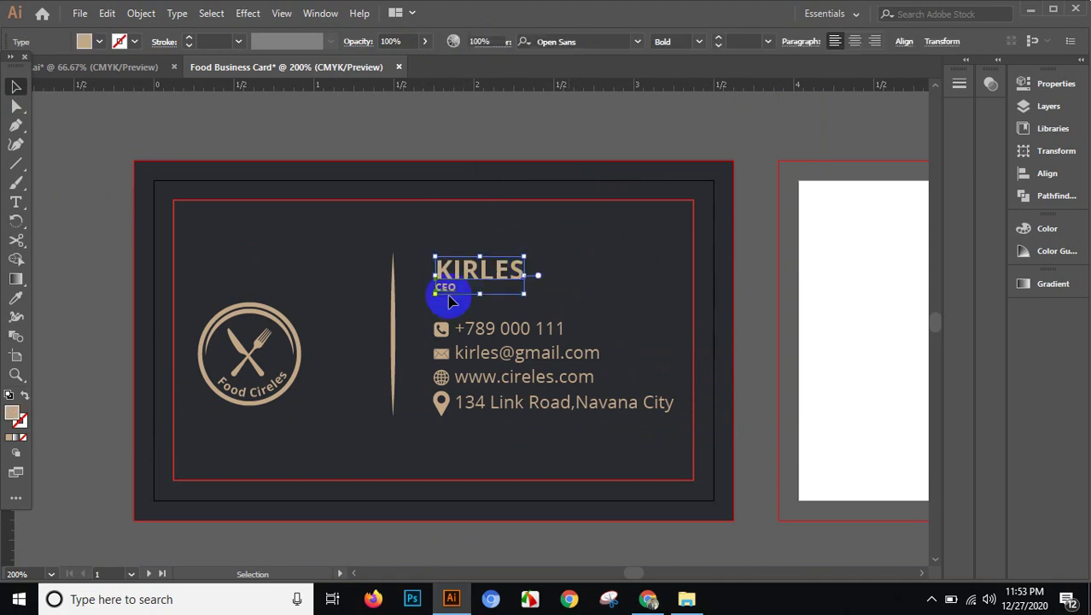
click(450, 301)
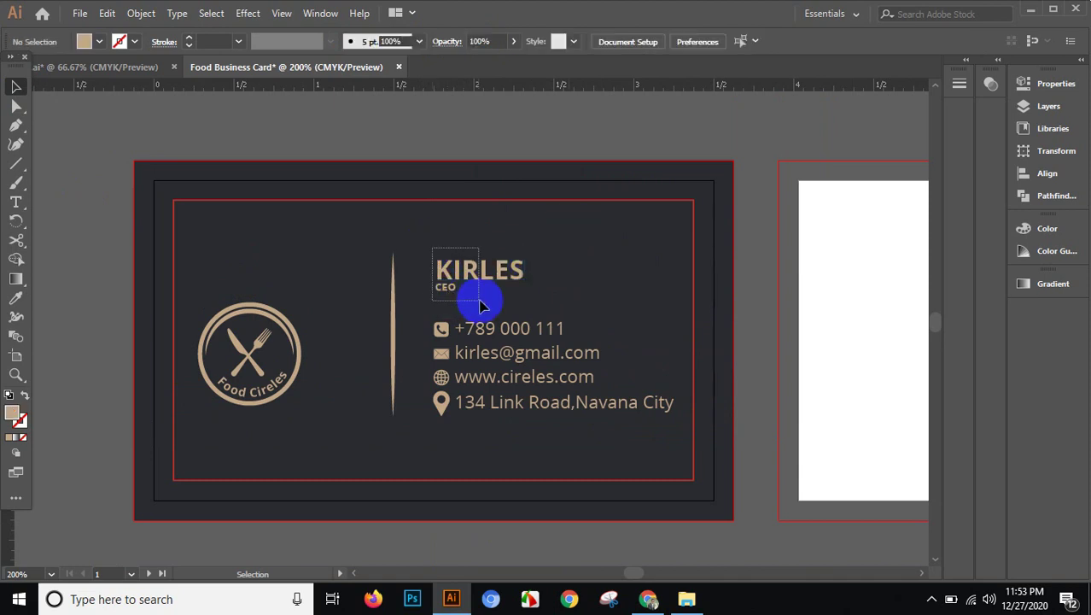
drag(481, 305, 531, 243)
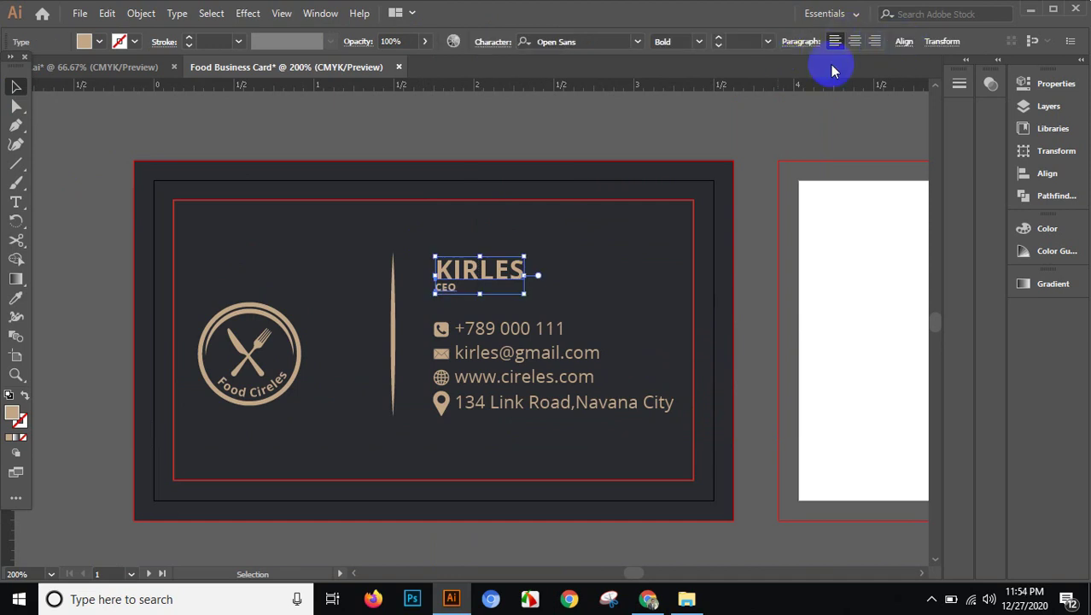
click(904, 41)
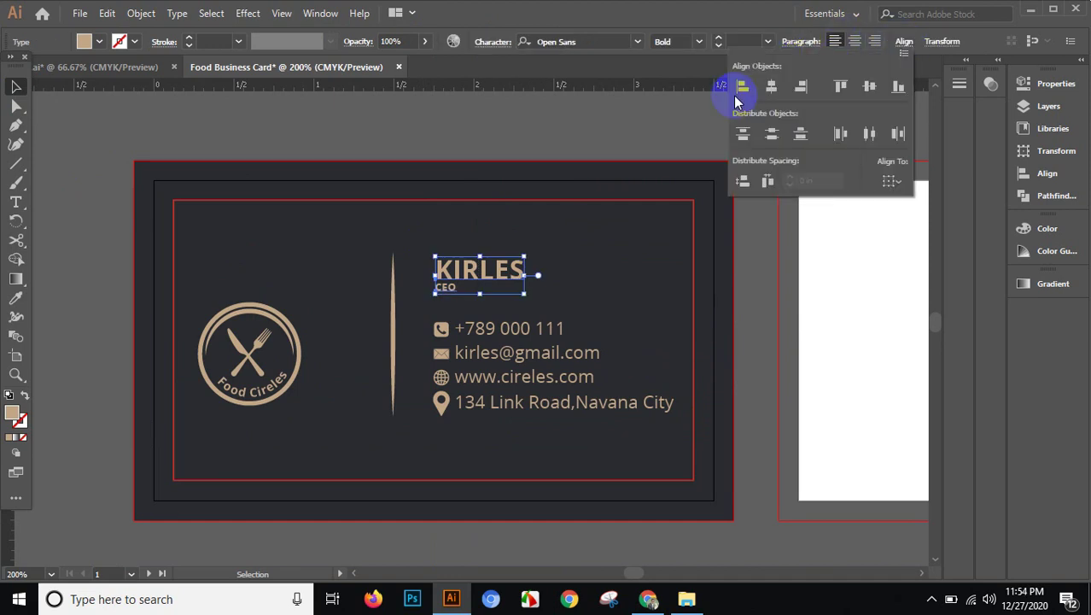
click(612, 269)
key(Down)
key(Down)
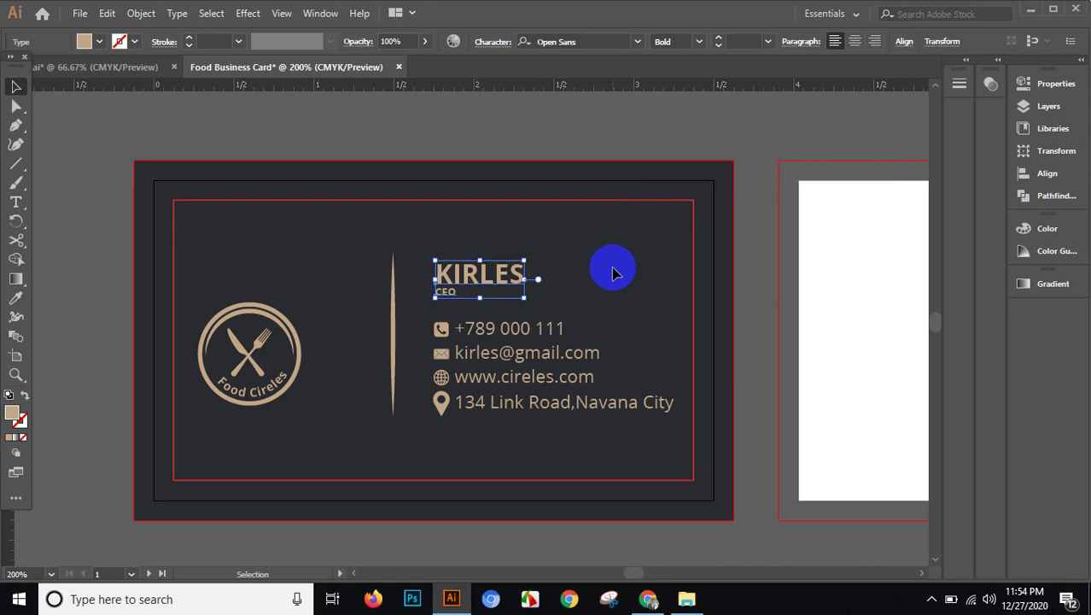
Enlarge the CEO title to 8 pt.
click(525, 303)
scroll(600, 241, up, 2)
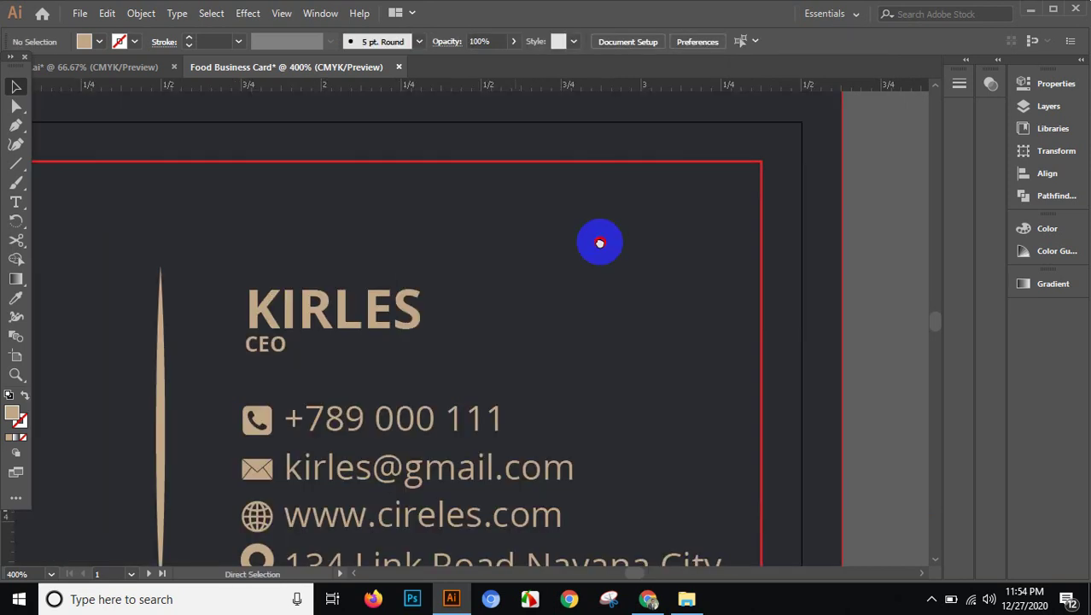
scroll(581, 226, left, 1)
scroll(568, 217, down, 3)
scroll(547, 226, left, 3)
click(534, 235)
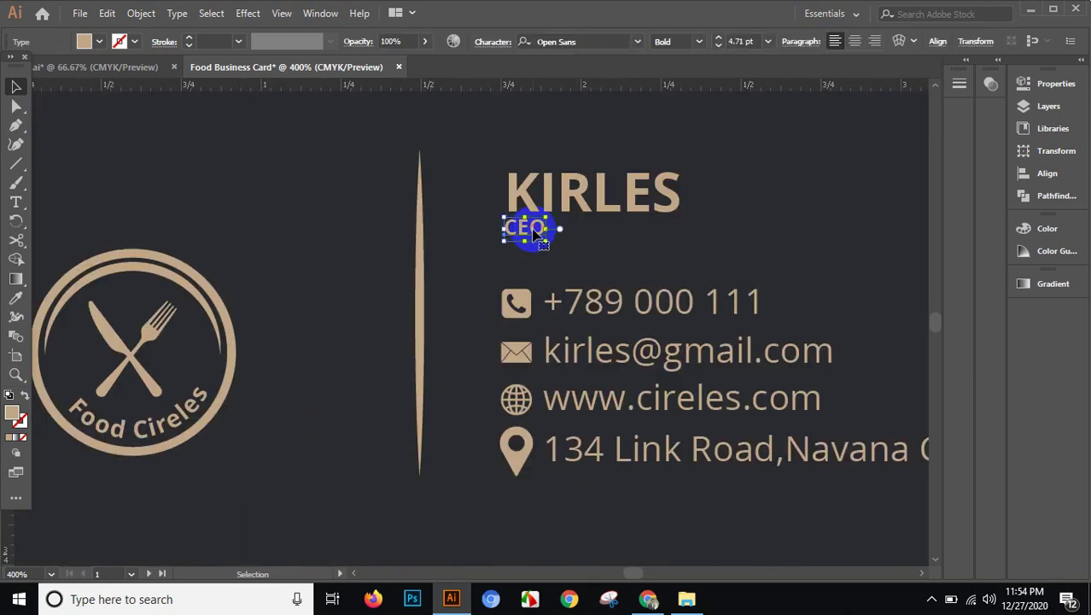
click(717, 41)
click(717, 41)
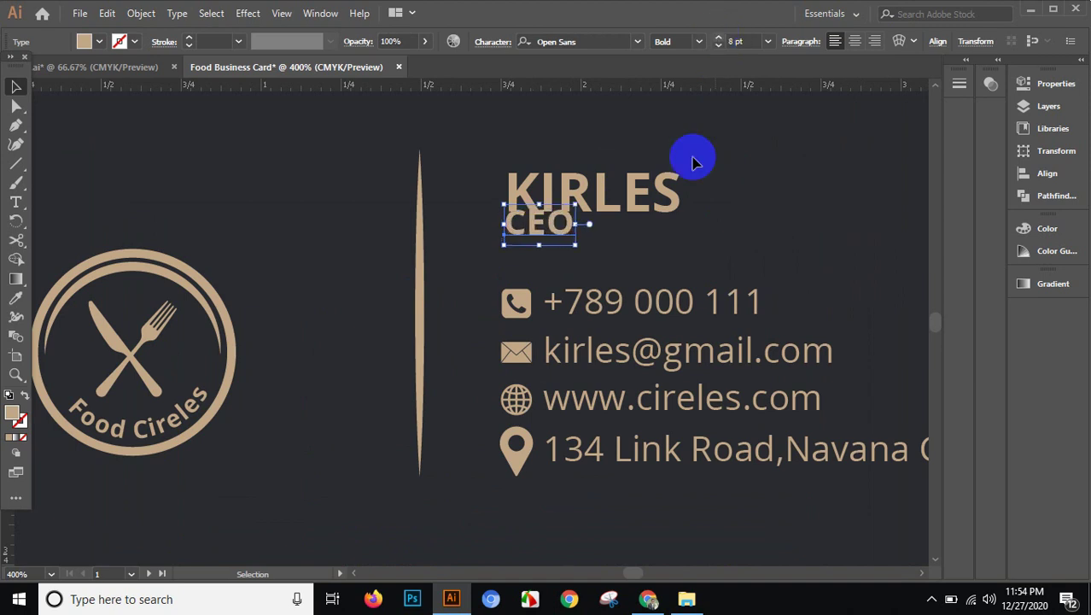
Lower CEO a little further below KIRLES.
drag(536, 241, 537, 248)
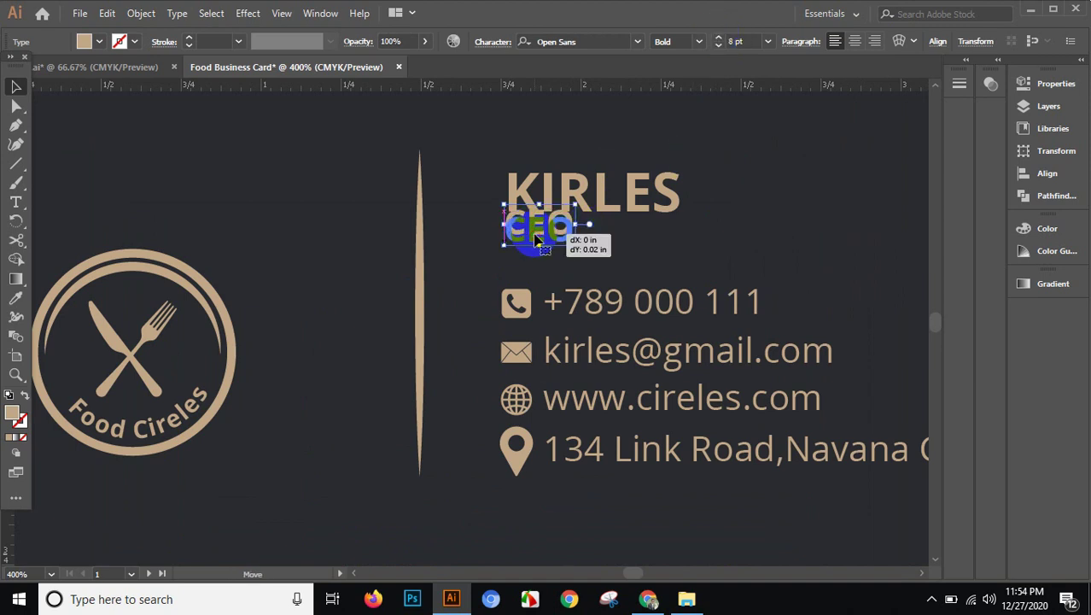
click(682, 250)
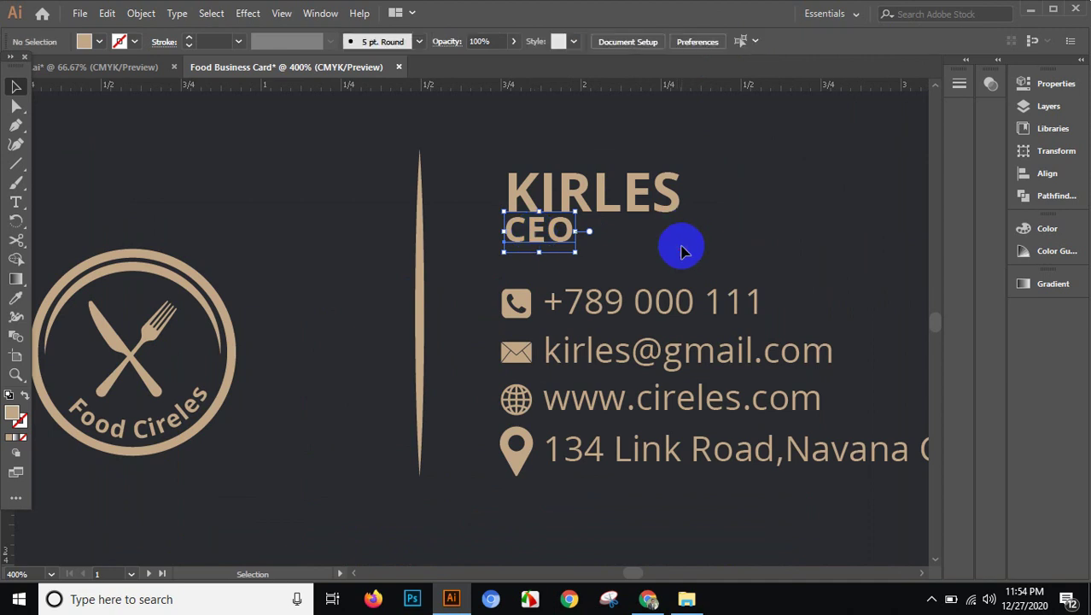
click(532, 245)
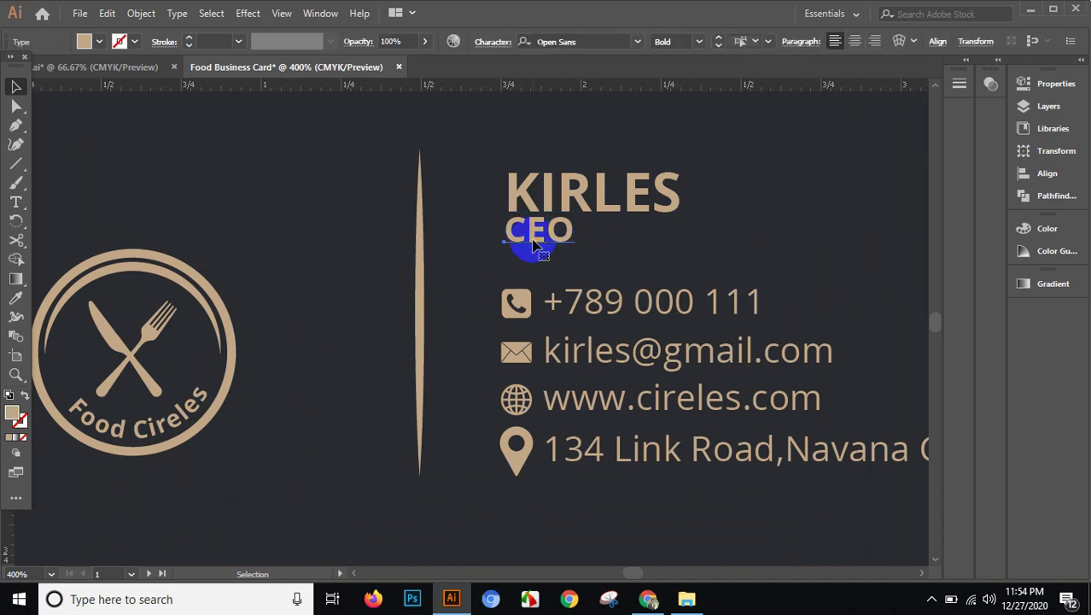
drag(532, 245, 533, 253)
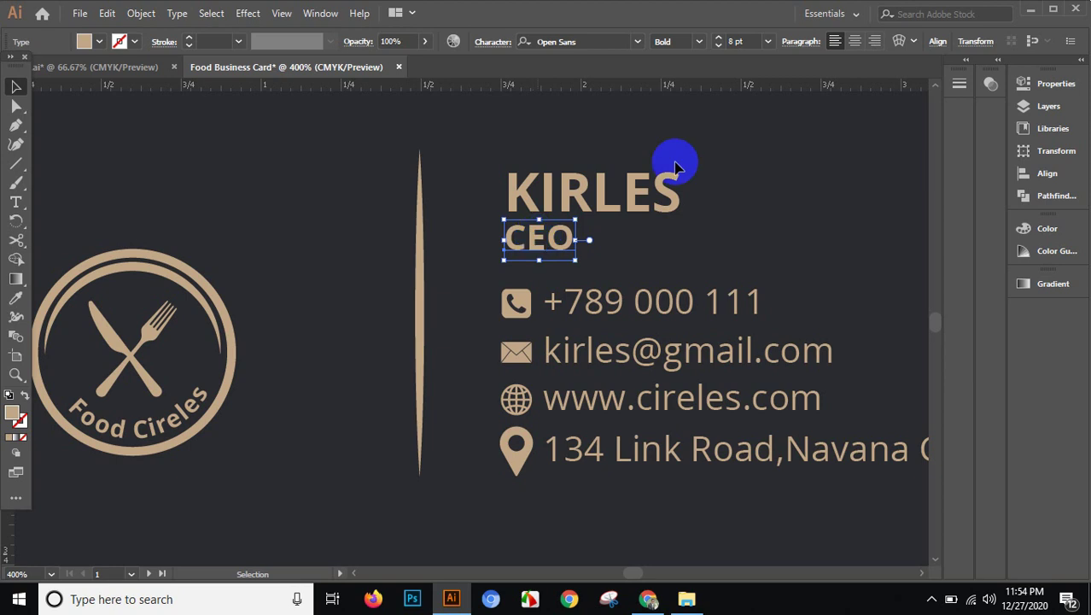
click(430, 282)
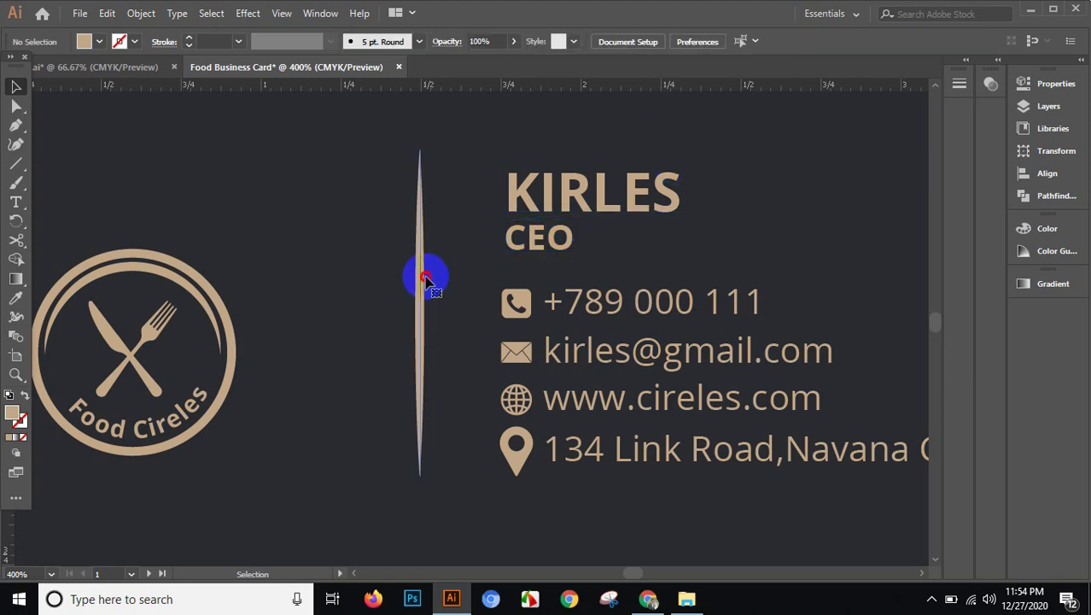
Nudge the divider right and add guides at KIRLES's top and the address line's bottom.
click(429, 282)
key(Right)
key(Right)
key(Right)
key(Right)
key(Right)
key(Right)
key(Right)
key(Right)
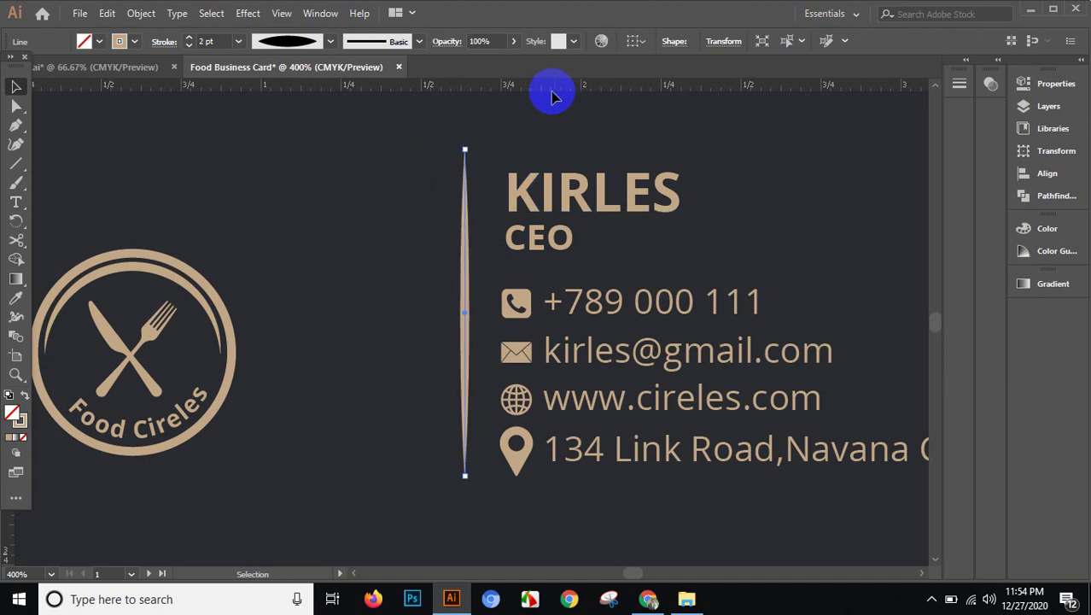
key(ctrl+alt+bracketright)
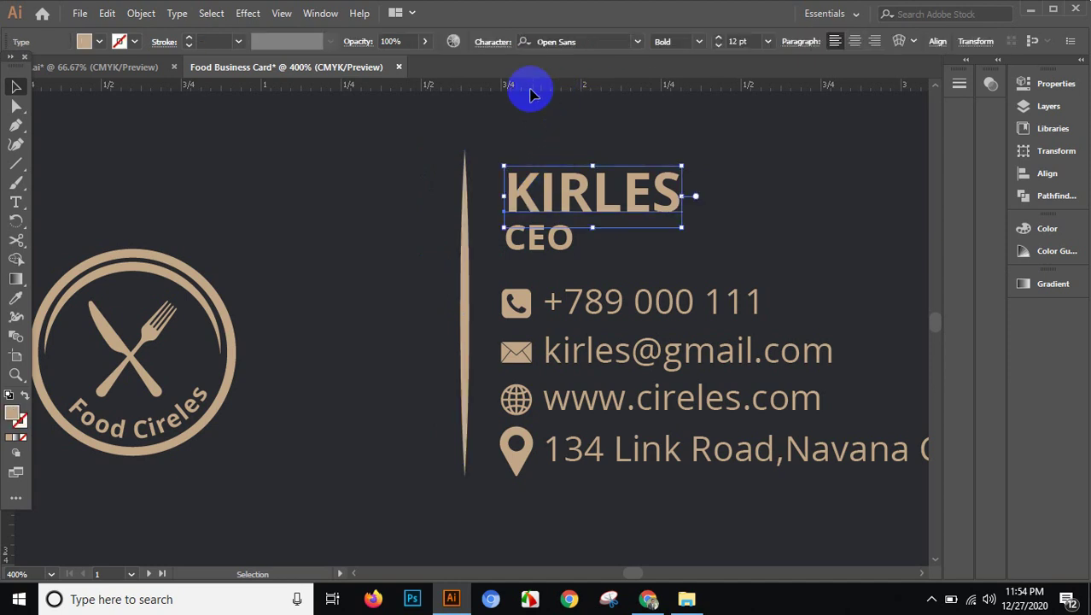
drag(529, 88, 547, 172)
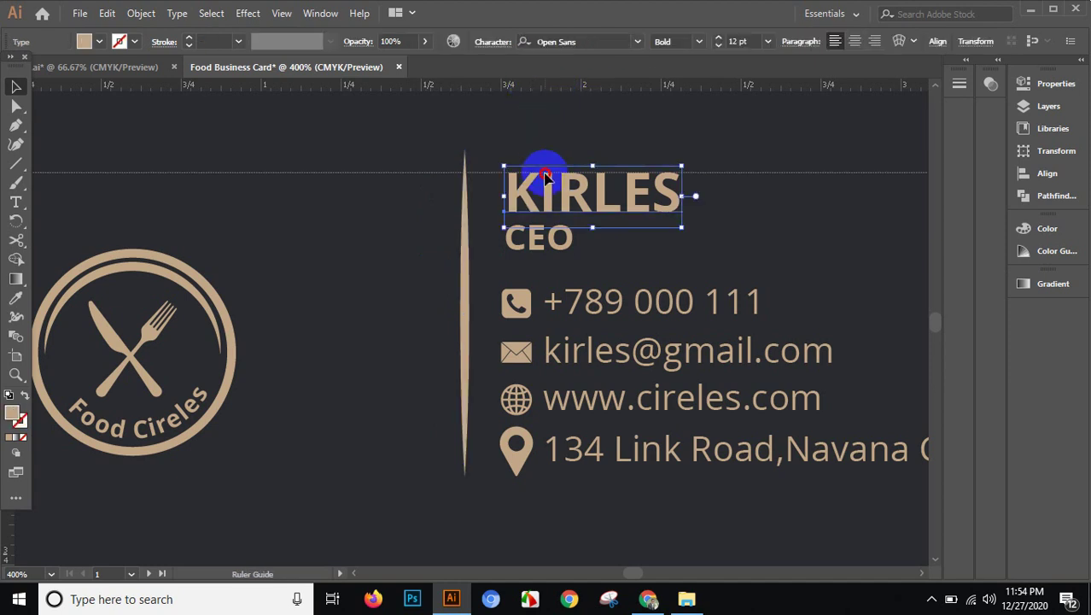
click(547, 158)
drag(538, 92, 564, 376)
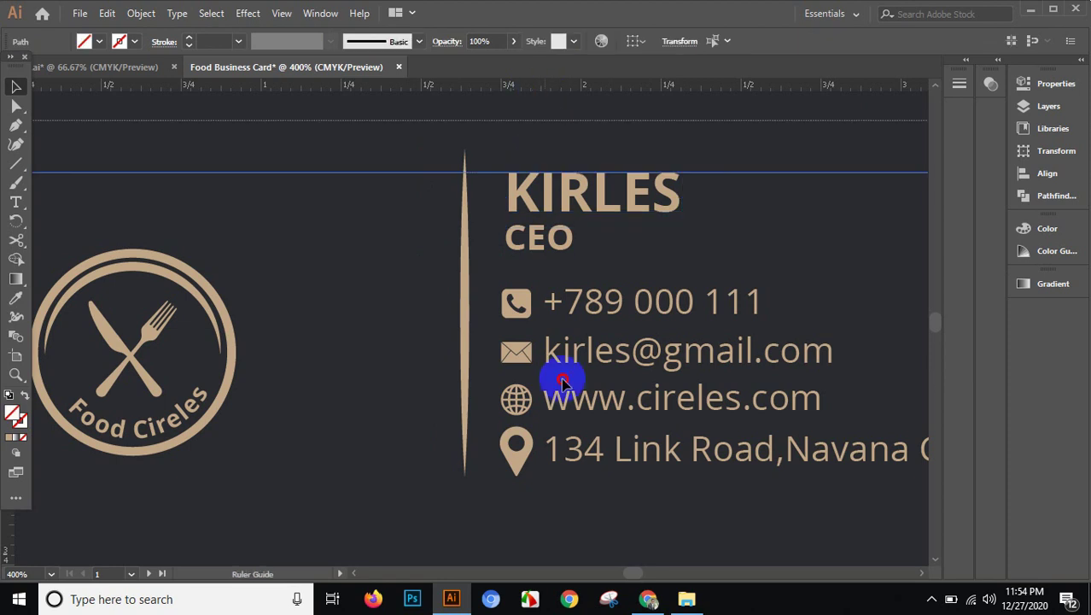
drag(574, 461, 575, 475)
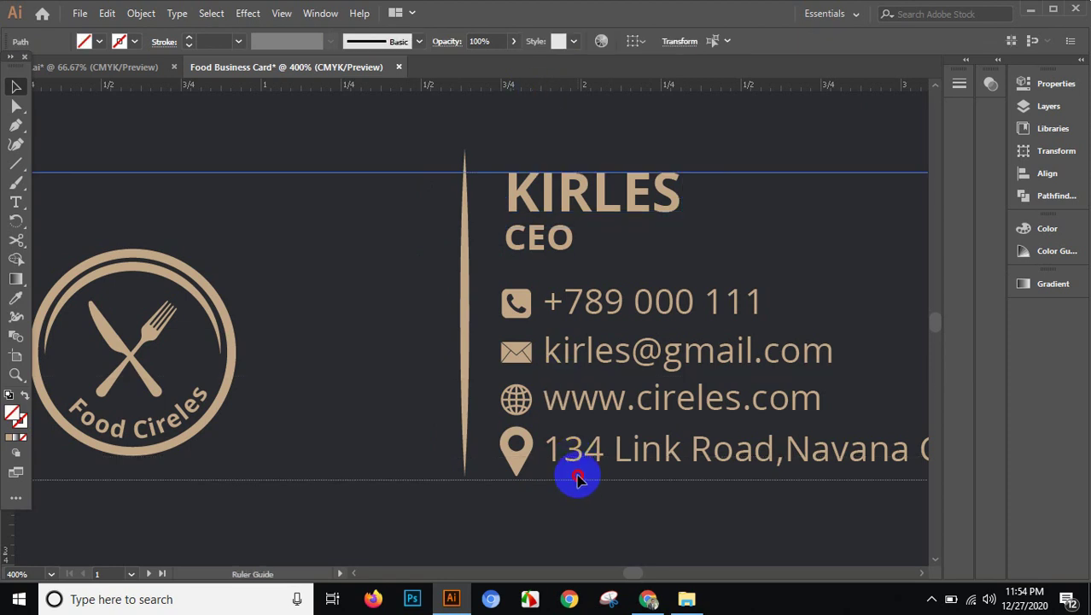
Snap the divider line's top end to the upper guide.
click(465, 289)
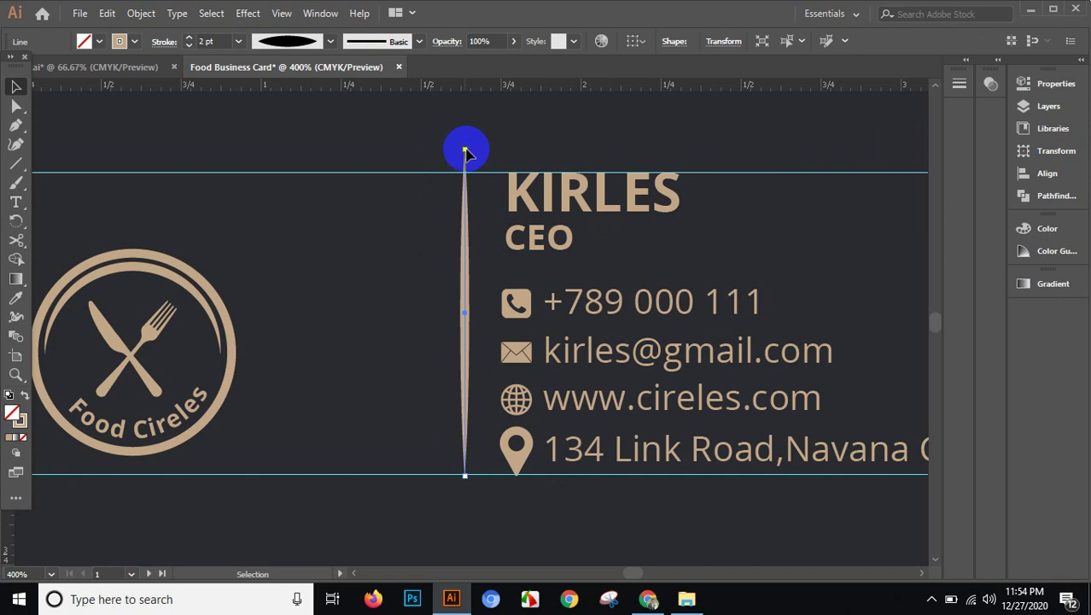
drag(465, 154, 465, 175)
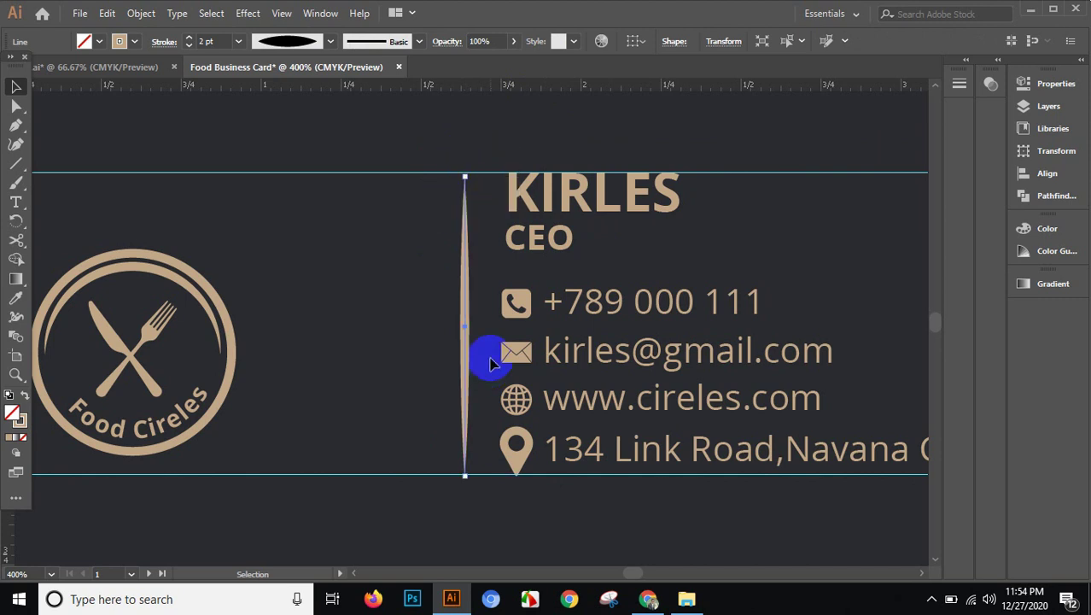
click(341, 268)
drag(285, 153, 360, 486)
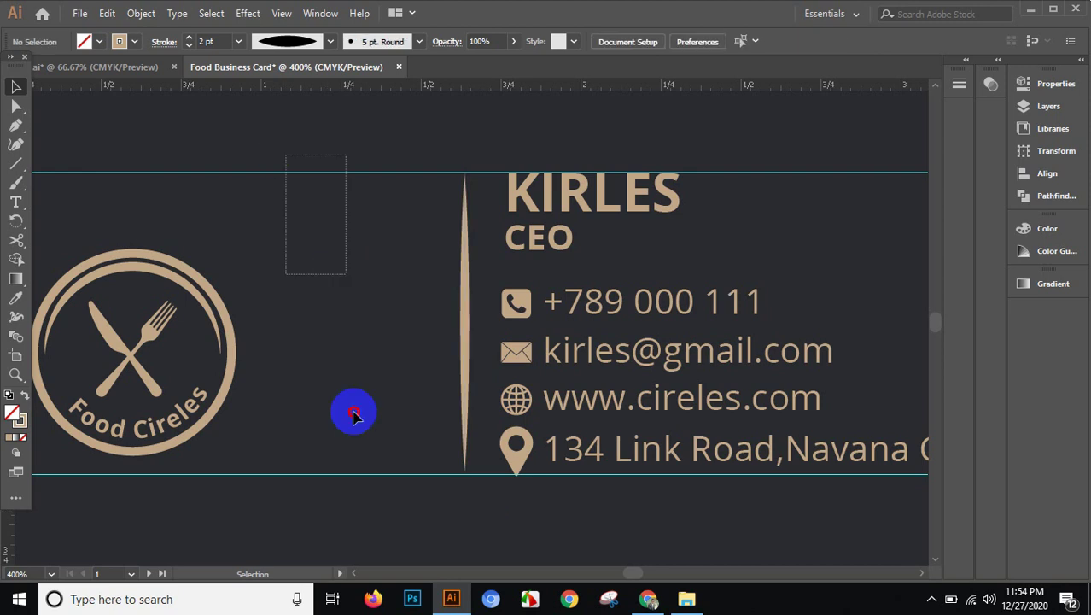
click(360, 486)
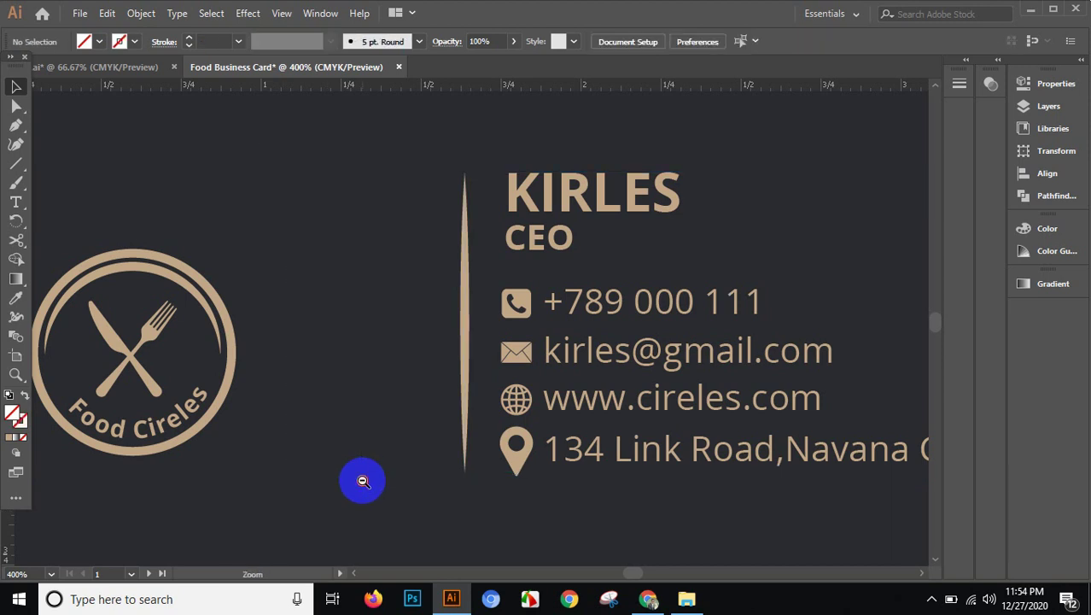
Zoom out to the whole card front and select its background rectangle.
alt+click(317, 480)
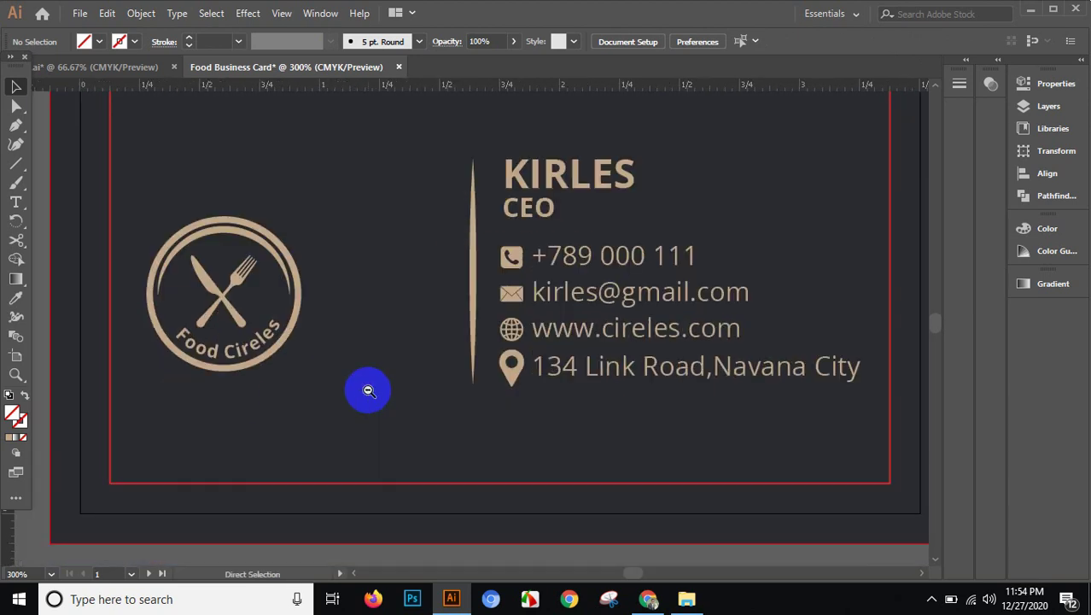
alt+click(368, 390)
drag(267, 165, 345, 258)
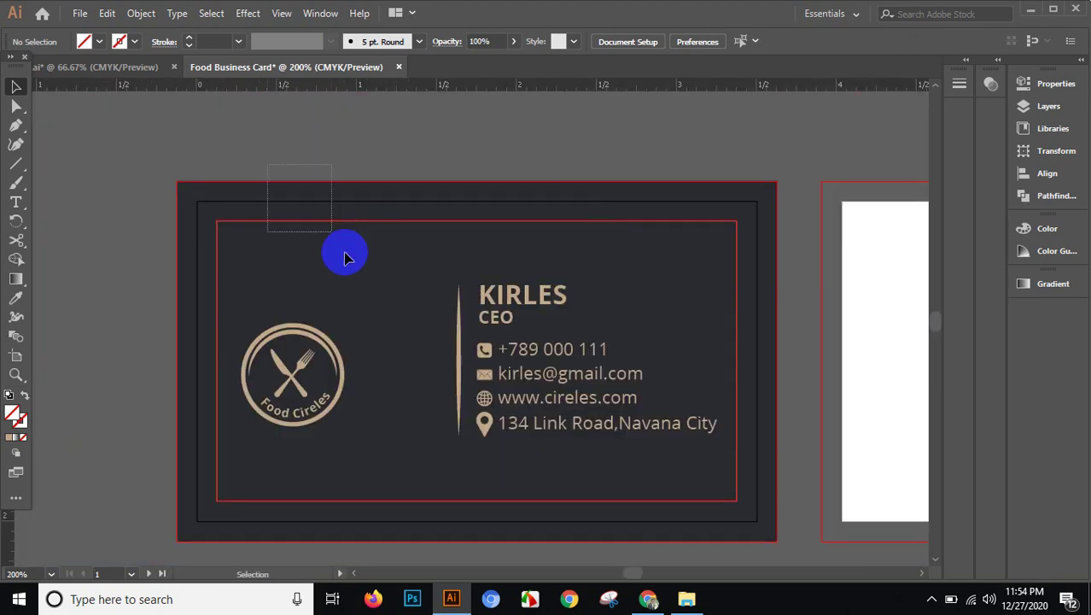
click(345, 258)
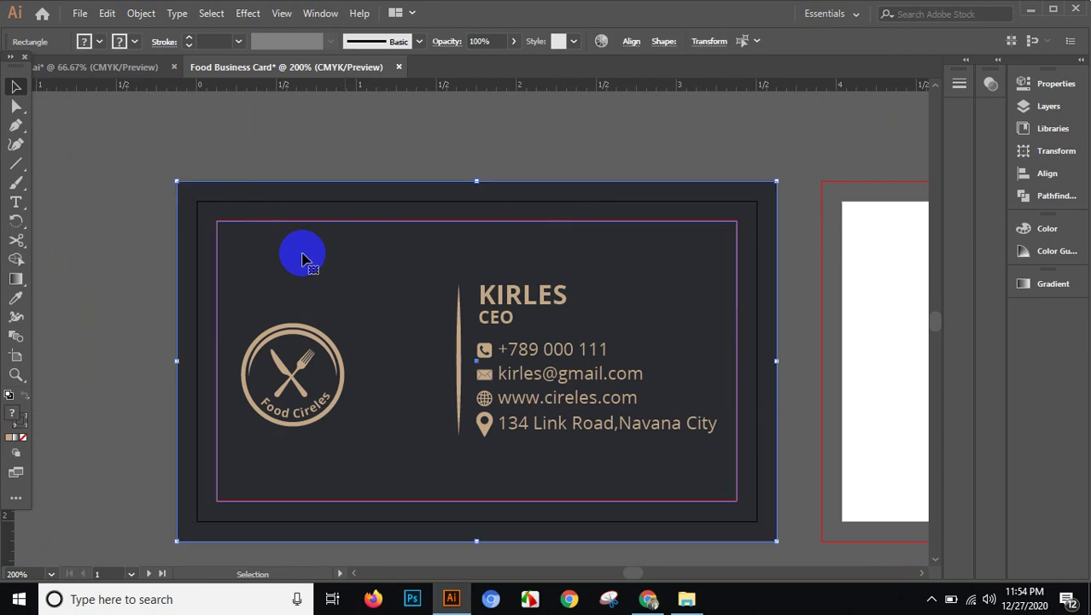
Place a horizontal guide across the card's middle and move the logo onto it.
drag(502, 81, 527, 362)
drag(295, 337, 296, 337)
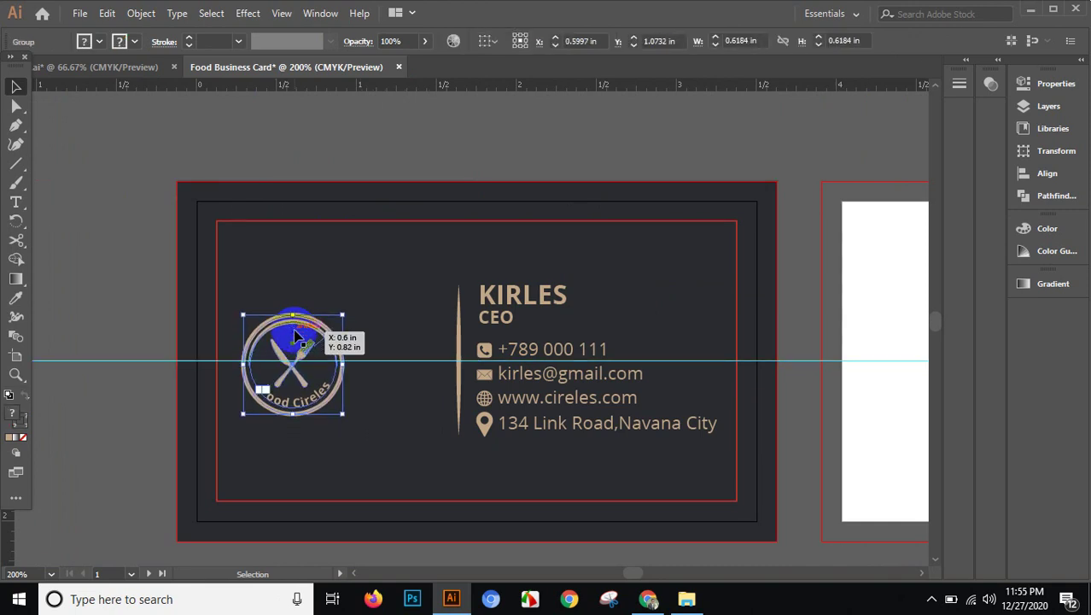
drag(296, 337, 340, 323)
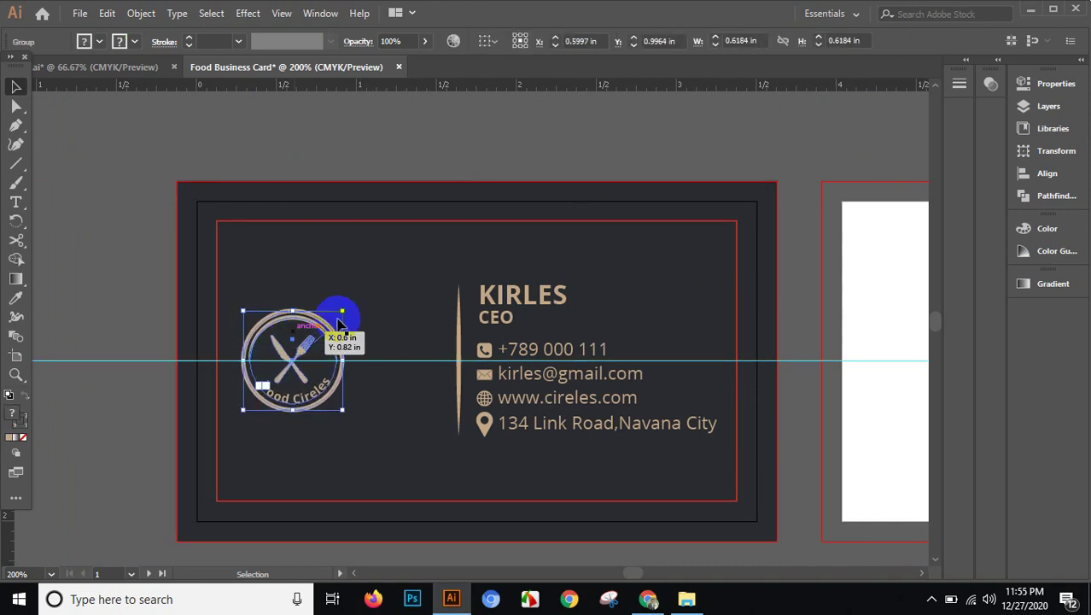
click(109, 192)
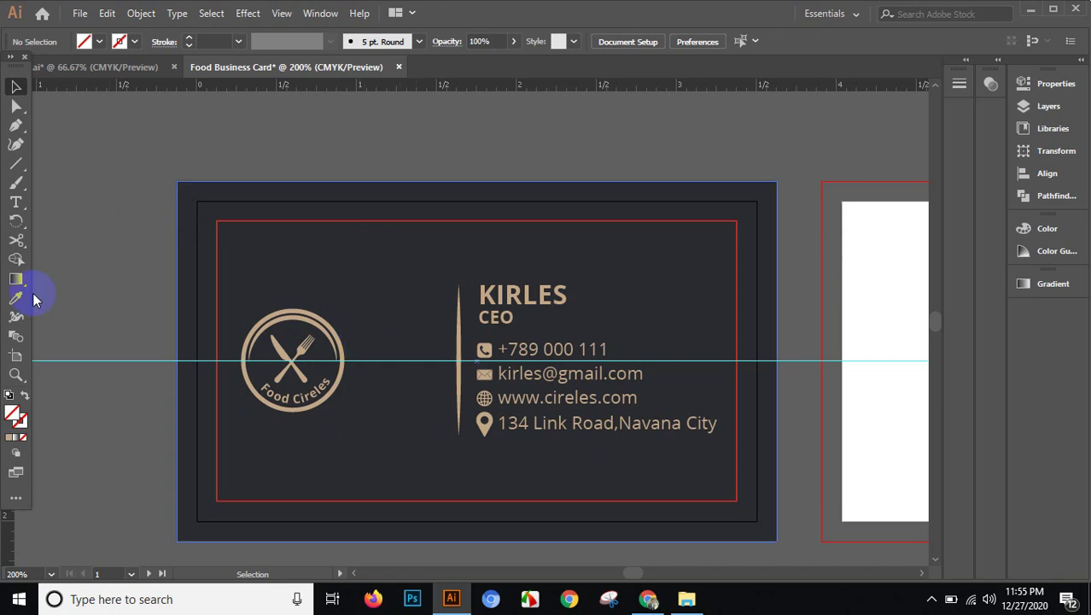
drag(79, 335, 99, 393)
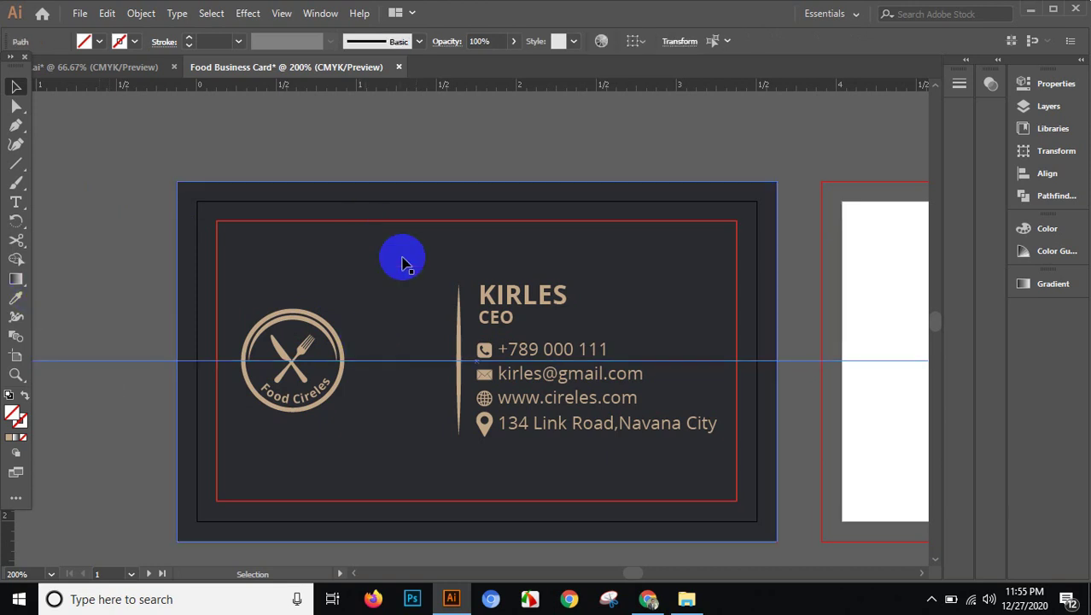
drag(287, 143, 336, 236)
click(335, 236)
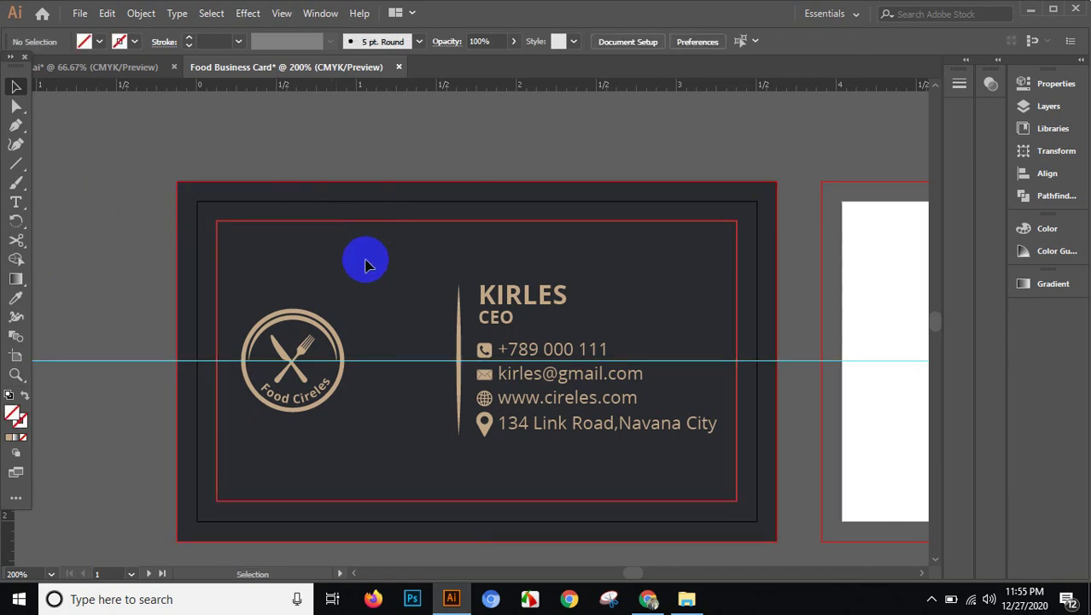
Group the KIRLES name and all contact lines together.
drag(414, 267, 557, 350)
shift+click(493, 394)
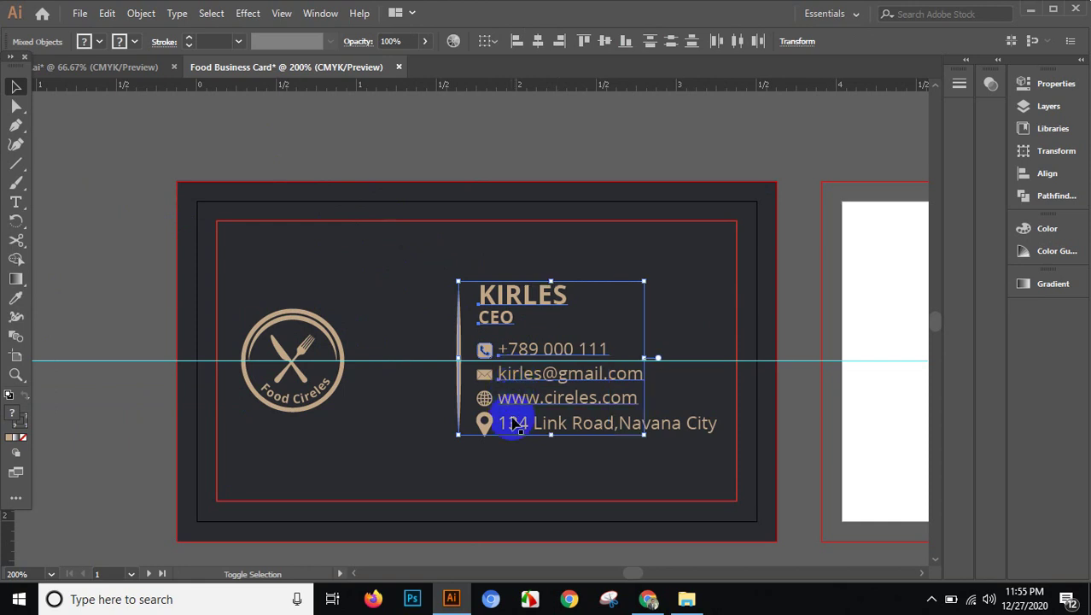
shift+click(515, 433)
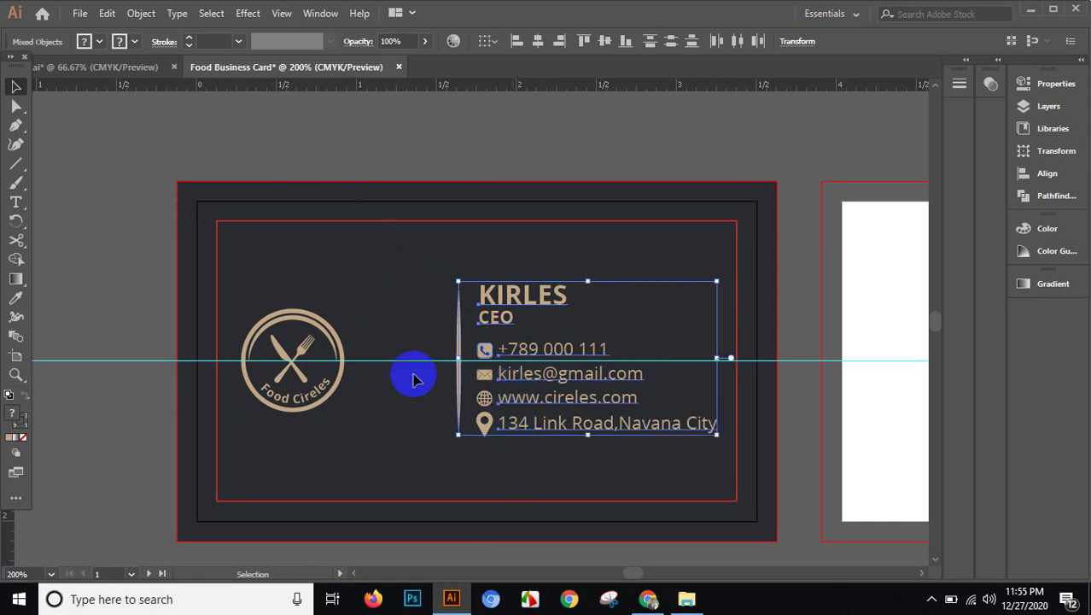
click(89, 318)
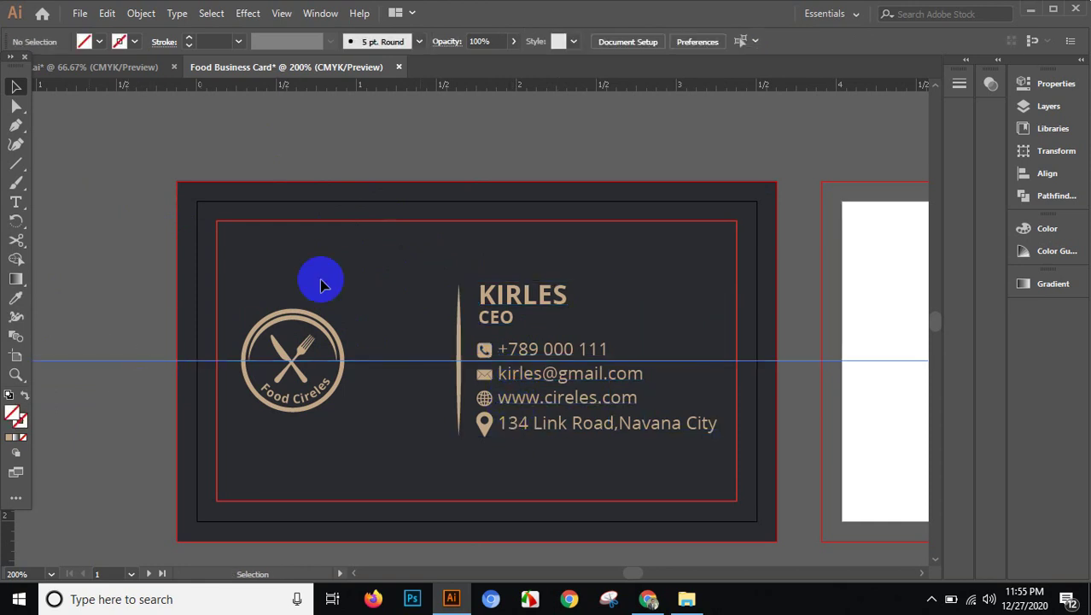
drag(408, 256, 715, 457)
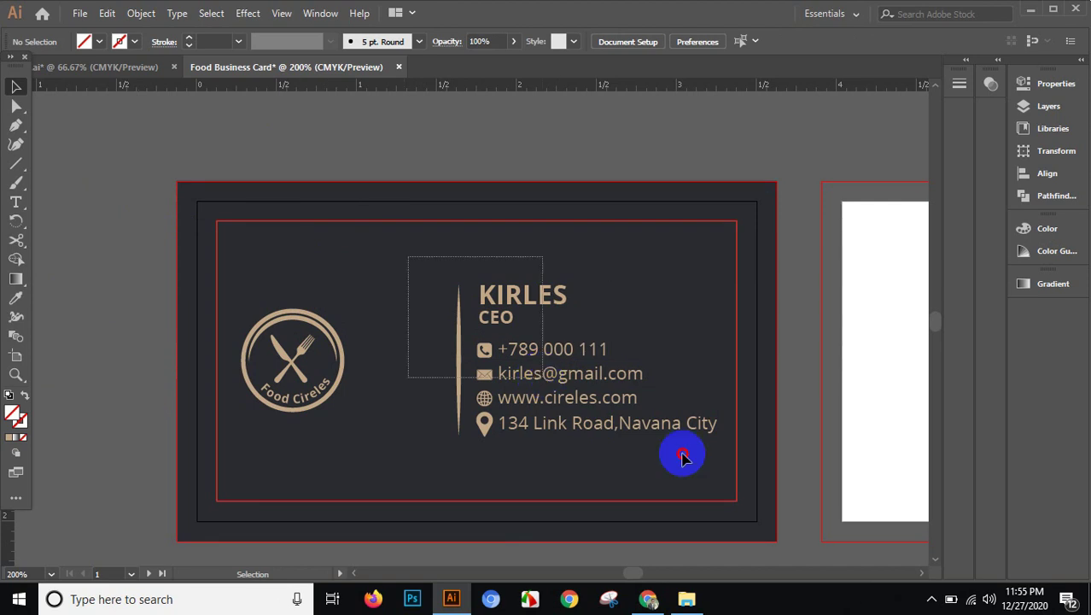
right_click(503, 352)
click(541, 209)
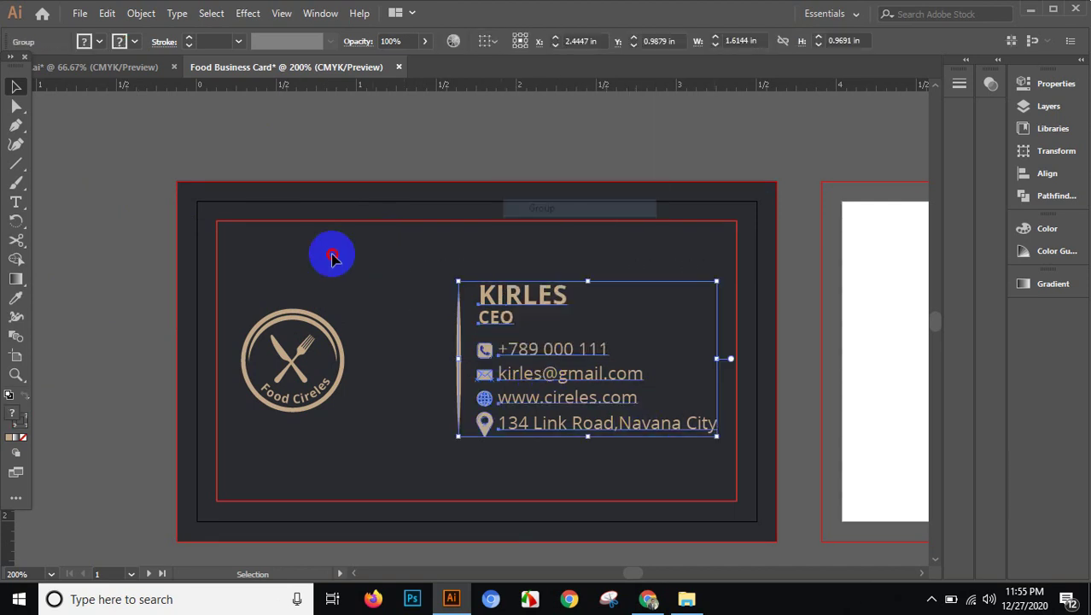
click(363, 247)
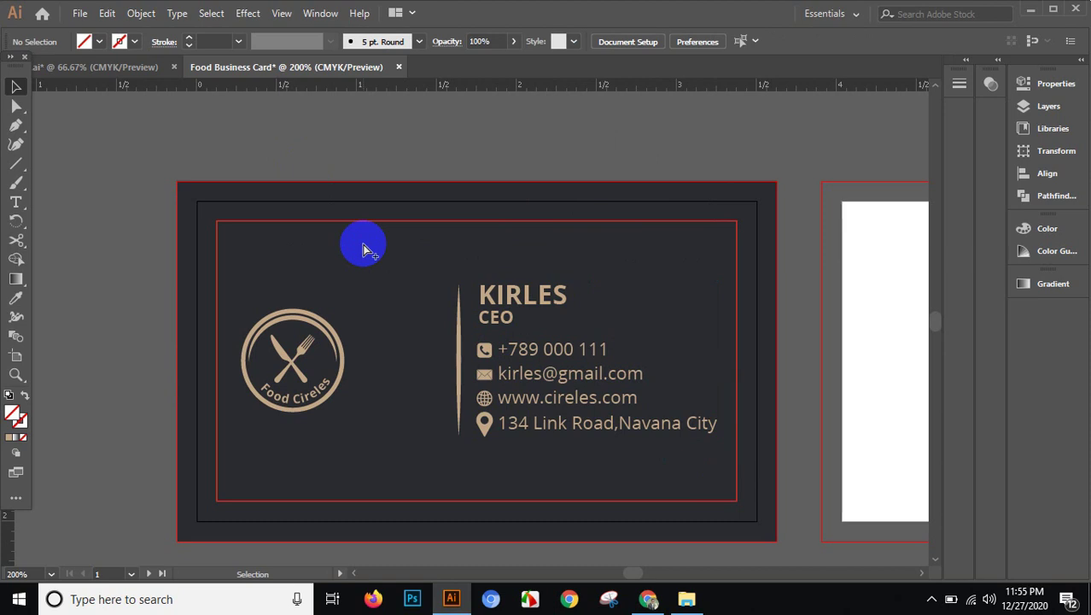
Nudge the contact group down onto the card's centre guide.
click(362, 246)
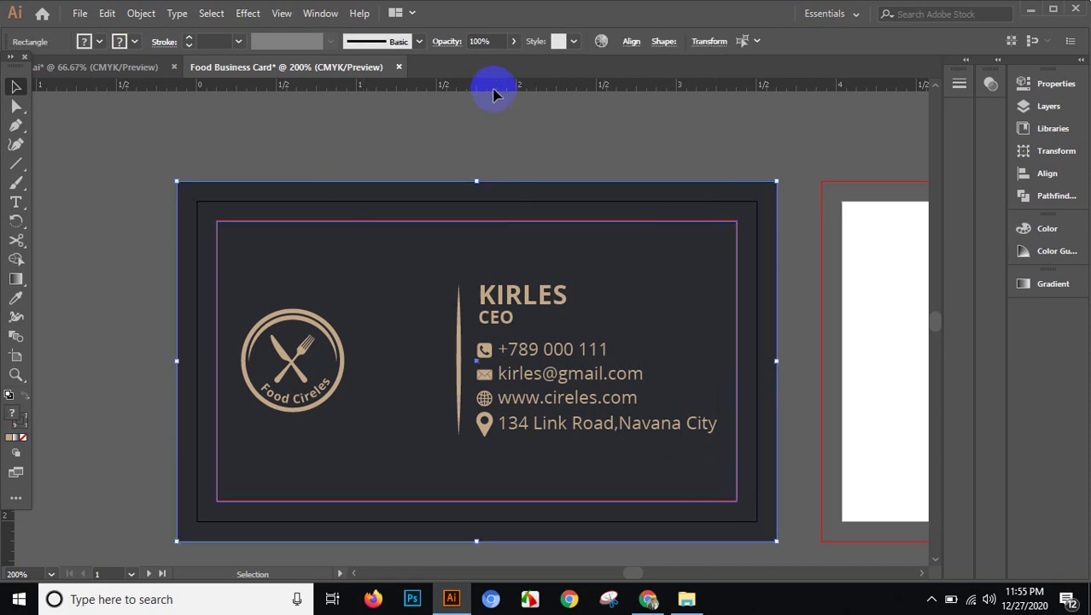
drag(501, 84, 500, 360)
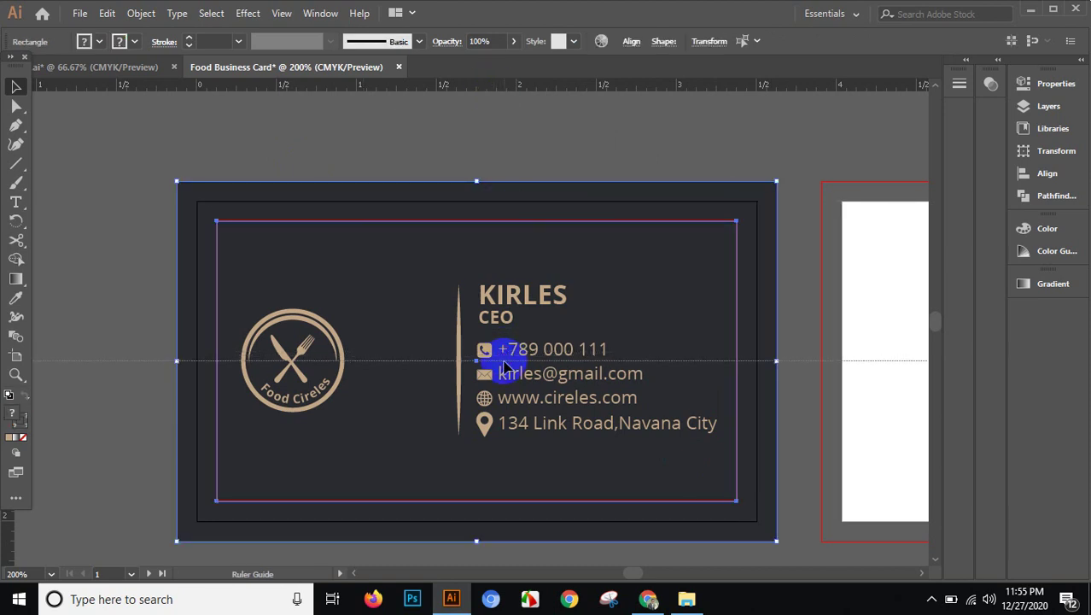
click(511, 292)
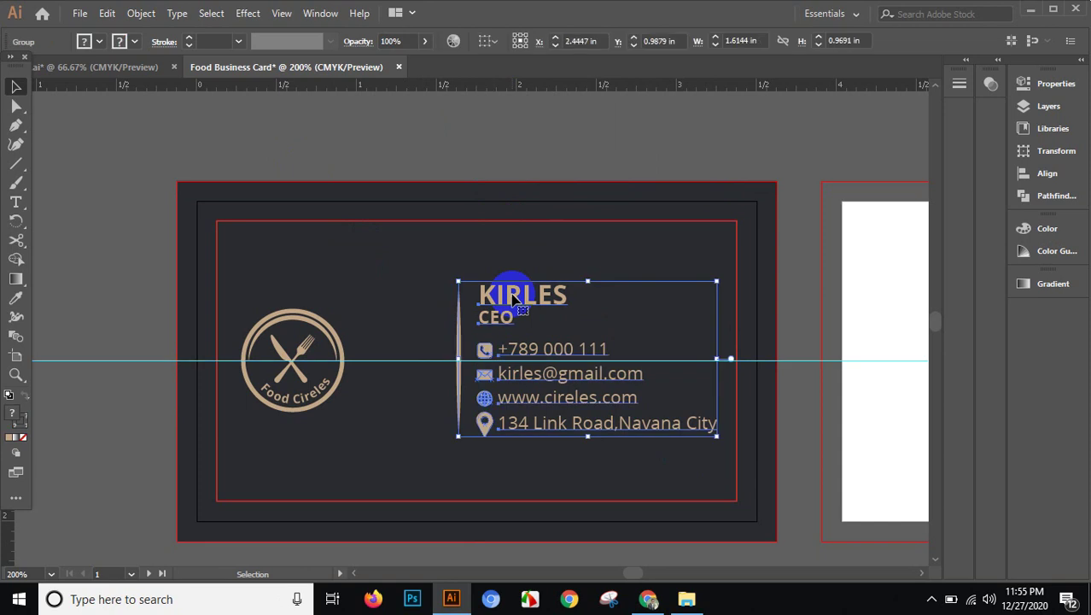
drag(514, 297, 513, 300)
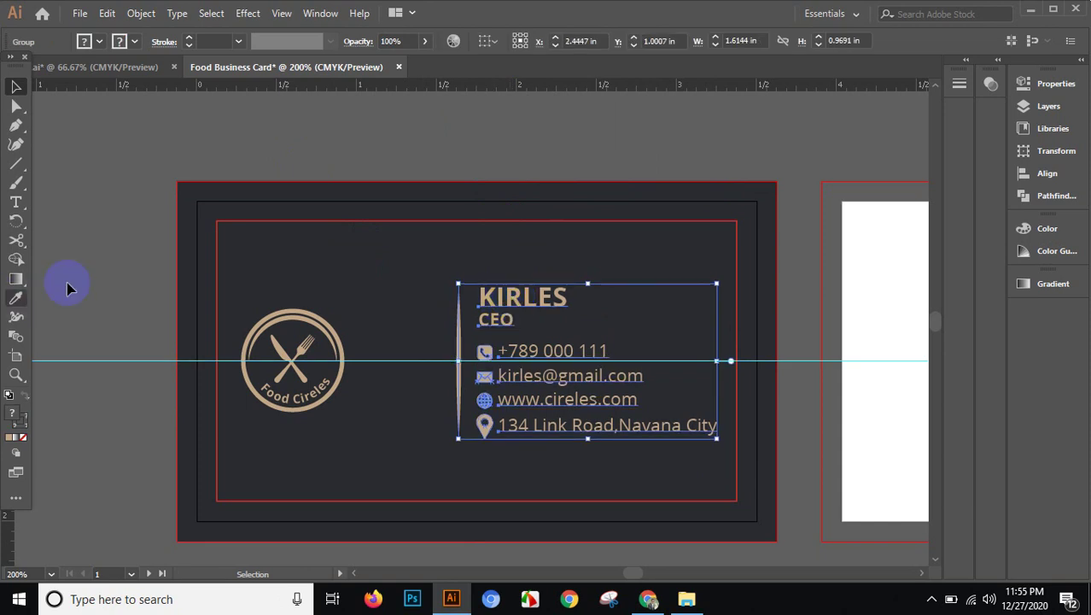
click(124, 400)
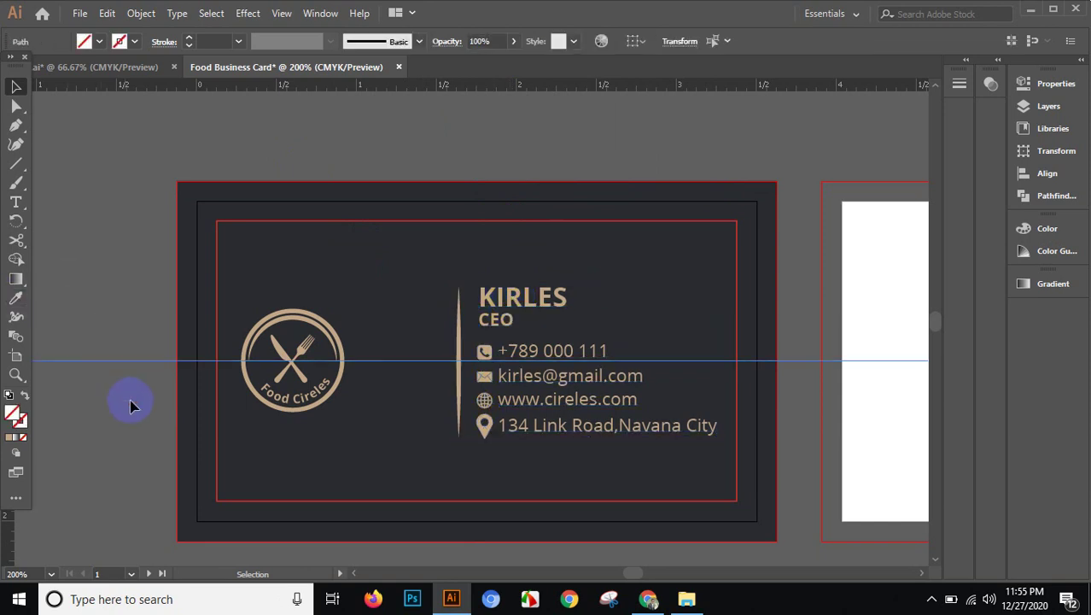
click(349, 437)
alt+click(350, 434)
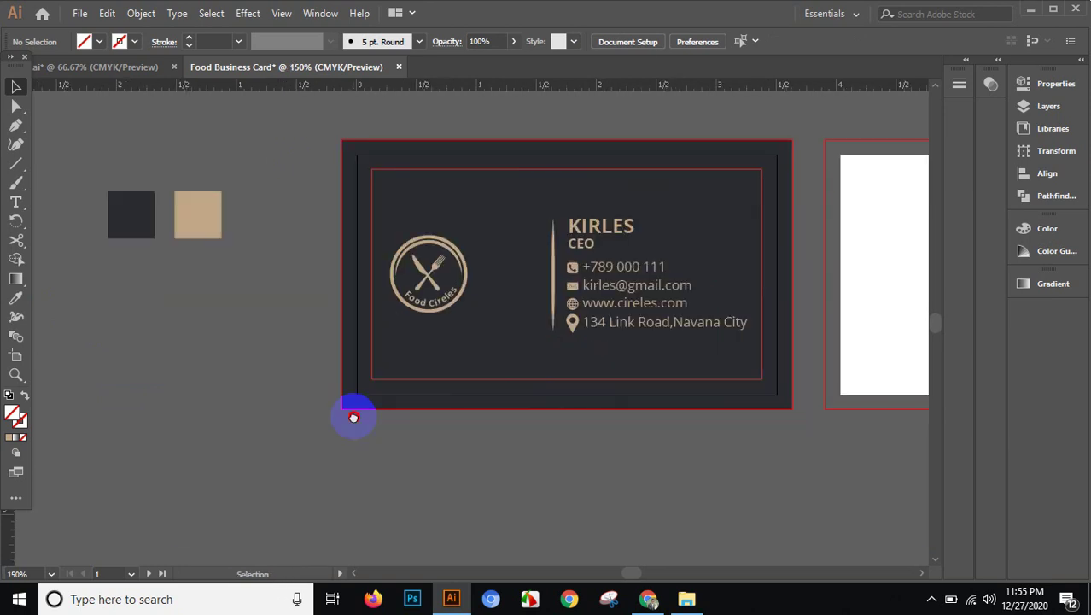
Shift the Food Cireles logo slightly right and enlarge it around its centre.
drag(395, 442, 314, 458)
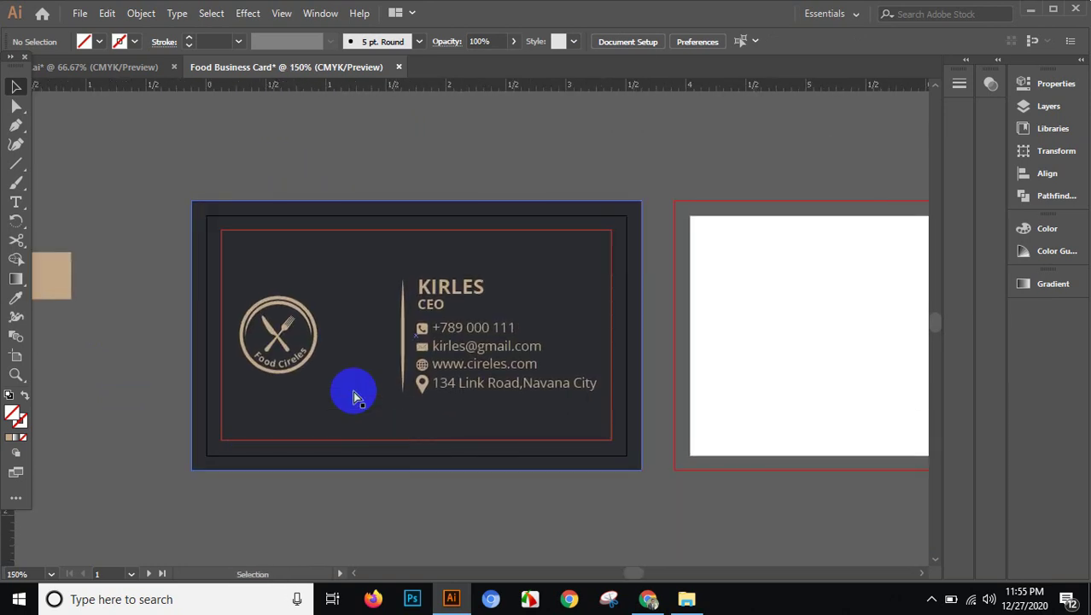
click(351, 388)
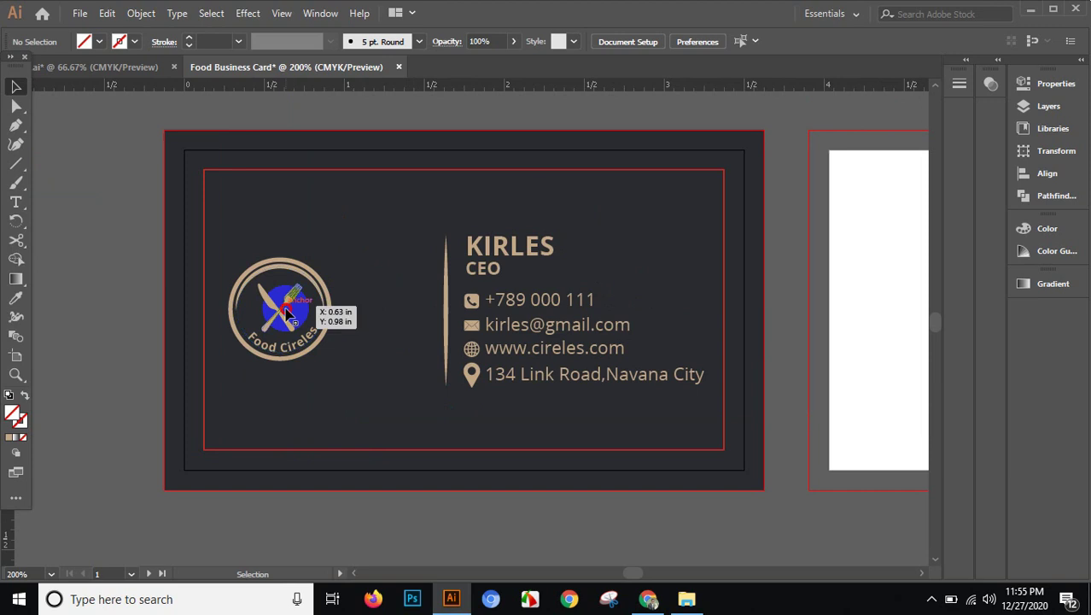
click(288, 315)
drag(288, 315, 298, 315)
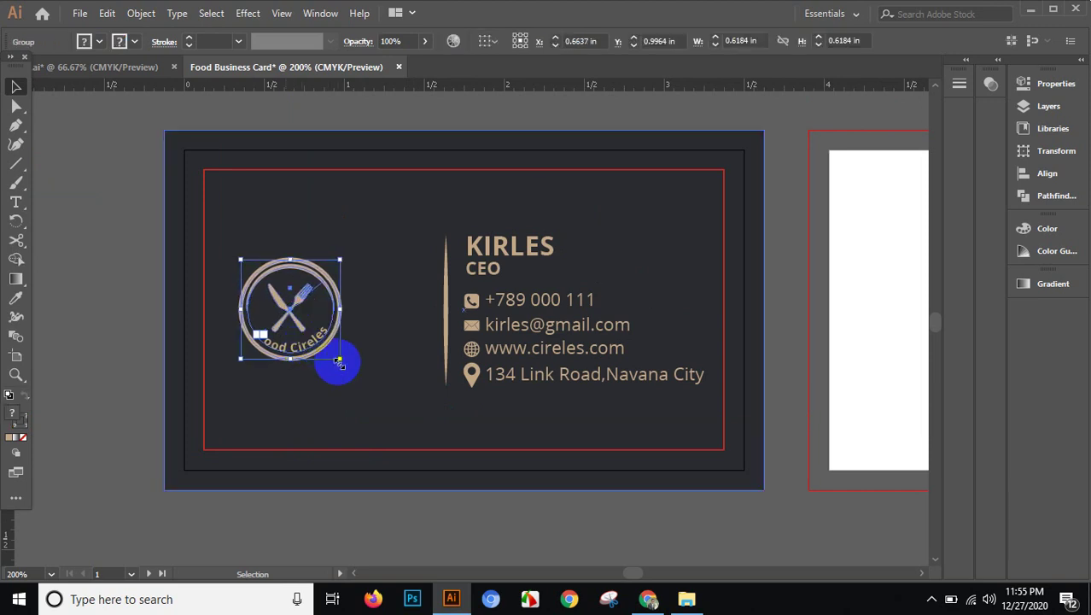
drag(339, 363, 349, 369)
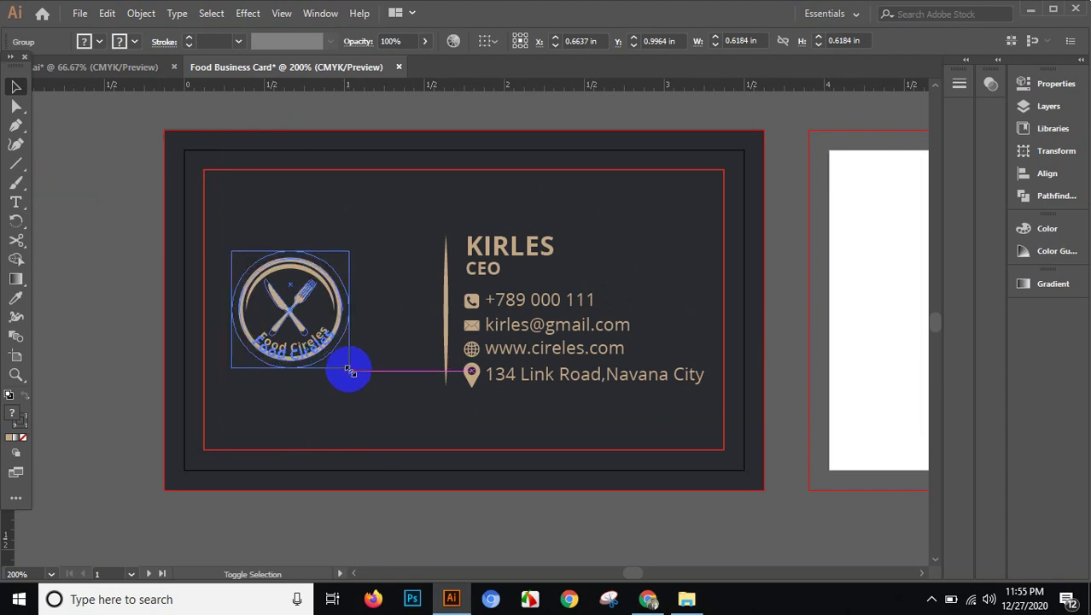
Pan the view to show empty pasteboard above the card.
click(312, 462)
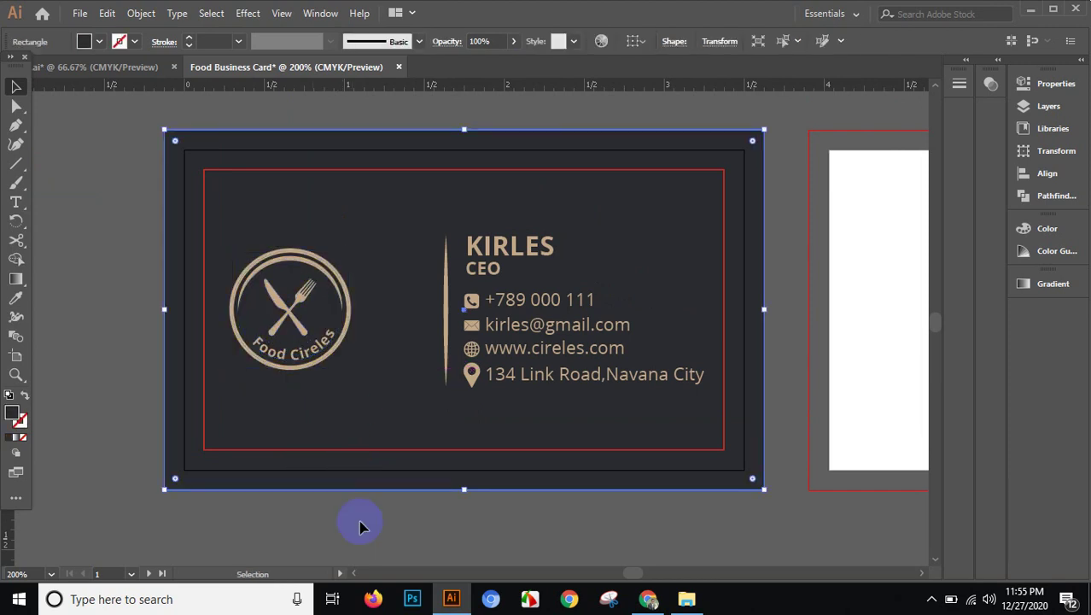
click(114, 344)
scroll(131, 268, up, 2)
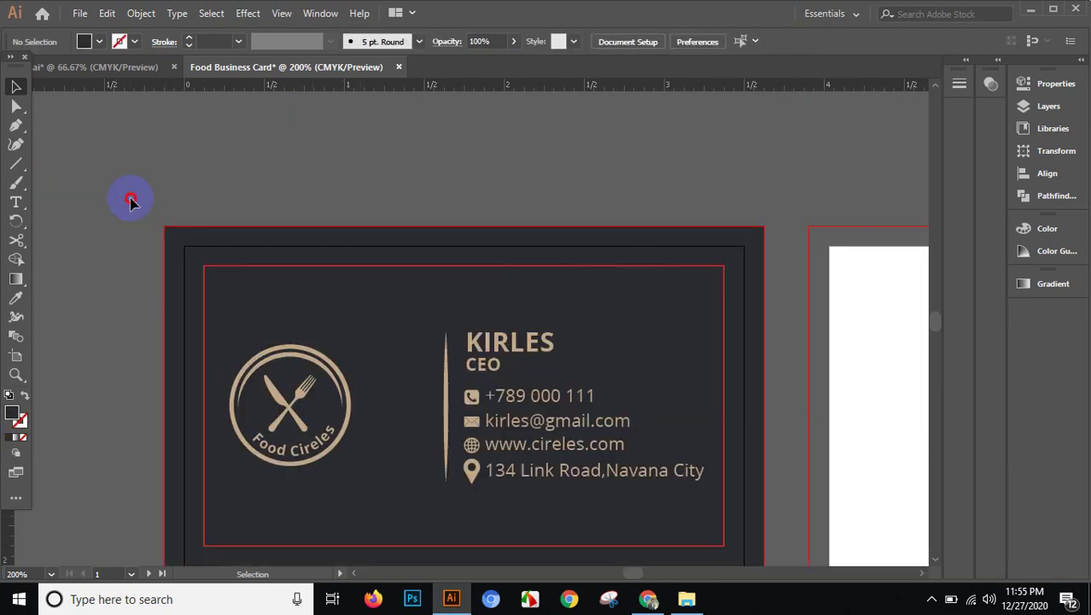
drag(127, 183, 233, 277)
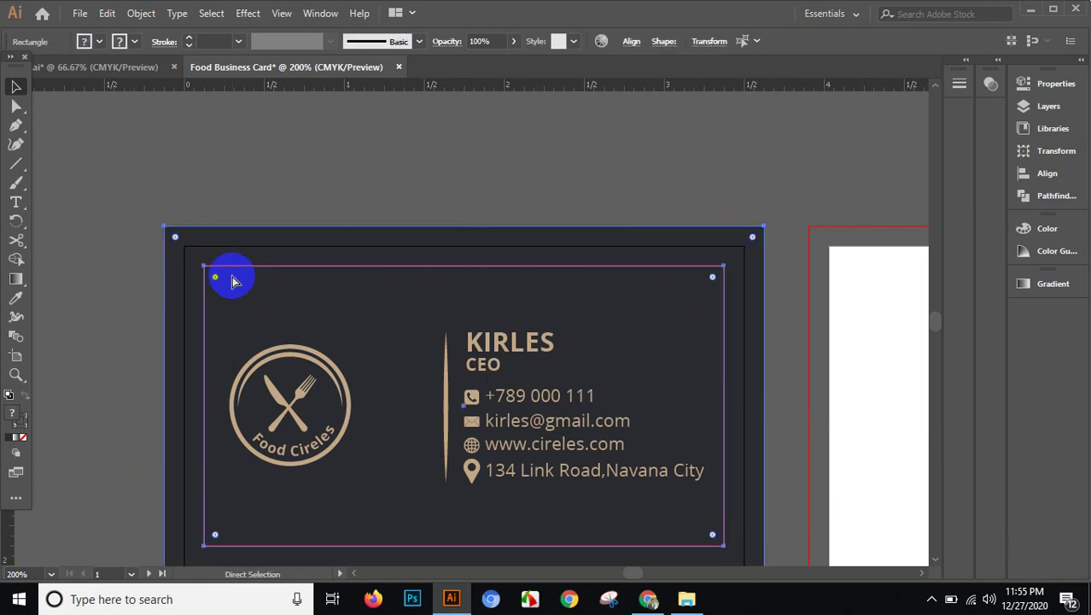
click(232, 275)
drag(460, 234, 371, 200)
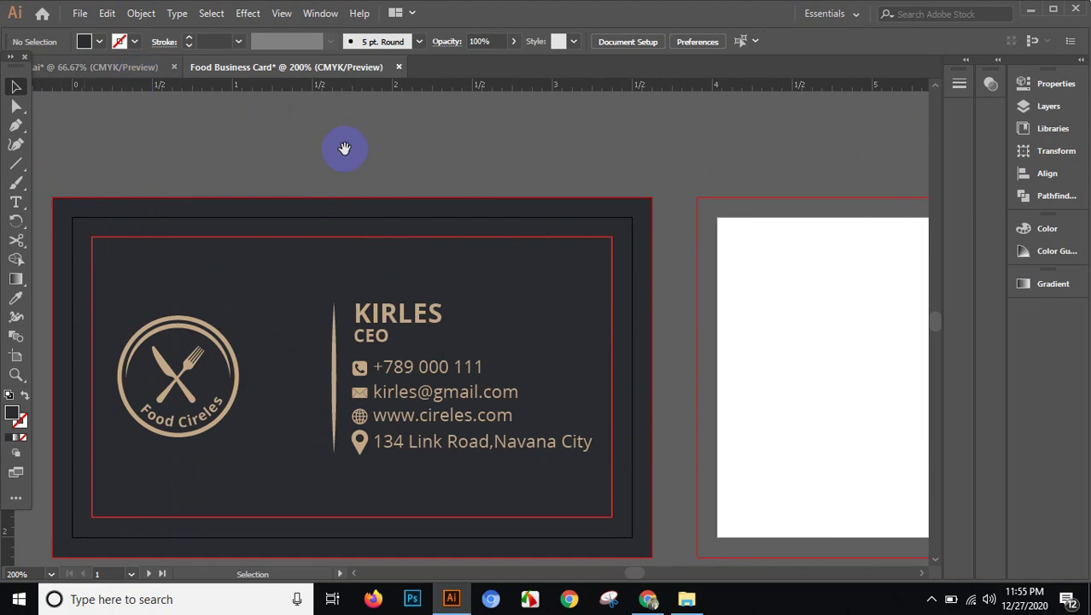
scroll(332, 254, up, 3)
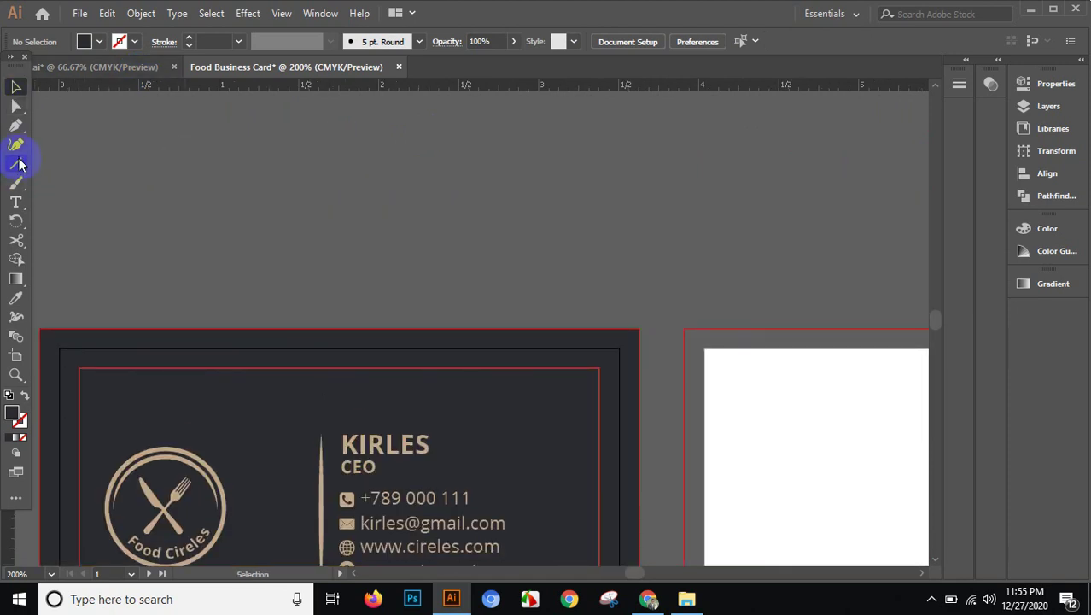
click(16, 128)
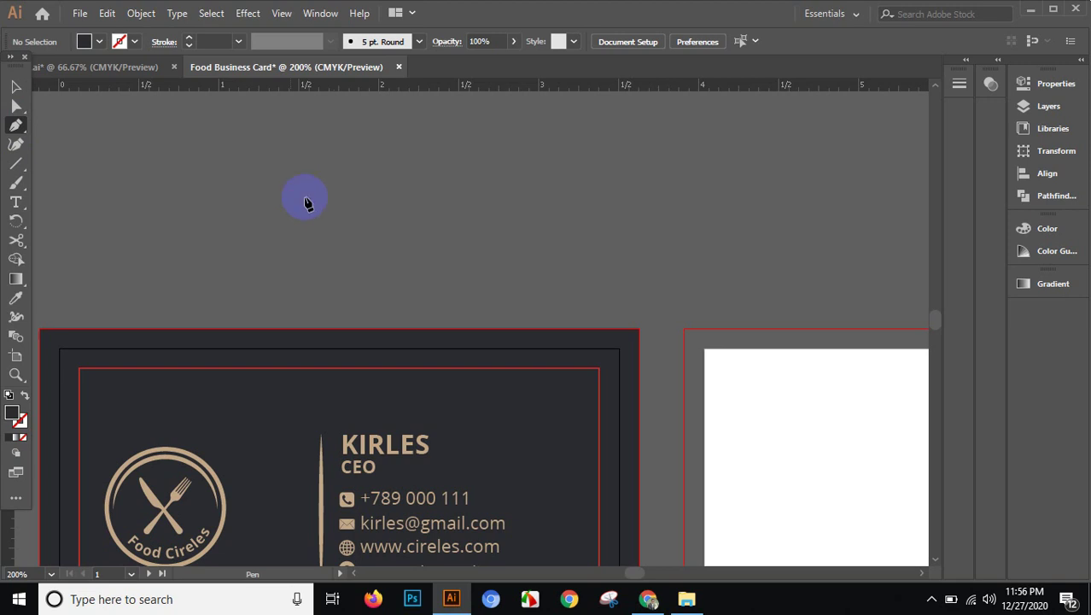
Draw a double-V ornament path with the Pen tool above the card.
drag(306, 202, 331, 237)
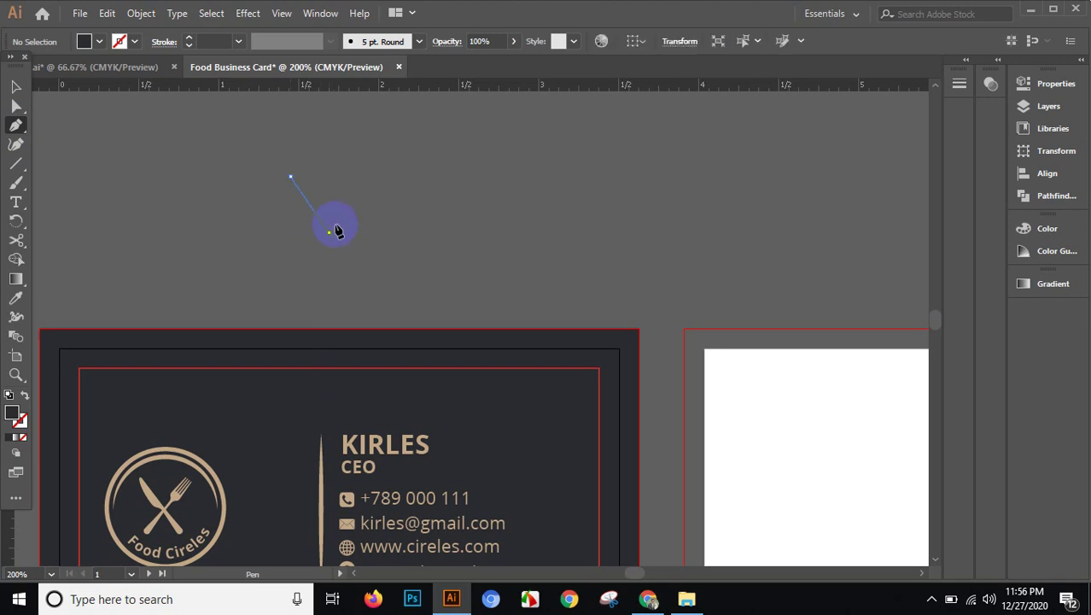
click(328, 231)
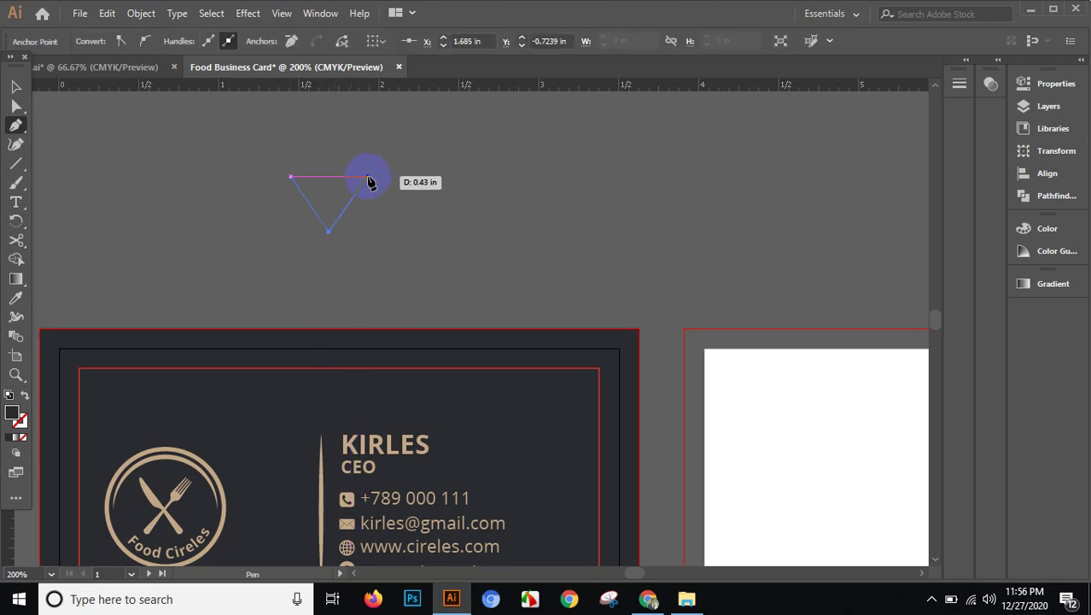
click(369, 180)
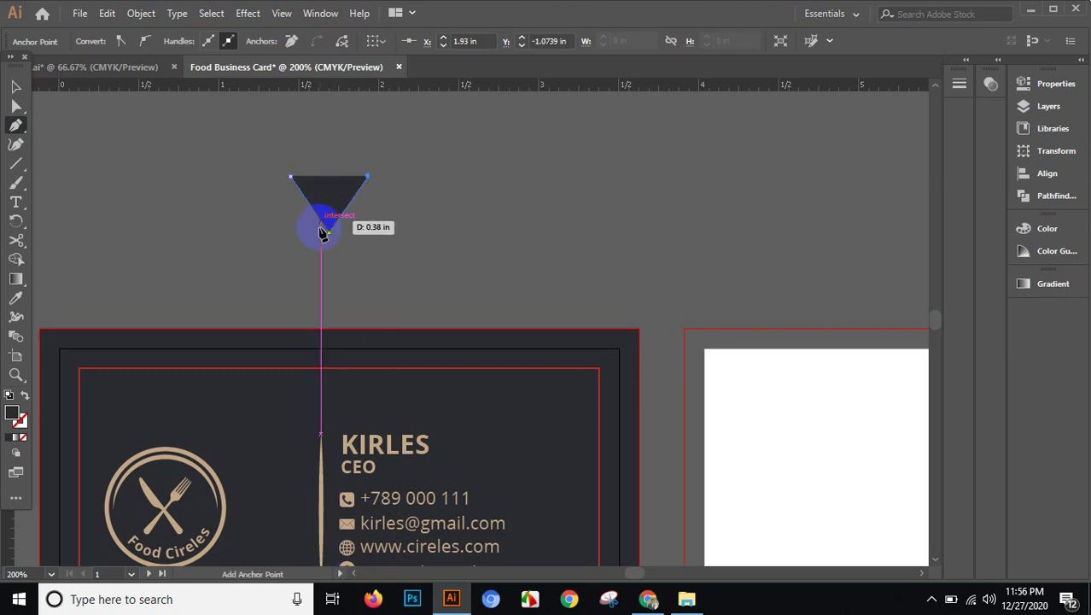
click(320, 235)
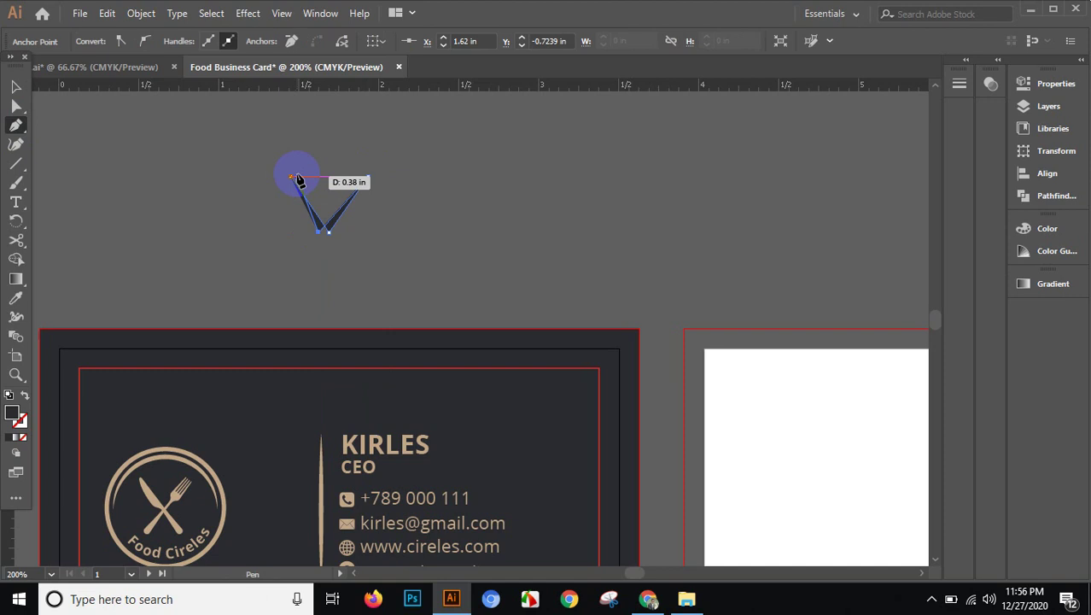
click(292, 178)
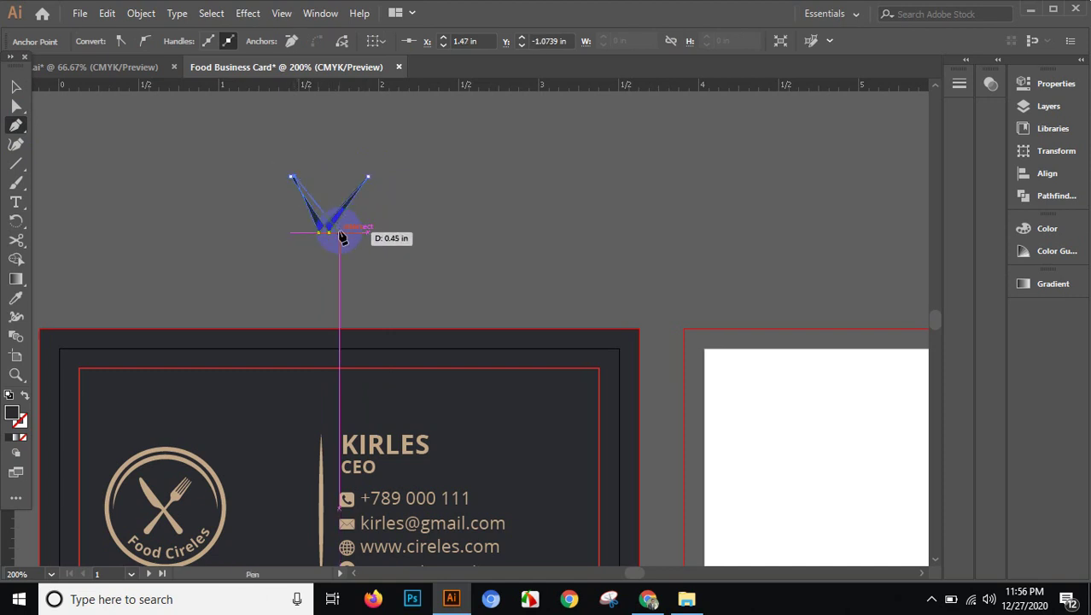
click(340, 232)
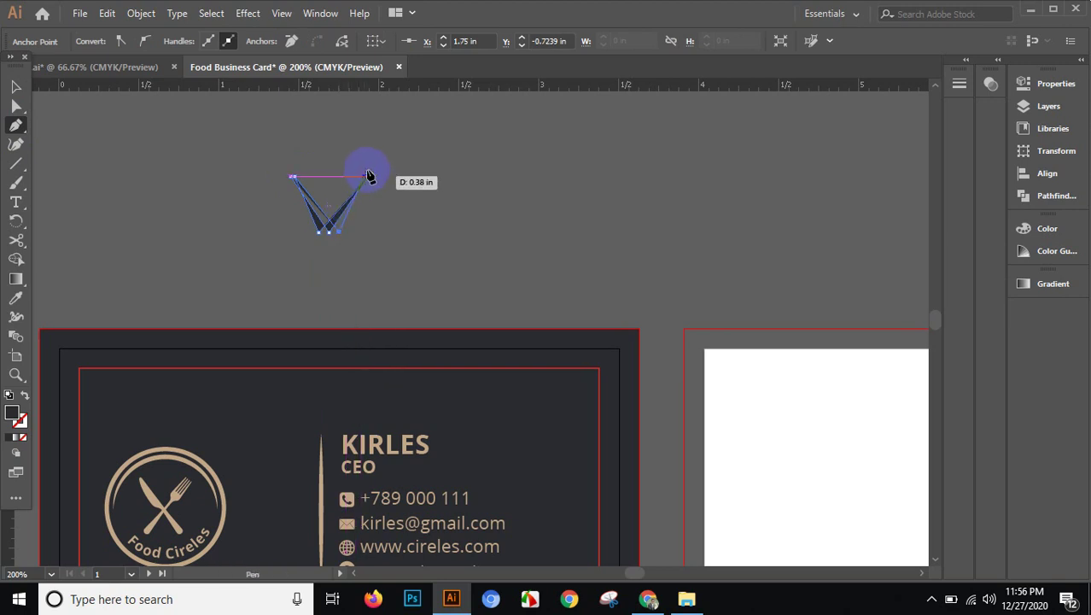
click(367, 173)
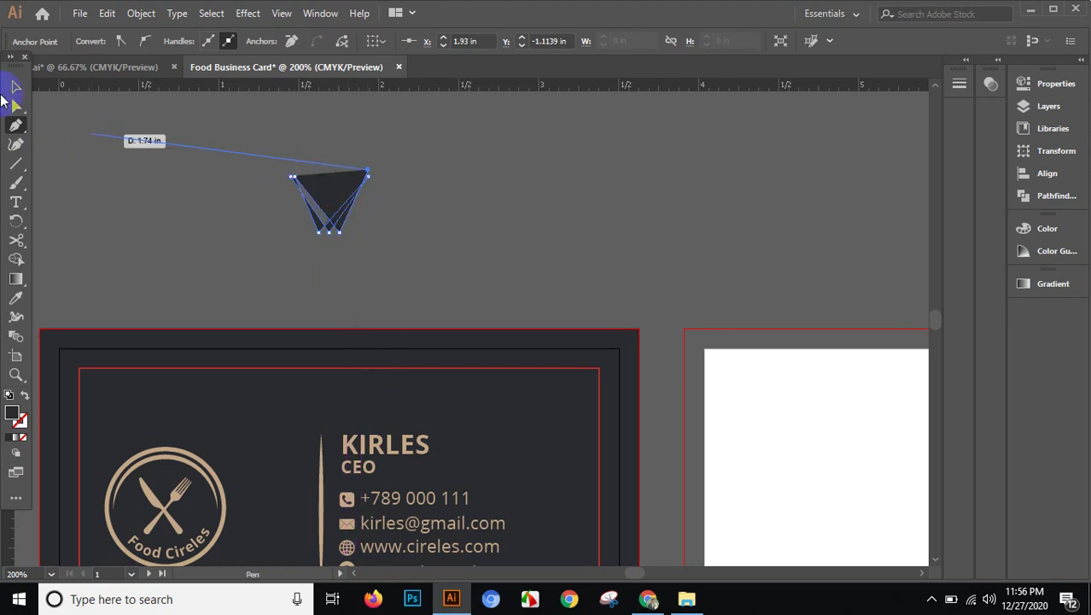
click(16, 86)
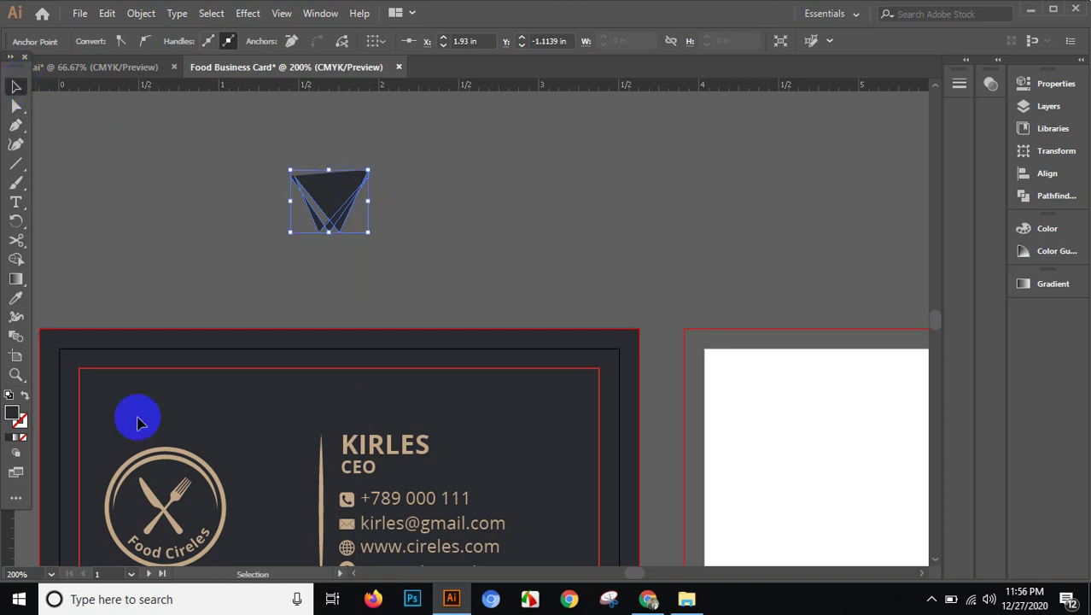
Give the V ornament the logo's tan colour as a 2 pt stroke, no fill.
click(23, 394)
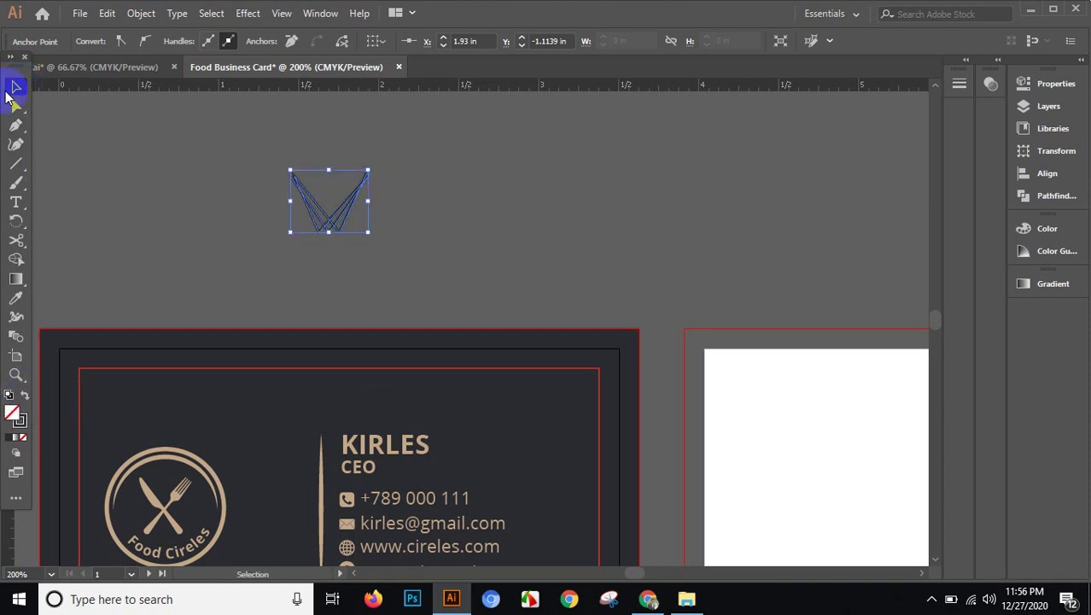
click(173, 229)
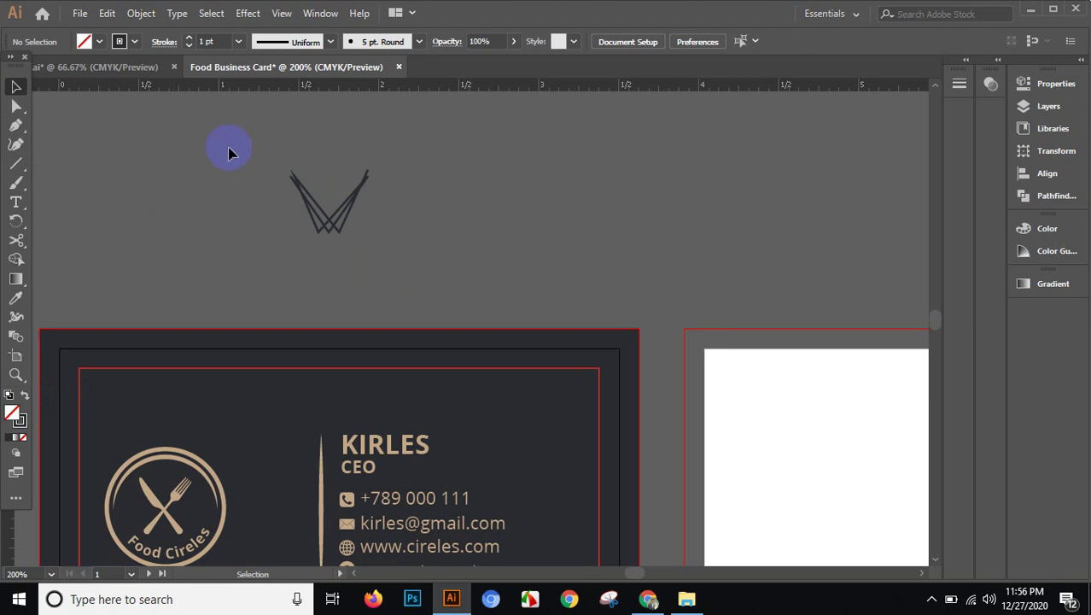
drag(229, 152, 374, 240)
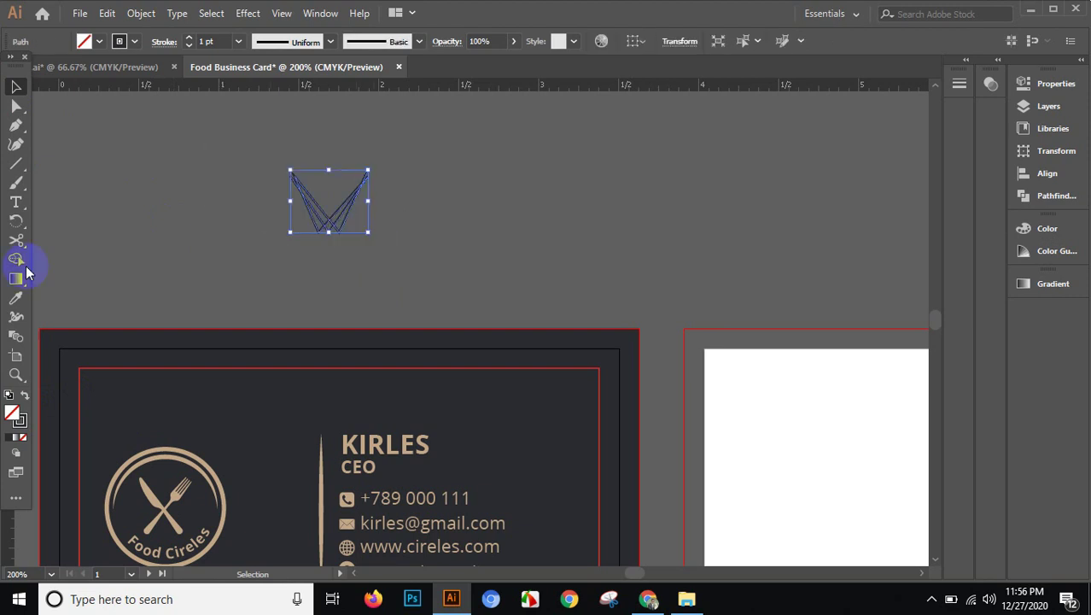
click(16, 298)
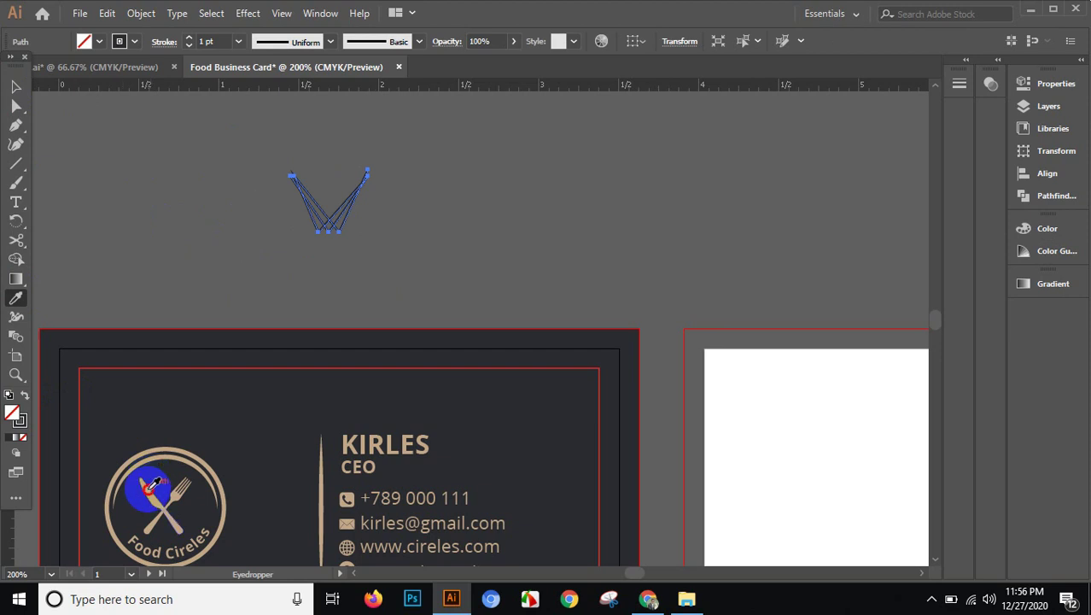
click(145, 450)
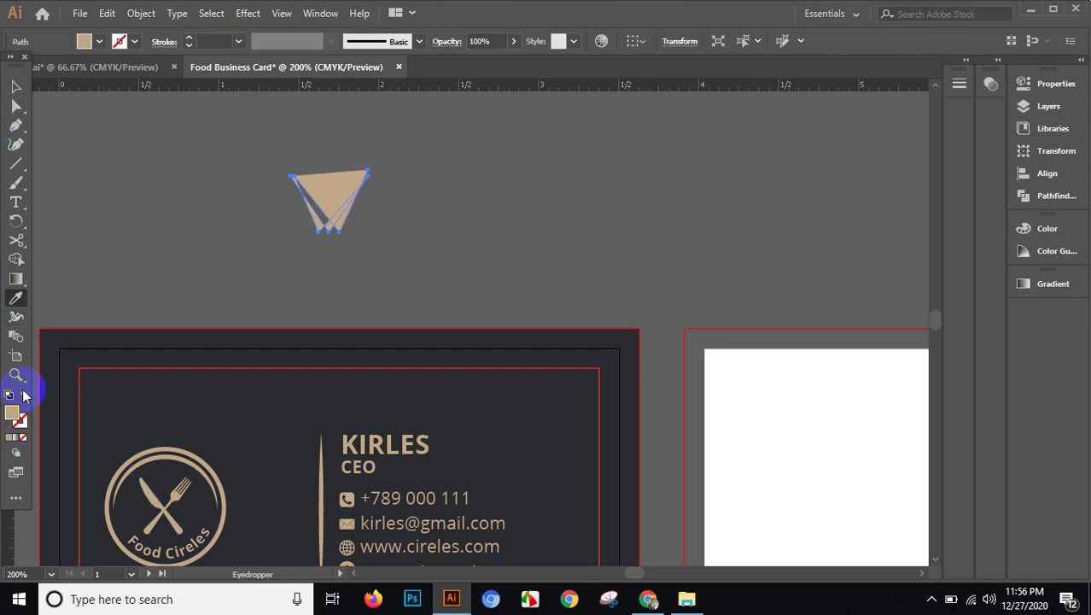
click(24, 394)
click(16, 86)
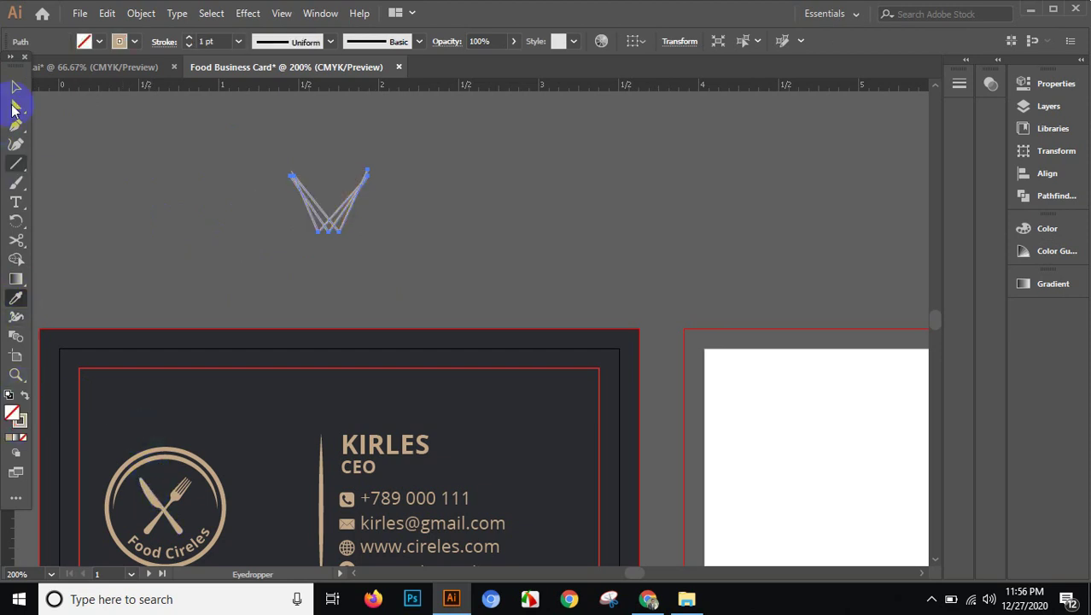
click(188, 37)
click(171, 151)
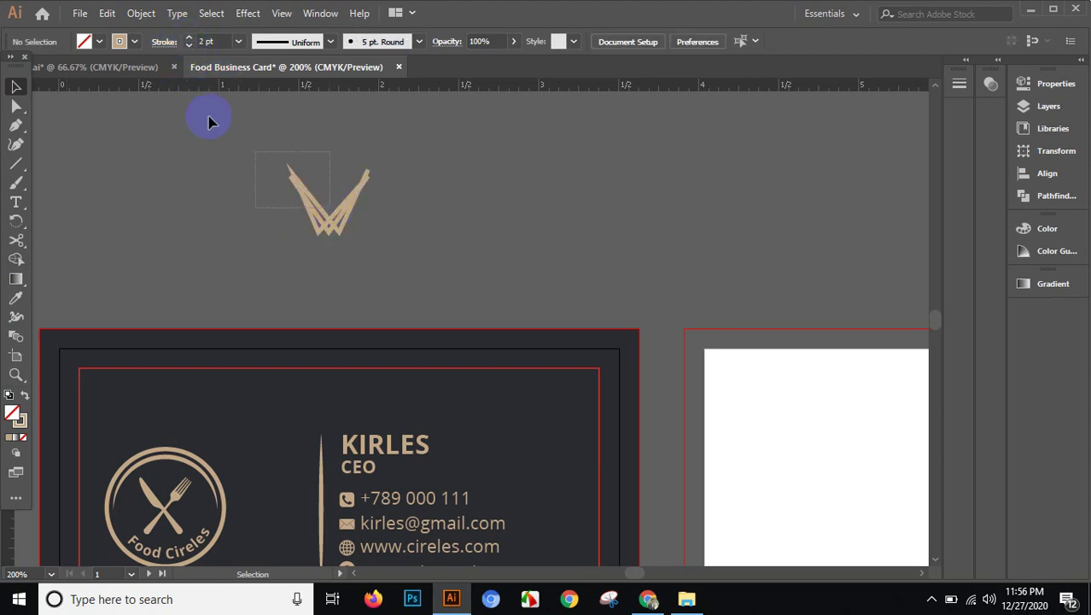
Scale and rotate the ornament onto the card's top-right corner.
key(ctrl+z)
click(190, 47)
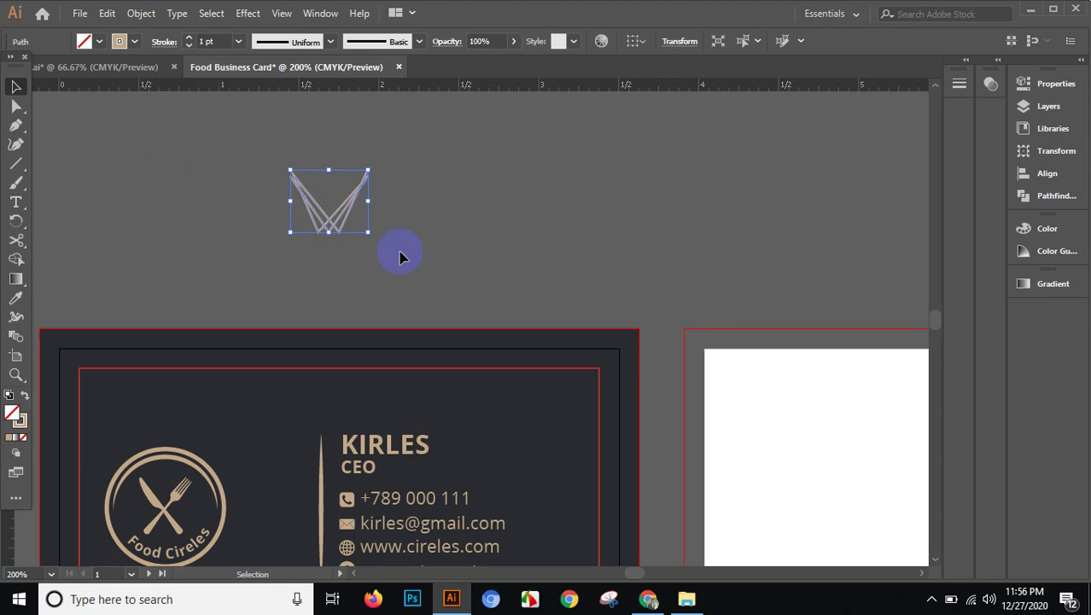
drag(385, 249, 384, 245)
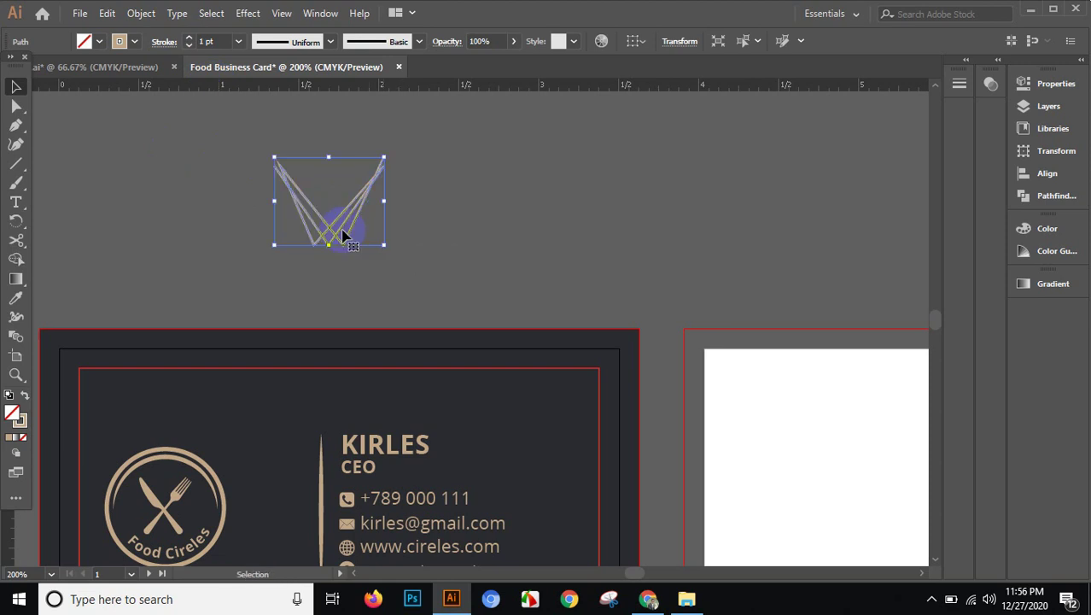
drag(385, 157, 549, 277)
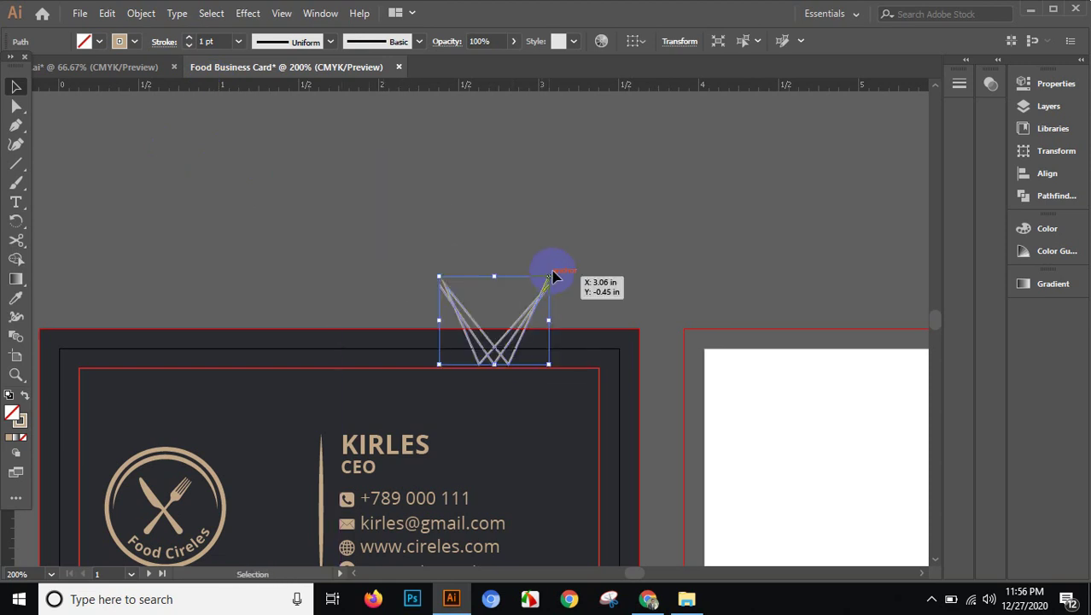
click(539, 297)
click(544, 292)
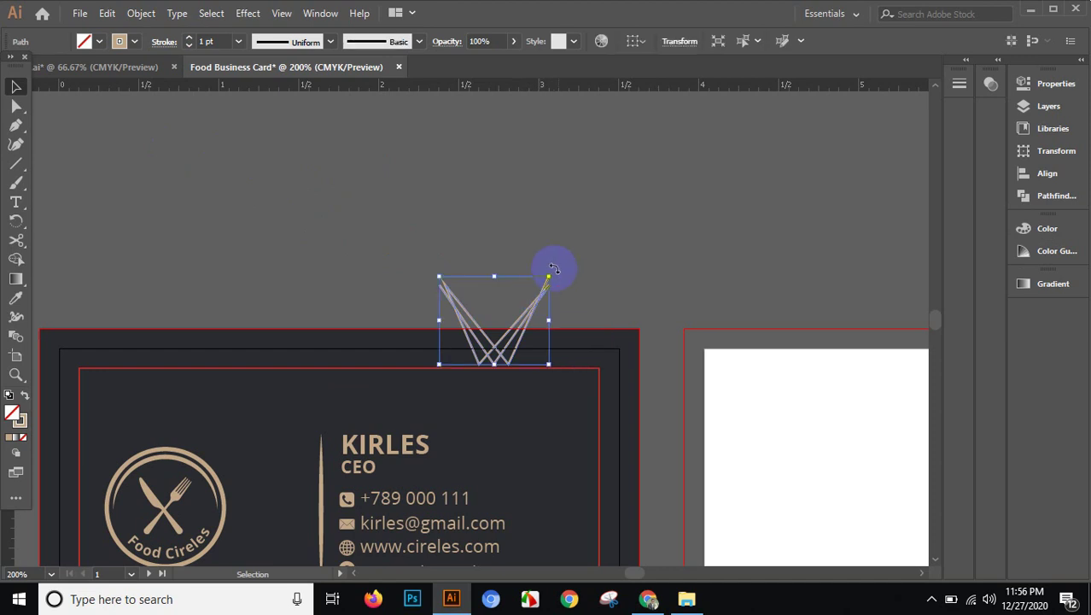
mouse_move(569, 291)
mouse_down()
mouse_move(561, 379)
mouse_move(573, 386)
mouse_up()
Place a rotated copy of the ornament over the bottom-left corner.
scroll(515, 385, down, 2)
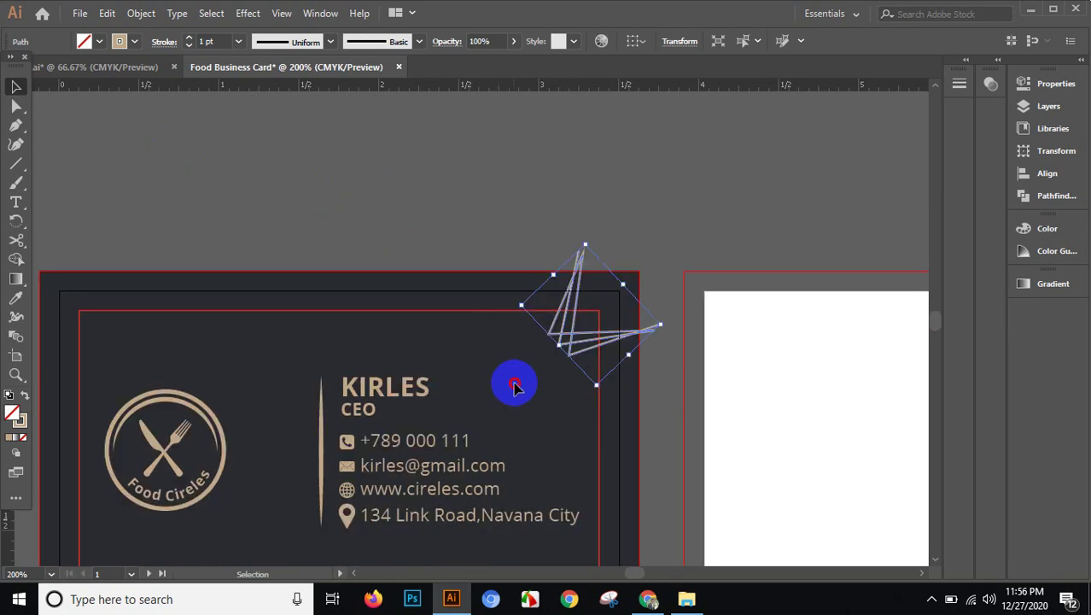
click(515, 389)
scroll(567, 251, down, 5)
scroll(598, 226, left, 2)
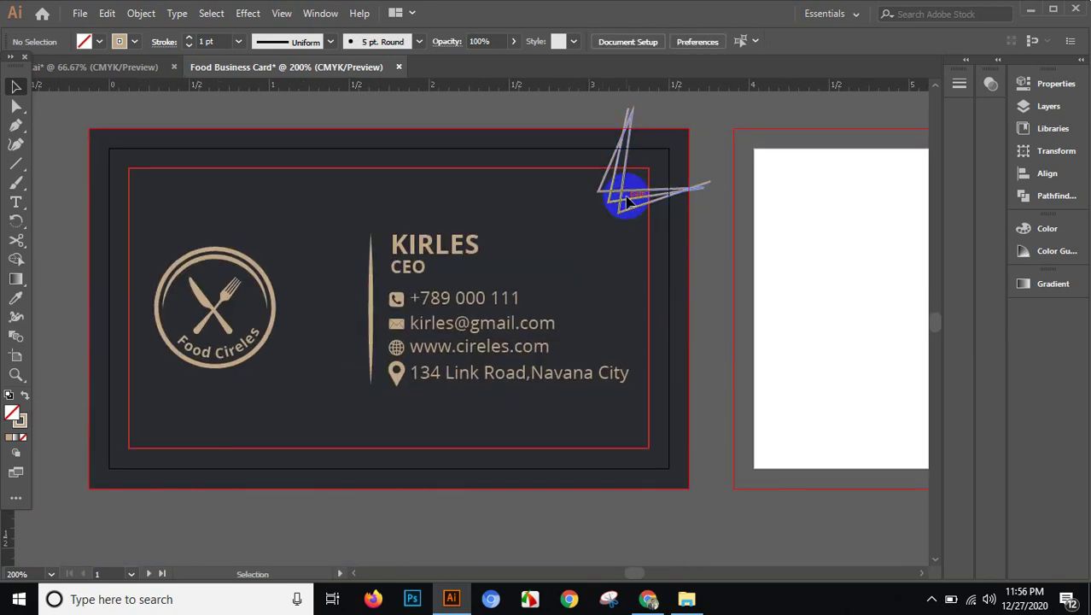
drag(627, 199, 182, 352)
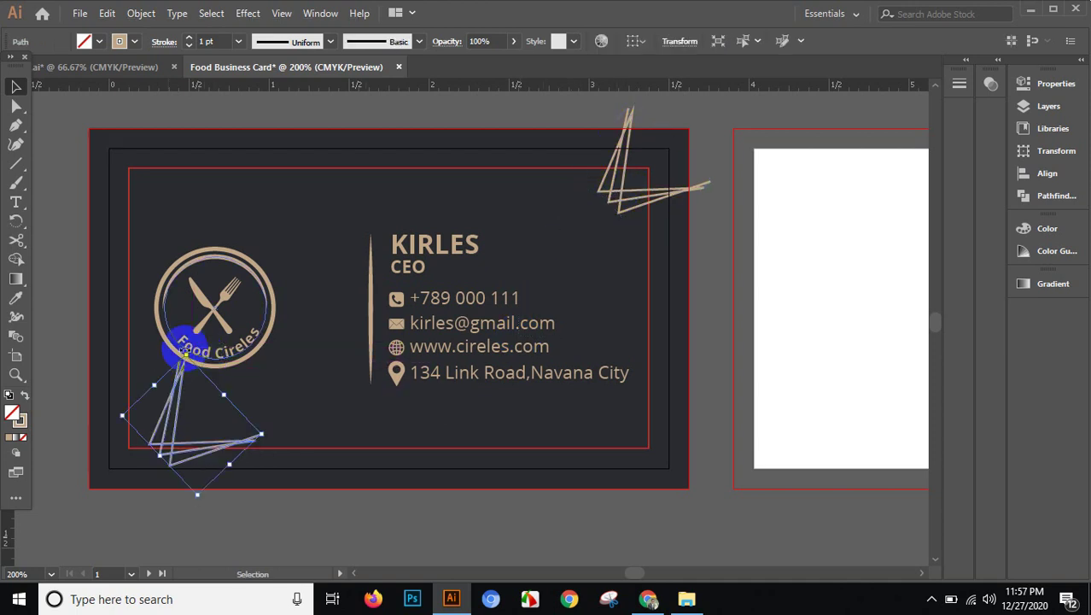
mouse_move(231, 471)
mouse_down()
mouse_move(149, 473)
mouse_move(134, 431)
mouse_move(162, 424)
mouse_up()
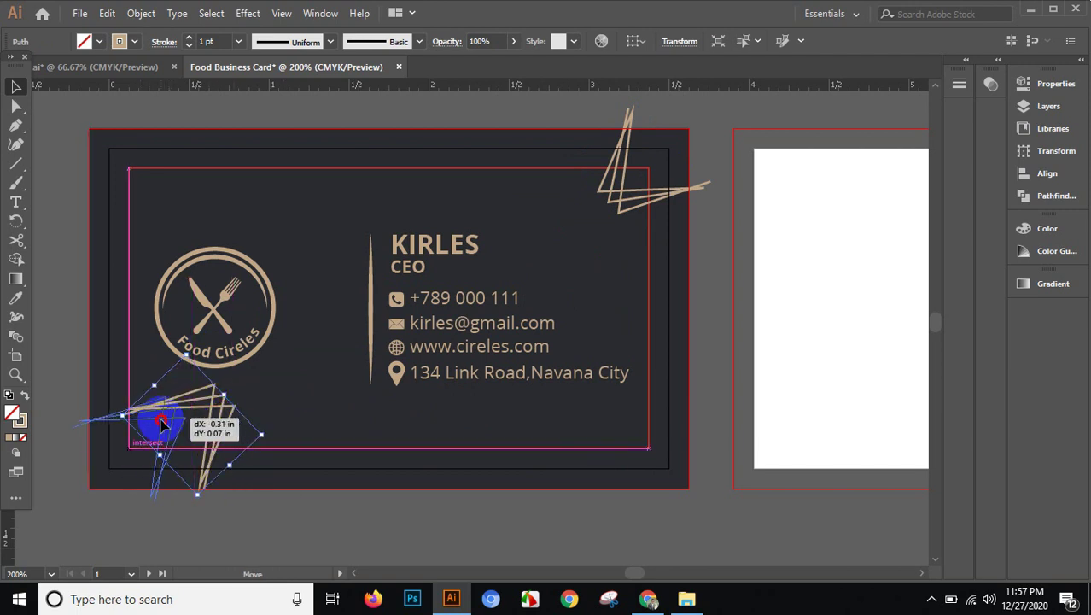
click(318, 519)
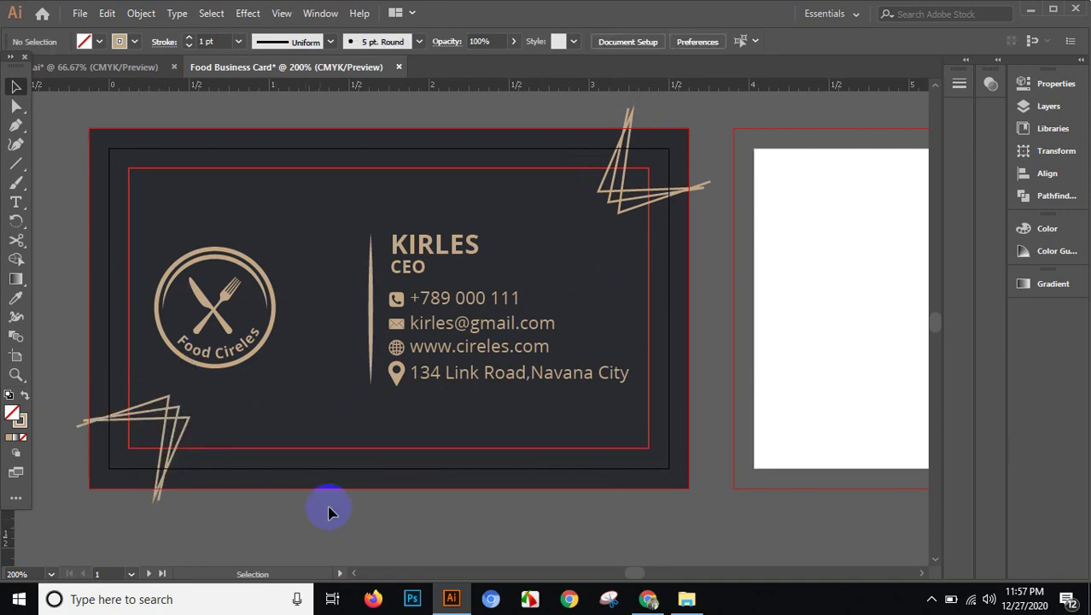
Zoom out to view both cards, then make the front card's artboard active.
key(ctrl+minus)
mouse_move(507, 363)
mouse_down()
mouse_move(434, 415)
mouse_move(392, 424)
mouse_up()
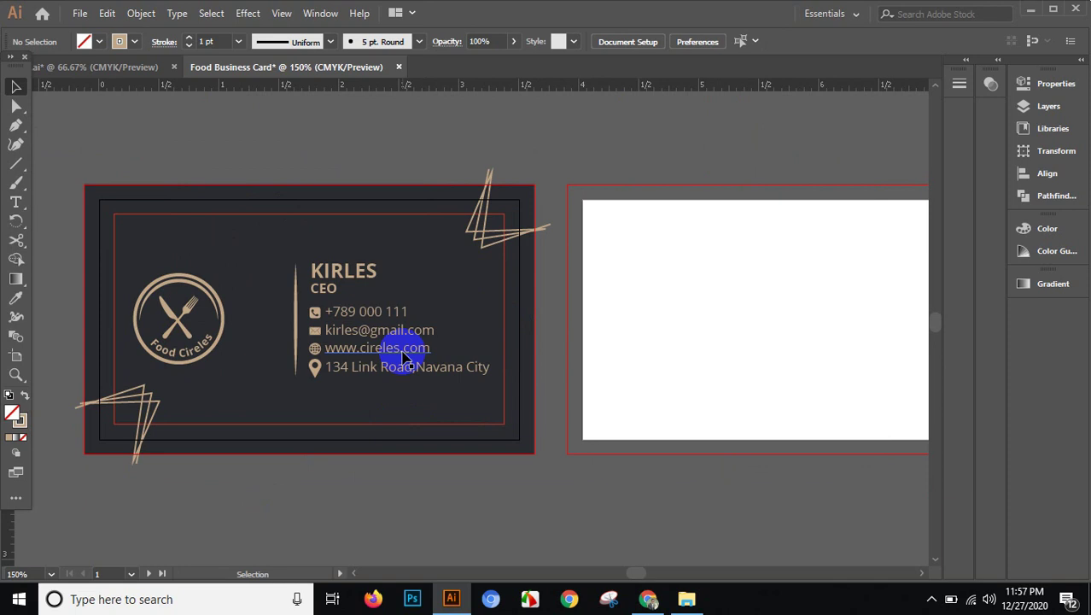
drag(519, 371, 417, 383)
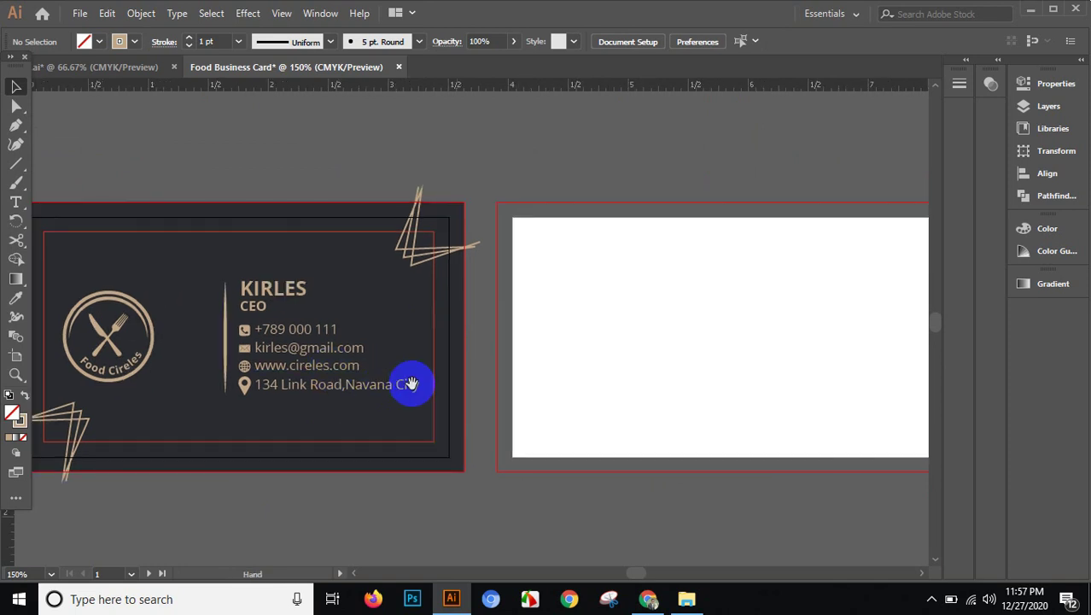
click(615, 271)
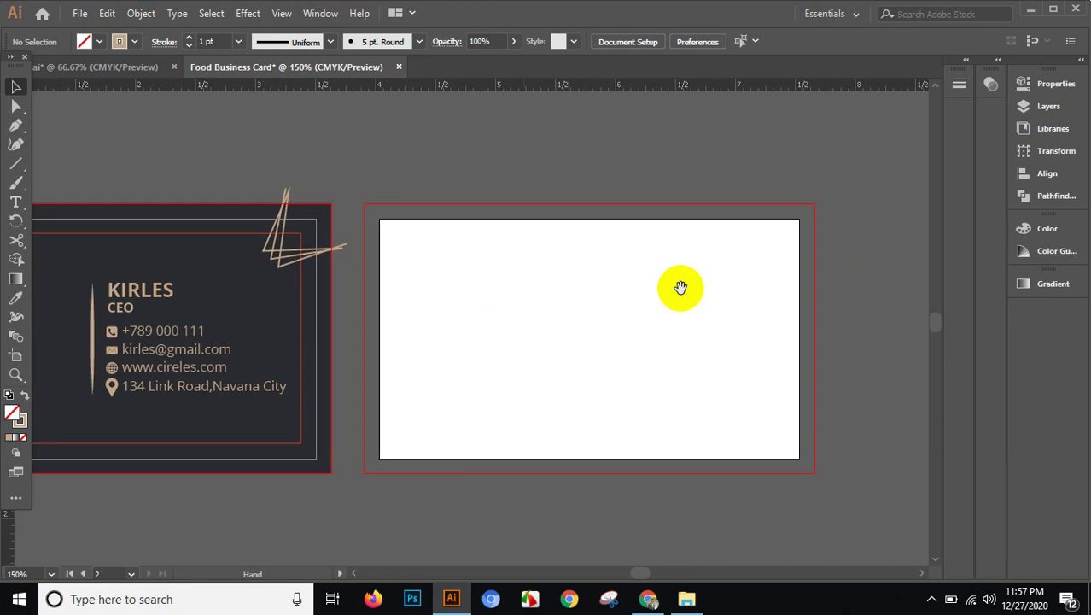
drag(677, 288, 343, 202)
click(369, 264)
click(369, 265)
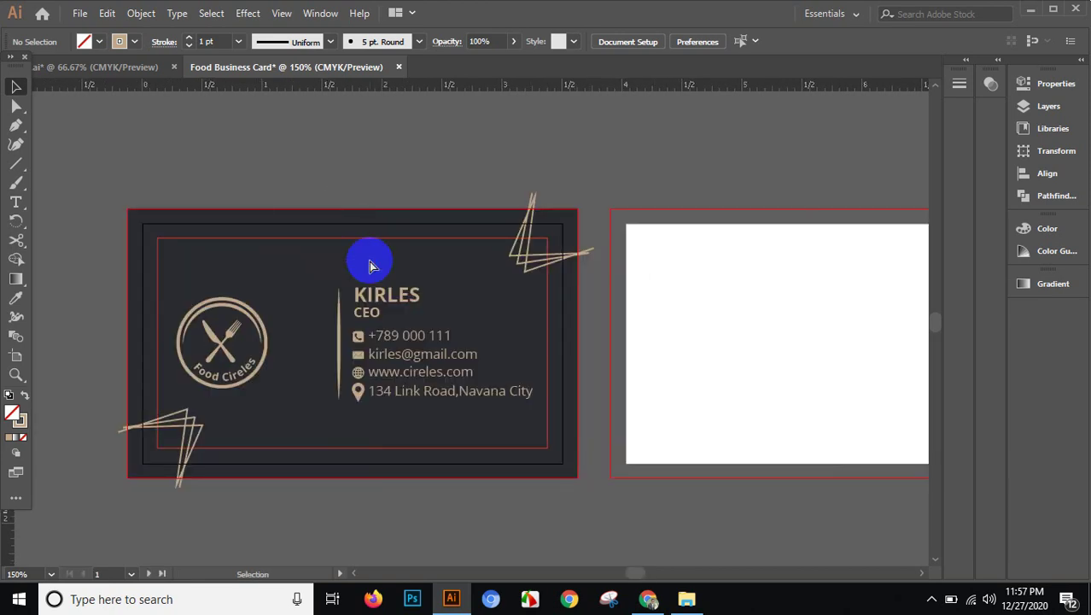
Copy the card's dark background rectangle onto the back card.
click(369, 265)
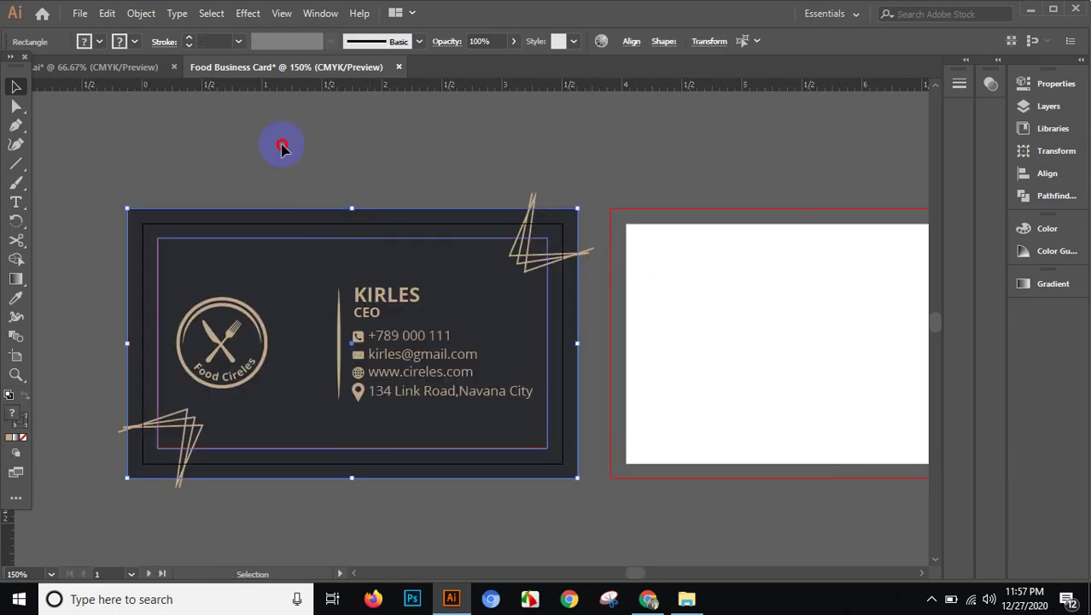
click(243, 185)
mouse_move(239, 176)
mouse_down()
mouse_move(295, 255)
mouse_move(743, 269)
mouse_up()
drag(714, 302, 380, 173)
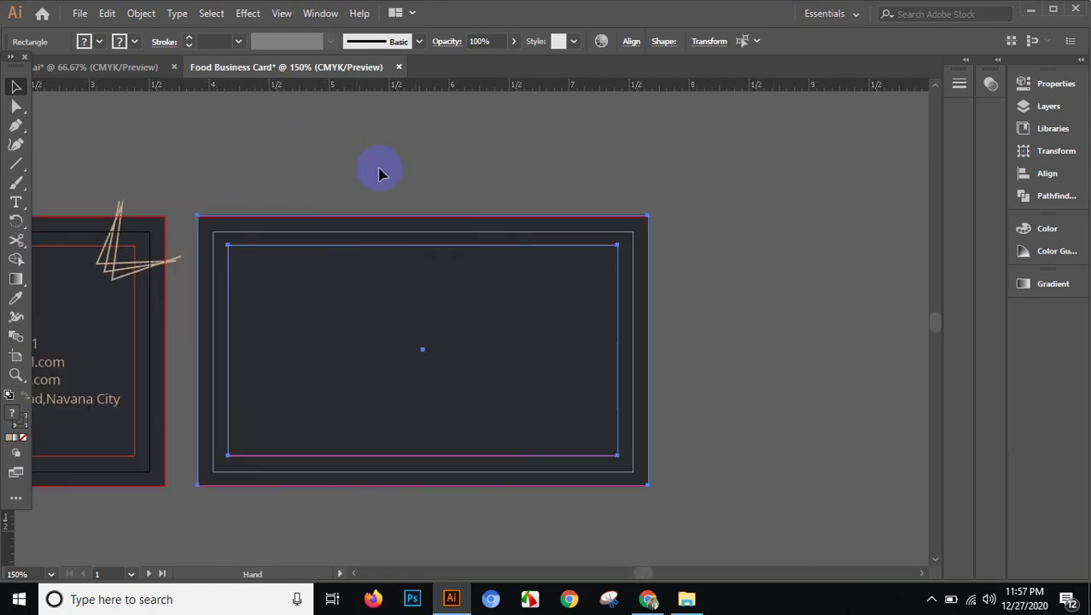
click(380, 171)
scroll(694, 194, left, 5)
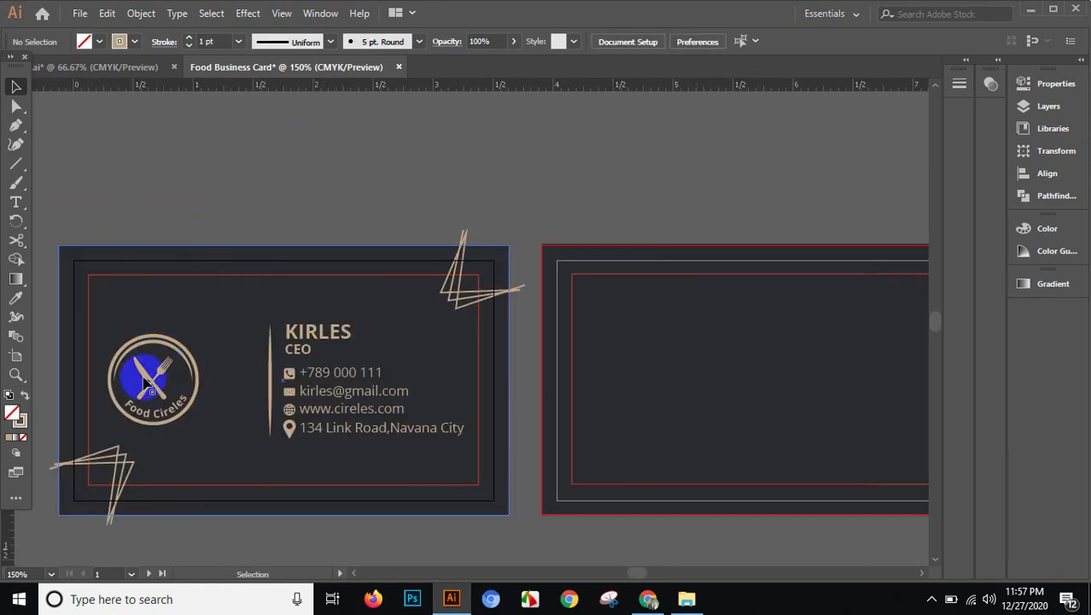
Place a copy of the round Food Cireles logo above the blank back card.
mouse_move(145, 382)
mouse_down()
mouse_move(555, 222)
mouse_move(726, 204)
mouse_up()
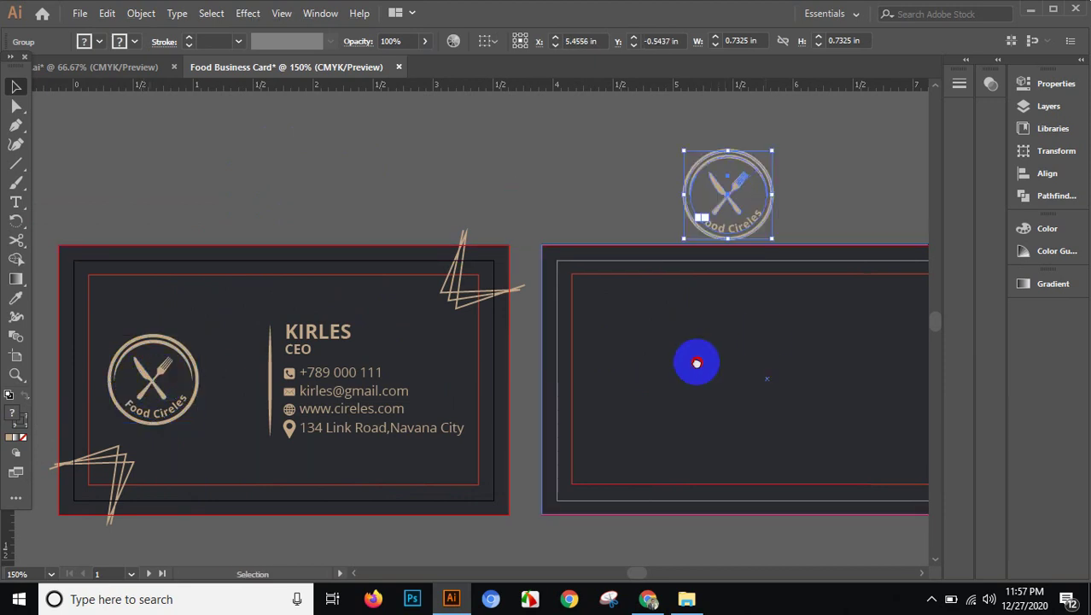
drag(694, 363, 379, 403)
drag(403, 298, 484, 272)
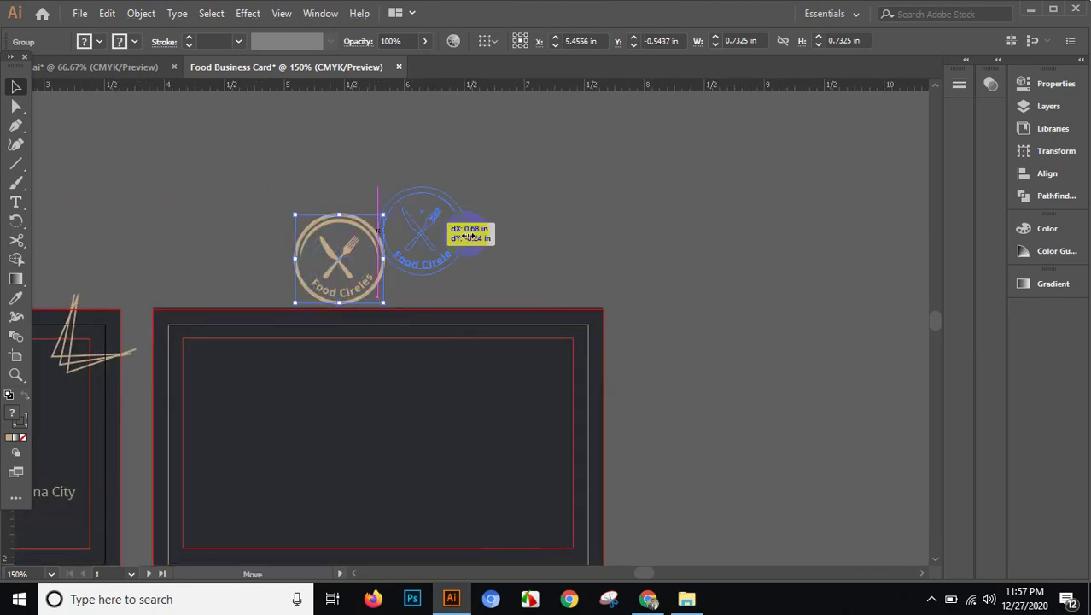
drag(503, 293, 513, 263)
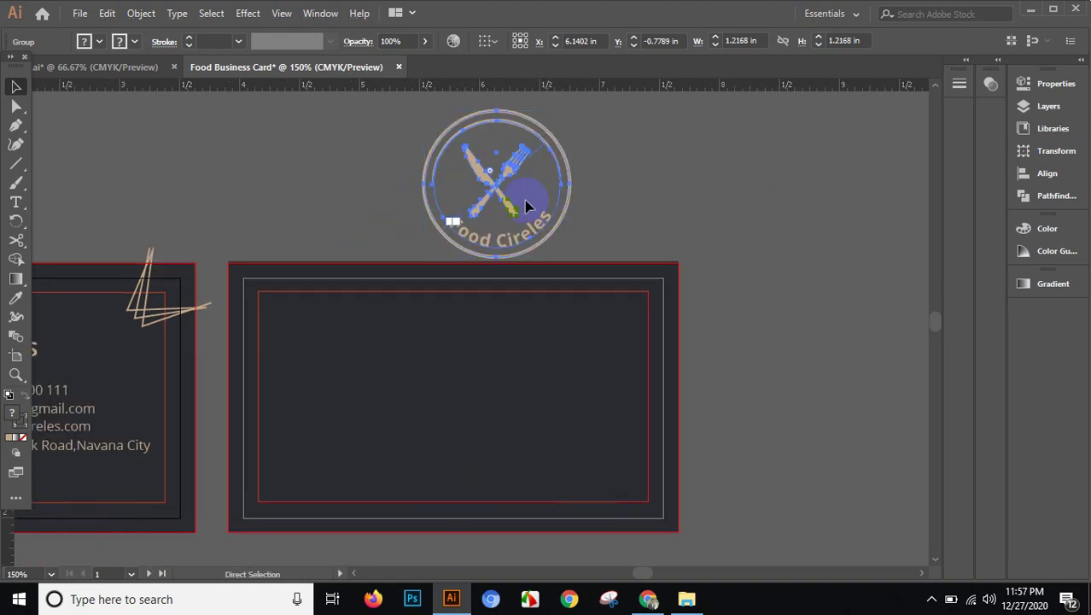
key(ctrl+z)
Ungroup the logo and duplicate its fork and knife beside it.
right_click(485, 181)
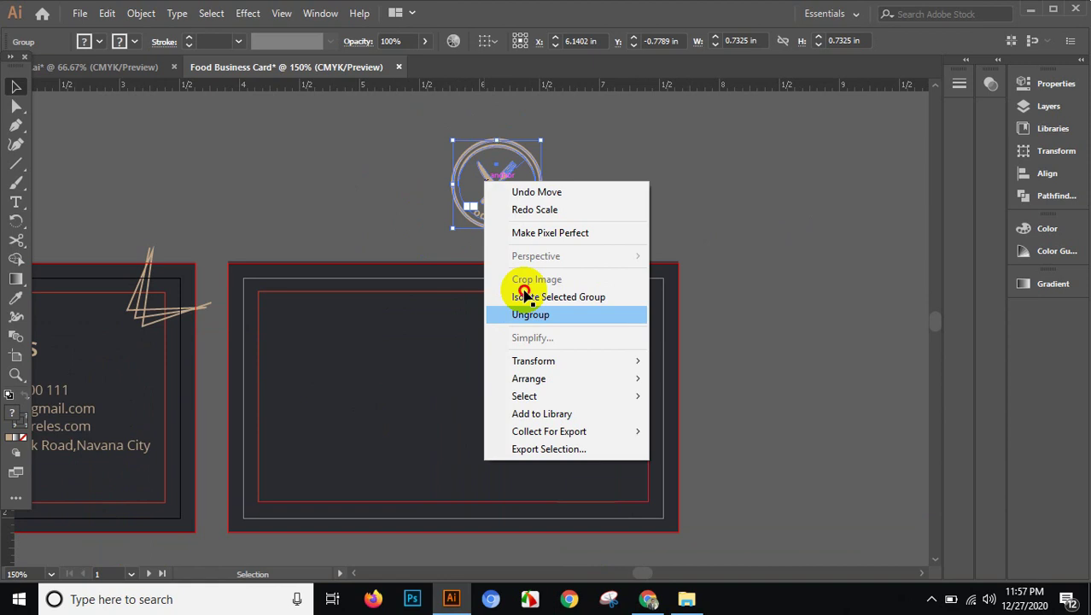
click(526, 313)
click(641, 161)
click(493, 188)
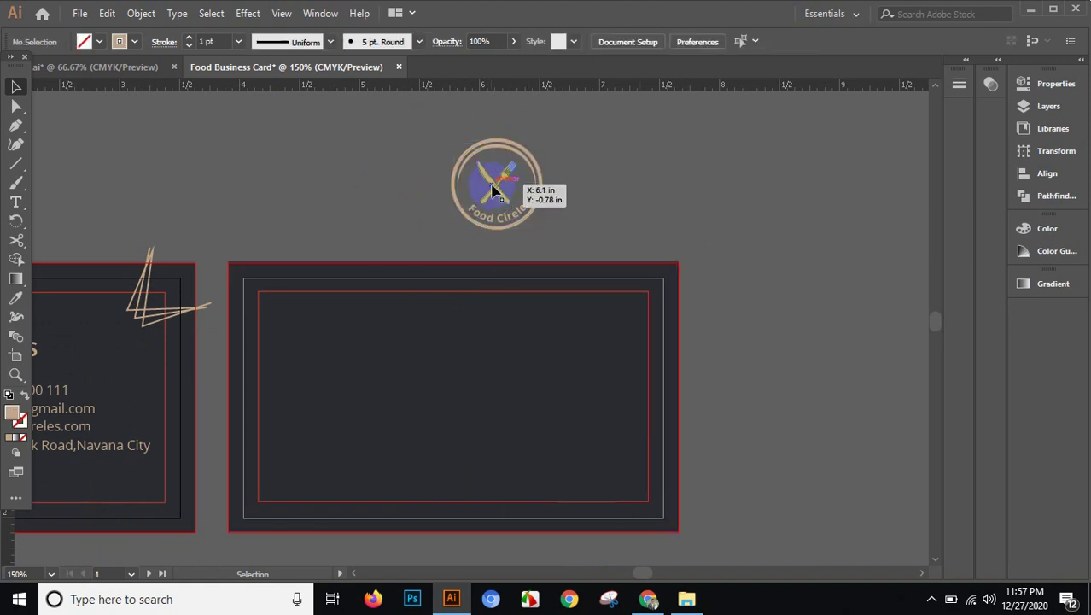
drag(493, 189, 667, 191)
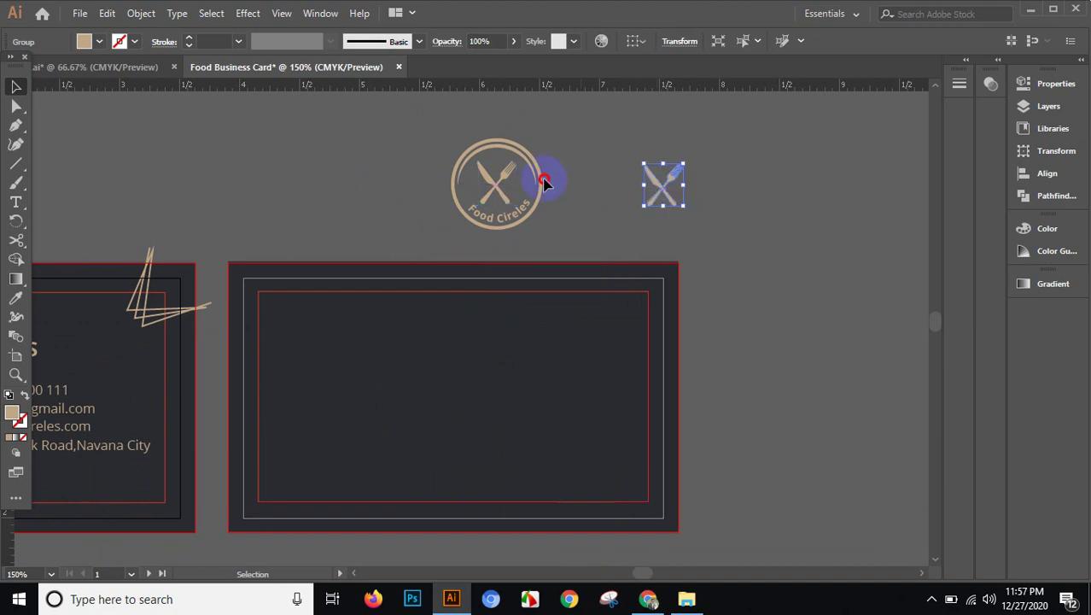
click(393, 138)
drag(427, 148, 543, 222)
click(567, 208)
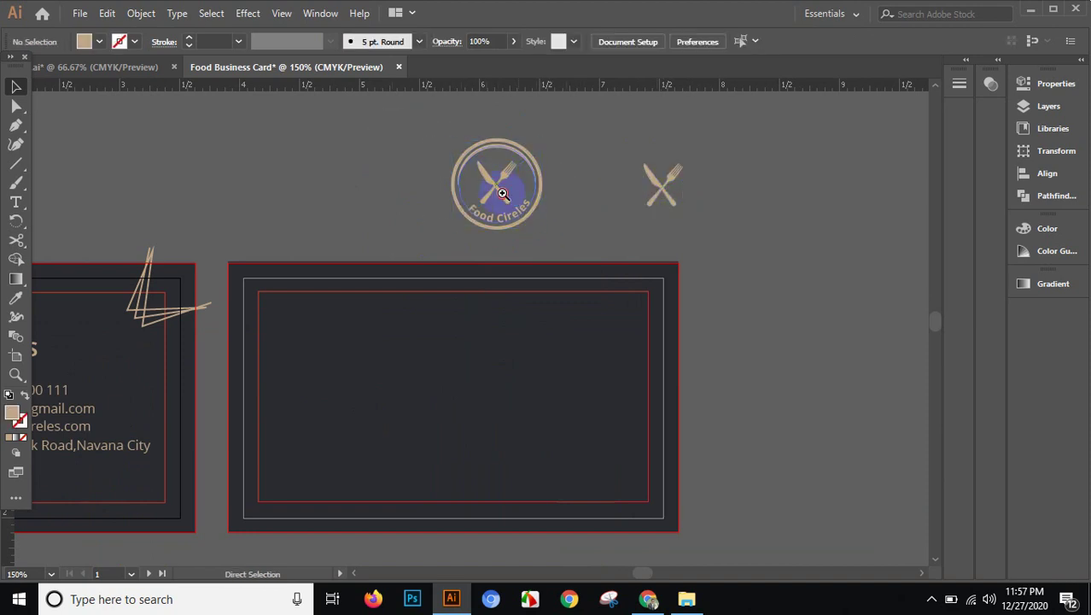
Enlarge the logo's fork and knife slightly within the circle and nudge them right.
click(503, 193)
scroll(521, 180, down, 3)
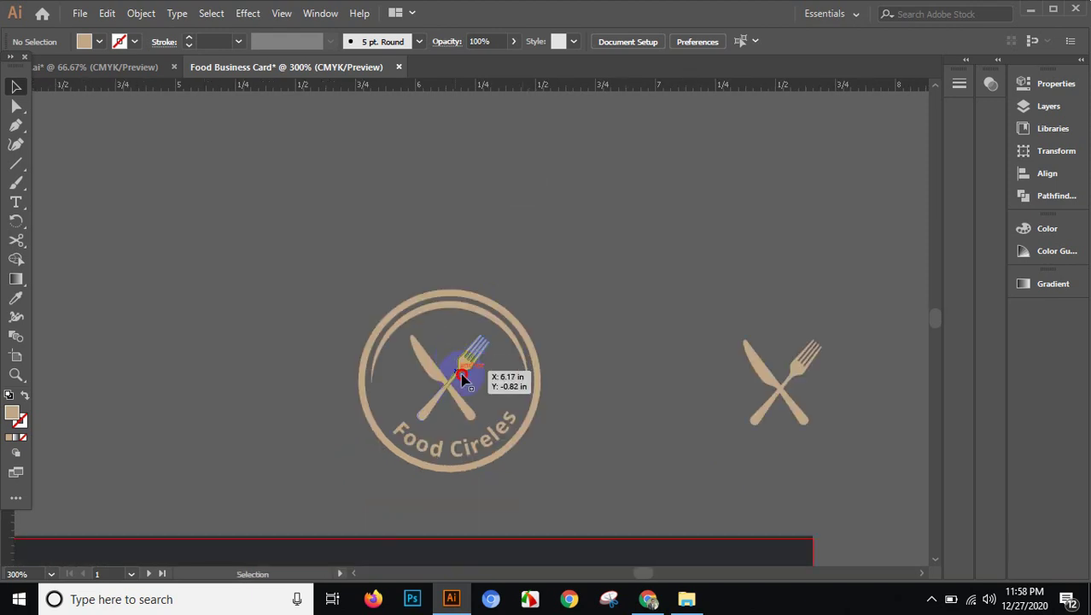
click(469, 408)
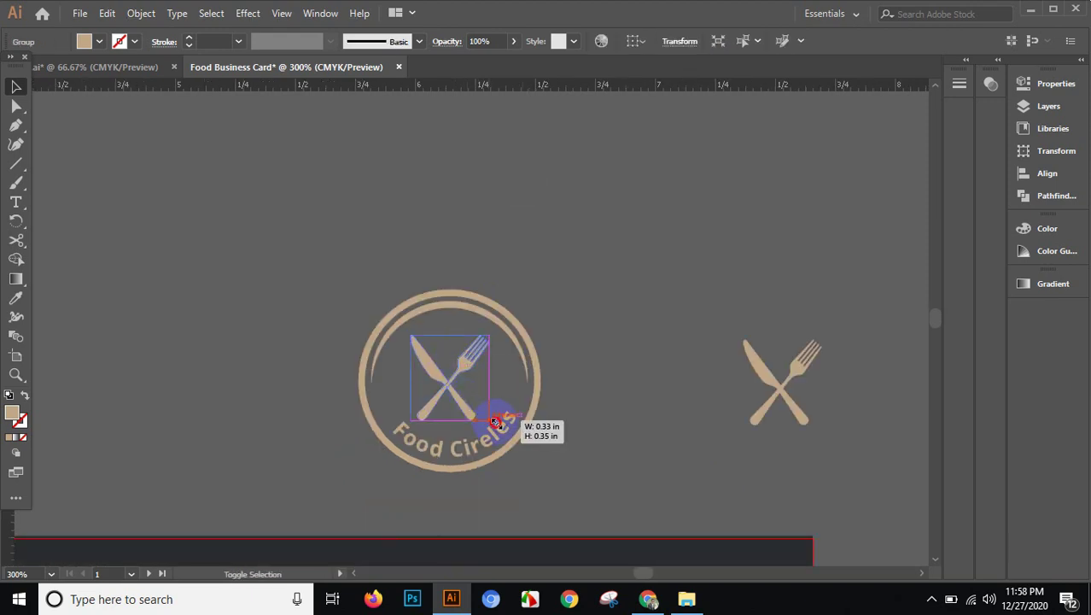
drag(498, 424, 496, 427)
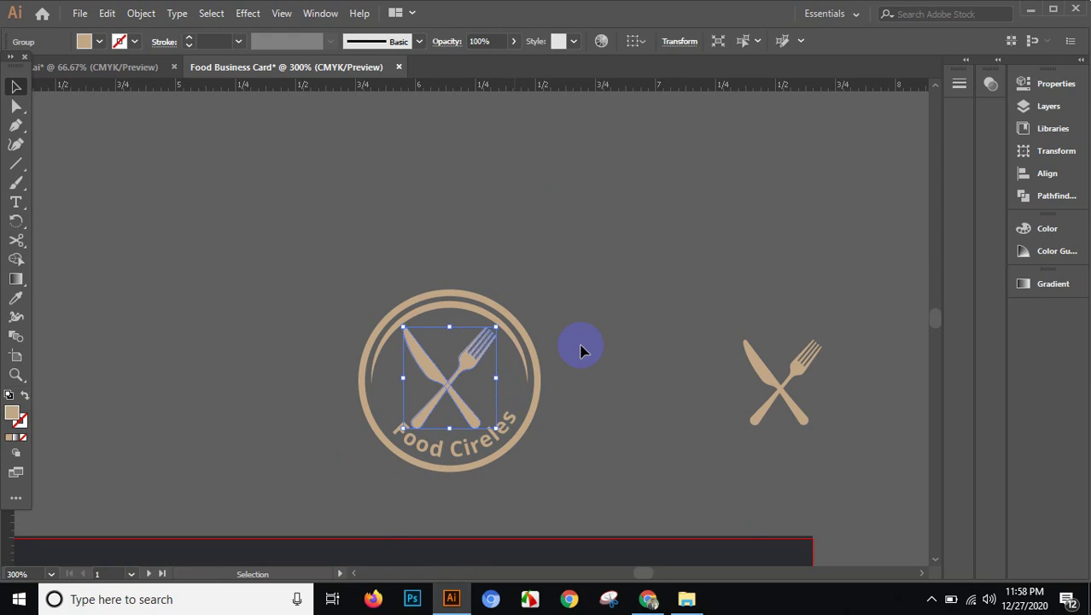
click(581, 348)
scroll(436, 316, down, 2)
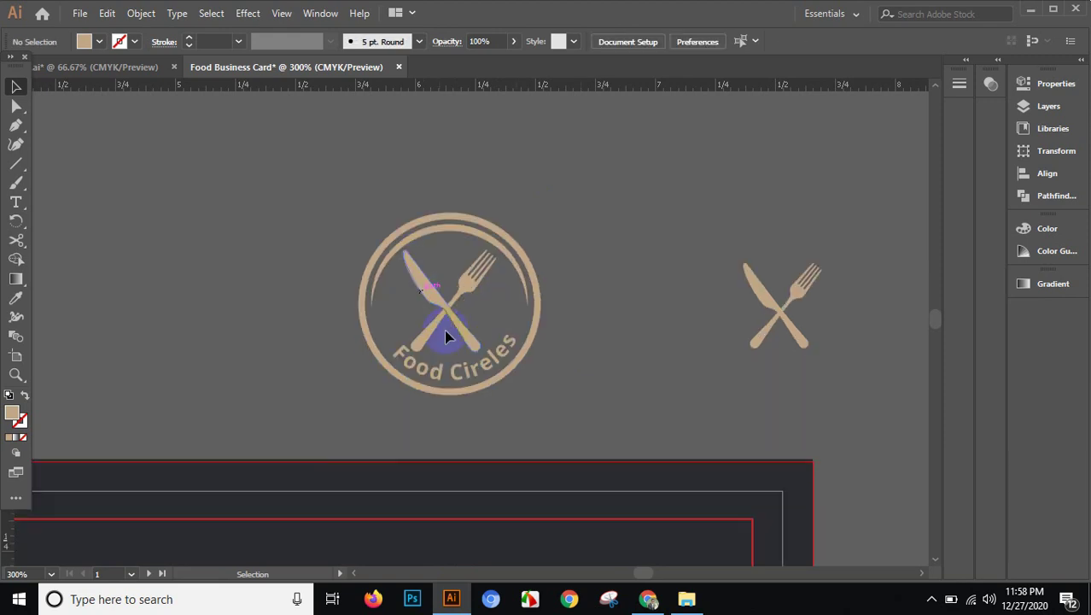
click(446, 321)
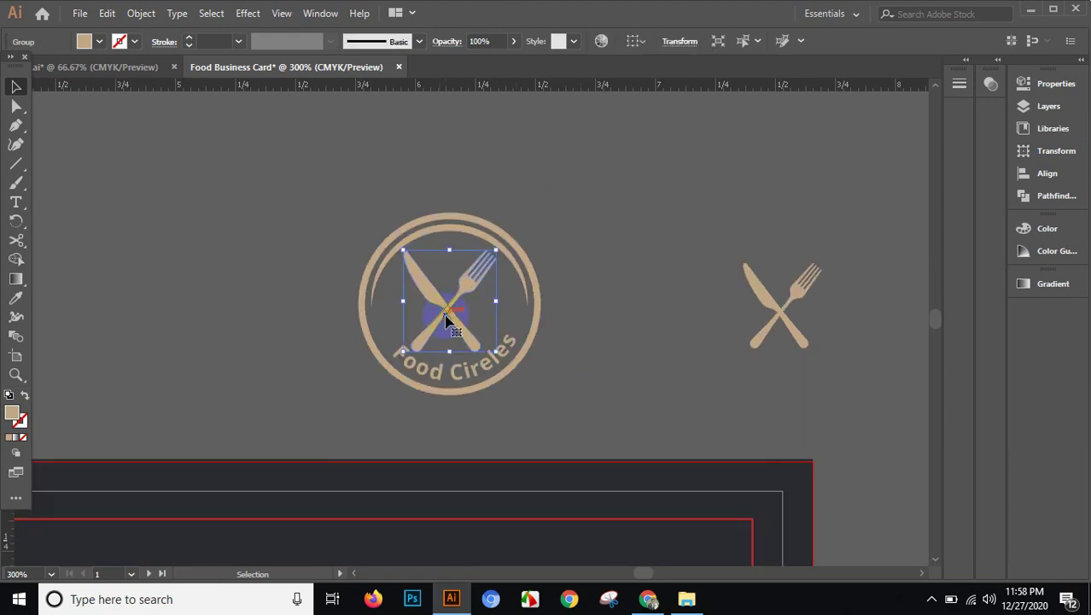
key(Right)
click(590, 249)
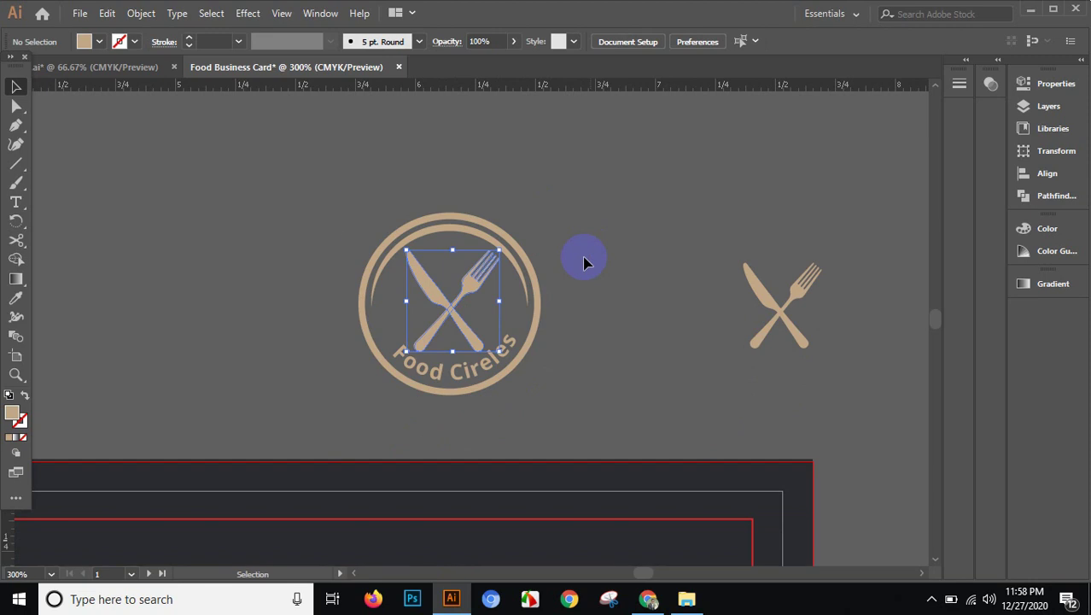
Regroup all the logo parts into one object.
click(459, 338)
right_click(465, 296)
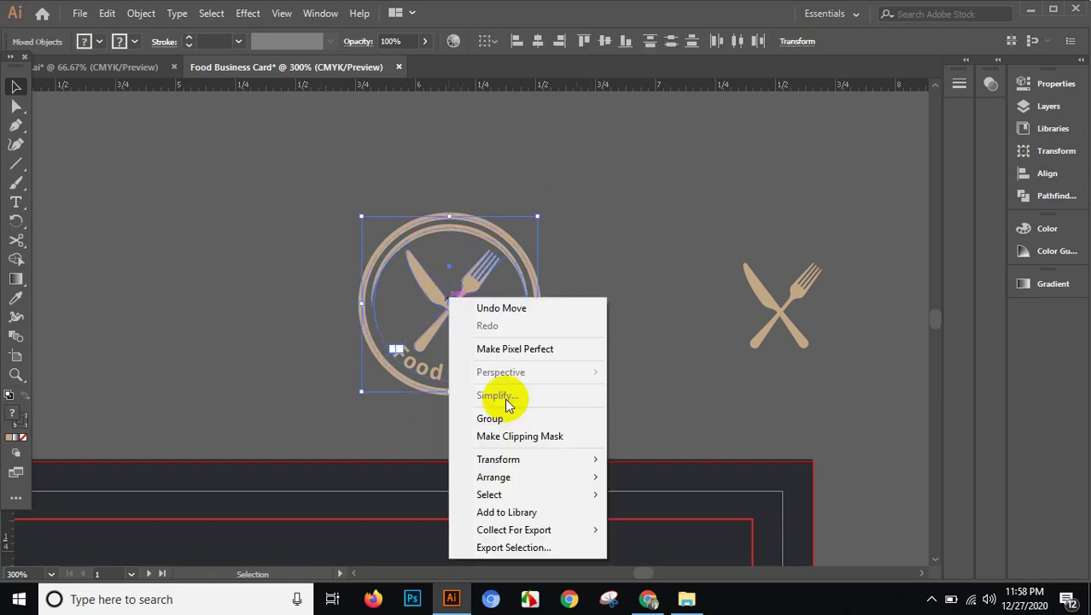
click(489, 418)
click(475, 306)
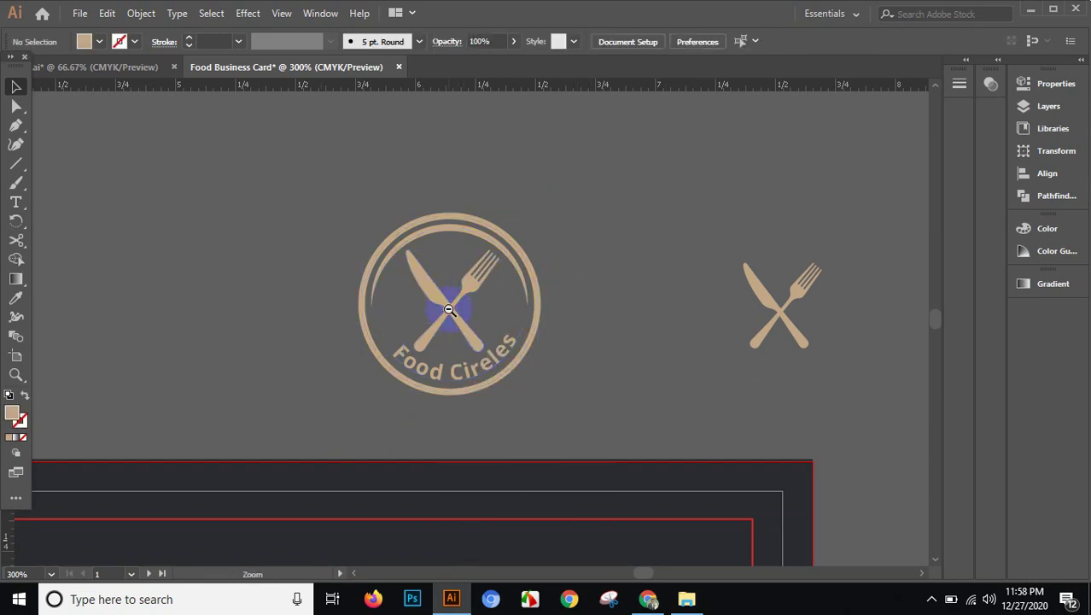
key(ctrl+minus)
key(ctrl+minus)
scroll(598, 257, down, 3)
Enlarge the fork-and-knife copy across the back card and fade it to 20% opacity.
mouse_move(670, 178)
mouse_down()
mouse_move(686, 134)
mouse_move(468, 363)
mouse_move(639, 482)
mouse_up()
drag(463, 379, 466, 363)
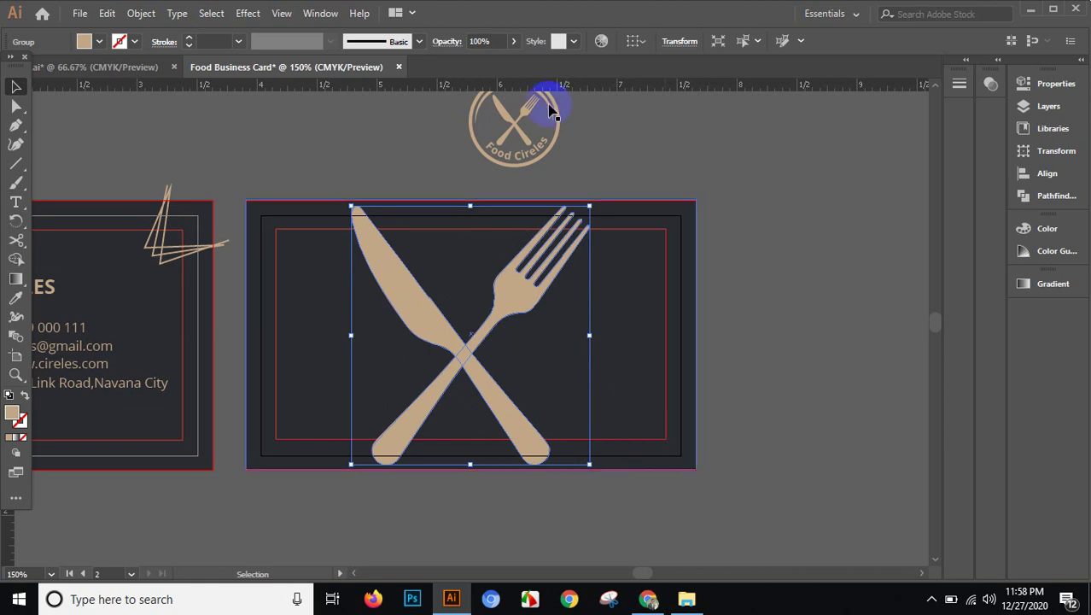
click(830, 373)
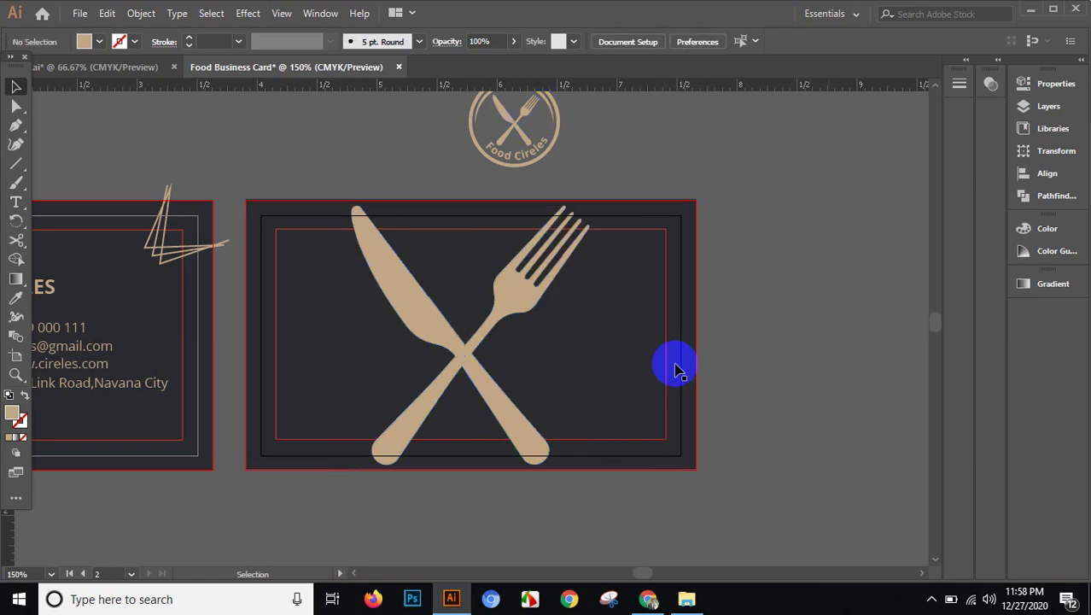
click(487, 342)
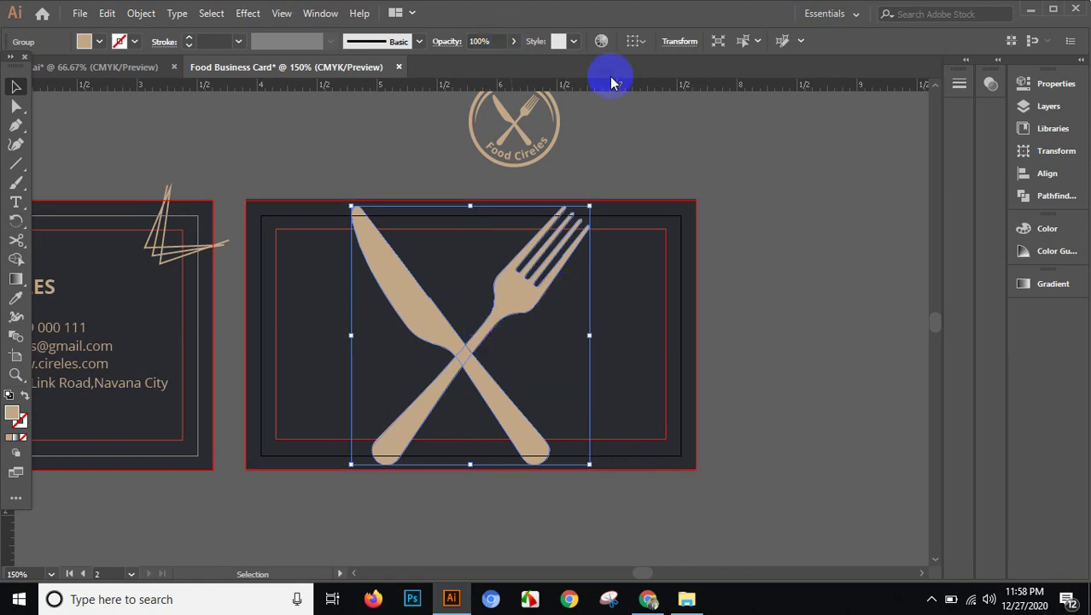
click(514, 42)
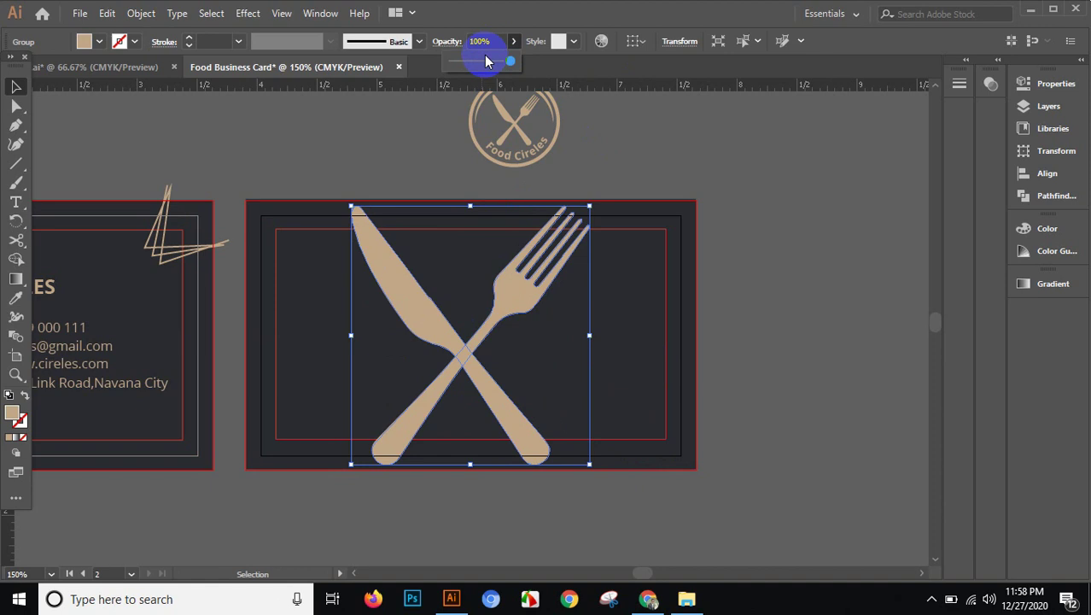
click(463, 62)
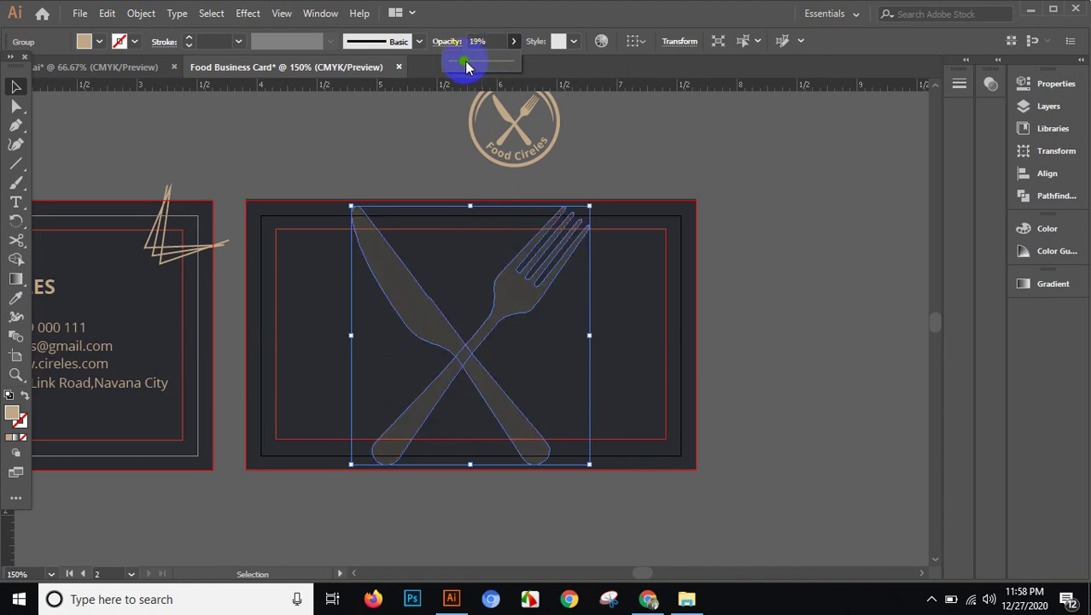
click(695, 167)
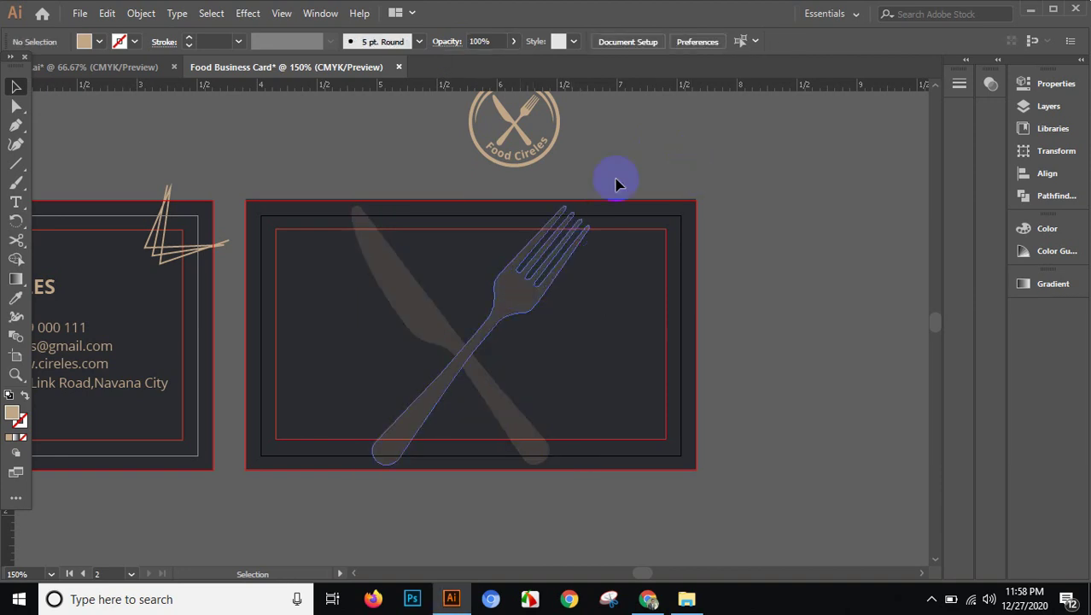
Centre the logo on the back card and enlarge it to about 0.89 in.
drag(513, 132, 470, 282)
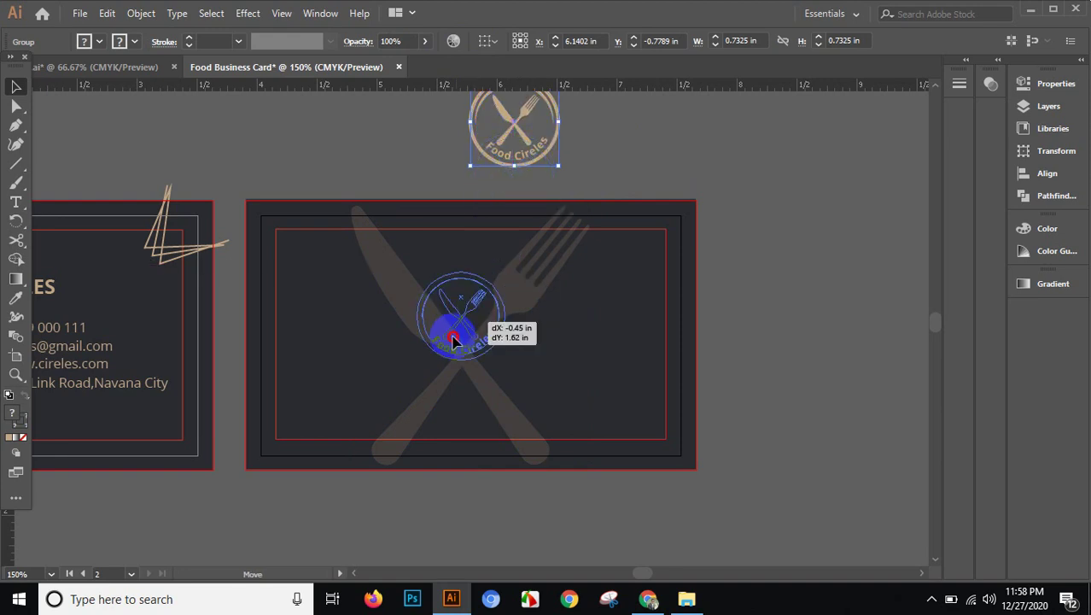
drag(470, 282, 456, 344)
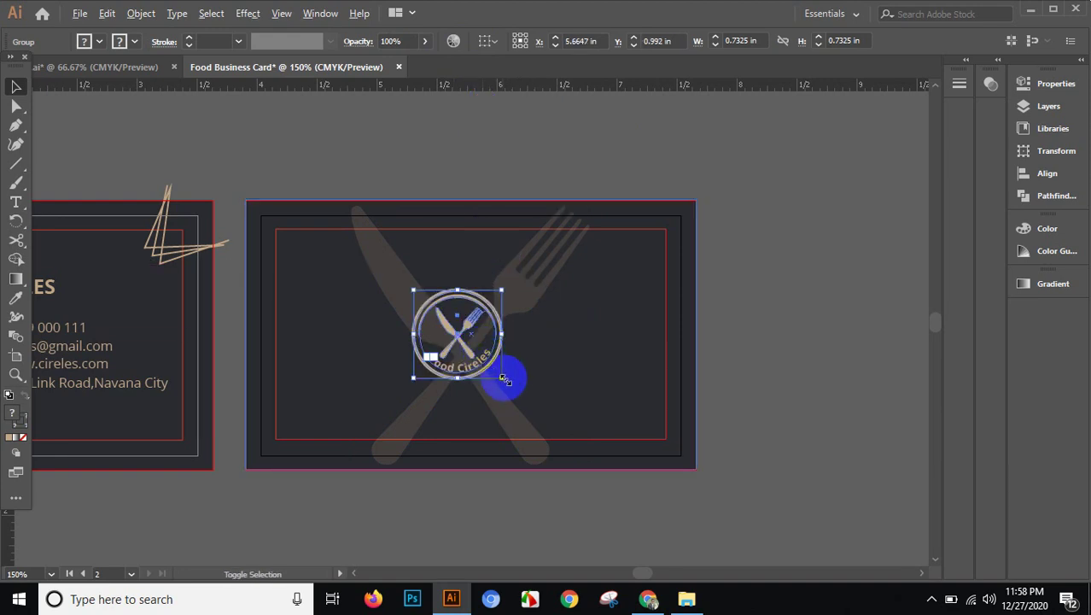
drag(500, 376, 520, 392)
drag(459, 336, 465, 342)
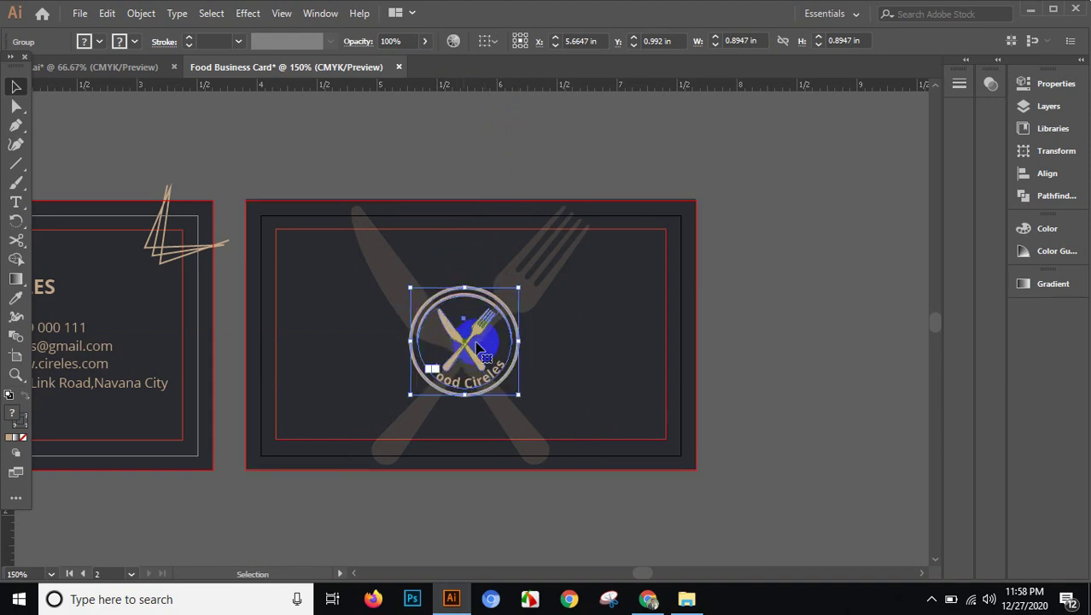
click(567, 337)
drag(579, 343, 640, 325)
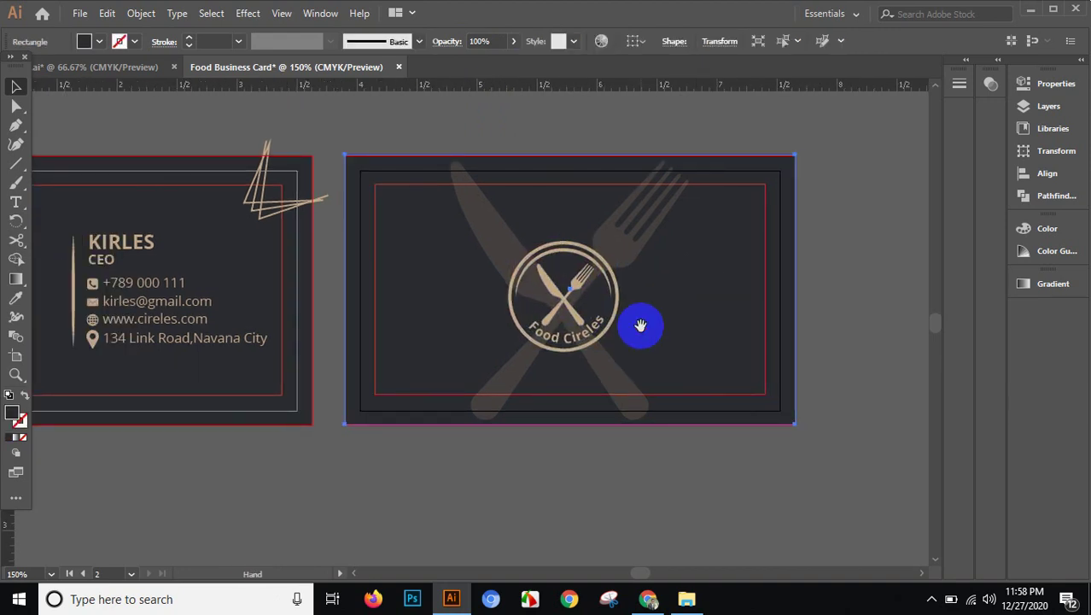
click(820, 154)
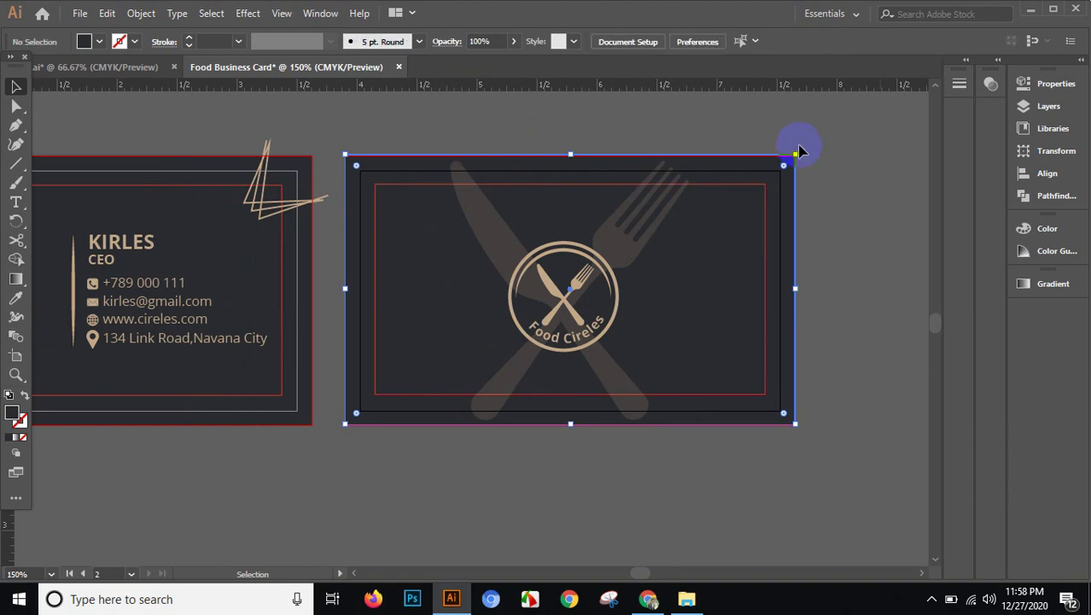
click(785, 162)
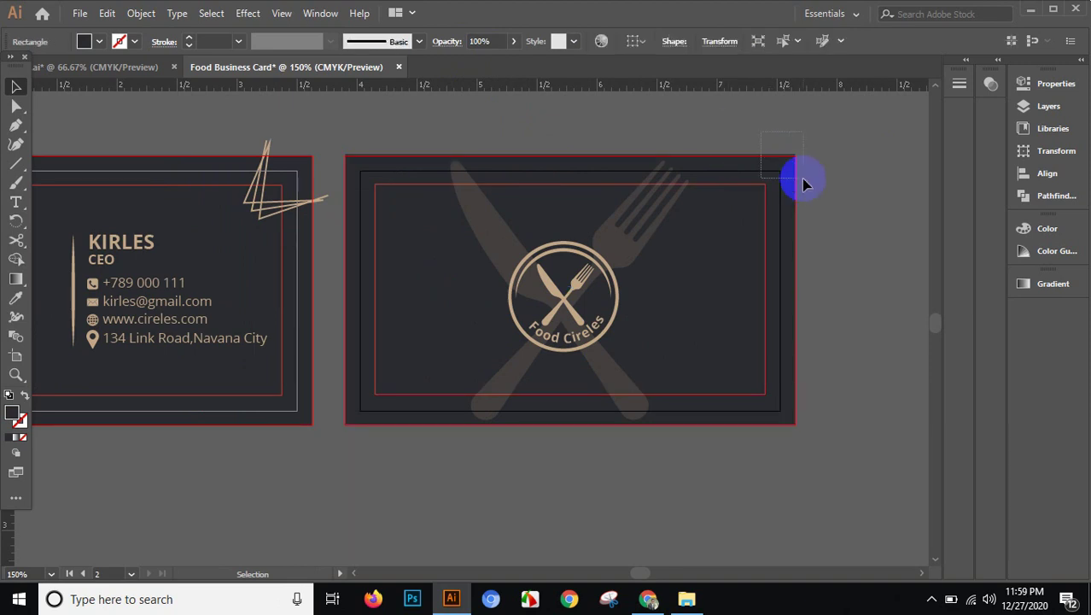
click(813, 232)
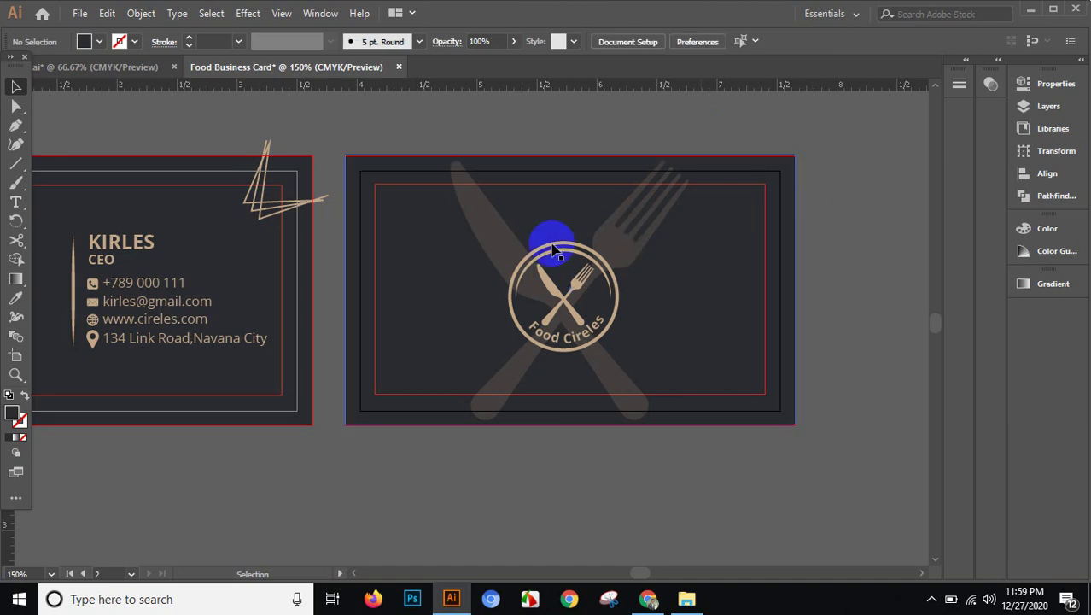
key(ctrl+minus)
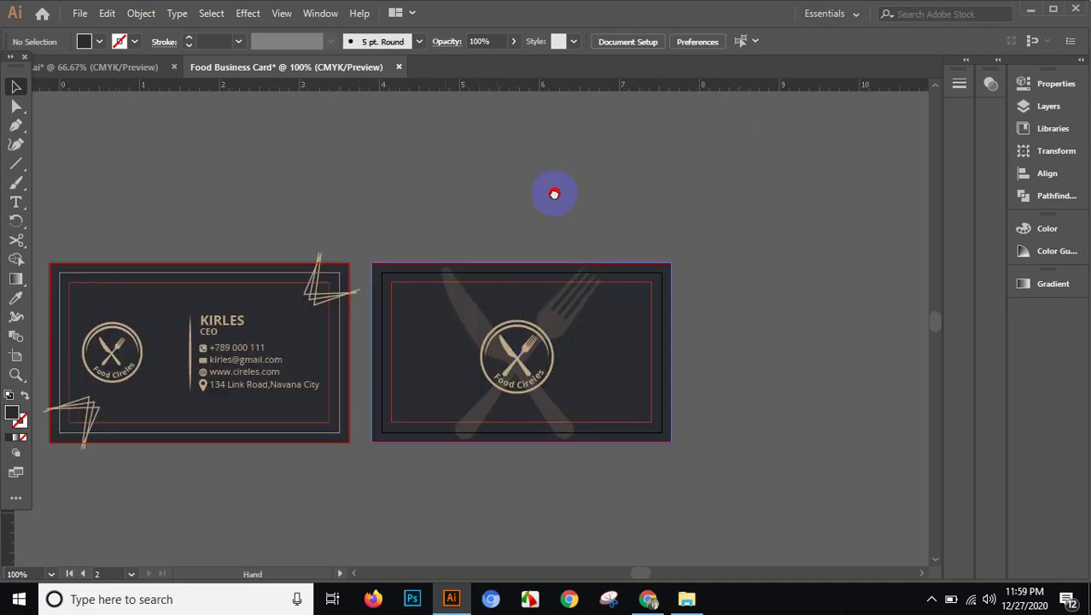
click(608, 401)
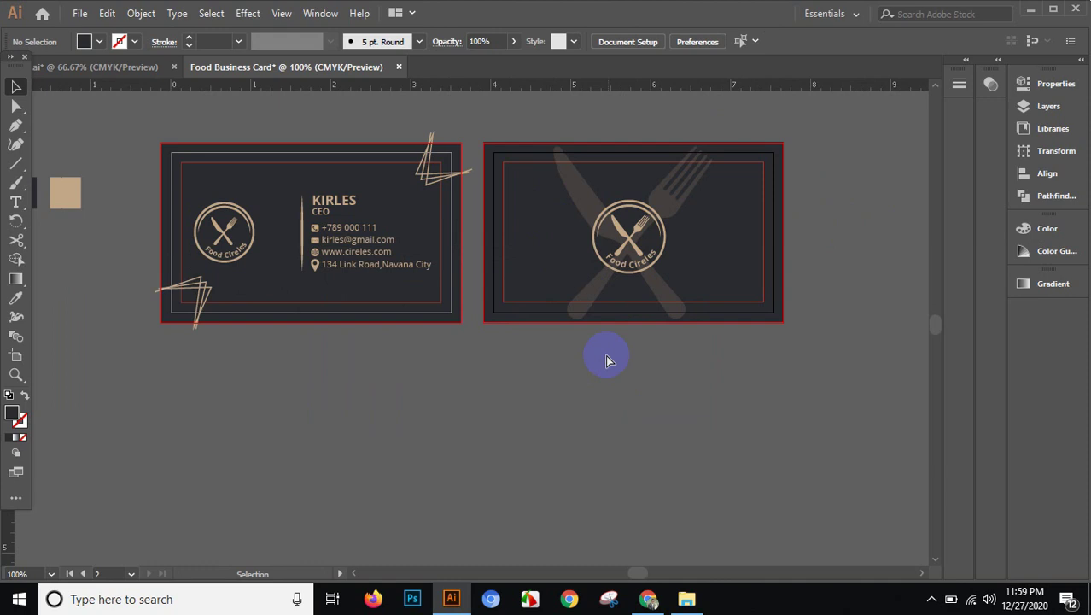
click(599, 348)
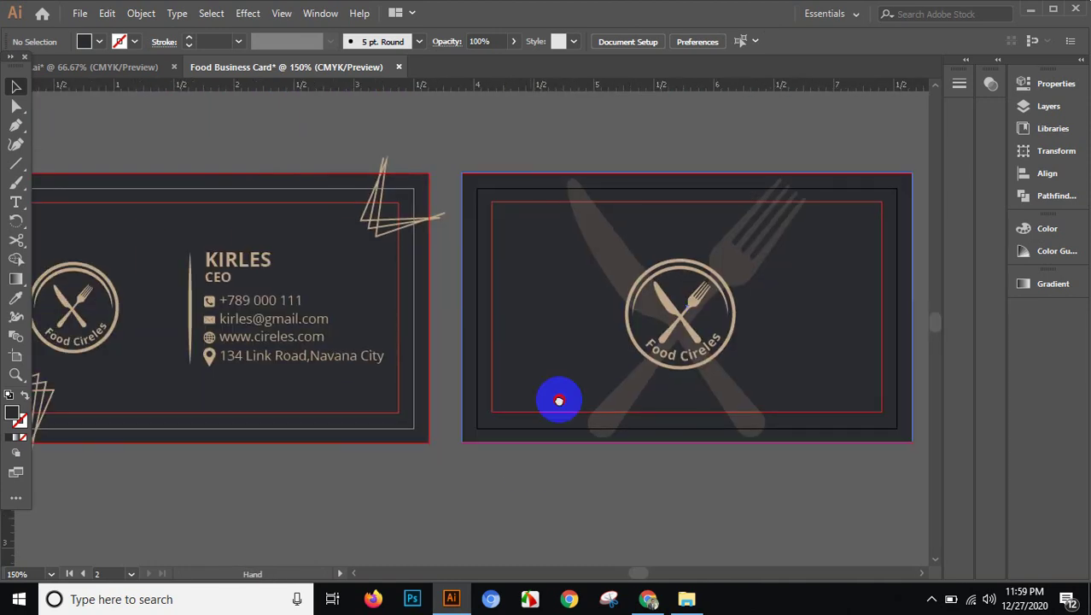
key(ctrl+minus)
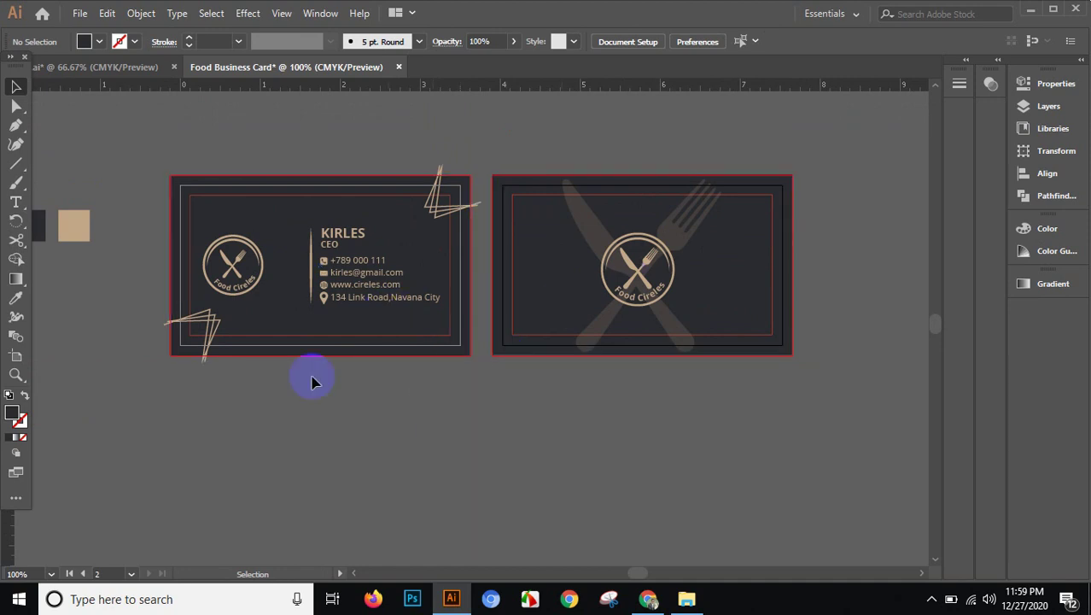
click(377, 395)
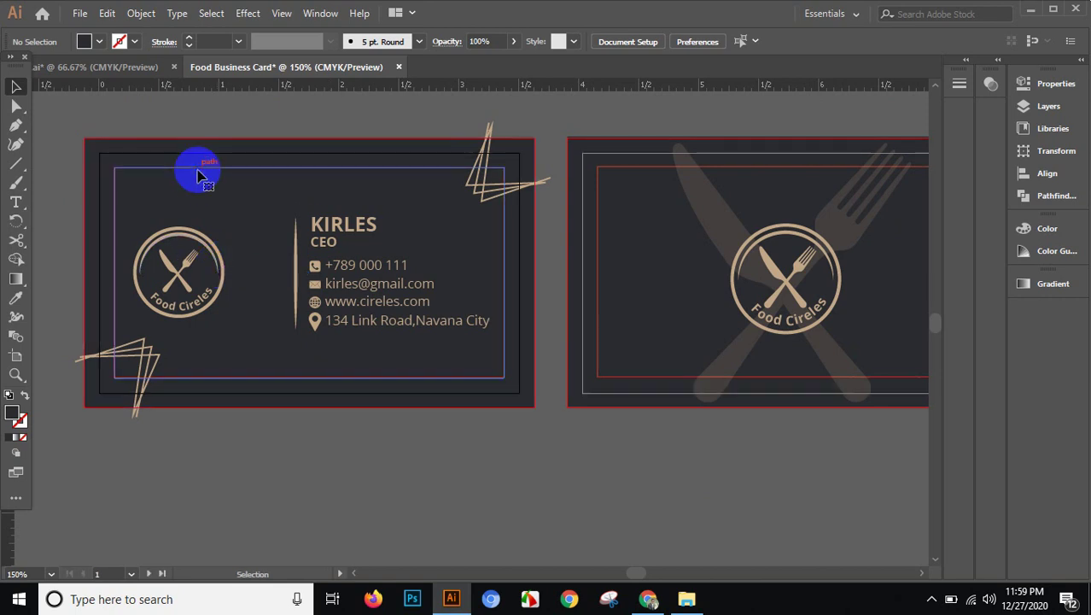
Delete the inner guide and draw a solid red rectangle over the front card's trim area.
click(197, 175)
key(Delete)
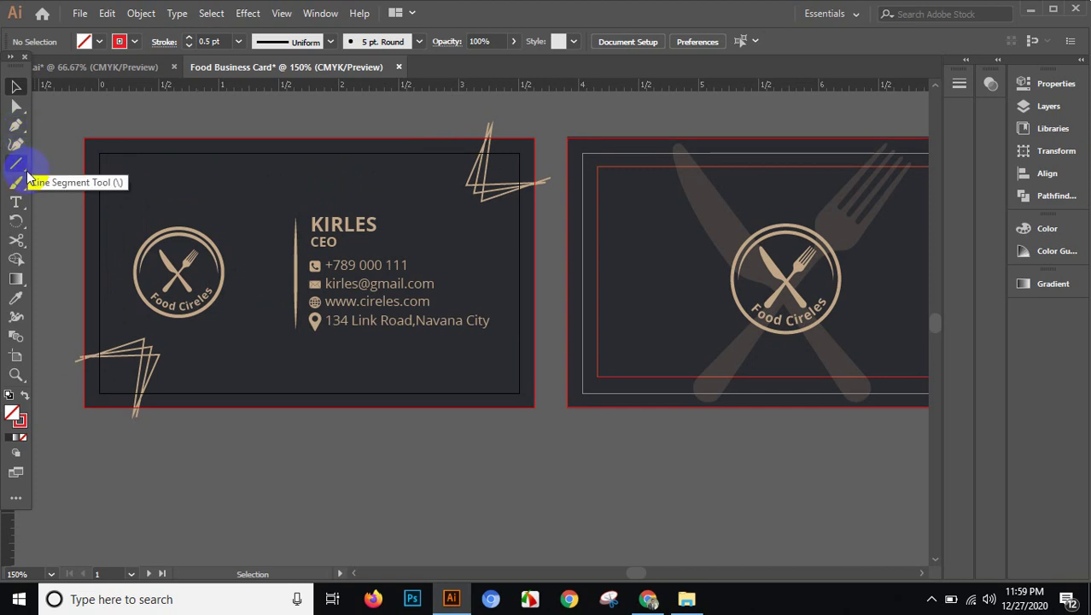
mouse_move(16, 163)
mouse_down()
mouse_move(64, 178)
mouse_move(85, 163)
mouse_up()
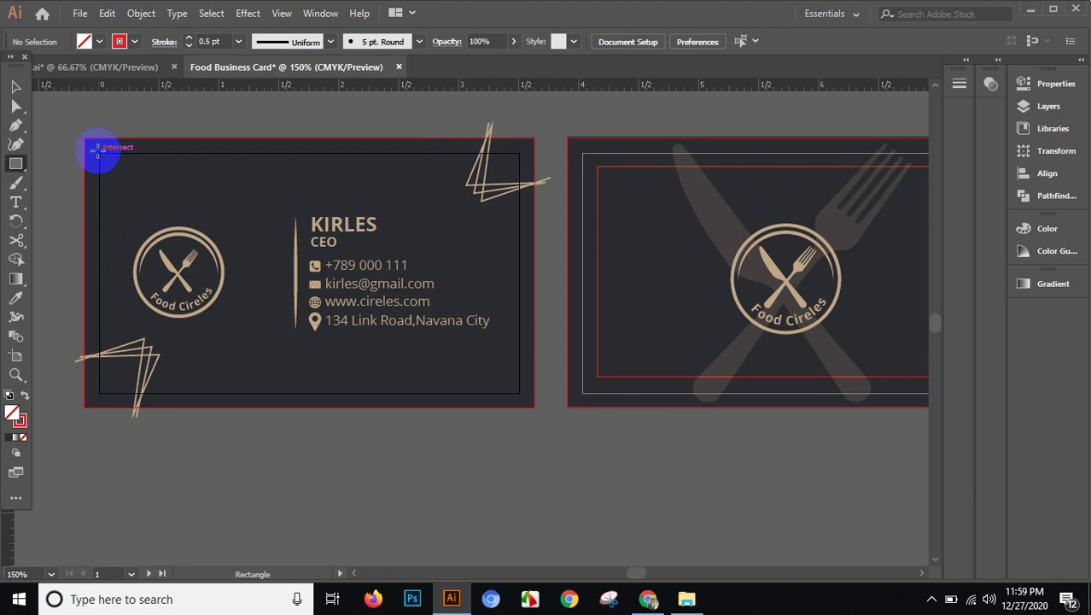
mouse_move(99, 153)
mouse_down()
mouse_move(457, 369)
mouse_move(519, 393)
mouse_up()
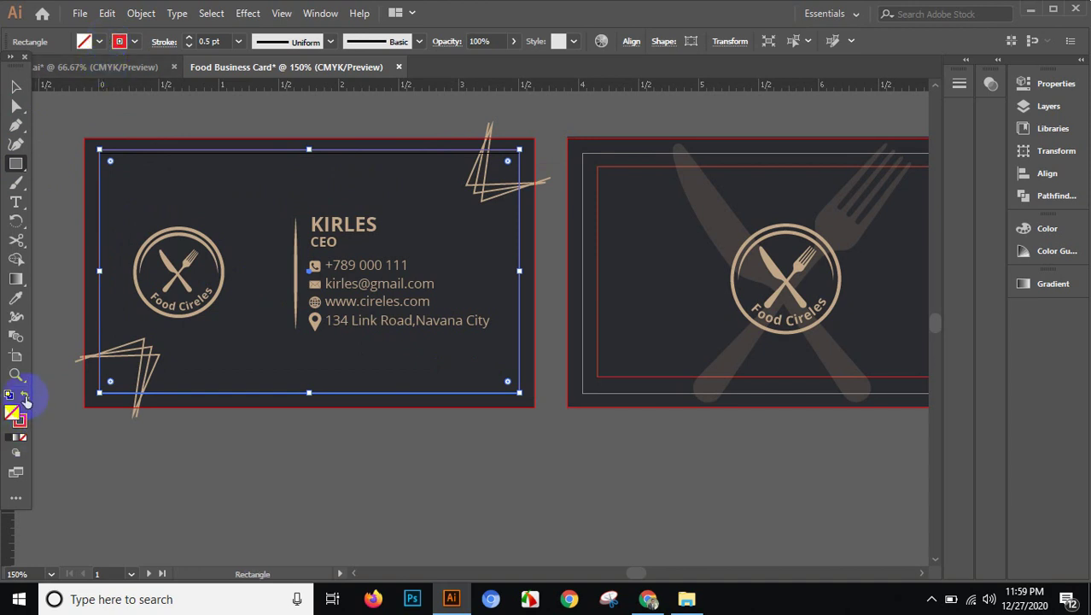
click(25, 394)
click(15, 86)
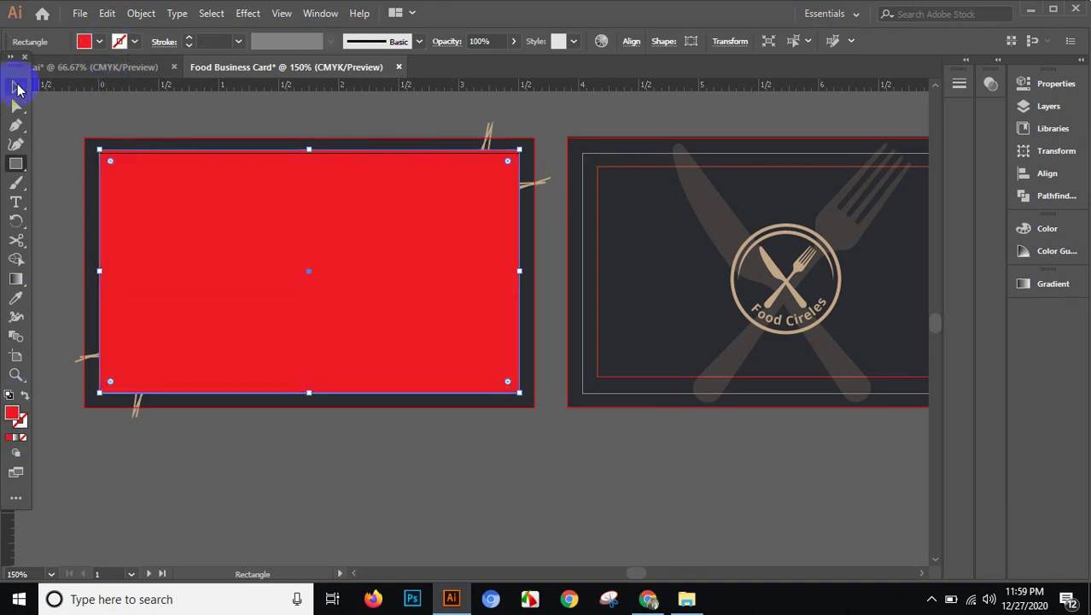
click(134, 183)
click(314, 168)
drag(304, 146, 304, 153)
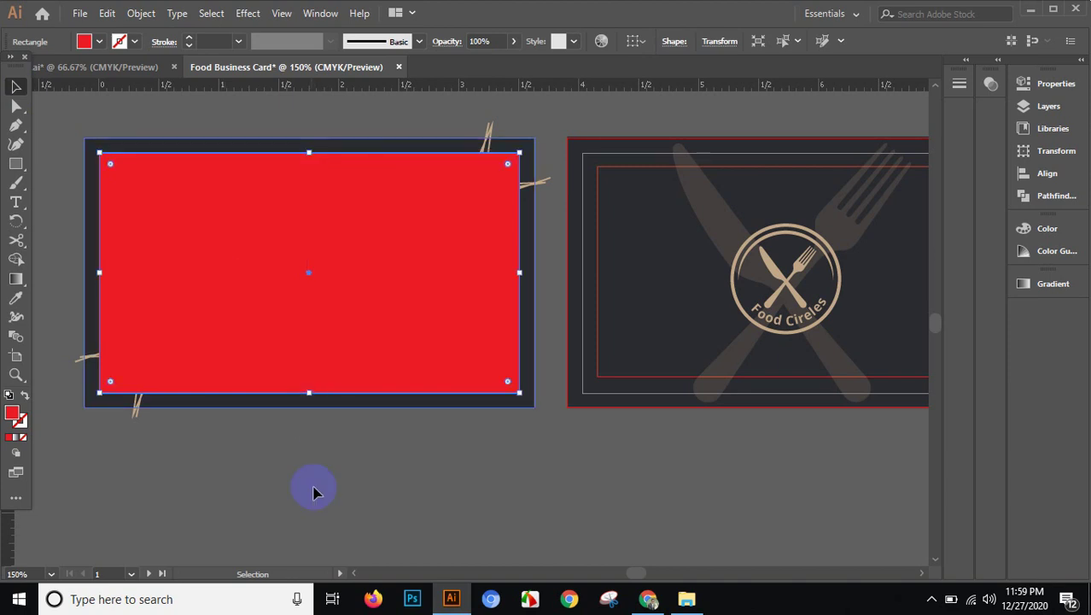
click(15, 88)
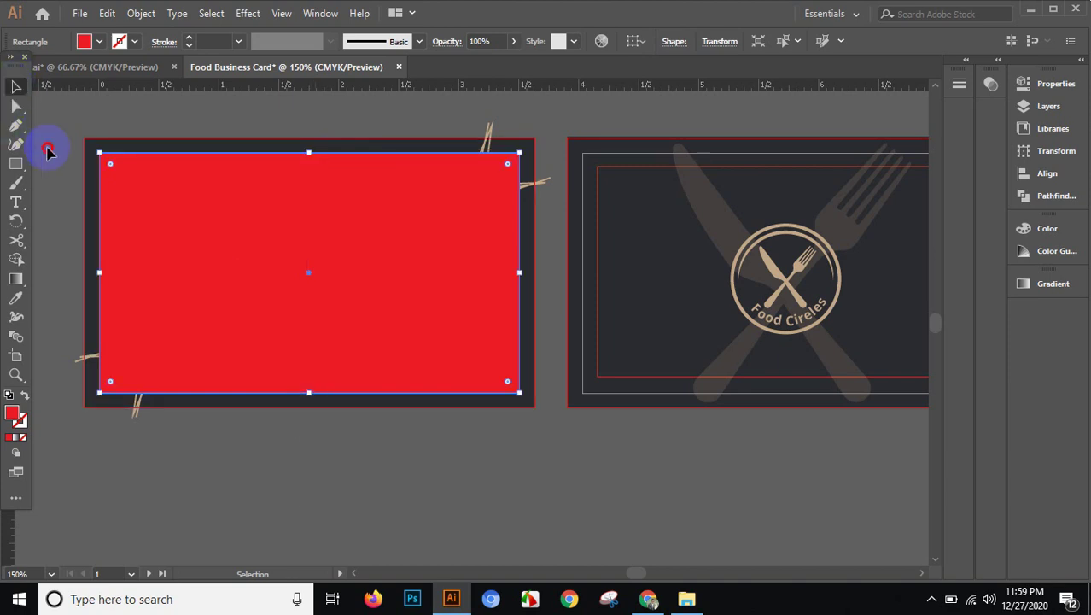
click(141, 209)
Make a clipping mask from the red rectangle and all front card artwork.
scroll(217, 218, left, 5)
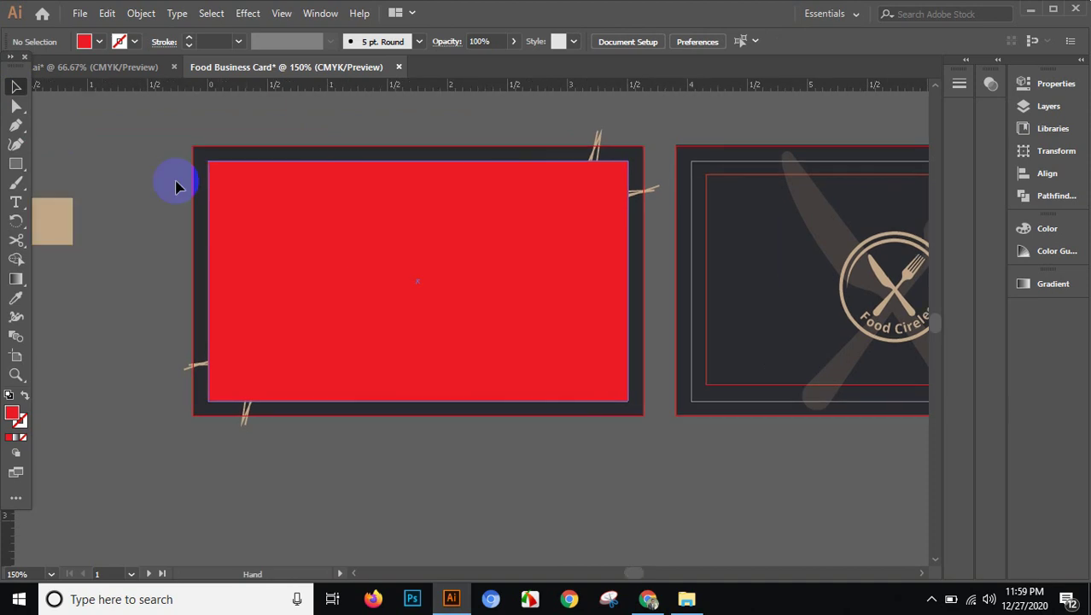
drag(139, 127, 390, 312)
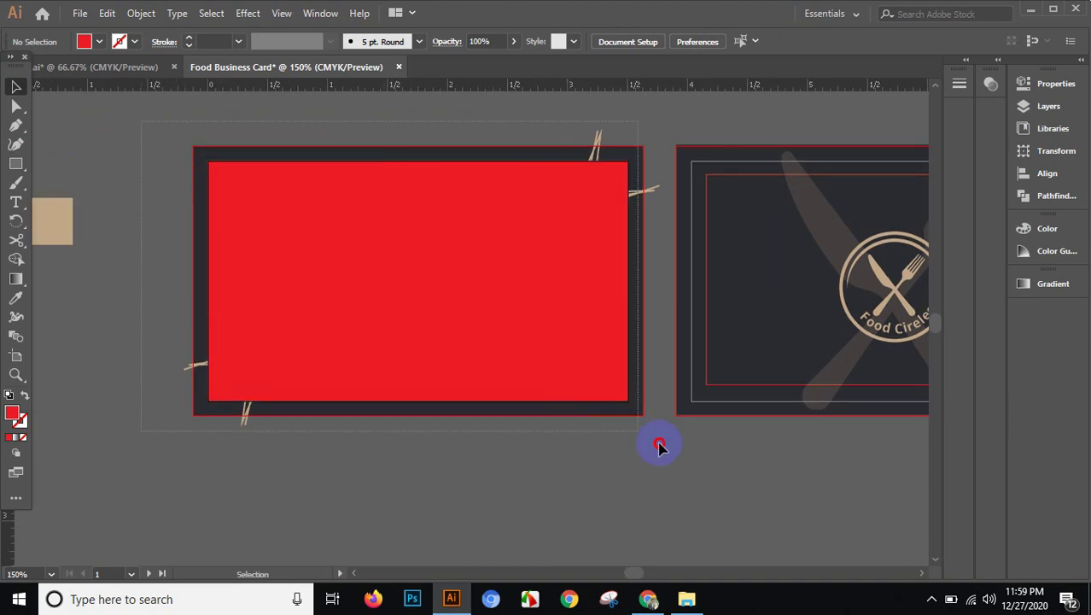
click(564, 368)
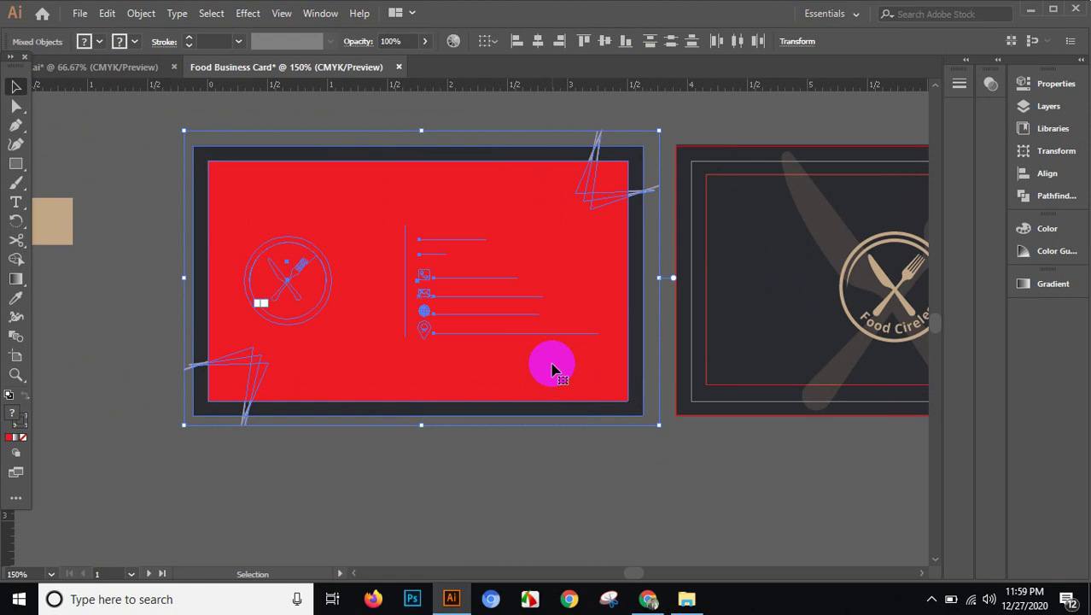
ctrl+click(553, 369)
click(553, 369)
click(414, 460)
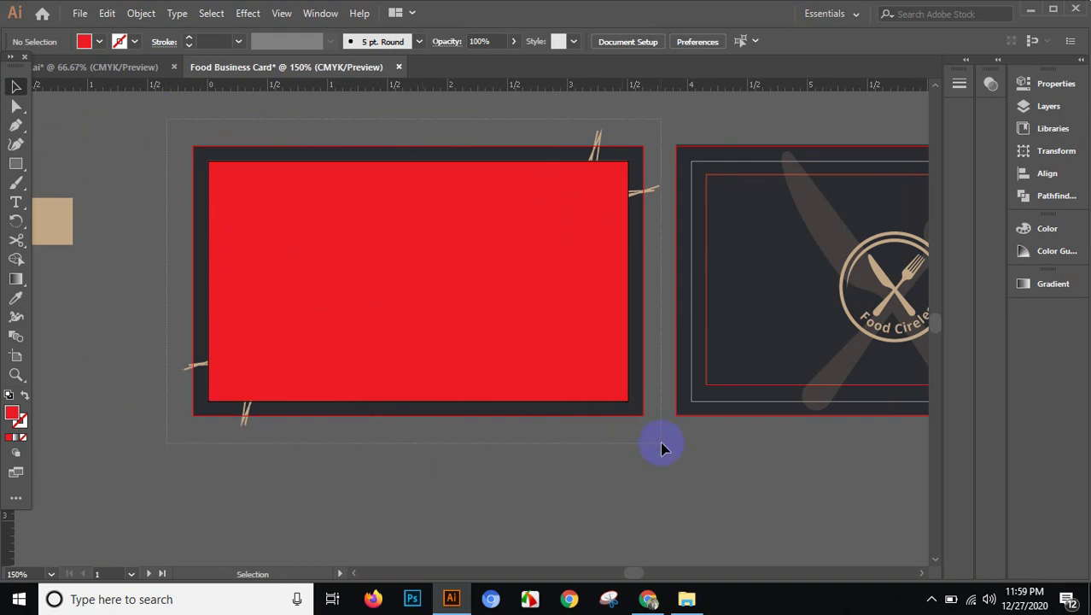
click(494, 301)
right_click(429, 220)
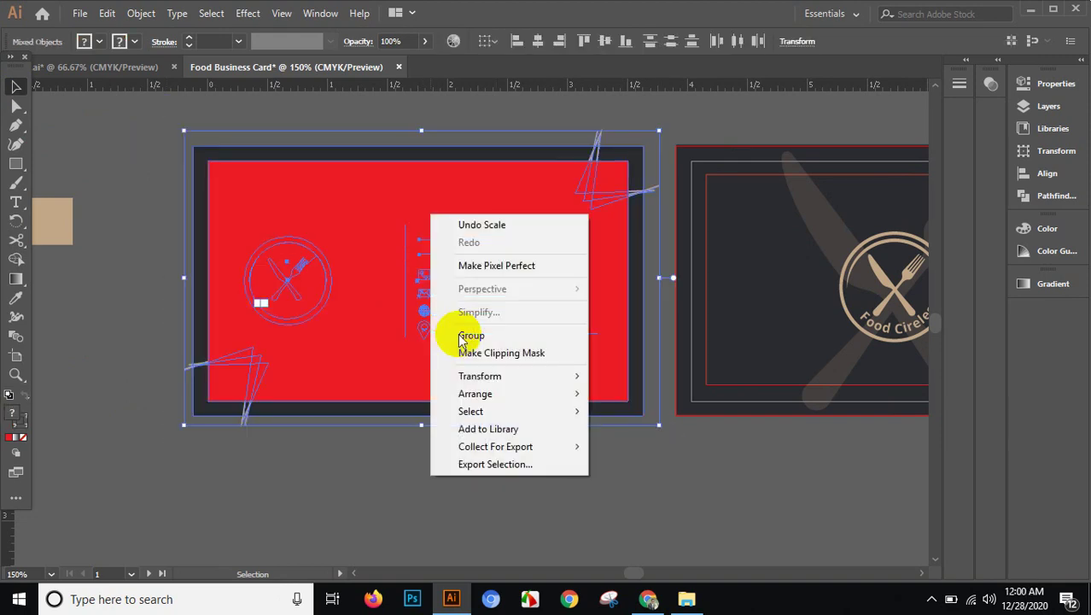
click(465, 353)
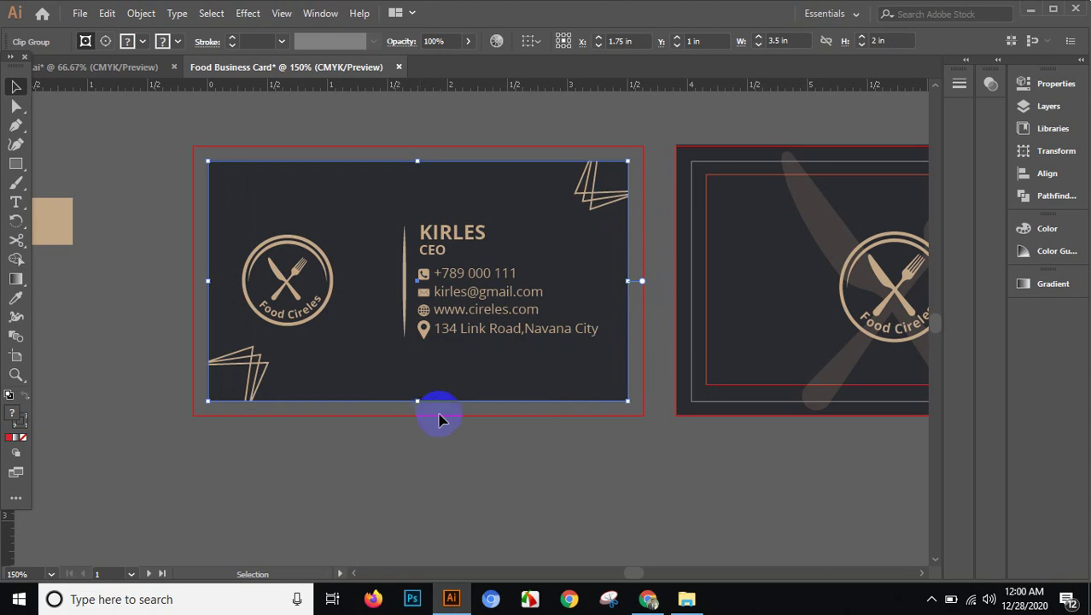
click(450, 472)
drag(317, 490, 164, 501)
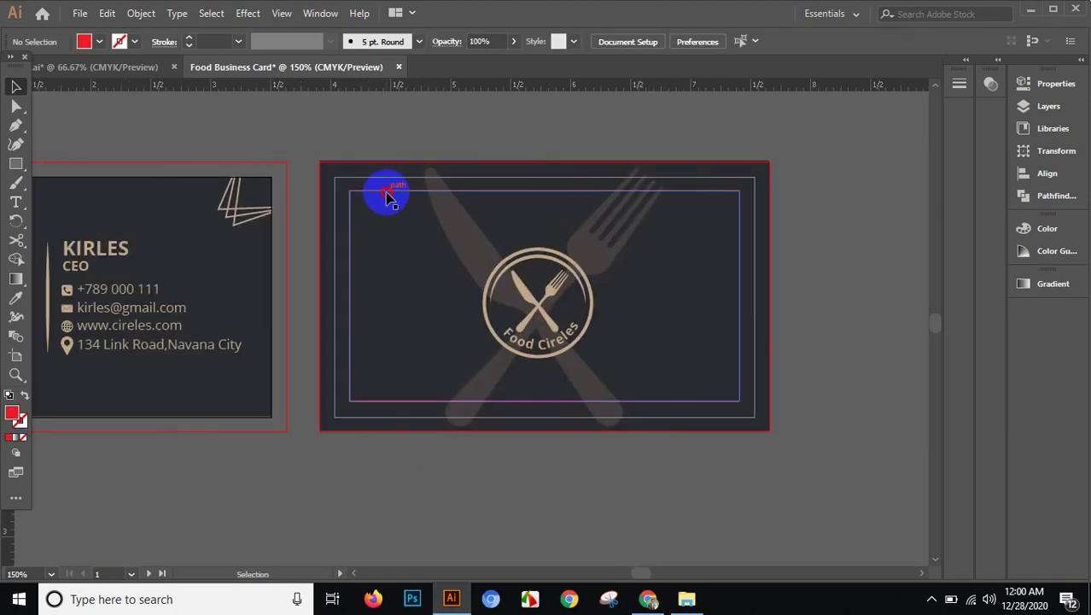
Replace the back card's inner guide with a solid red trim-size rectangle.
click(387, 198)
key(Delete)
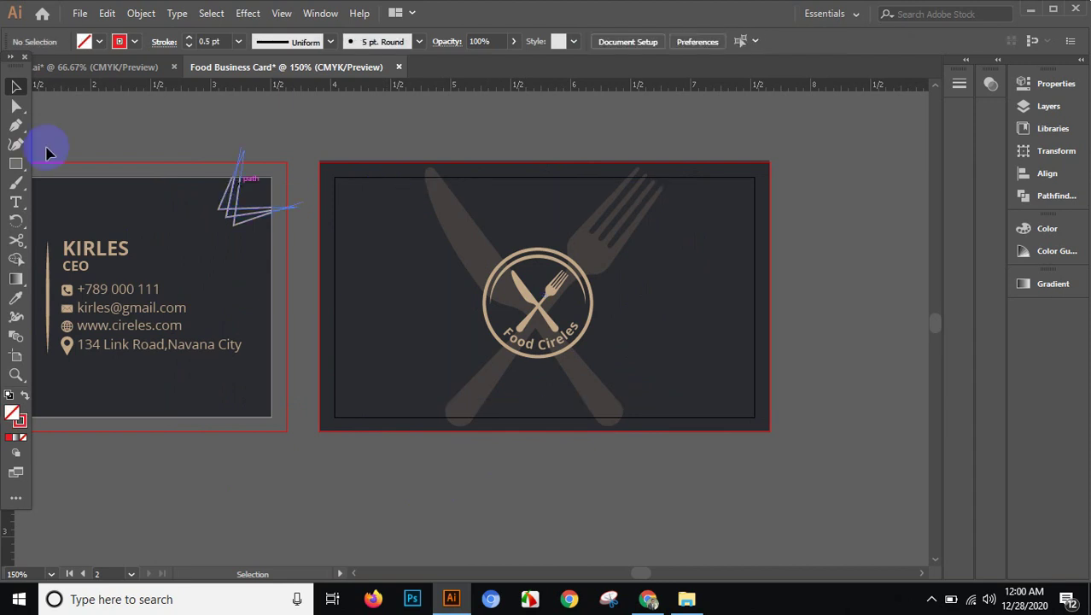
click(15, 163)
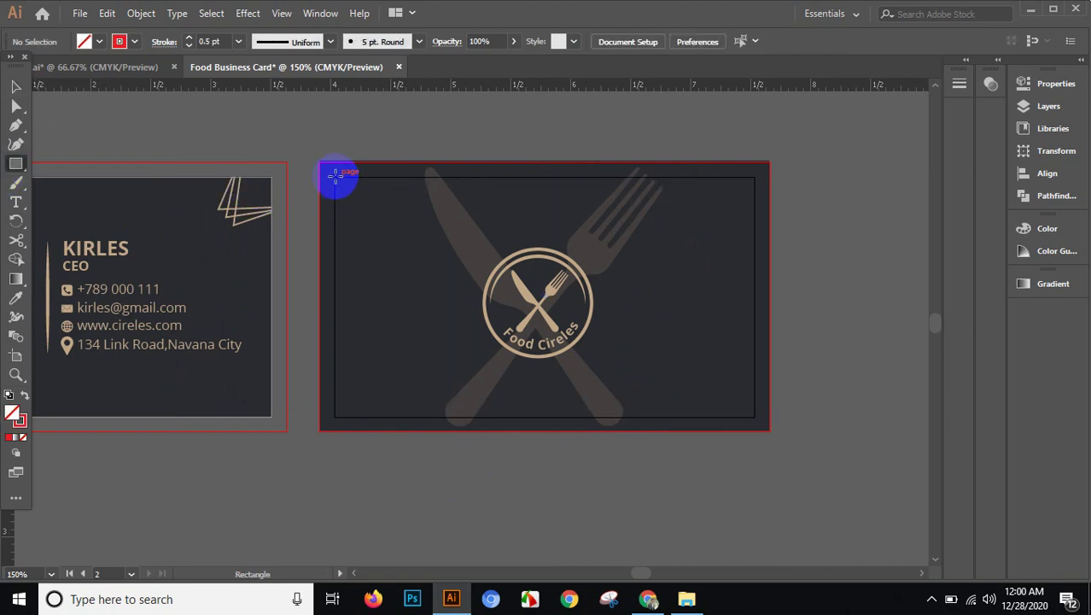
drag(334, 175, 753, 416)
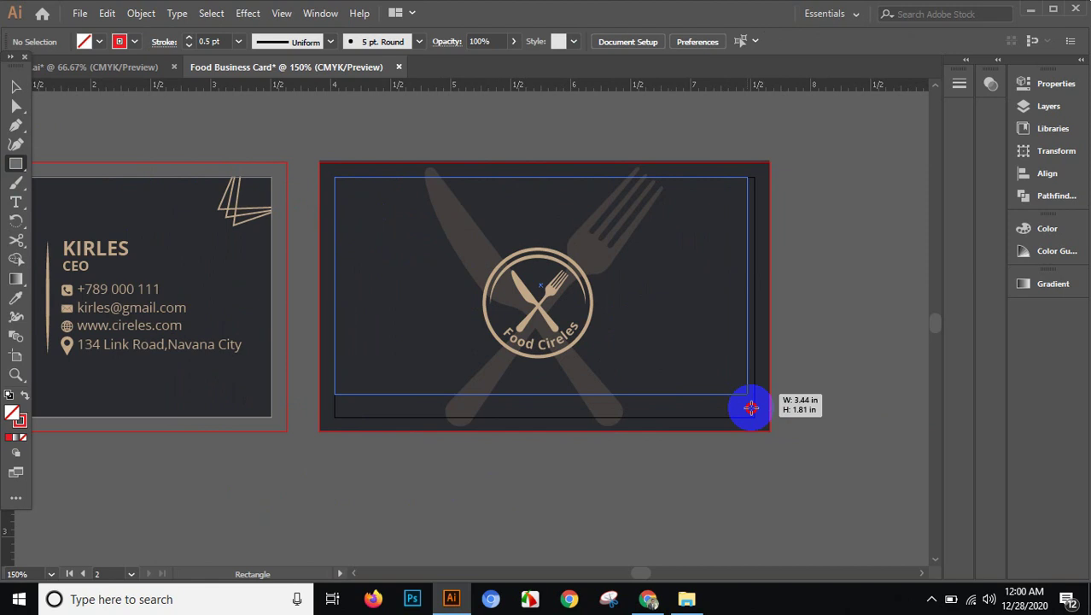
drag(753, 415, 755, 417)
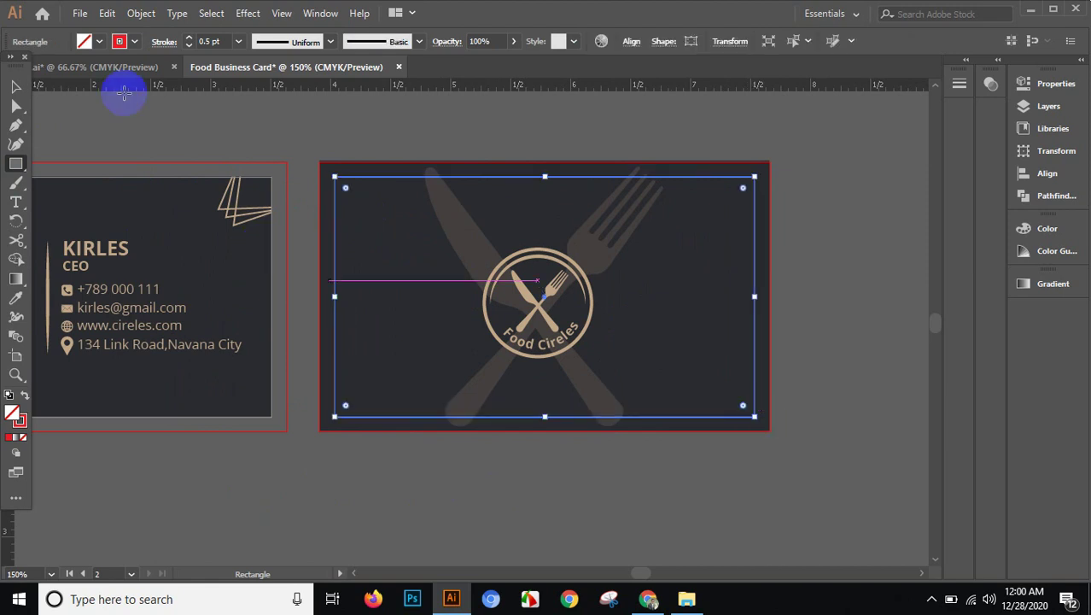
click(23, 397)
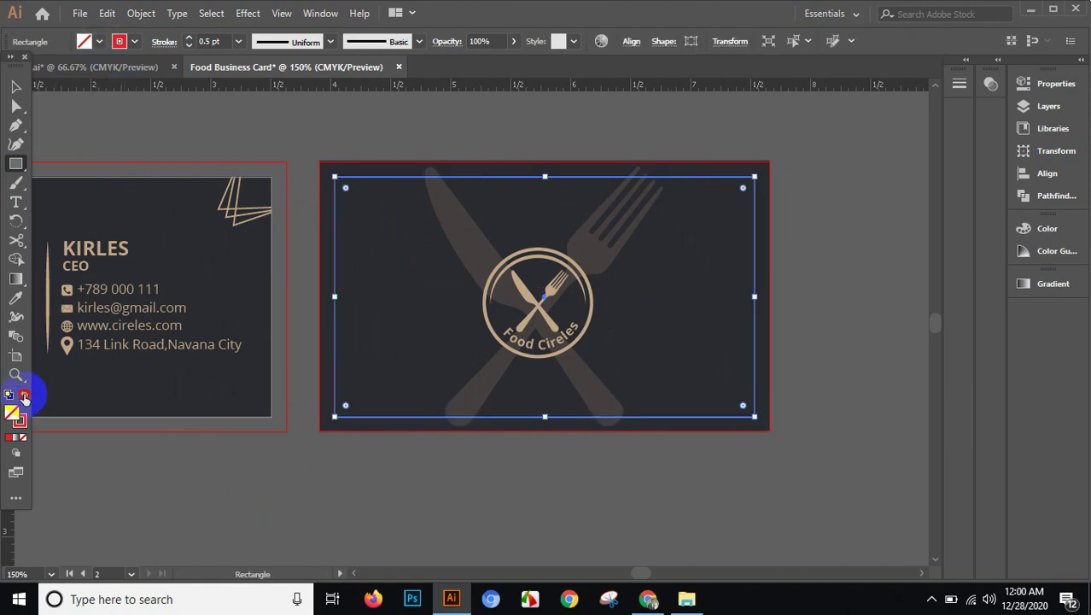
click(23, 396)
click(16, 86)
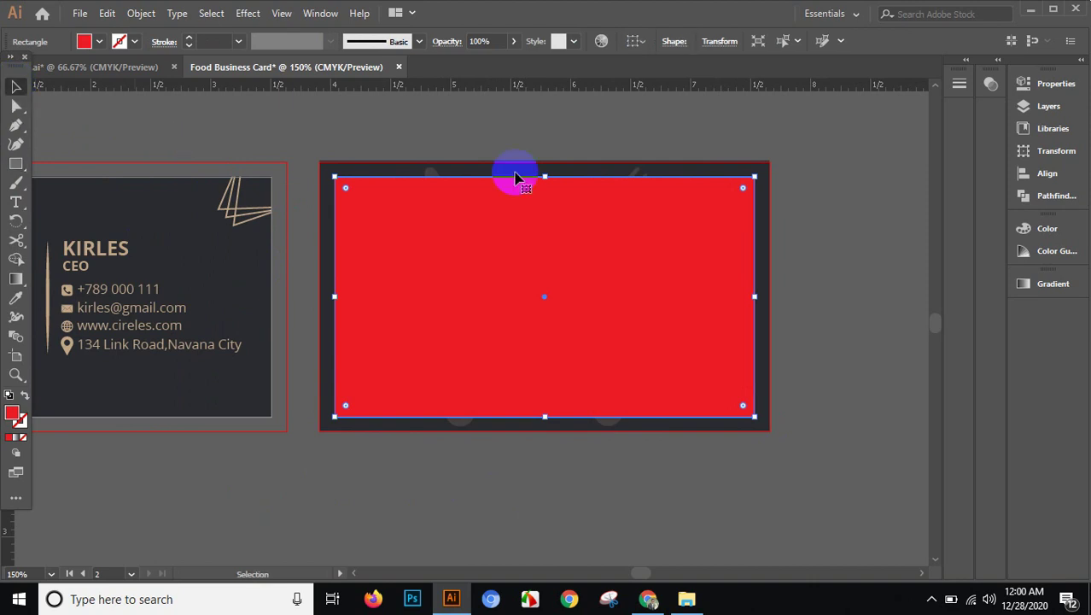
Make a clipping mask from the red rectangle and the knife-and-fork artwork.
click(491, 130)
click(492, 236)
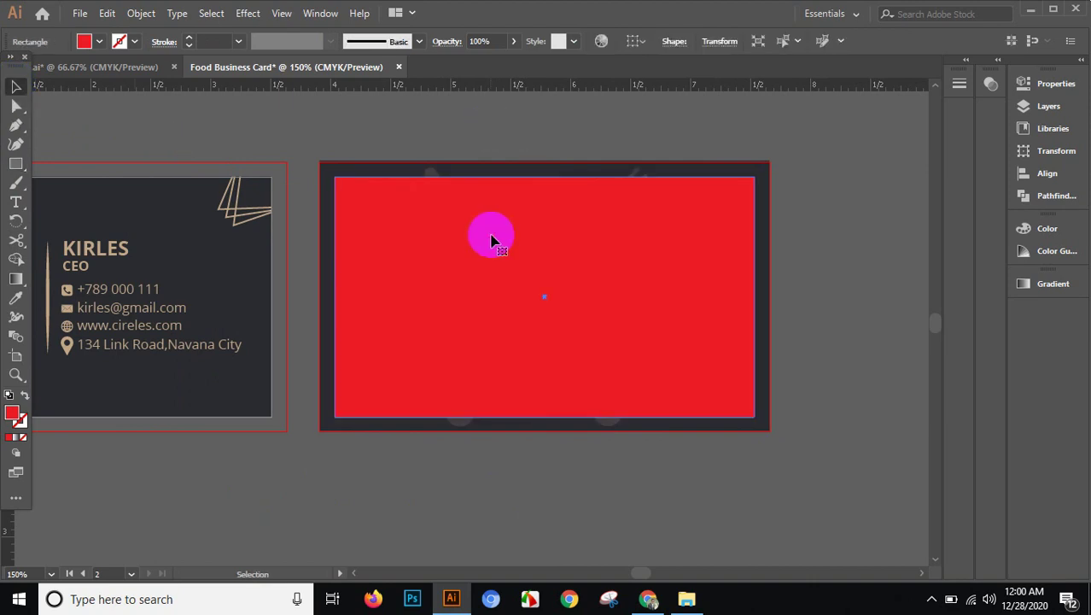
mouse_move(305, 136)
mouse_down()
mouse_move(781, 423)
mouse_move(796, 453)
mouse_up()
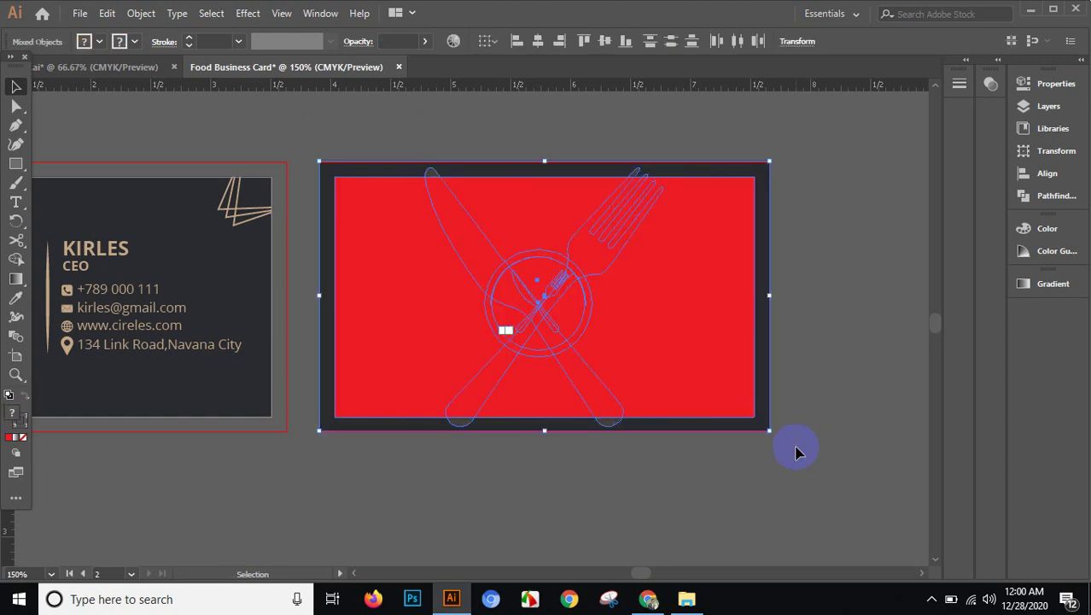
click(359, 143)
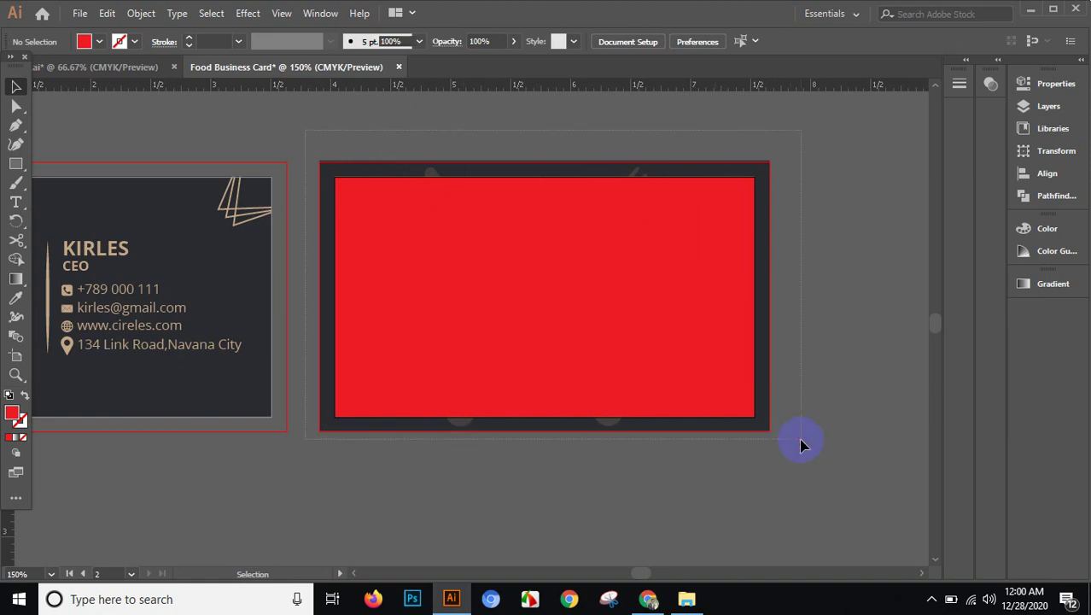
drag(469, 245, 802, 441)
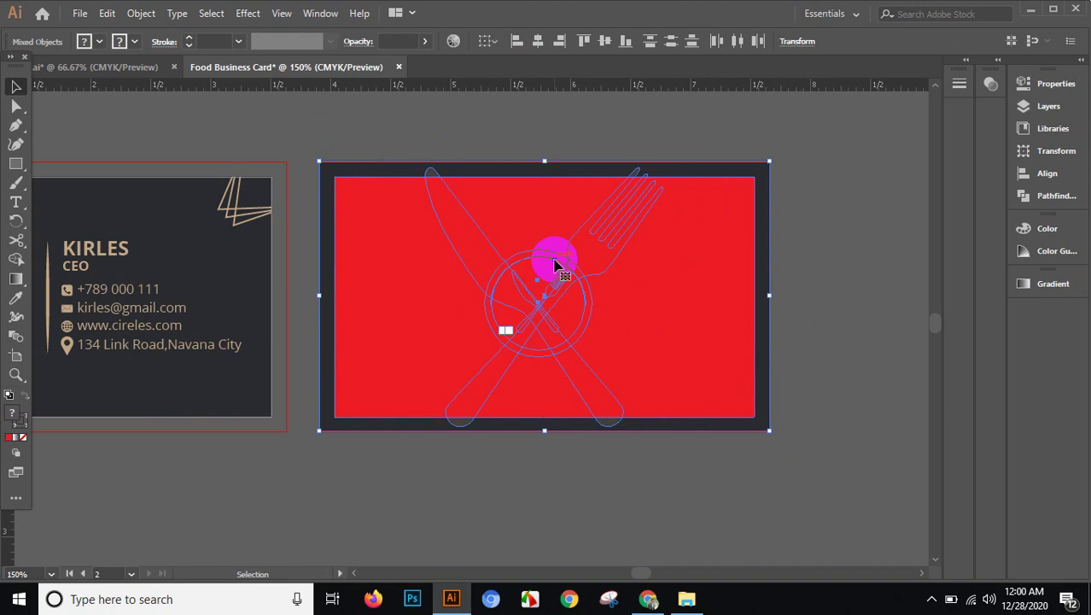
right_click(556, 245)
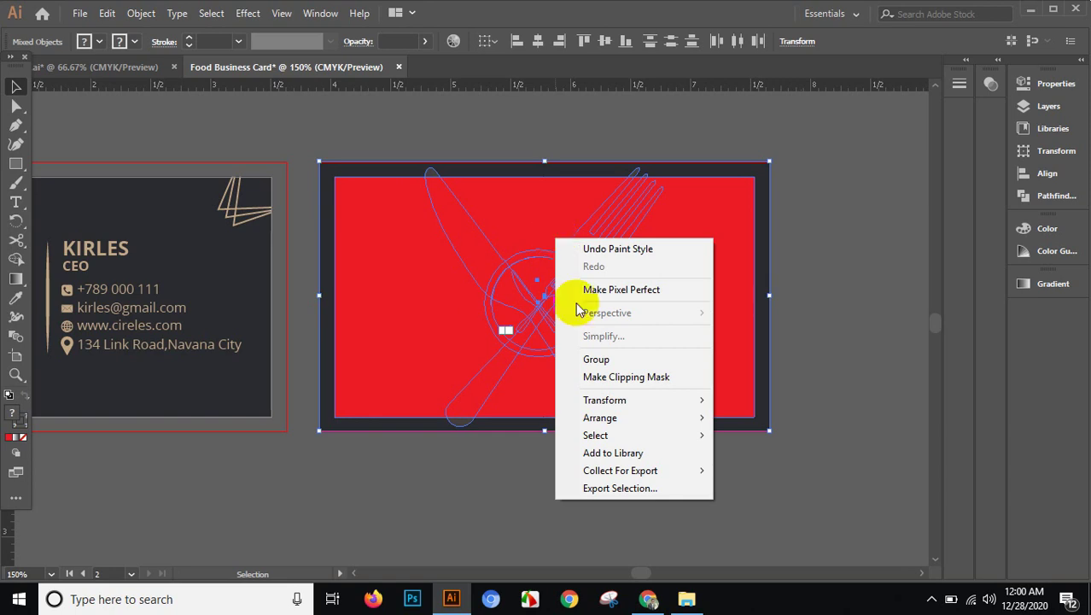
click(595, 379)
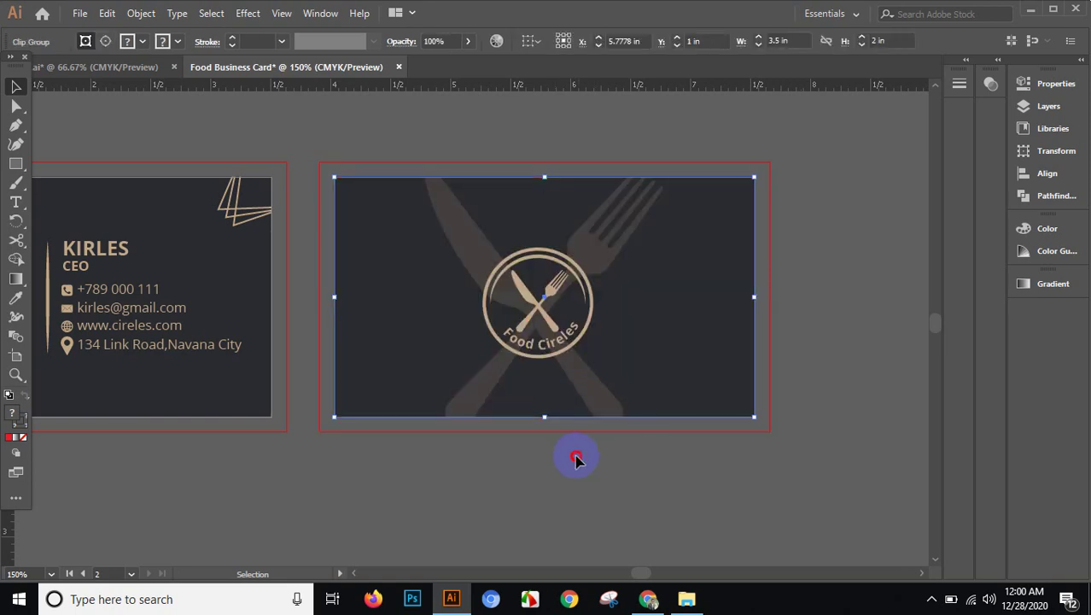
click(523, 481)
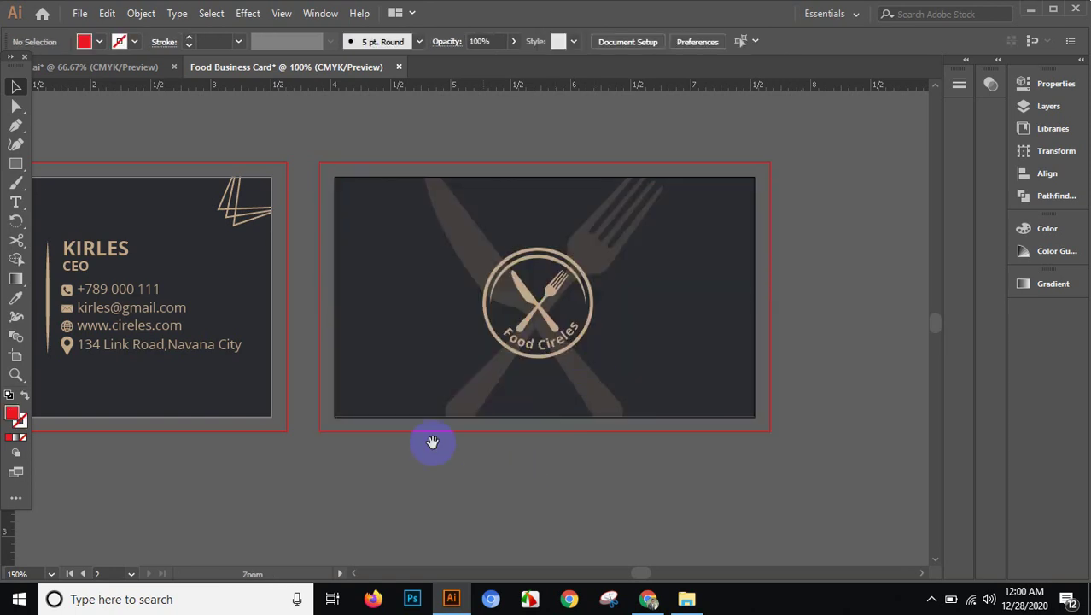
Delete the two colour swatch squares beside the cards and zoom back to 150%.
key(ctrl+minus)
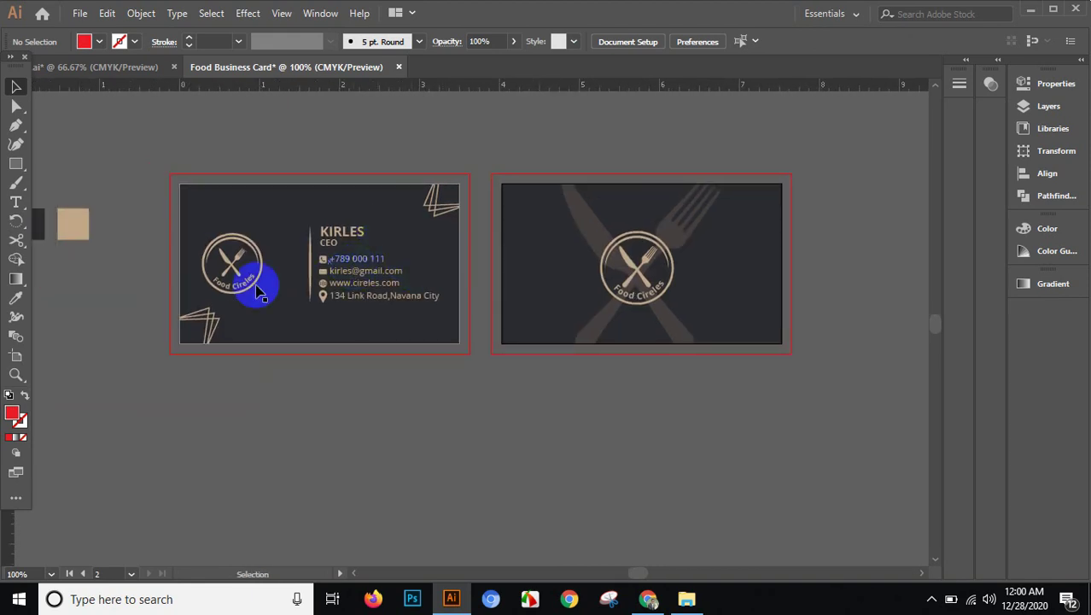
click(428, 436)
drag(70, 180, 185, 292)
key(Delete)
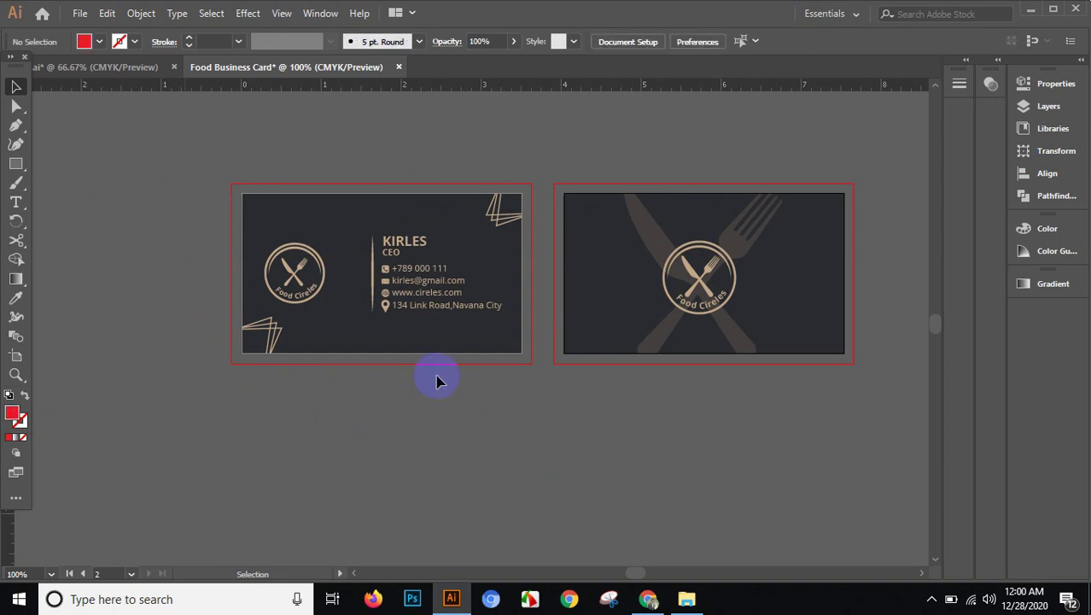
click(540, 384)
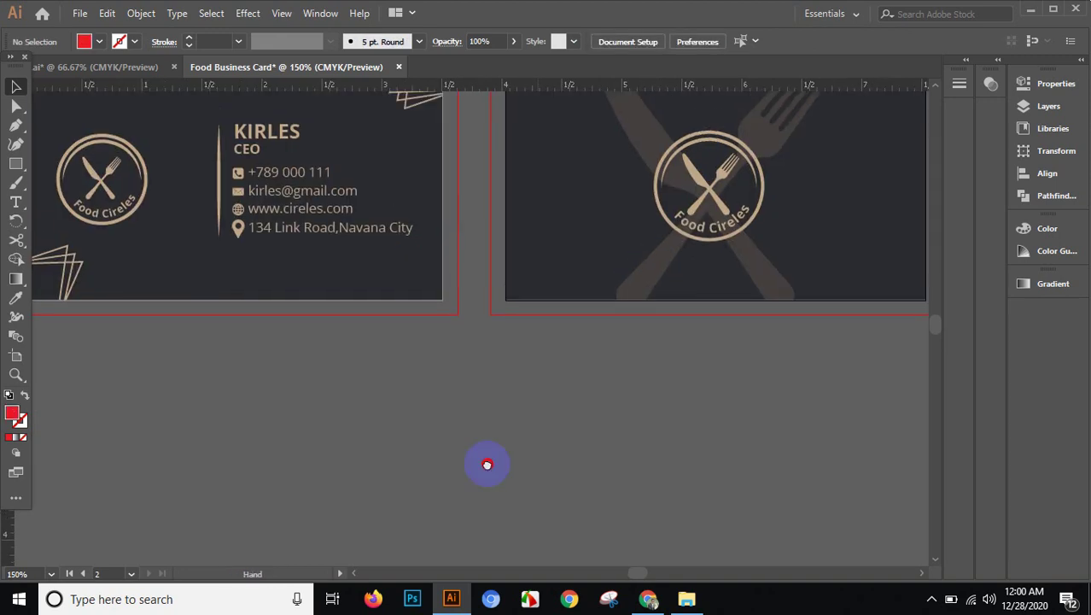
alt+click(487, 462)
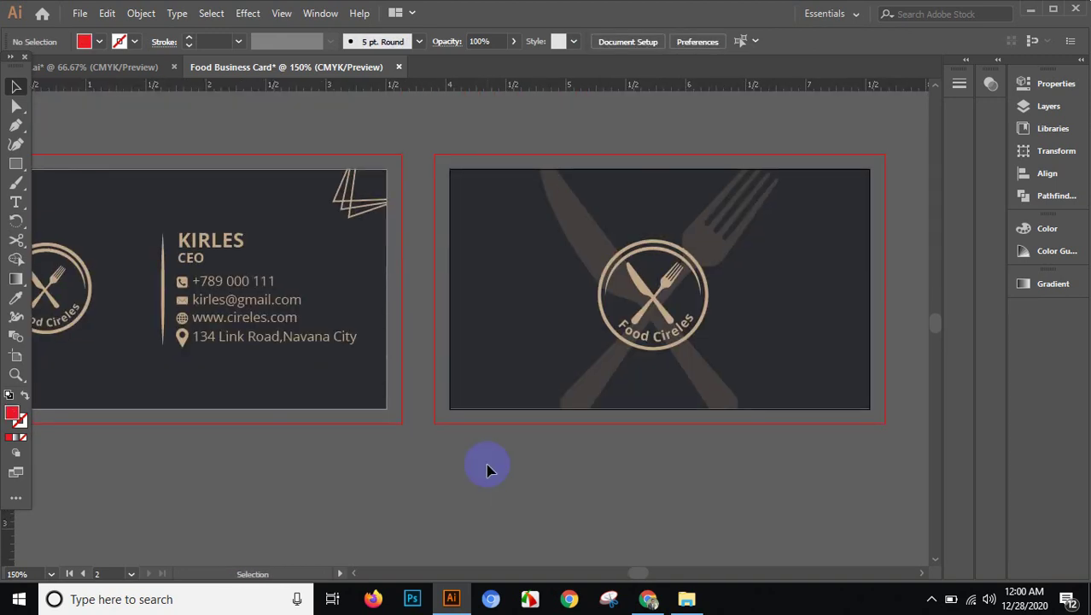